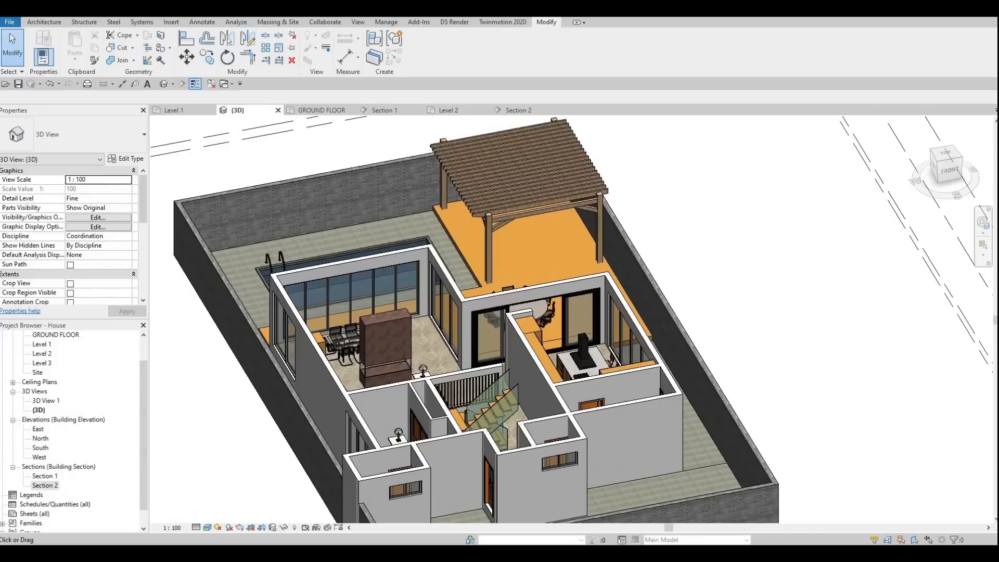
Open the Level 2 floor plan and save the project
key(Escape)
key(Escape)
scroll(54, 389, up, 1)
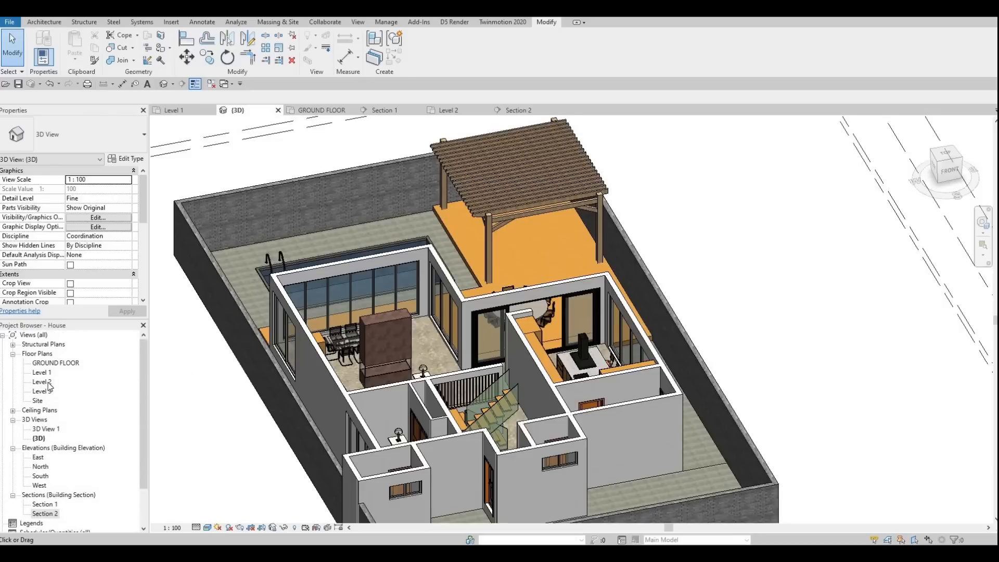
double_click(48, 383)
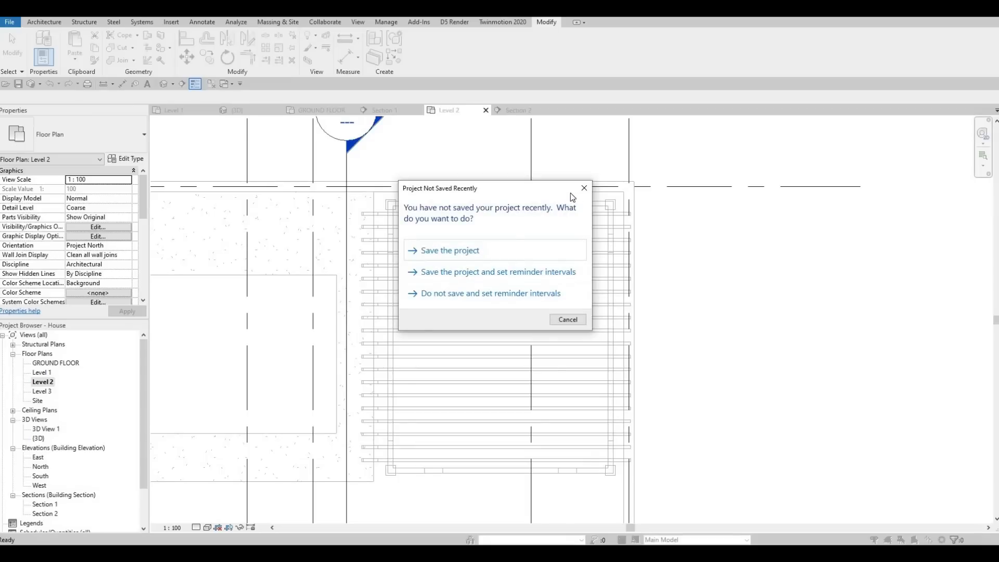
click(463, 256)
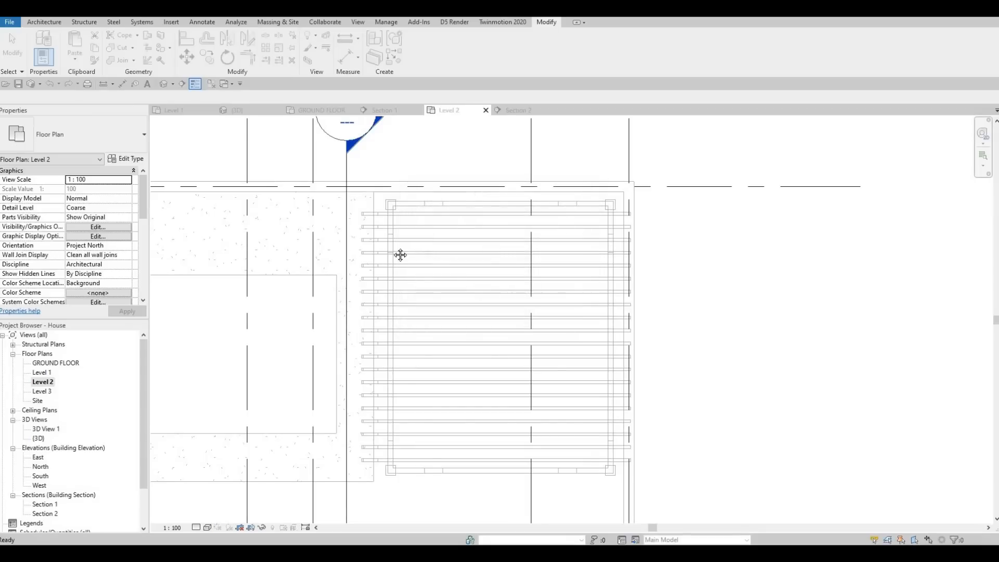
scroll(406, 245, down, 2)
scroll(427, 234, down, 5)
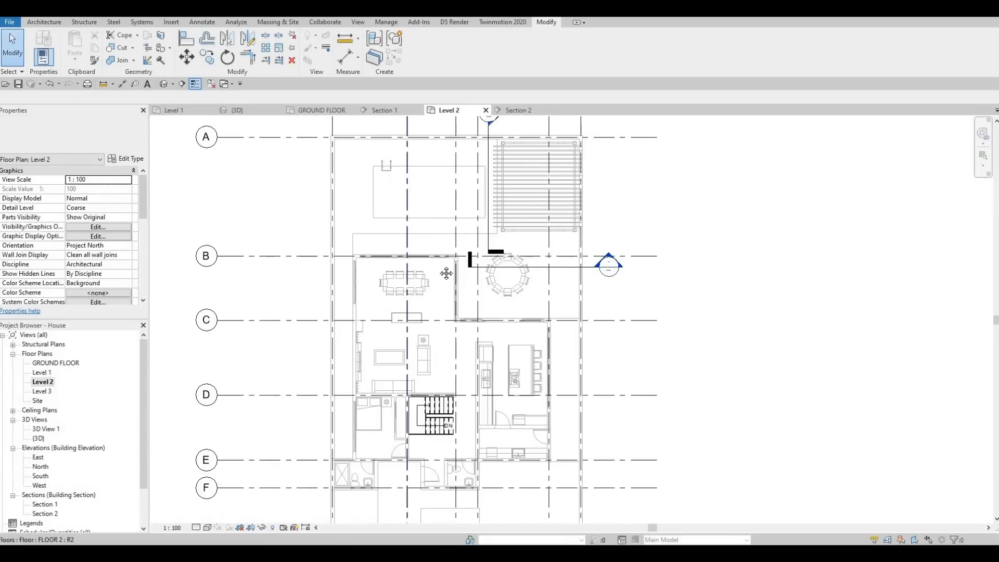
Delete the Section 2 and Section 1 markers from the Level 2 plan, along with their section views
key(Escape)
click(522, 269)
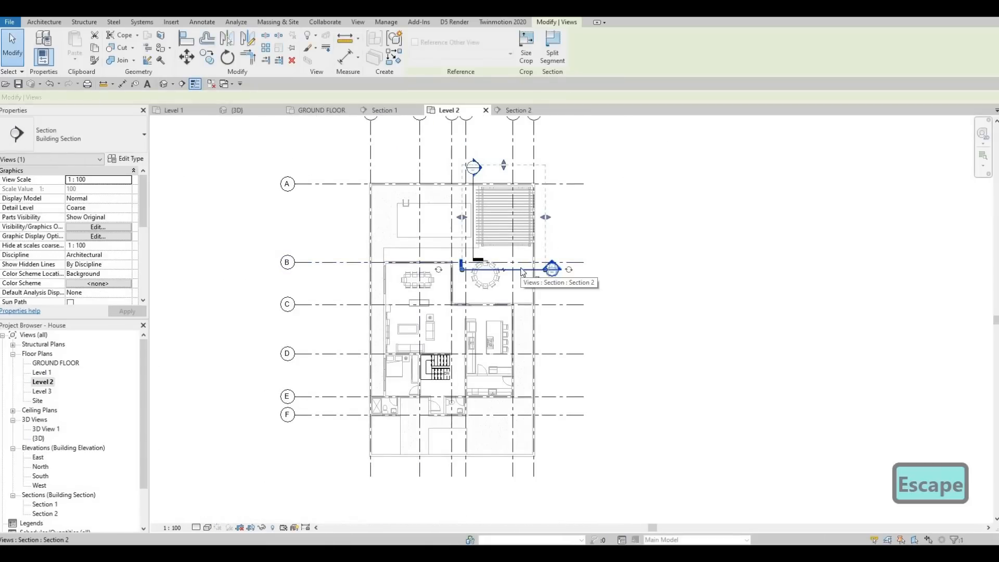
key(Delete)
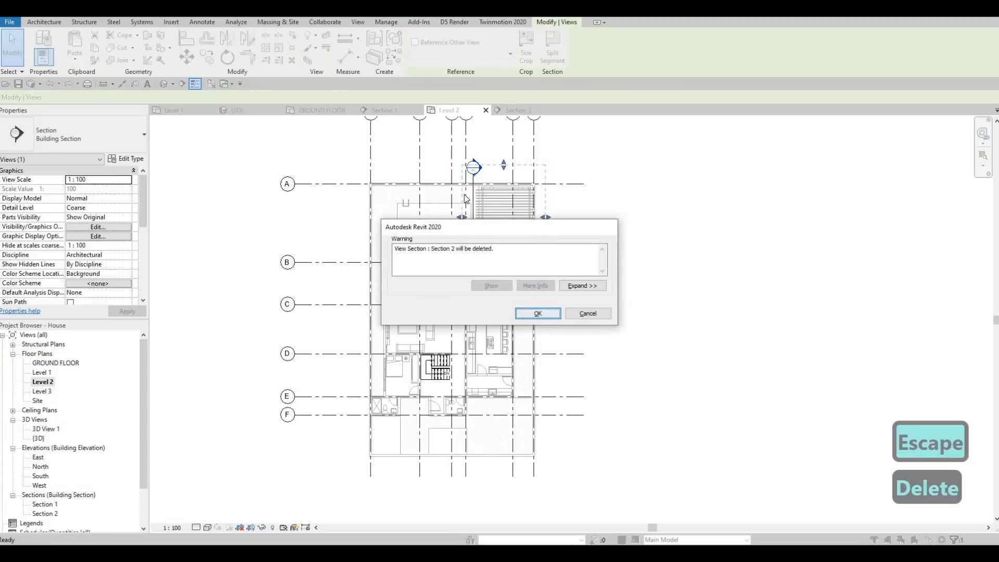
click(533, 314)
click(470, 191)
key(Delete)
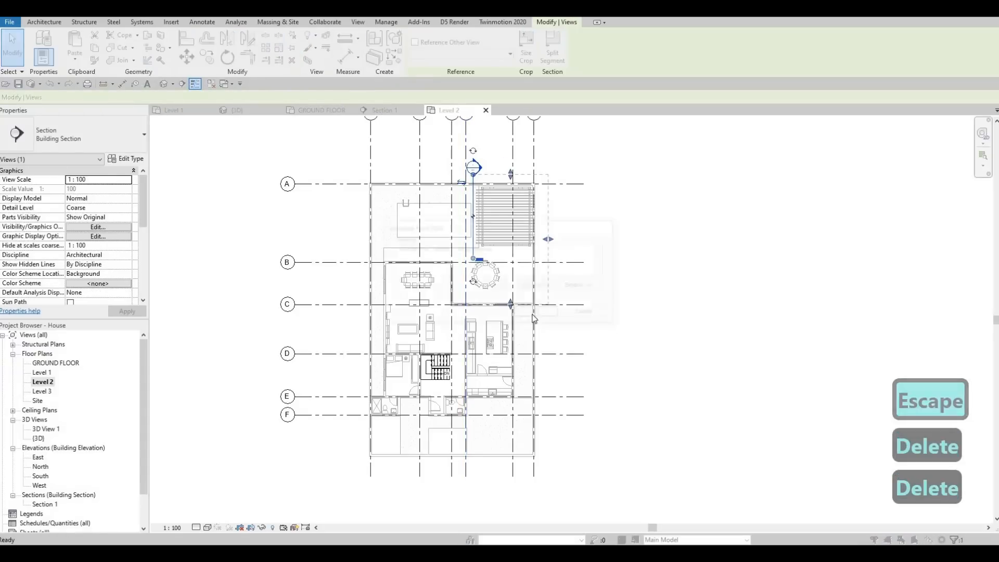
click(538, 313)
Examine the Level 2 plan's underlay settings and the properties of the long exterior wall beside the dining and living area
middle_drag(398, 318, 412, 304)
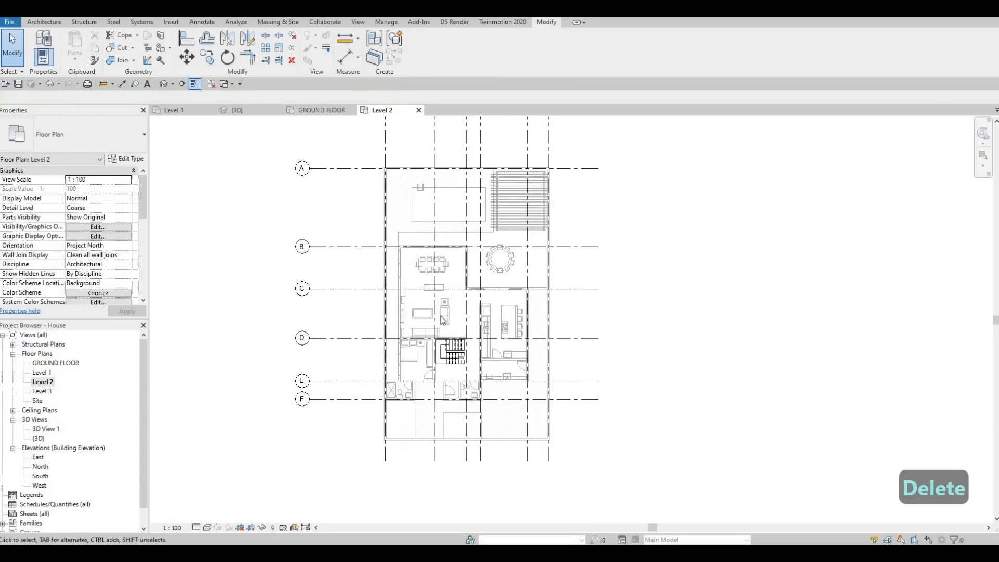
middle_drag(403, 229, 438, 236)
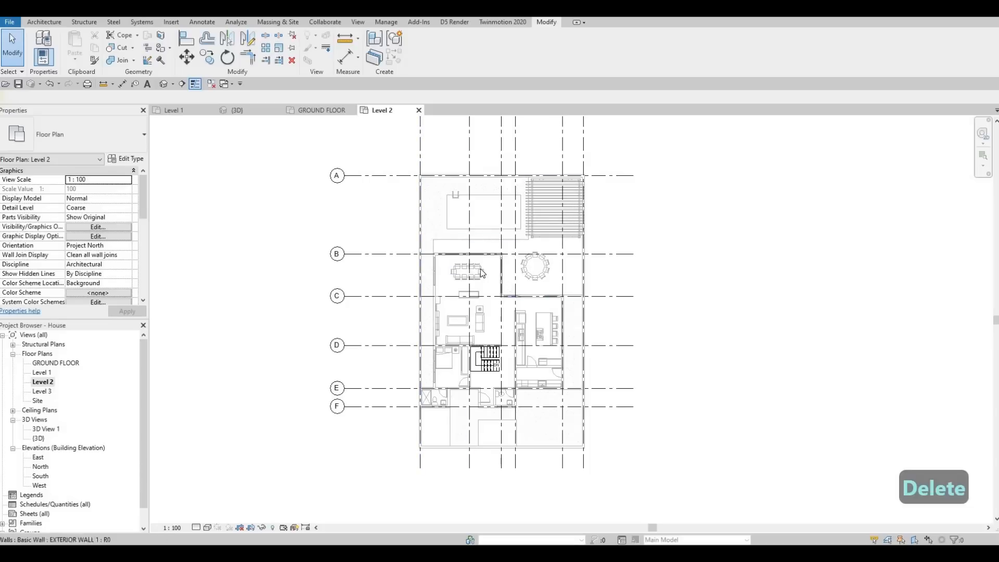
scroll(504, 284, up, 2)
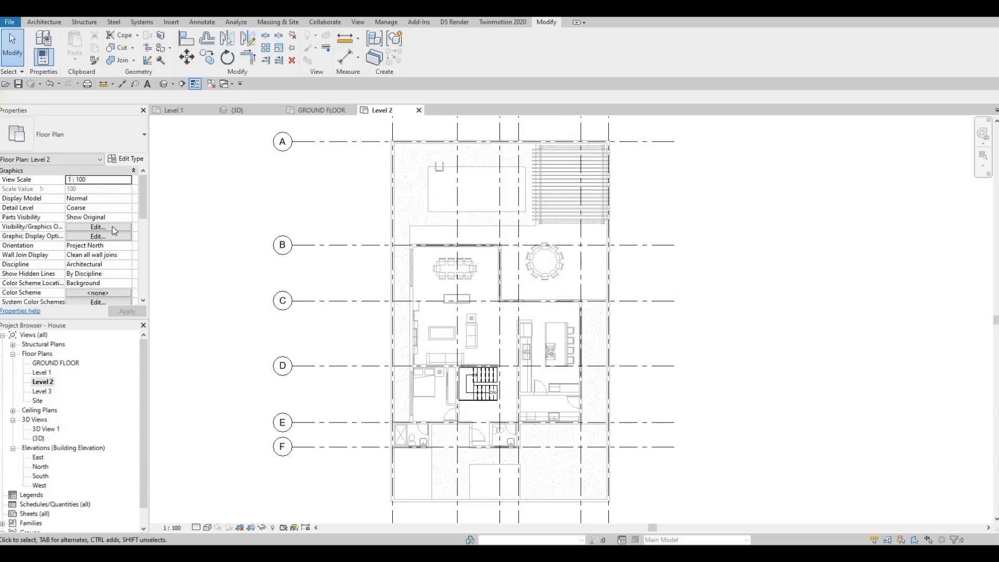
scroll(112, 227, down, 5)
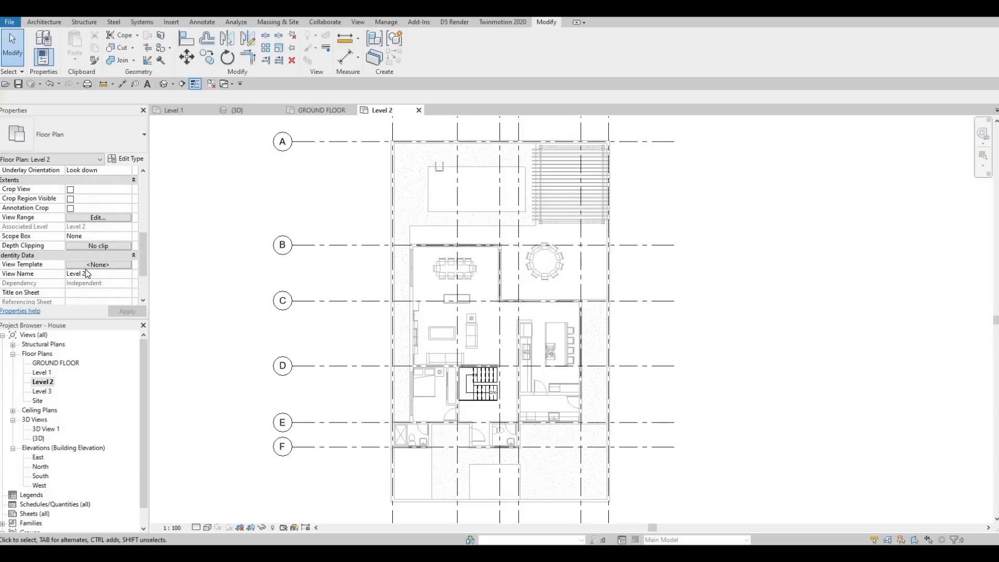
scroll(92, 270, up, 3)
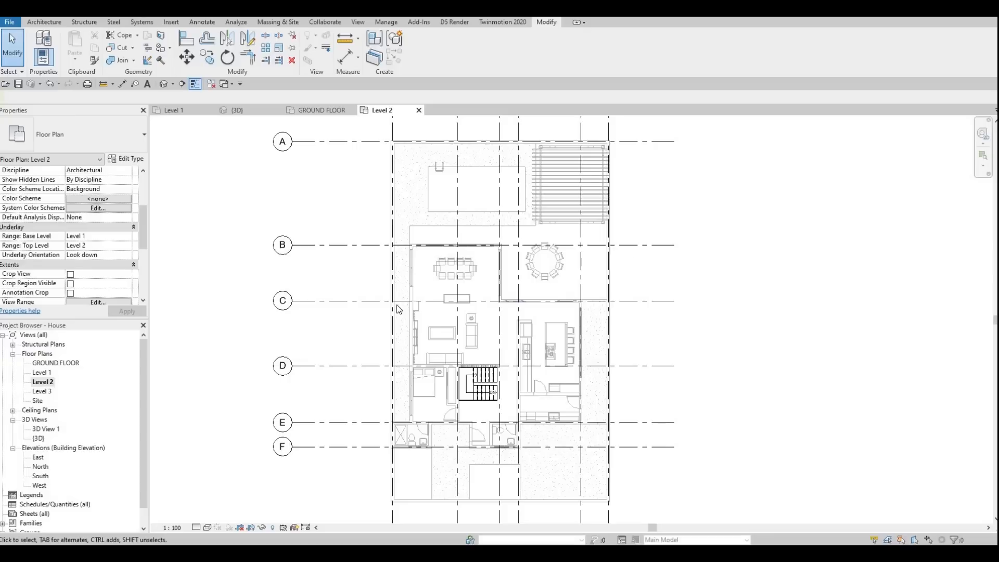
scroll(424, 290, up, 4)
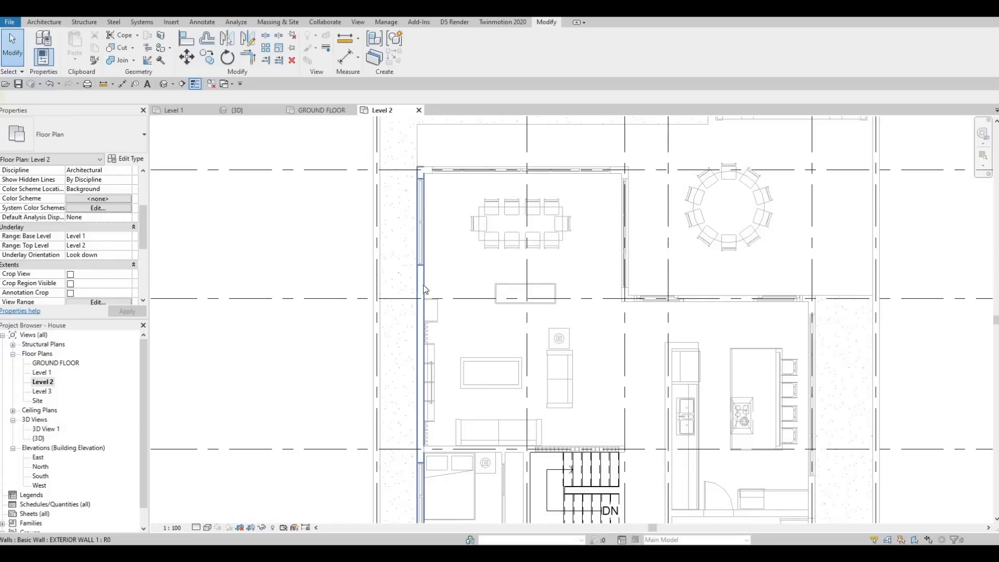
click(424, 290)
scroll(475, 279, down, 4)
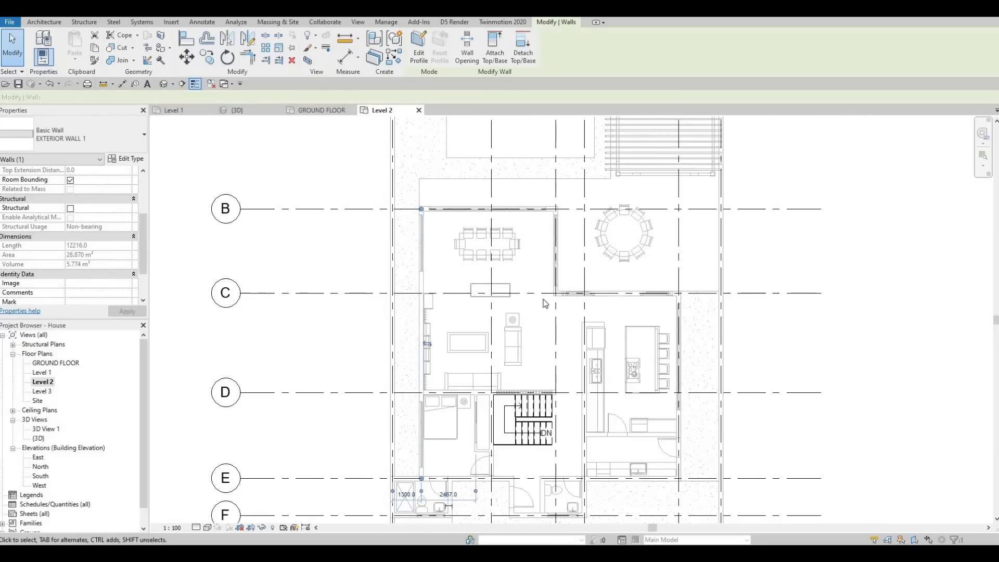
scroll(581, 307, down, 1)
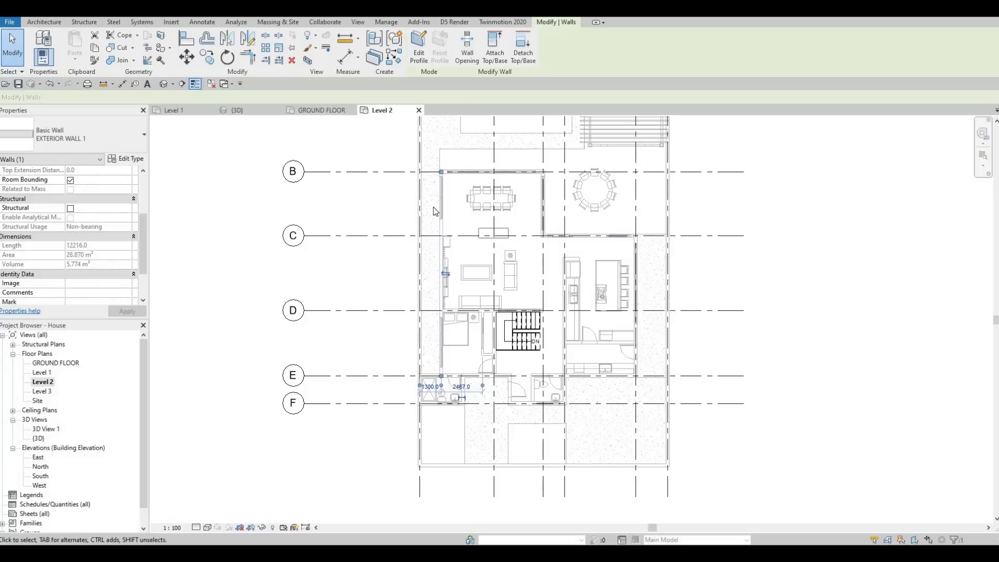
scroll(436, 211, up, 1)
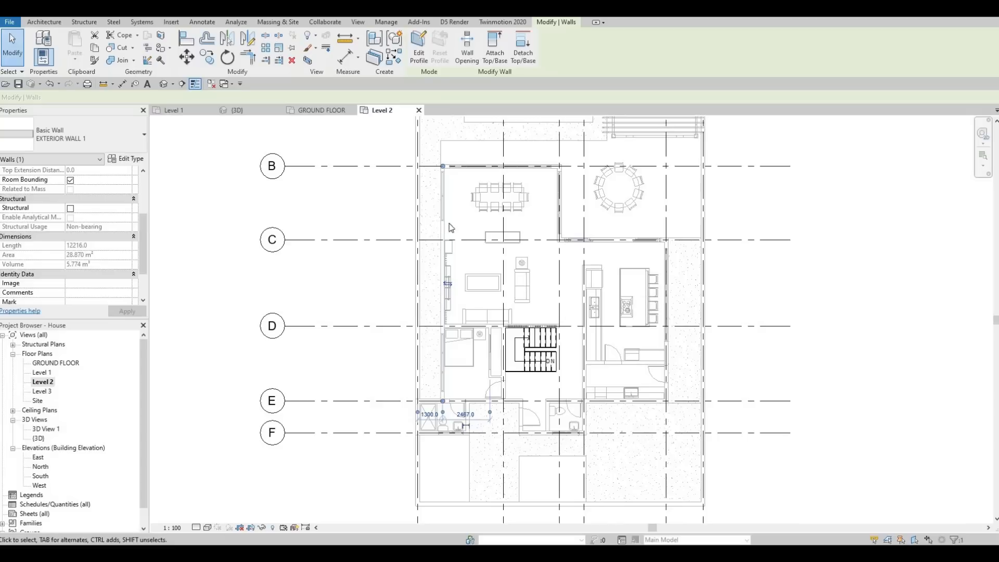
key(F1)
key(Escape)
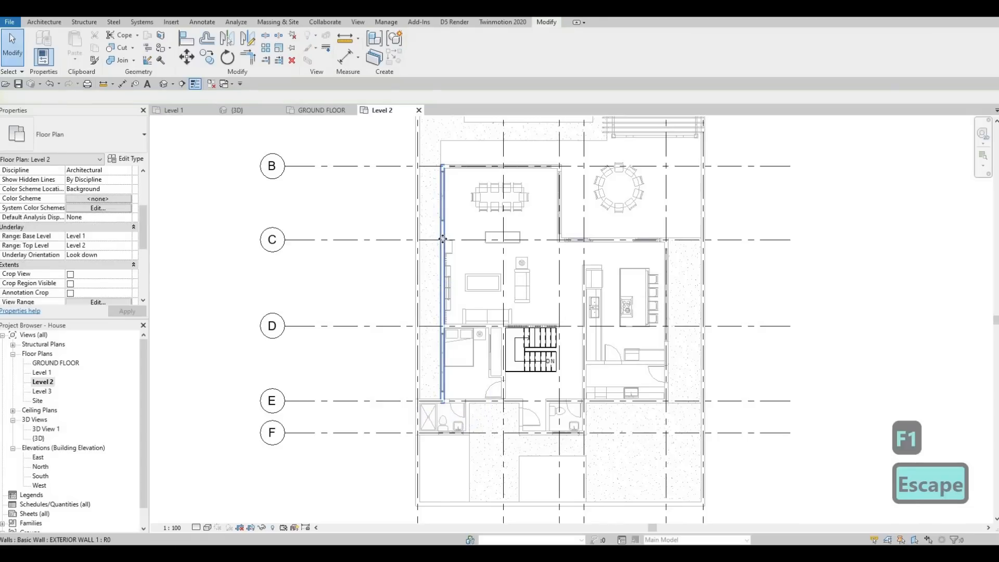
Use Create Similar on EXTERIOR WALL 1 to draw a 6087 mm wall along grid B from the dining room's outer corner to grid 3
click(442, 236)
key(c)
key(s)
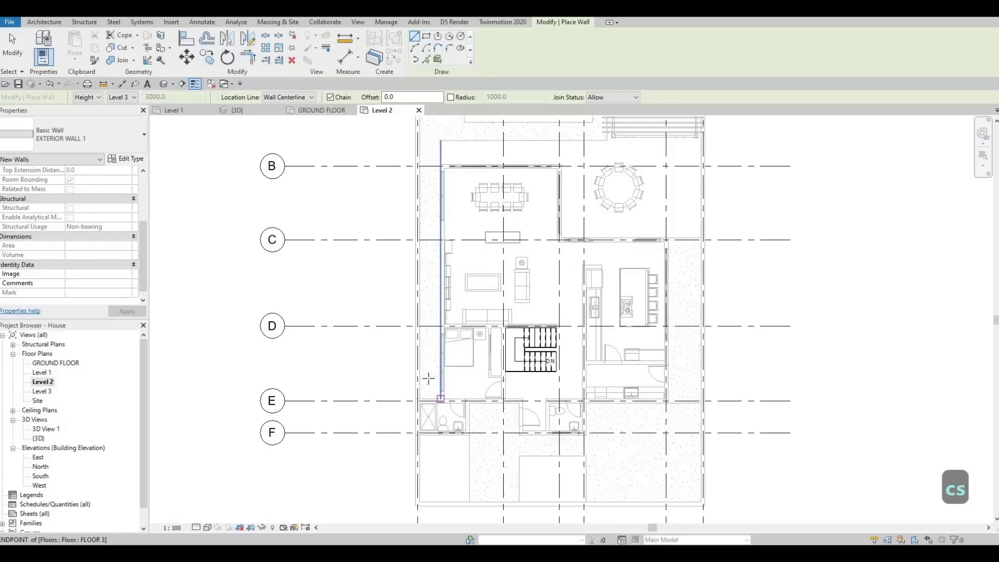
middle_drag(431, 419, 428, 378)
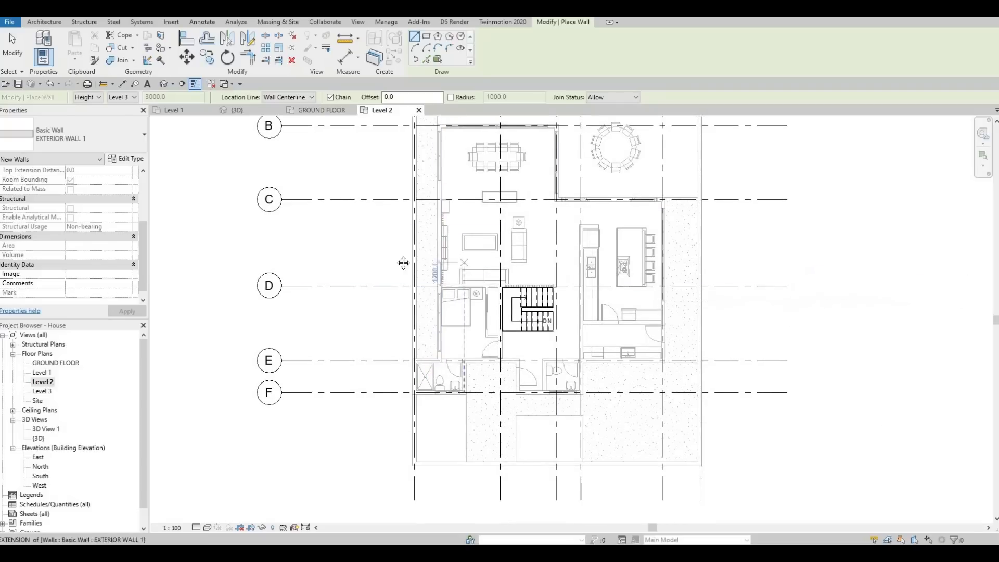
middle_drag(440, 202, 416, 223)
scroll(416, 223, up, 2)
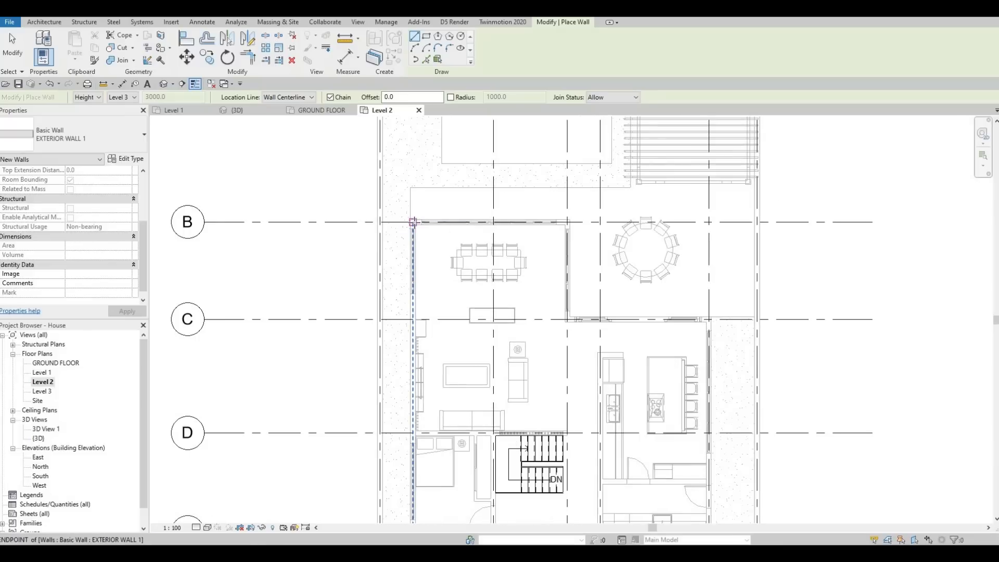
scroll(414, 222, down, 5)
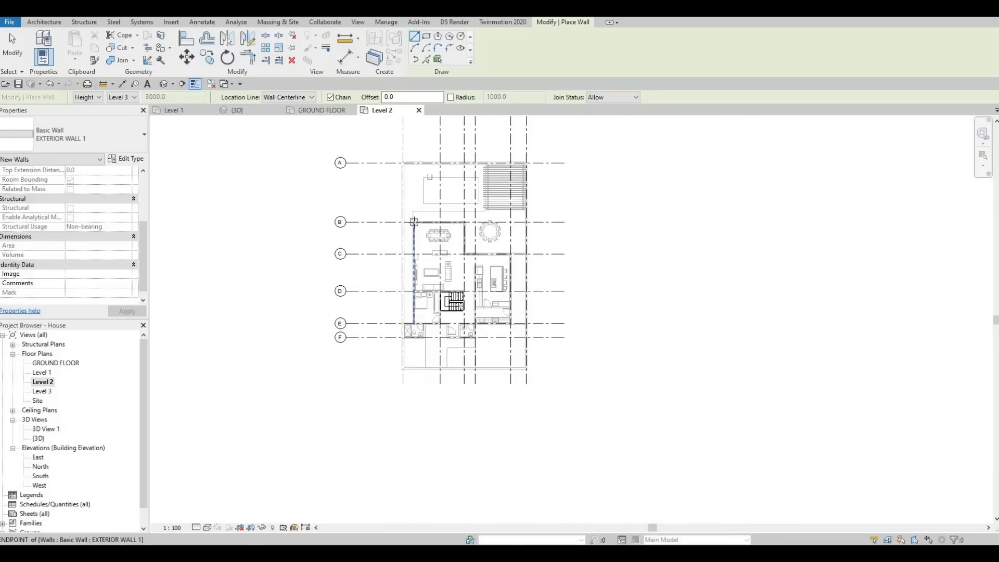
scroll(417, 222, up, 3)
scroll(411, 222, up, 3)
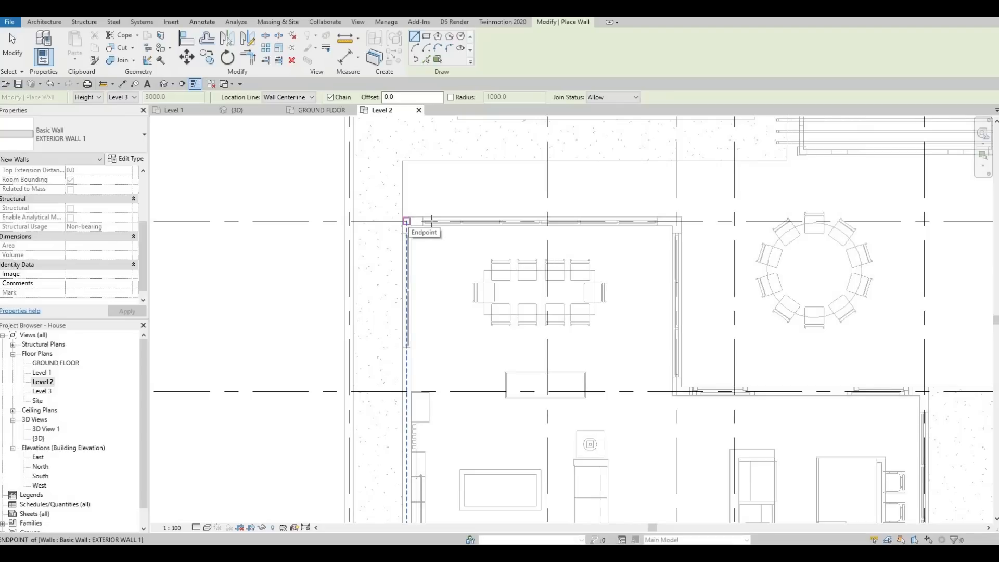
click(406, 220)
scroll(430, 221, down, 1)
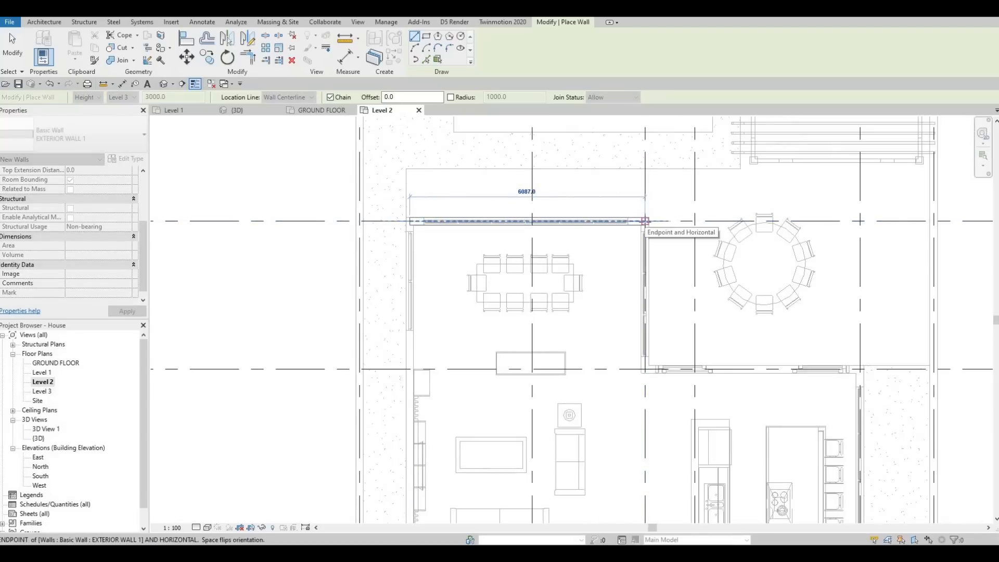
scroll(572, 312, down, 4)
scroll(574, 316, down, 2)
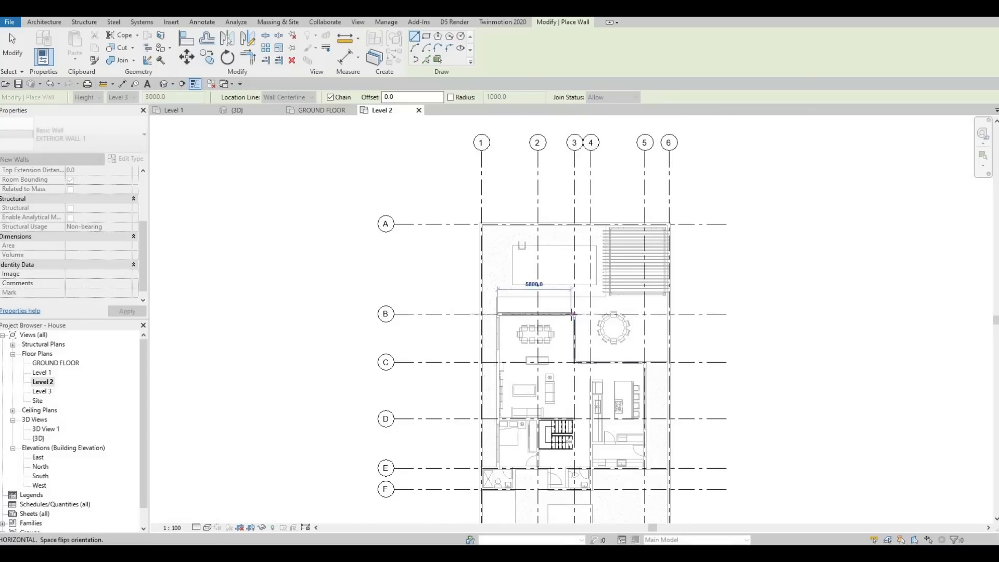
scroll(578, 313, up, 7)
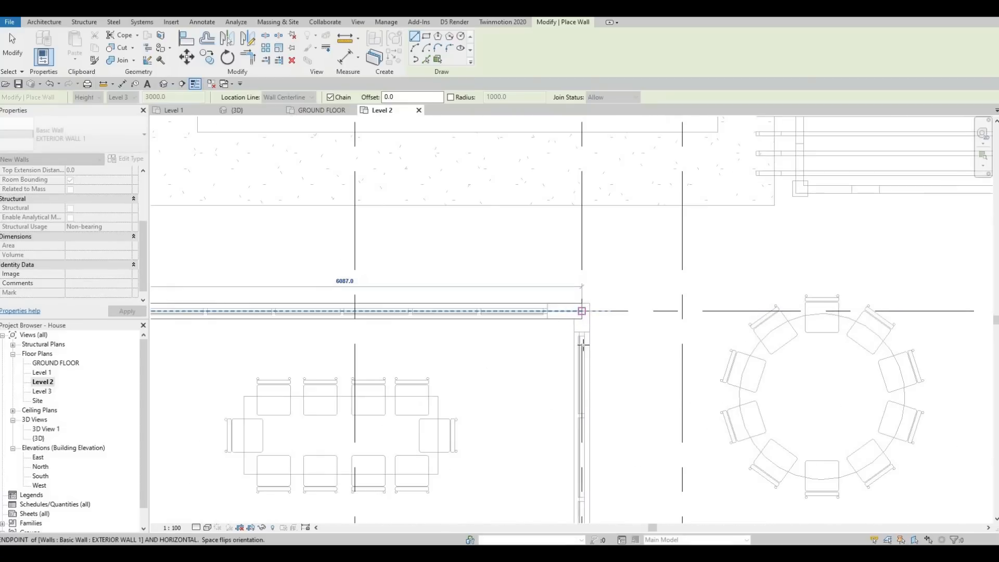
click(581, 311)
Continue the exterior wall chain 3830 mm along grid 3 to grid C, and 5565 mm along grid C to grid 5
scroll(585, 322, down, 3)
middle_drag(587, 397, 574, 305)
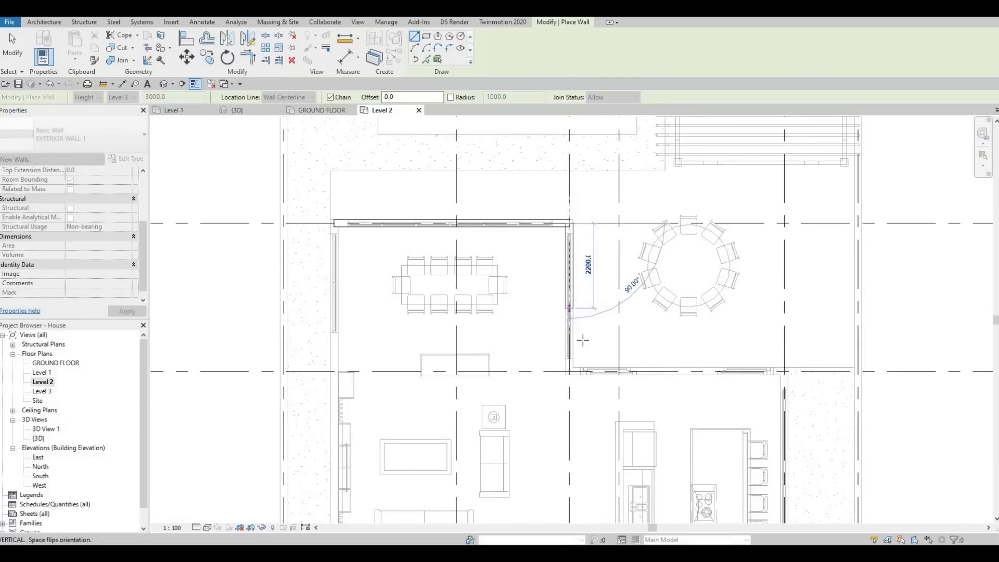
scroll(569, 316, up, 2)
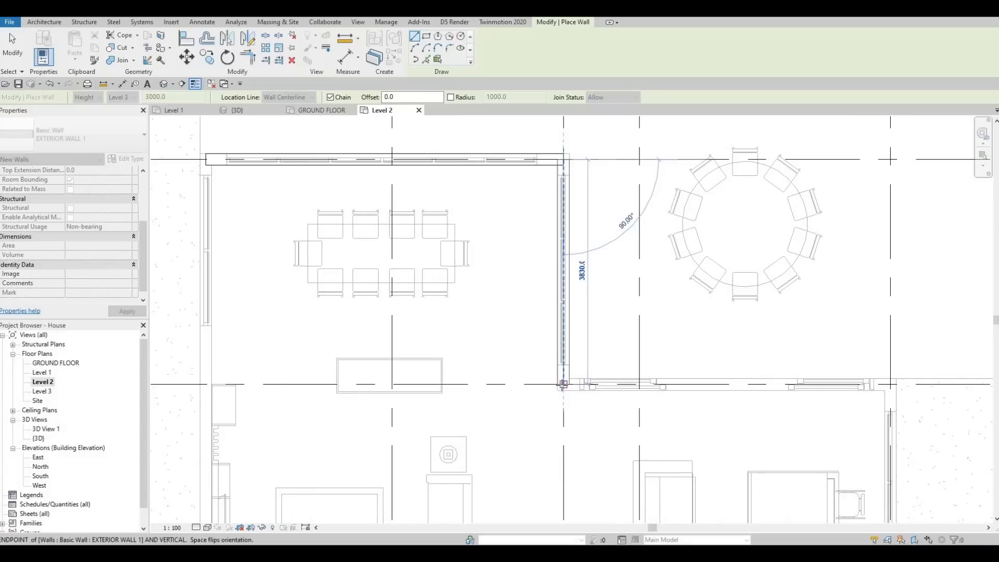
click(563, 384)
scroll(563, 384, down, 3)
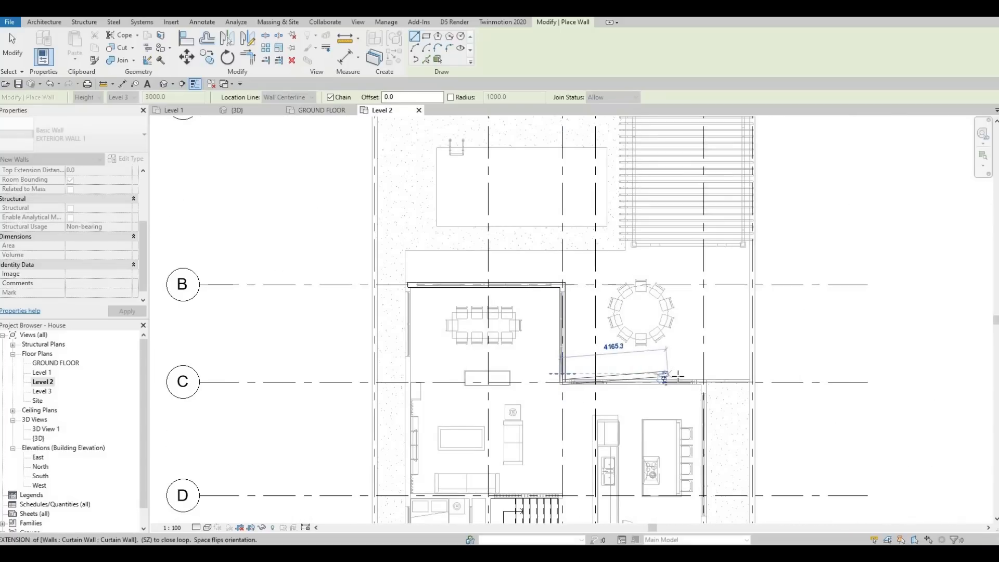
scroll(704, 379, up, 2)
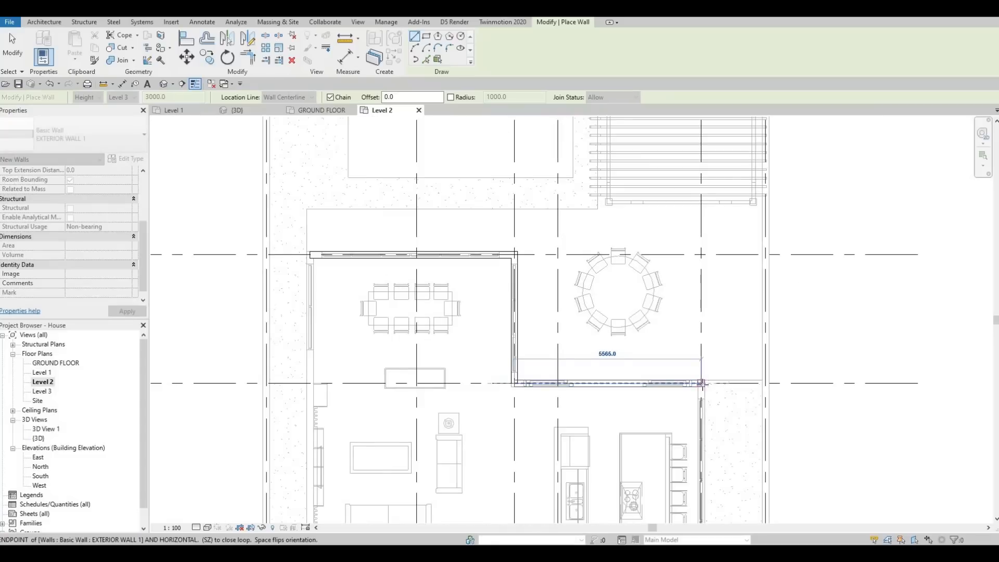
click(697, 383)
Continue the exterior wall chain about 8400 mm along grid 5 to grid E, and 4275 mm along grid E to grid 4
scroll(696, 324, down, 5)
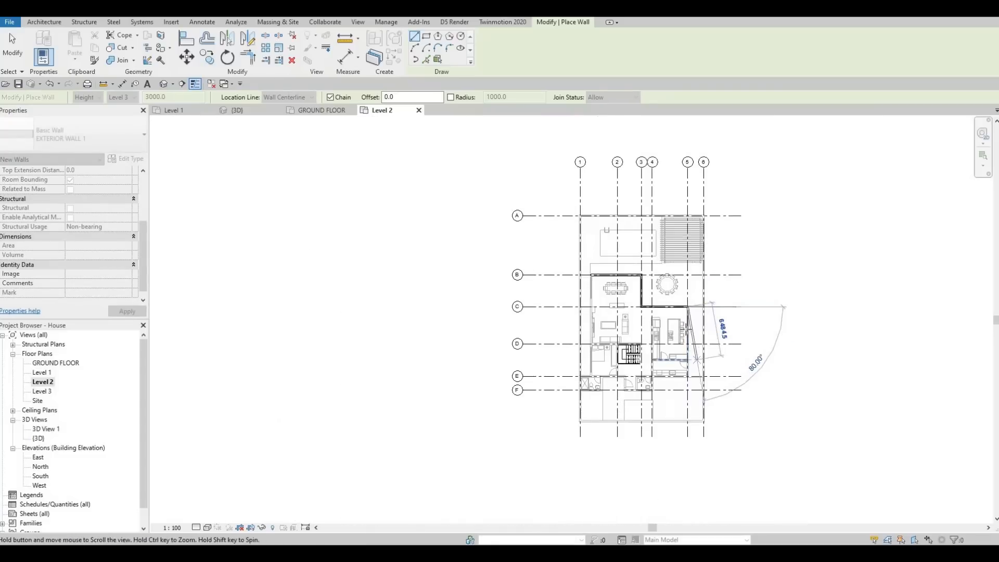
scroll(689, 359, up, 5)
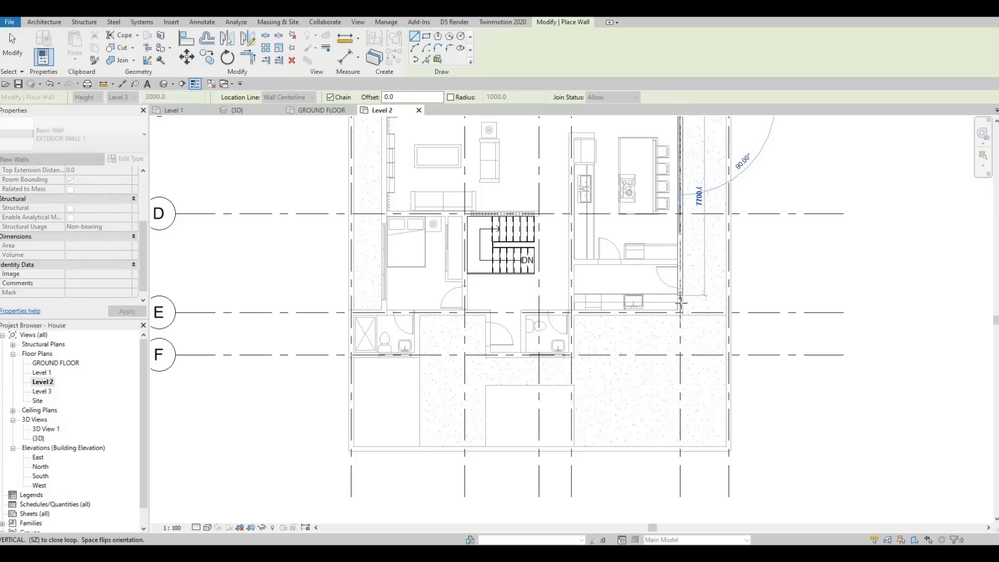
scroll(680, 305, down, 1)
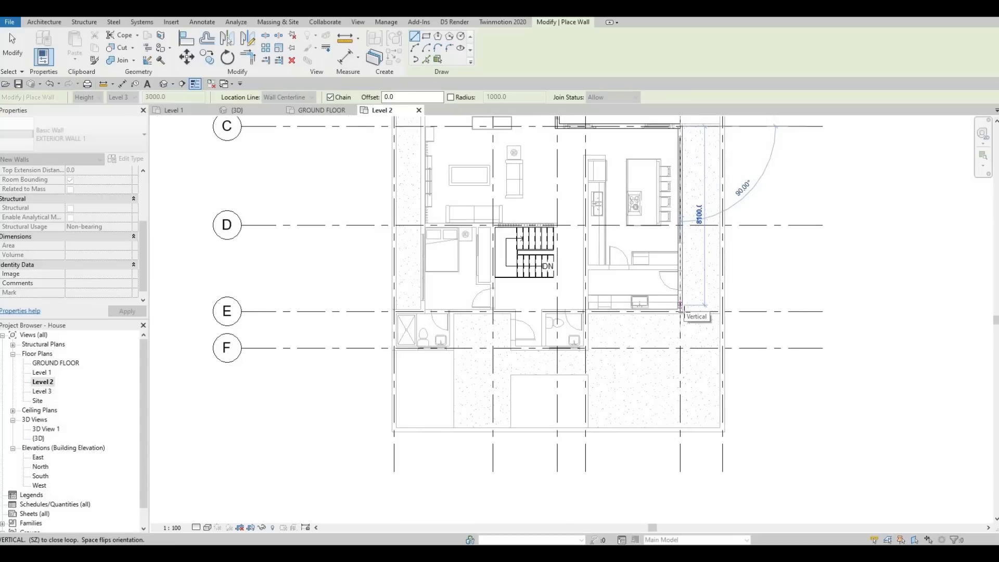
scroll(680, 308, up, 2)
scroll(679, 309, up, 2)
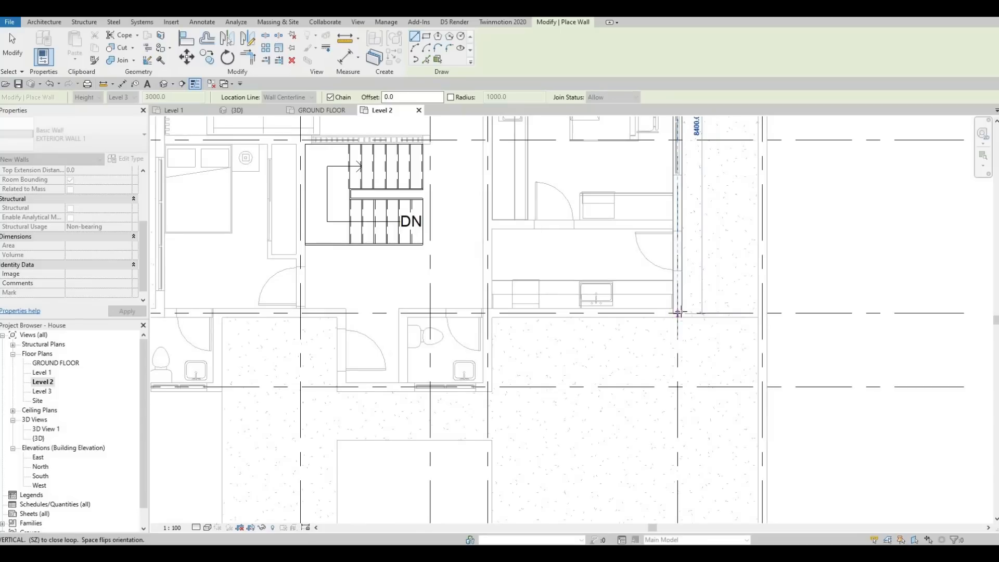
click(678, 312)
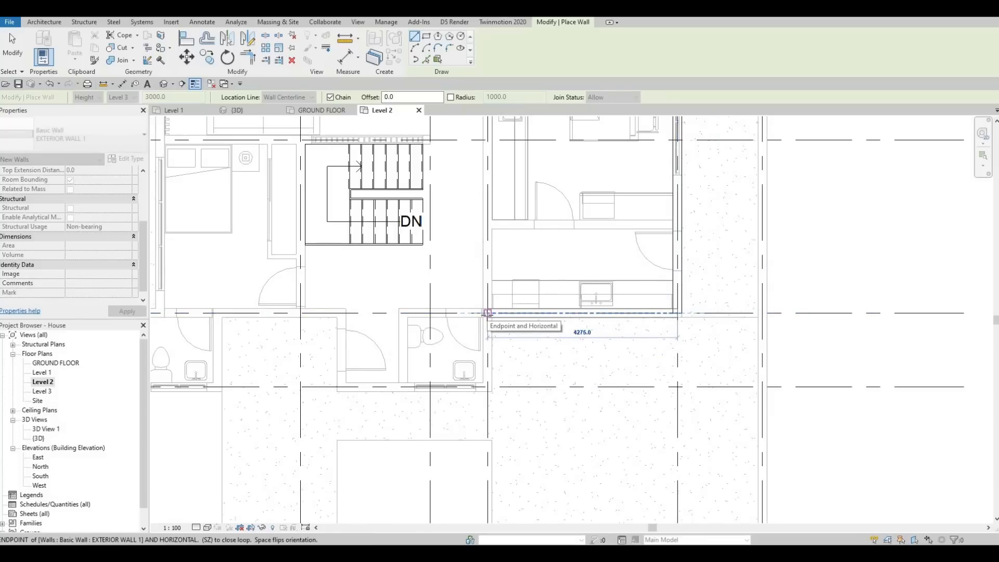
click(488, 313)
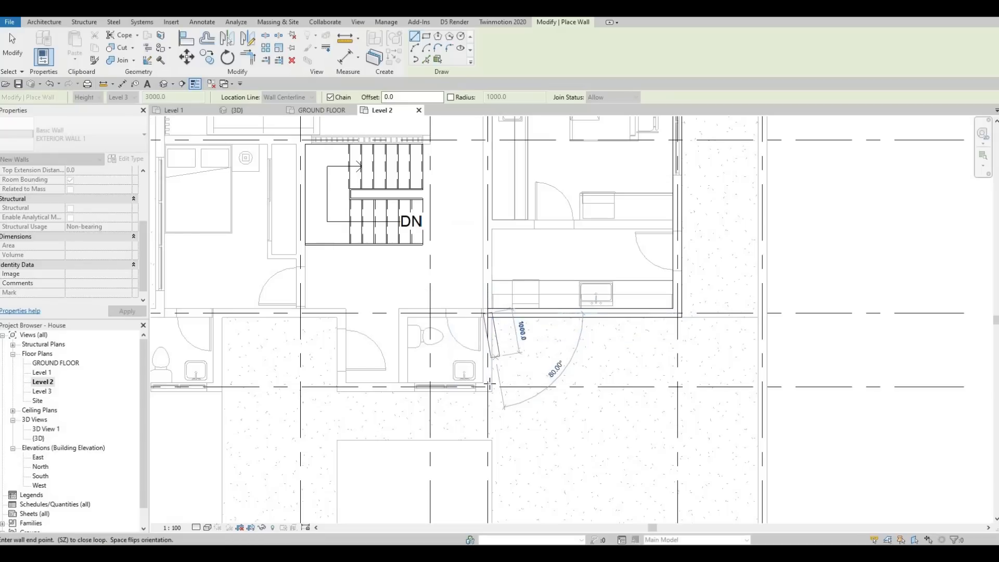
Continue the exterior wall chain 1663 mm along grid 4, along grid F around the toilet and entrance, and 1663 mm back to grid E
click(487, 385)
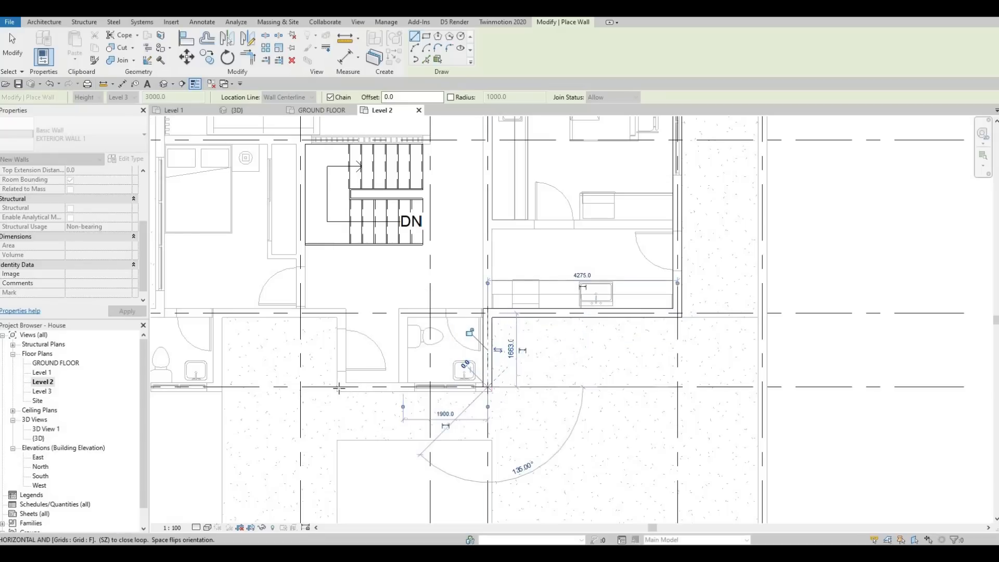
click(341, 386)
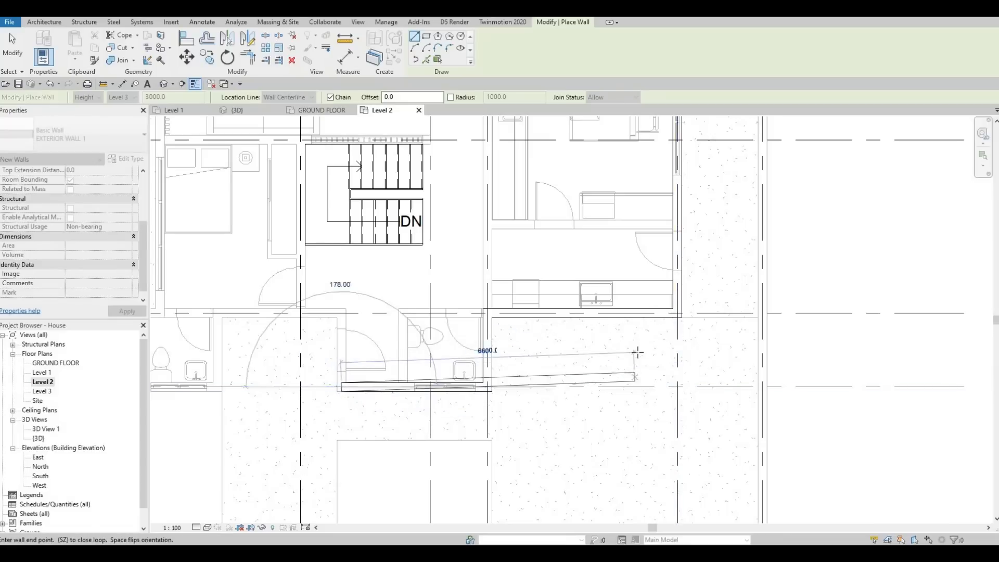
middle_drag(548, 373, 630, 357)
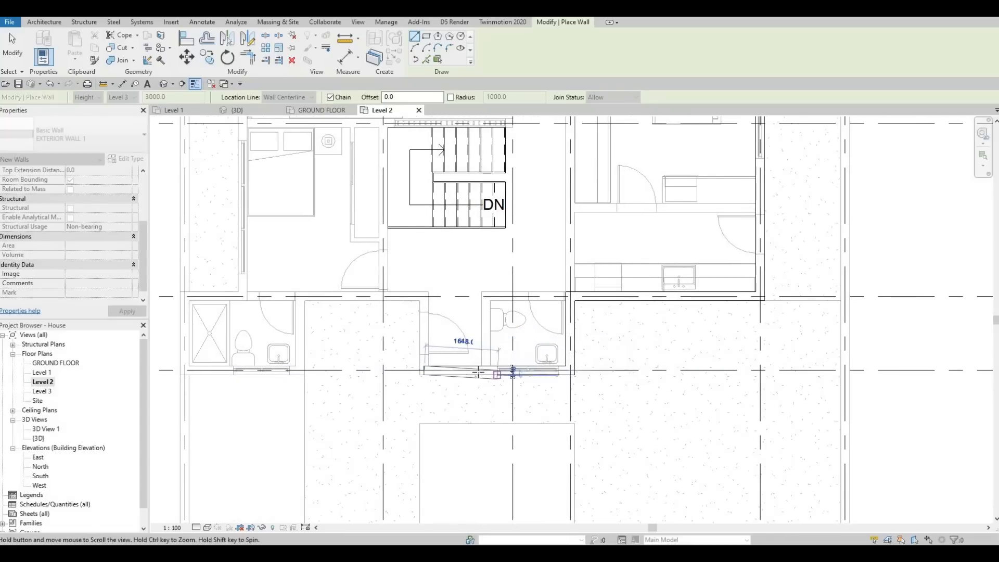
middle_drag(502, 374, 584, 361)
scroll(506, 348, up, 1)
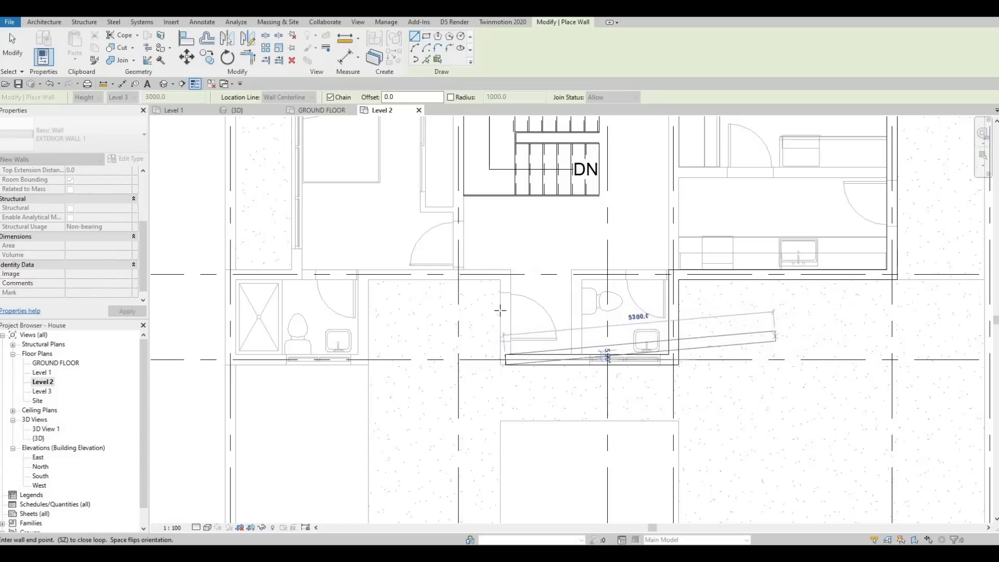
middle_drag(510, 379, 512, 388)
scroll(512, 388, up, 1)
middle_drag(725, 321, 674, 381)
scroll(673, 381, down, 3)
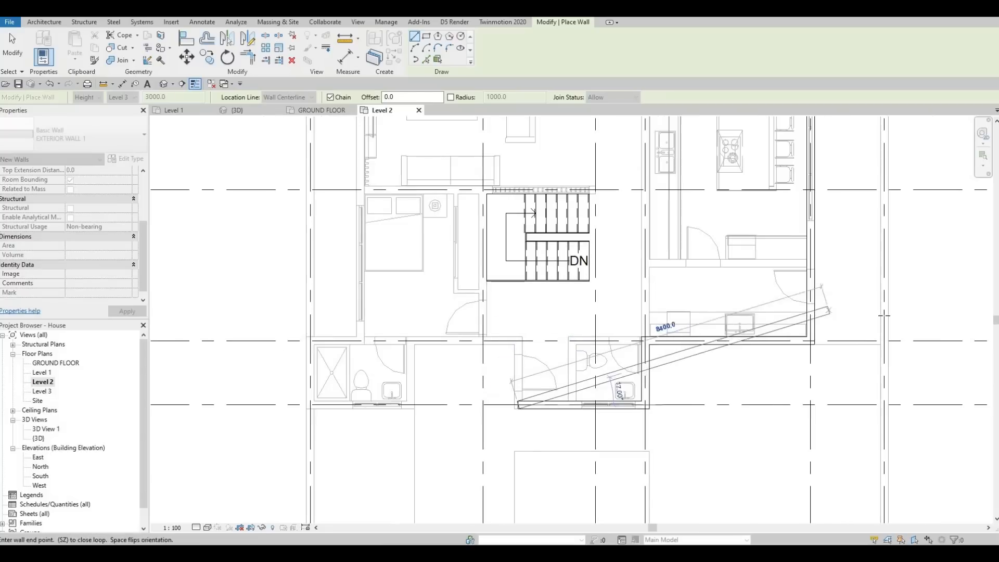
middle_drag(750, 246, 748, 295)
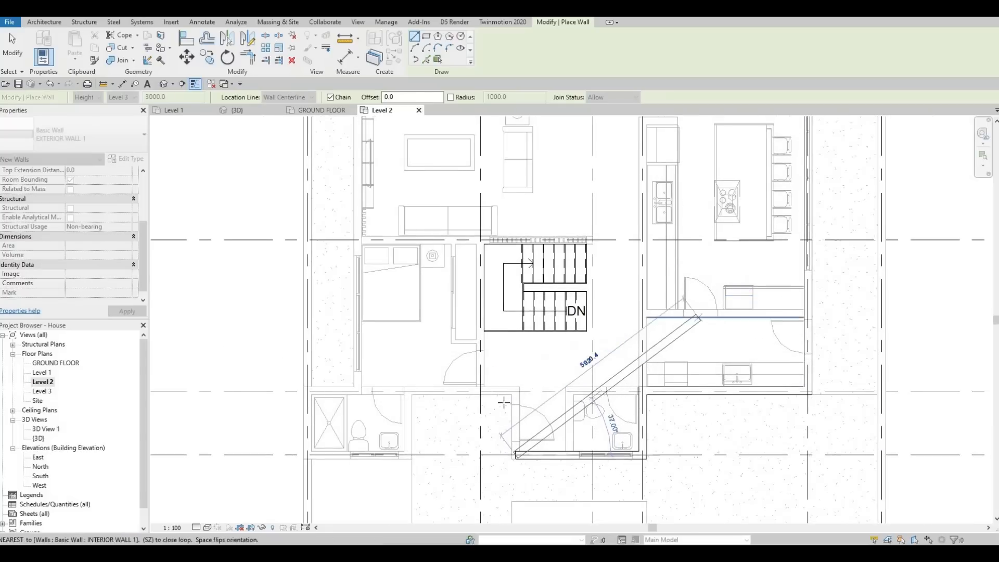
scroll(591, 389, up, 2)
scroll(483, 388, up, 2)
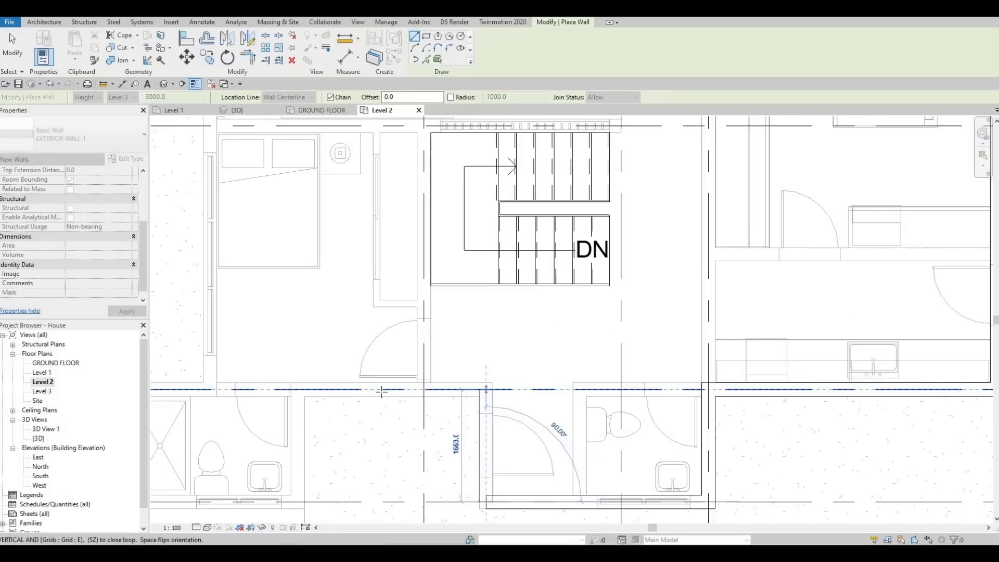
click(487, 389)
Continue the exterior wall chain along grid E to the bathroom's side wall, 1663 mm to grid F, and along grid F to grid 1
middle_drag(374, 392, 545, 370)
scroll(539, 370, down, 1)
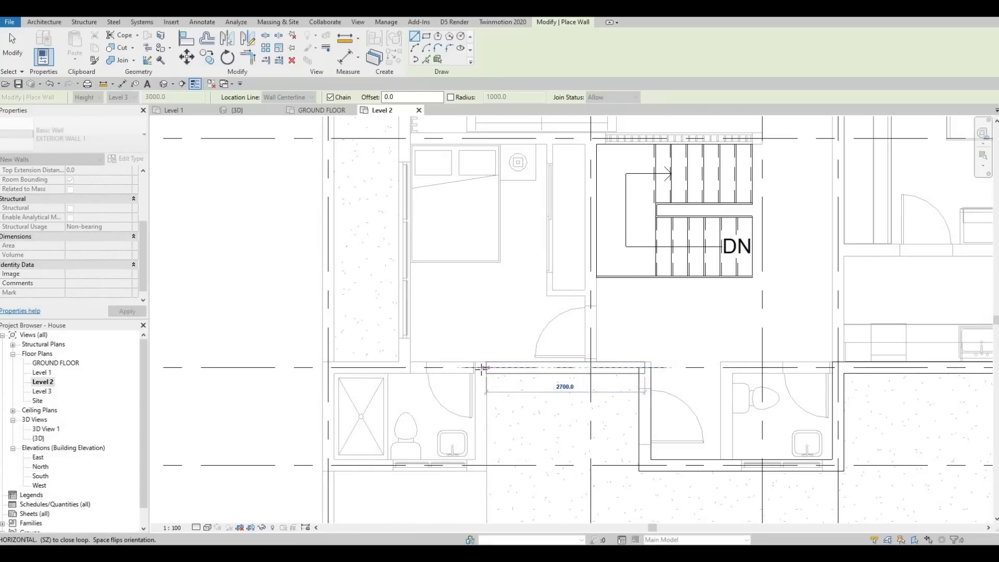
click(484, 367)
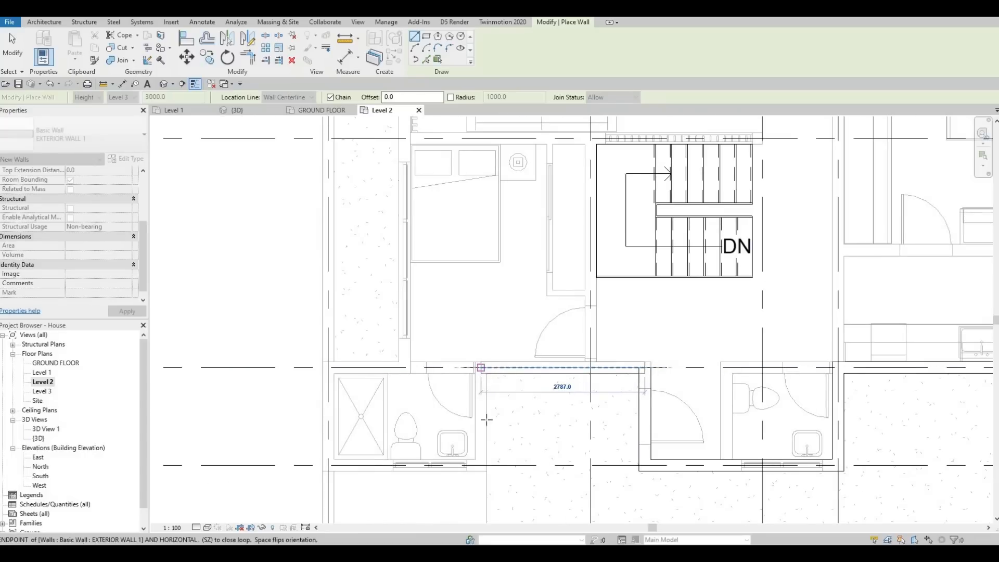
click(457, 468)
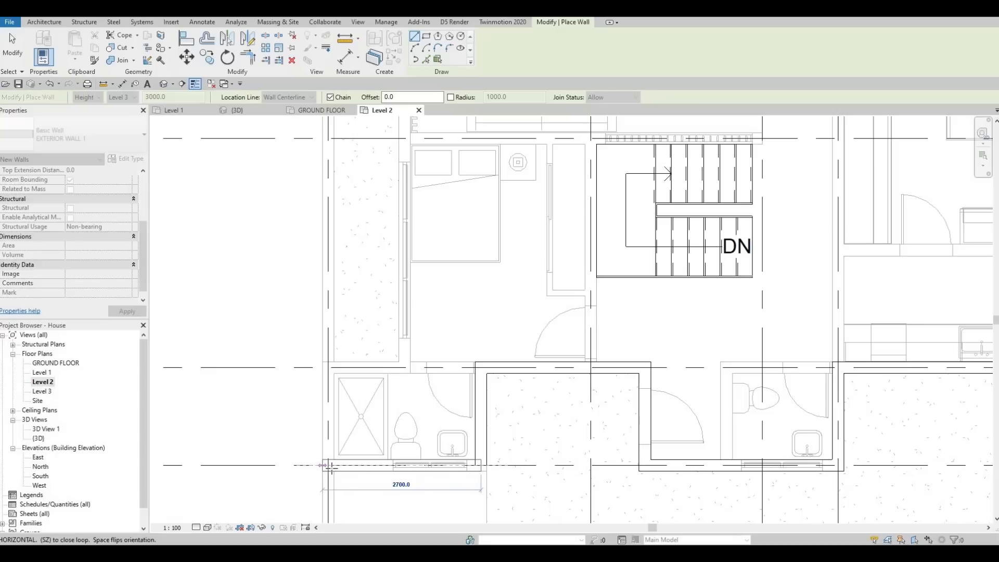
click(328, 466)
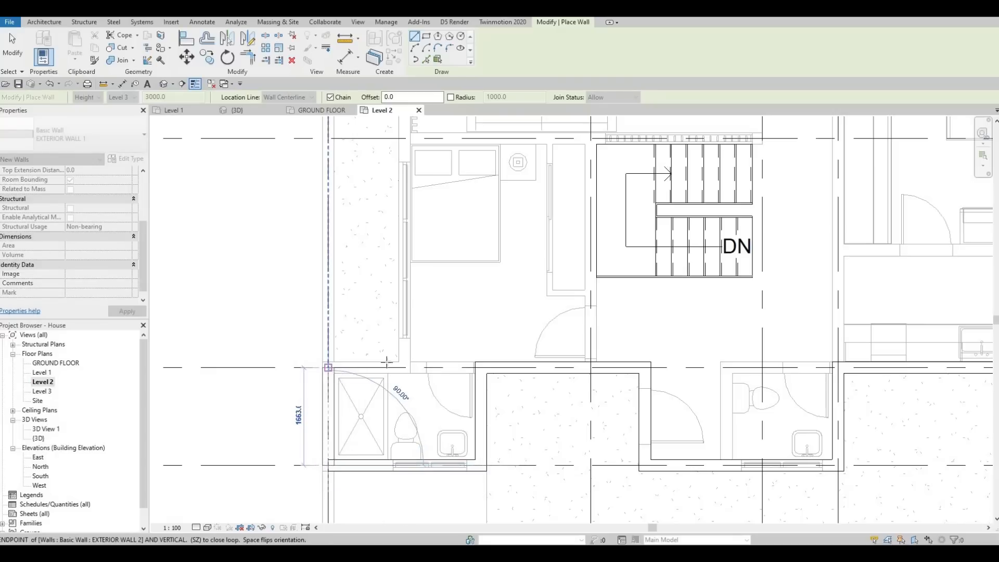
Trace 1663 mm along grid 1 and 1300 mm along grid E, and close the exterior wall loop at the dining room corner on grid B
click(329, 368)
click(406, 367)
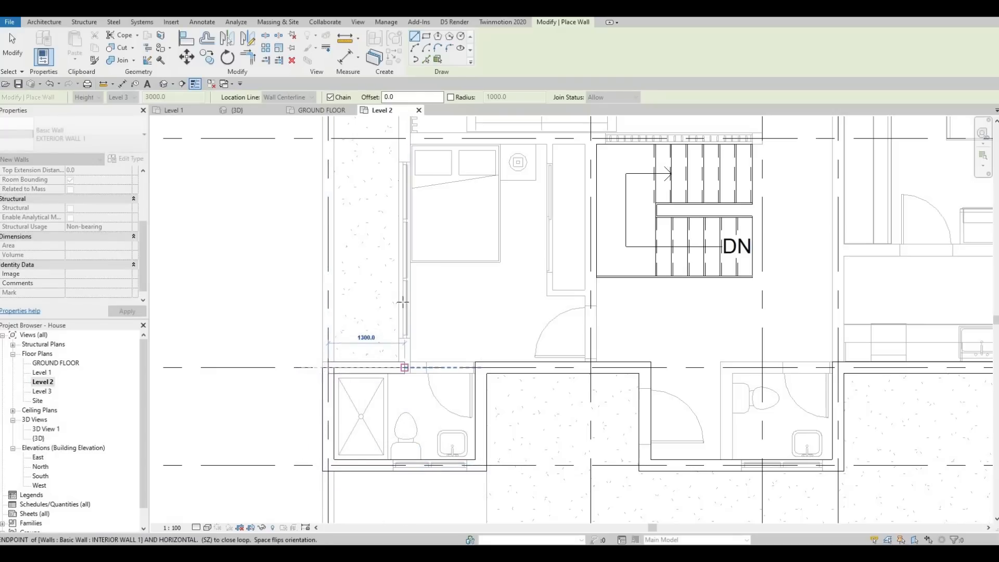
scroll(386, 327, down, 3)
scroll(369, 190, up, 5)
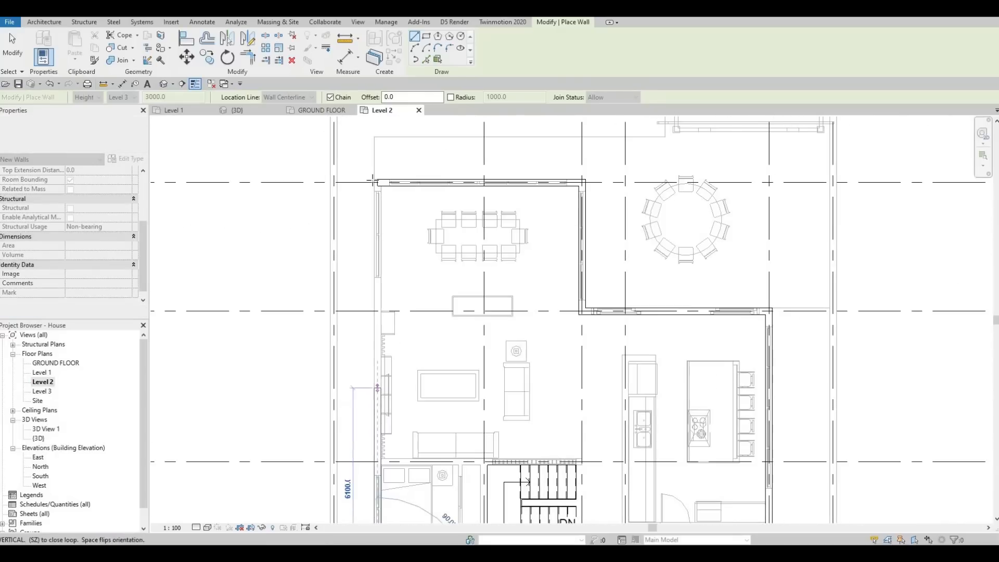
scroll(369, 190, up, 2)
click(366, 190)
scroll(585, 327, down, 6)
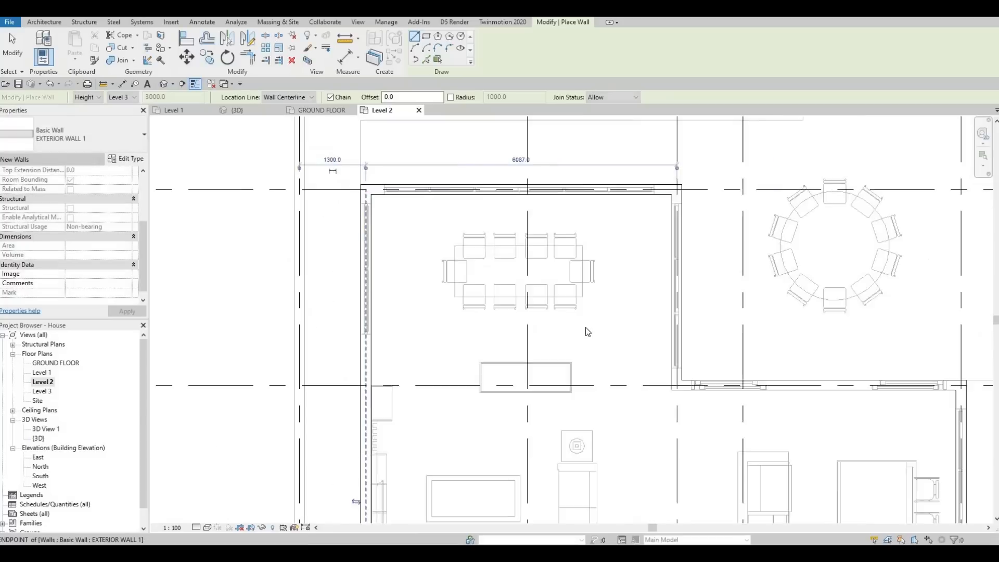
key(Escape)
key(Escape)
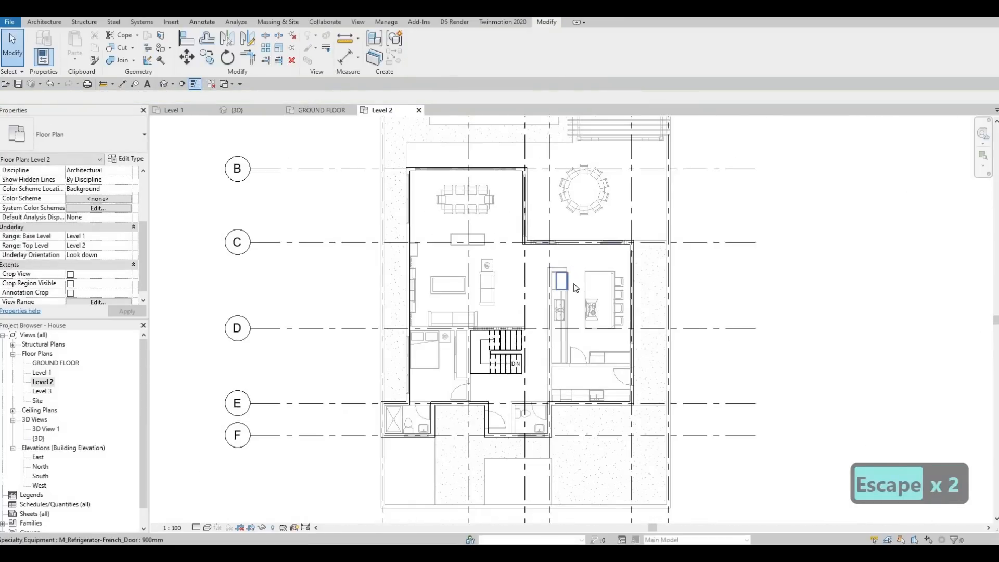
middle_drag(580, 277, 576, 285)
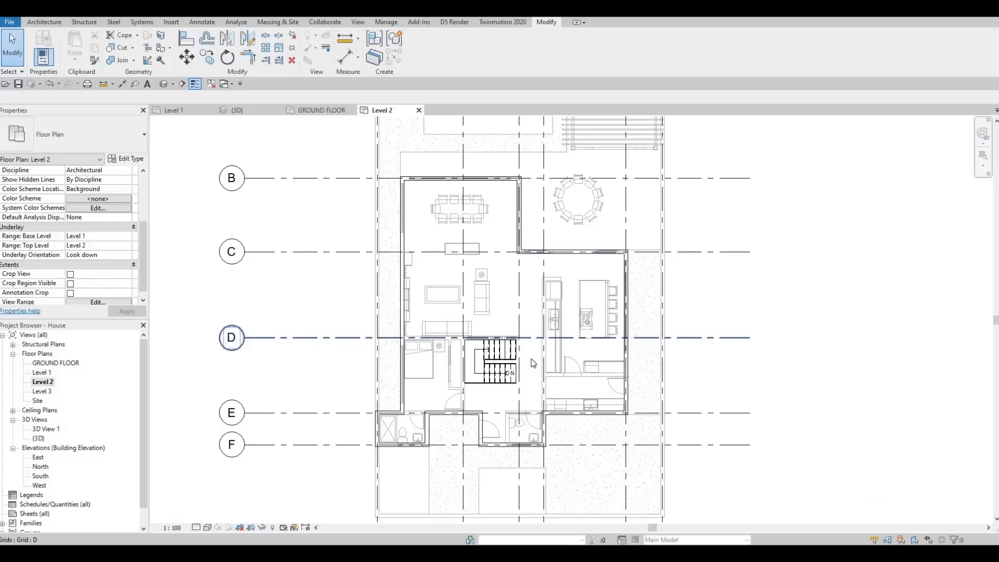
Use Create Similar on INTERIOR WALL 1 beside the kitchen to draw a wall along grid 4 from grid C to the exterior wall on grid E
scroll(533, 361, up, 2)
scroll(529, 351, up, 2)
scroll(529, 351, up, 3)
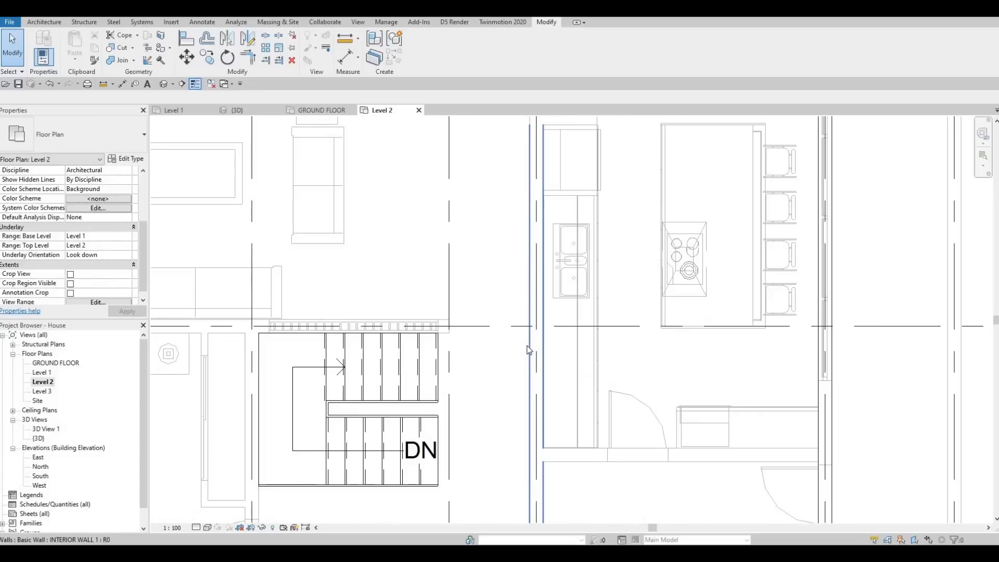
click(528, 350)
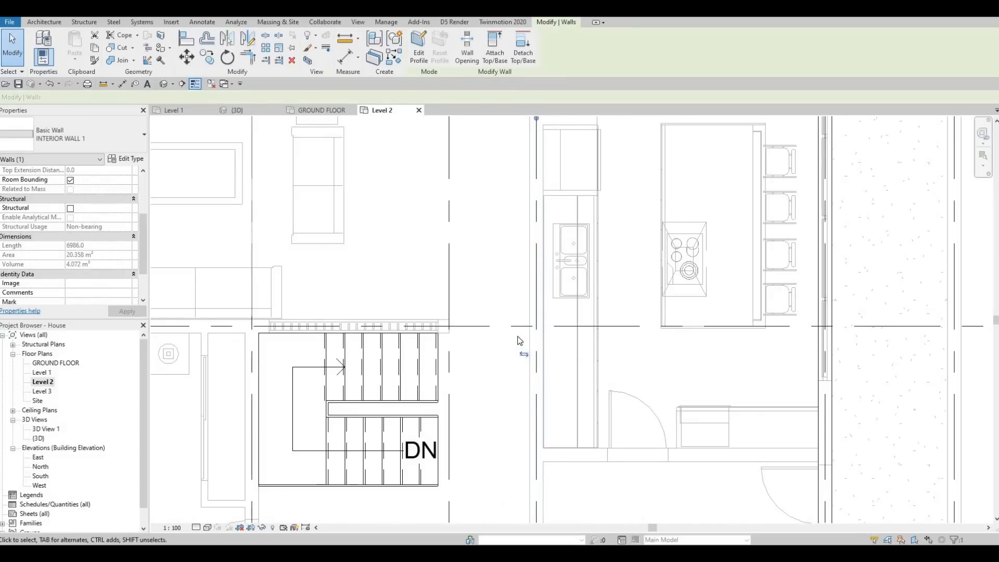
key(c)
key(s)
scroll(529, 254, down, 5)
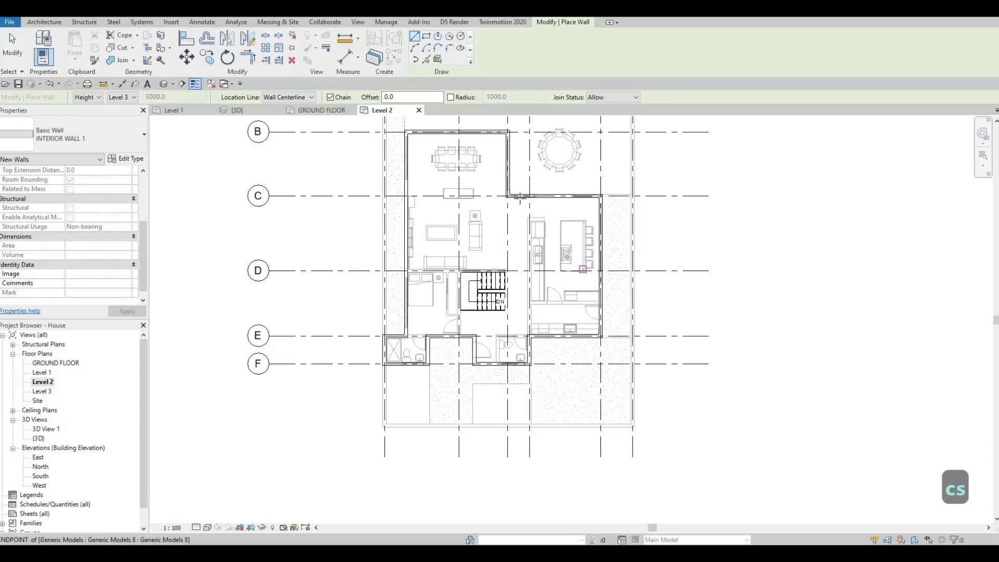
scroll(529, 205, up, 6)
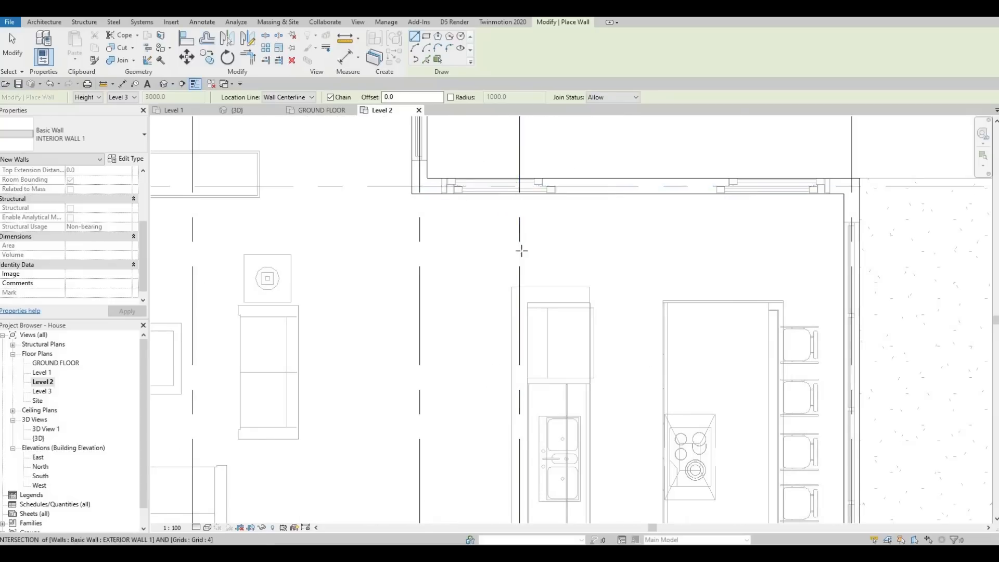
click(519, 187)
scroll(520, 261, down, 5)
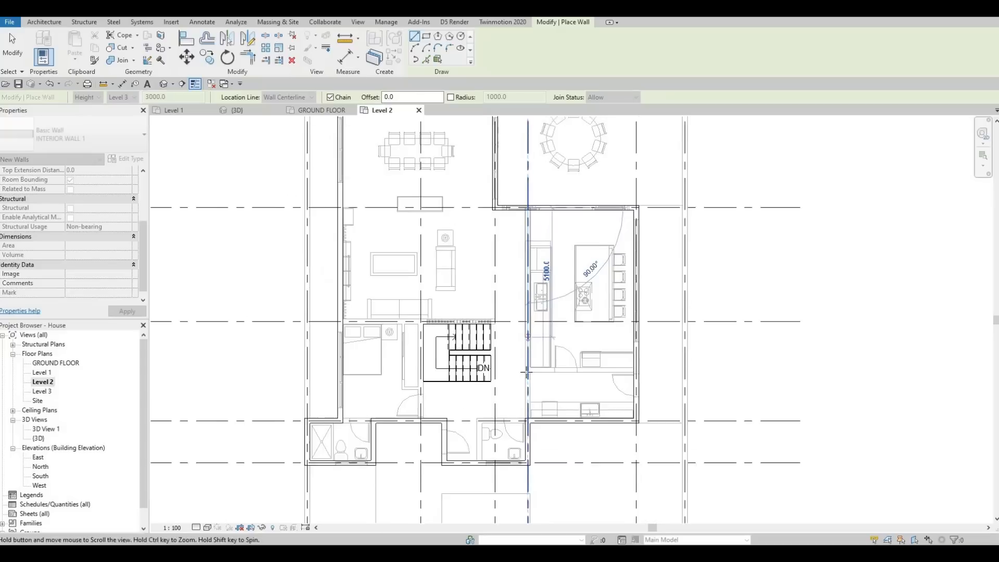
scroll(531, 399, up, 5)
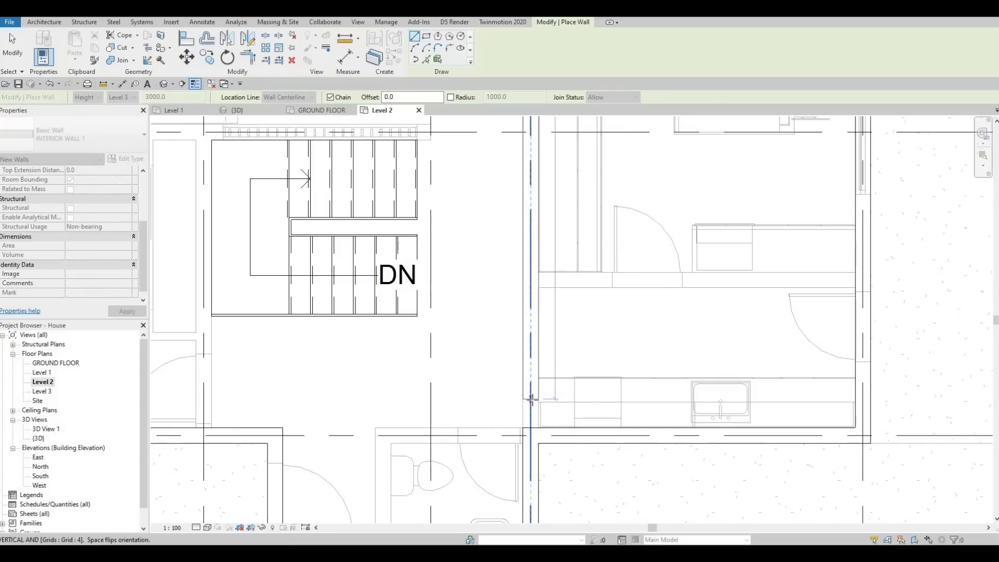
scroll(532, 404, up, 2)
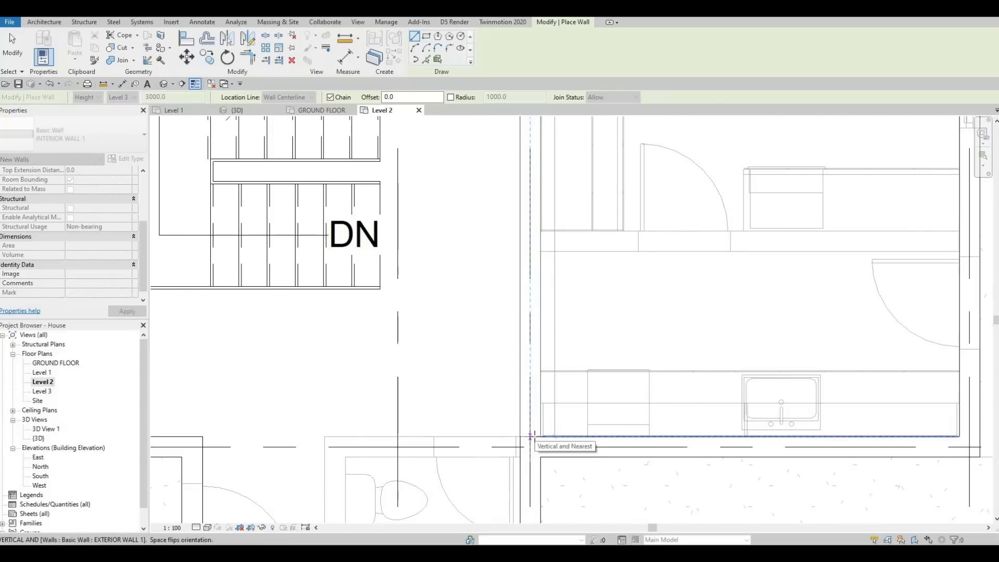
click(530, 437)
Draw a separate INTERIOR WALL 1 along grid E from the exterior corner at the entrance to the interior wall on grid 4
scroll(531, 394, down, 4)
middle_drag(523, 394, 535, 316)
scroll(534, 317, down, 1)
key(Escape)
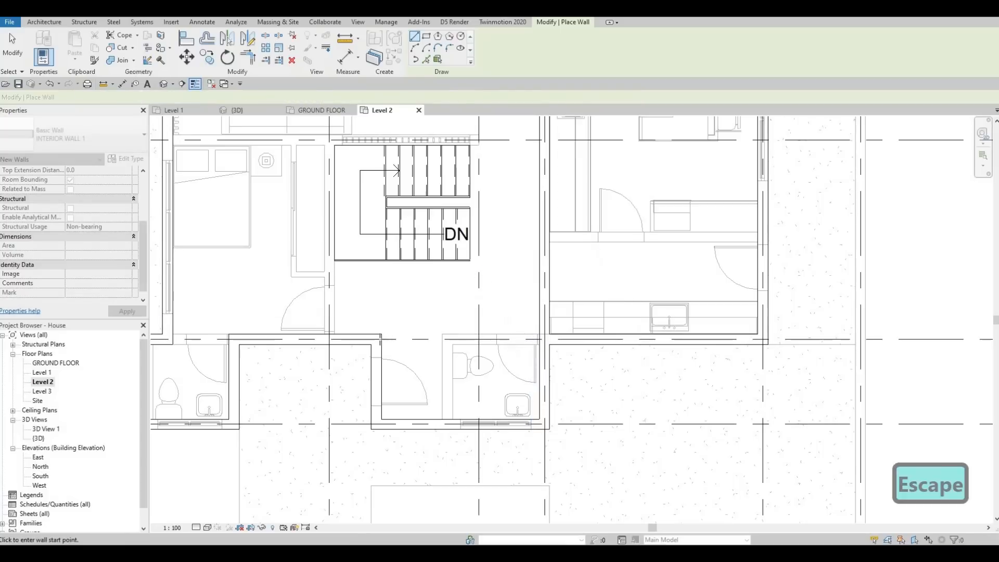
click(379, 339)
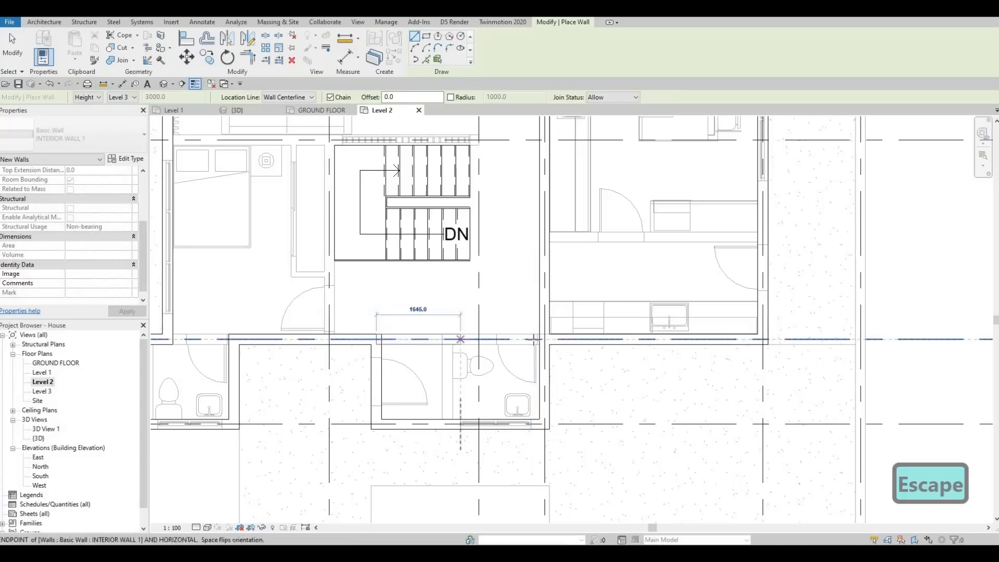
key(Escape)
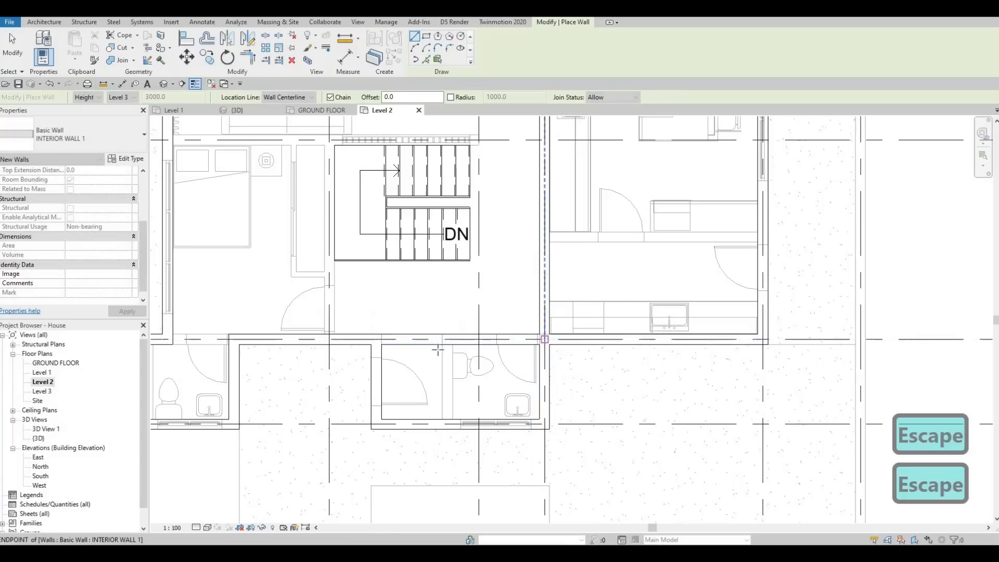
scroll(539, 342, down, 2)
scroll(541, 266, down, 1)
middle_drag(541, 266, 543, 362)
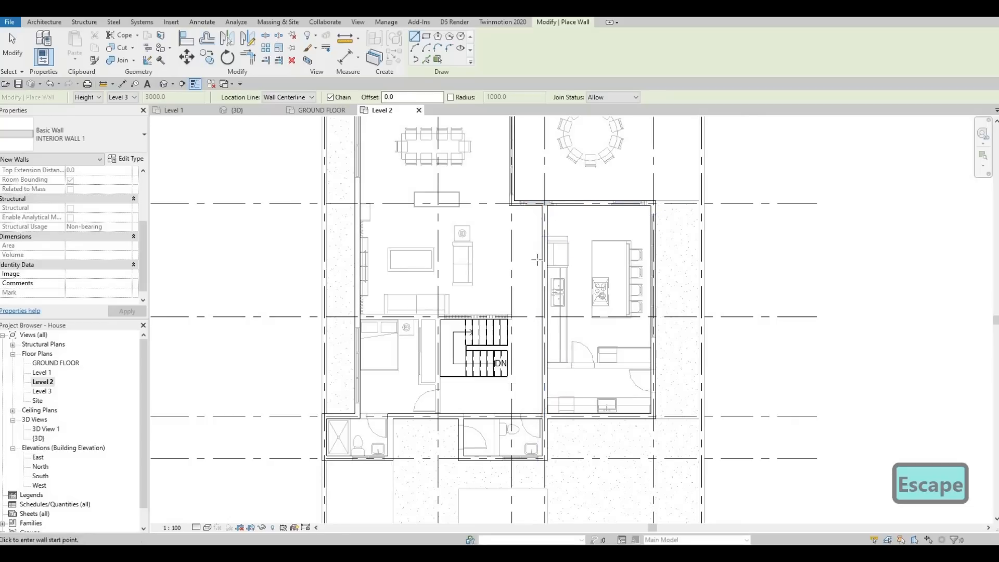
scroll(554, 216, up, 1)
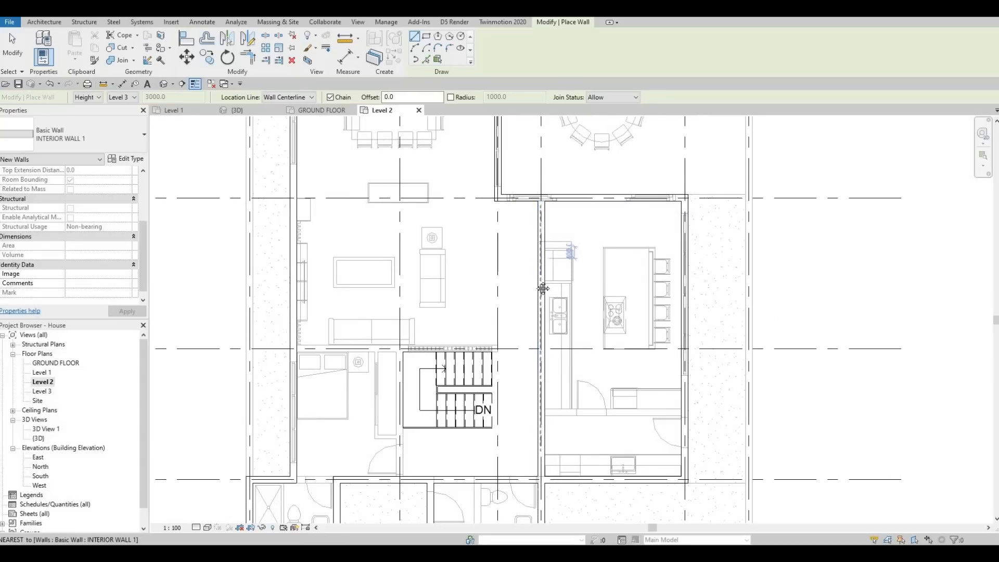
scroll(542, 257, down, 6)
middle_drag(542, 255, 530, 329)
scroll(532, 397, down, 1)
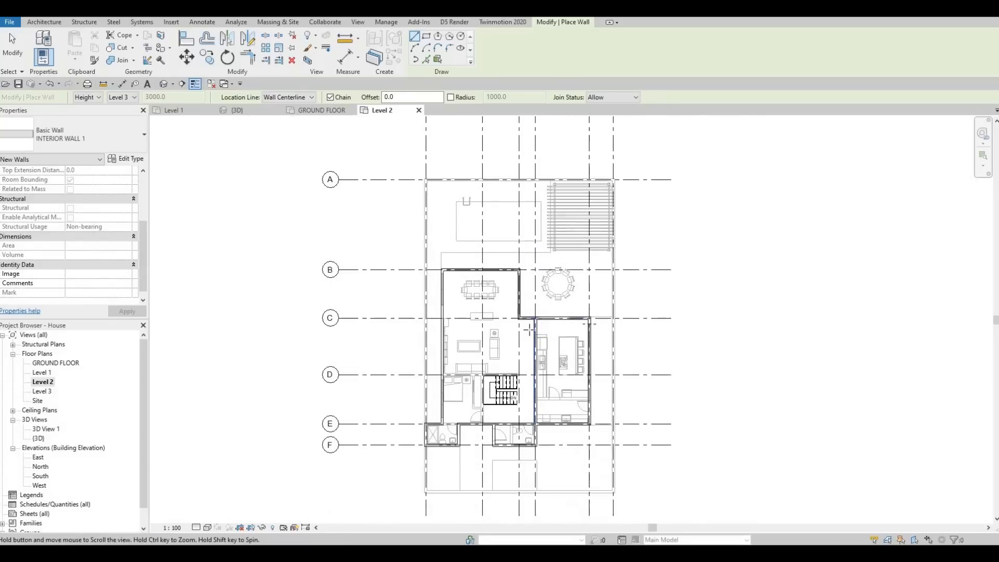
scroll(530, 331, up, 1)
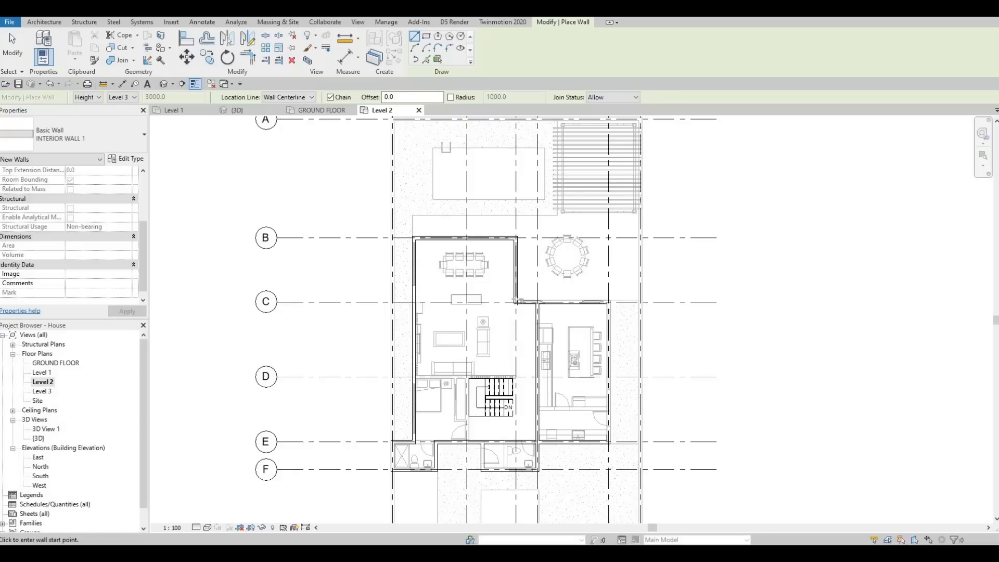
scroll(521, 305, up, 1)
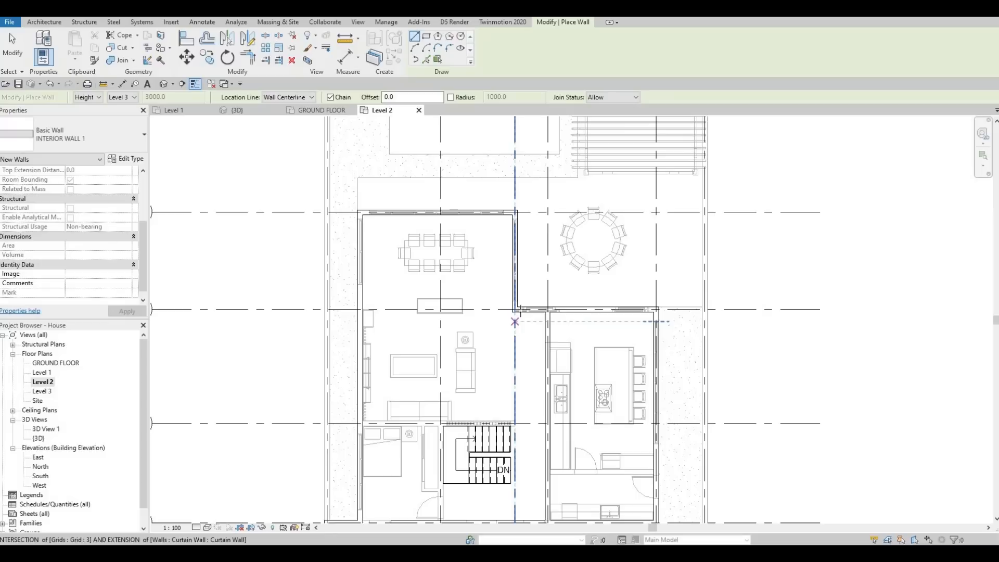
scroll(516, 312, up, 2)
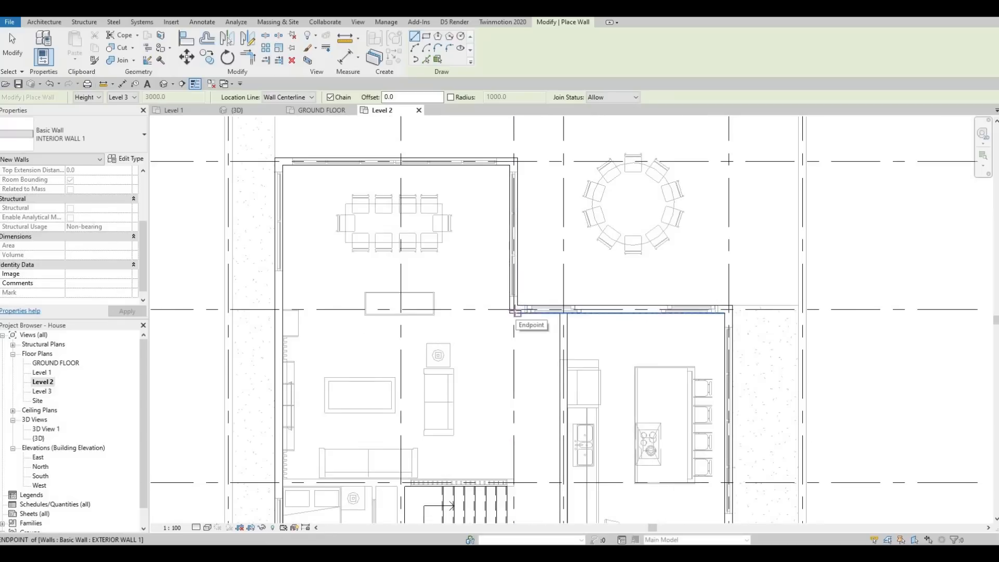
click(515, 333)
scroll(523, 375, down, 2)
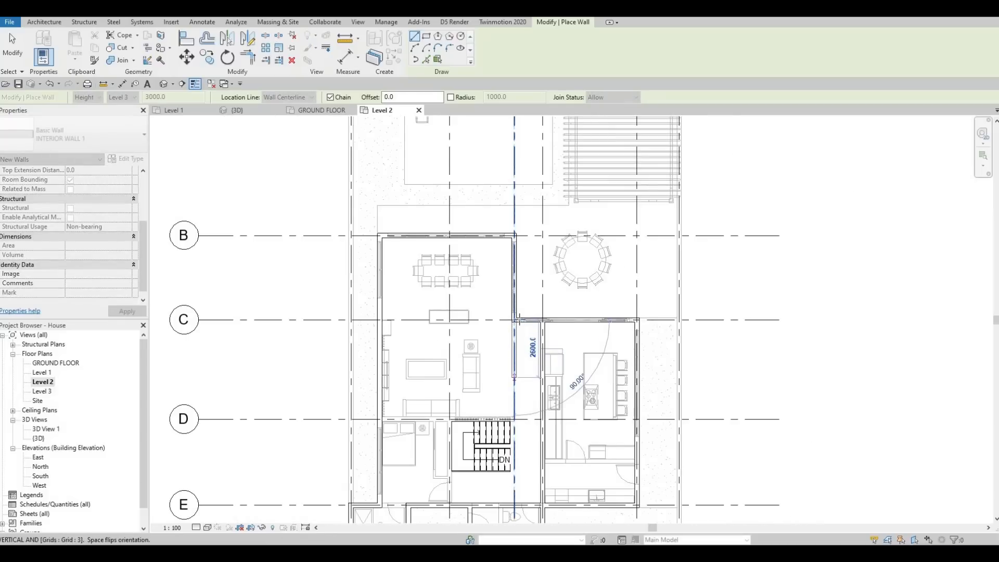
middle_drag(523, 387, 519, 331)
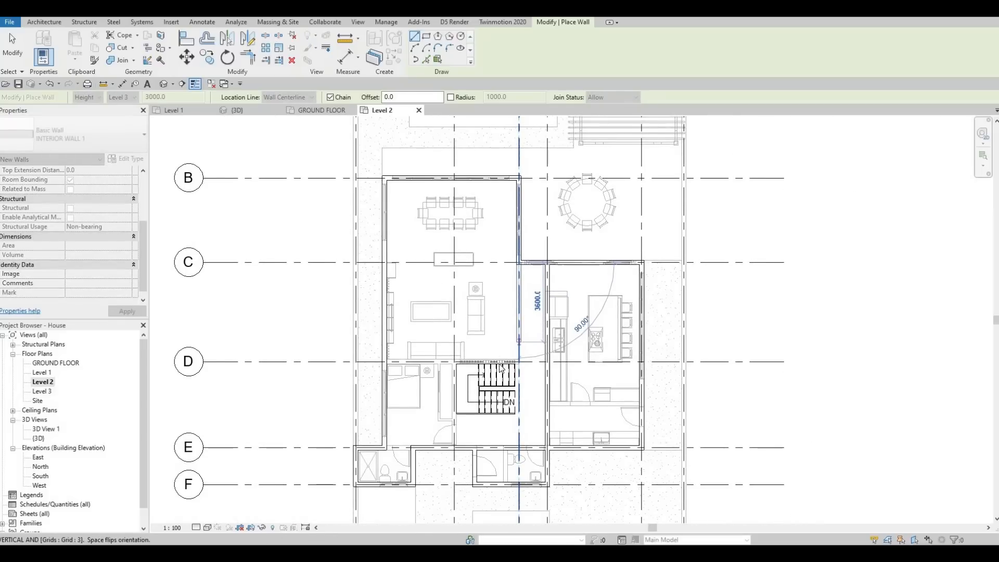
key(Escape)
key(Escape)
scroll(506, 299, down, 1)
scroll(507, 299, up, 2)
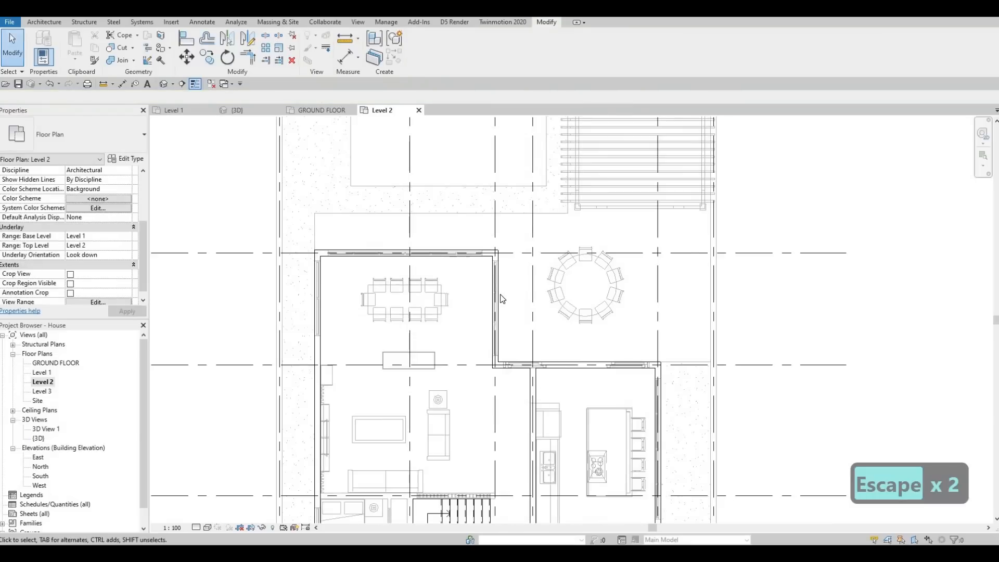
Move the EXTERIOR WALL 1 segment beside the dining room from grid 3 to grid 4, between grids B and C
click(500, 295)
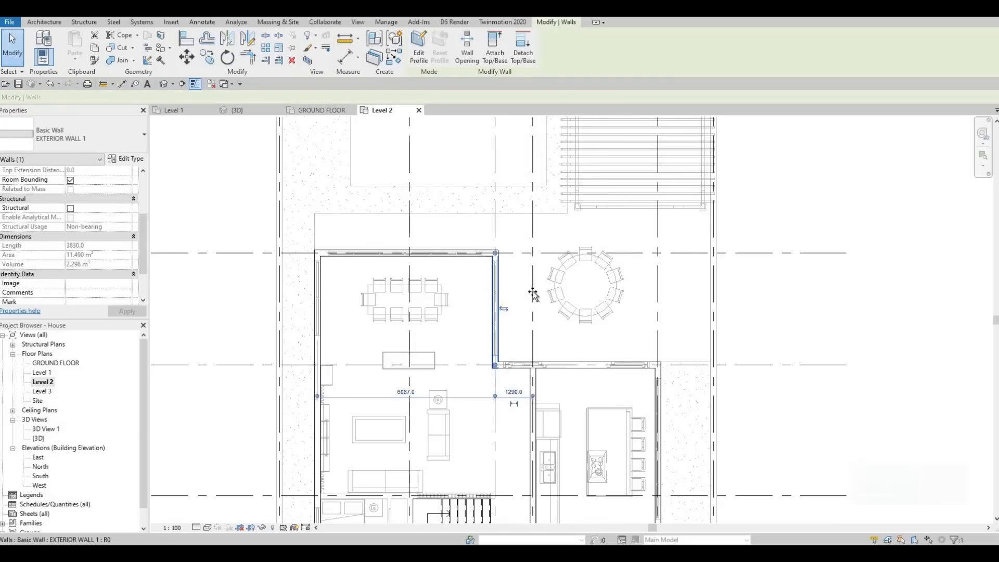
drag(499, 293, 536, 288)
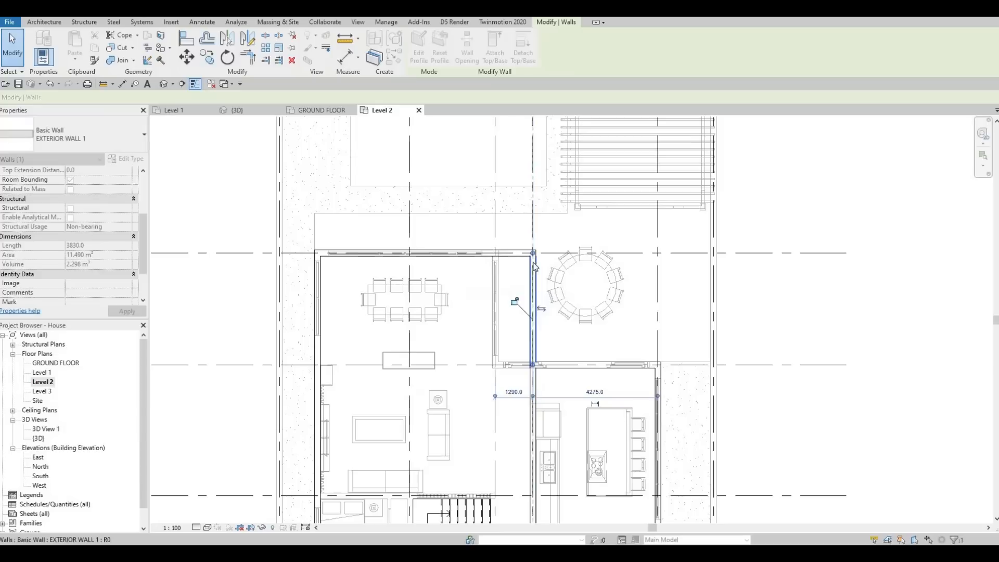
scroll(533, 312, down, 5)
scroll(524, 366, up, 5)
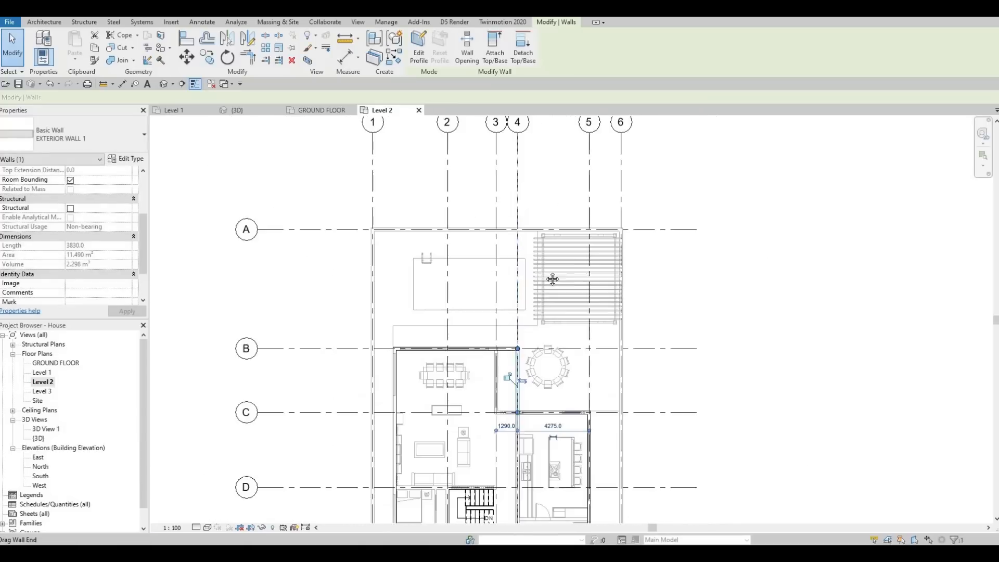
key(Escape)
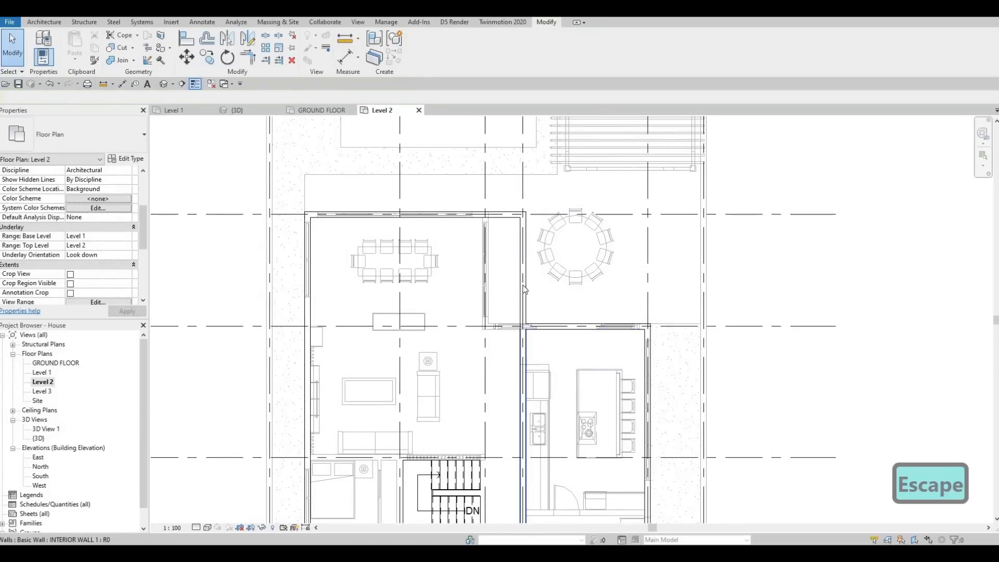
Use Create Similar on INTERIOR WALL 1 to draw a 7267 mm wall along grid C from grid 4 to the dining room's exterior side wall
middle_drag(522, 341, 523, 325)
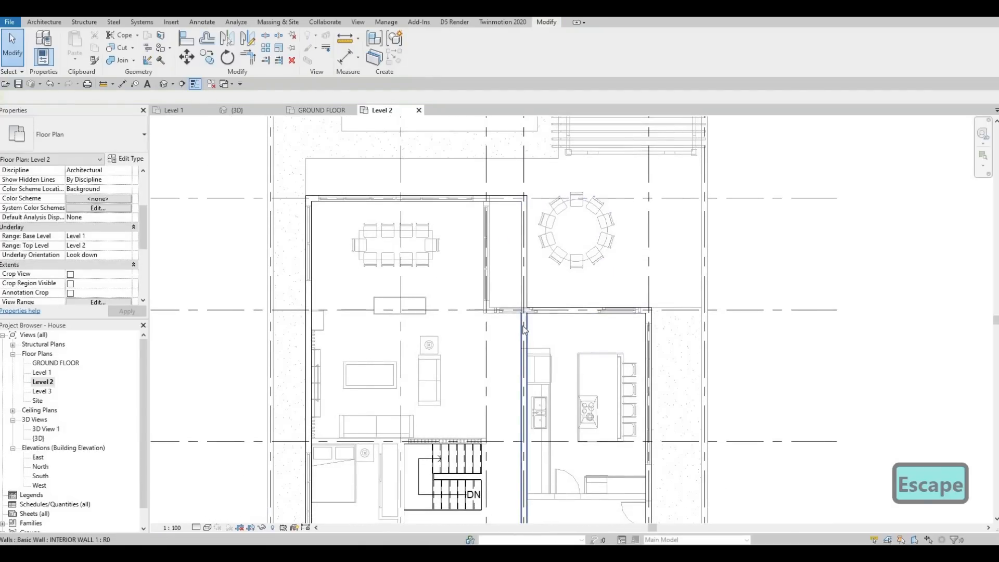
key(Escape)
click(523, 325)
key(c)
key(s)
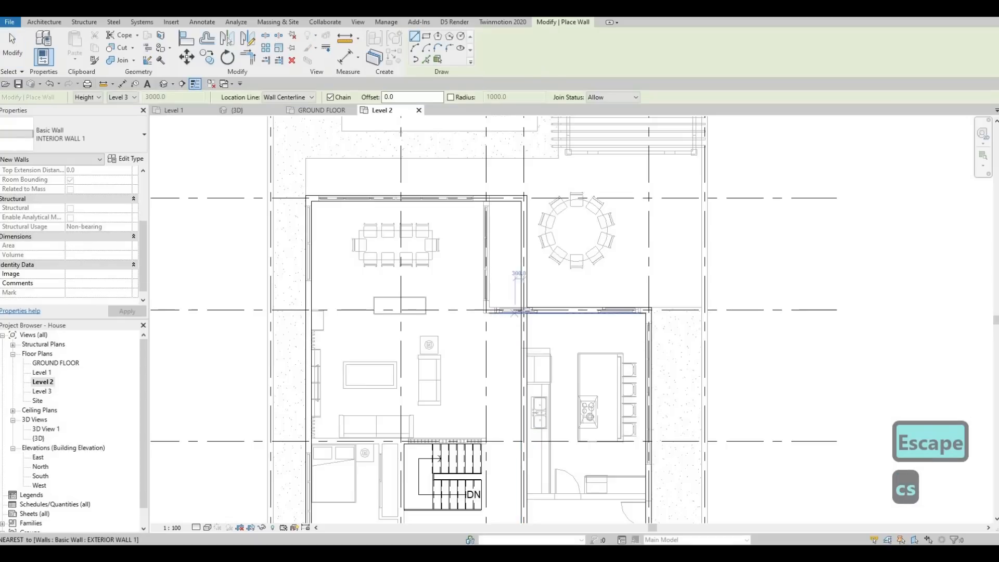
scroll(524, 311, up, 5)
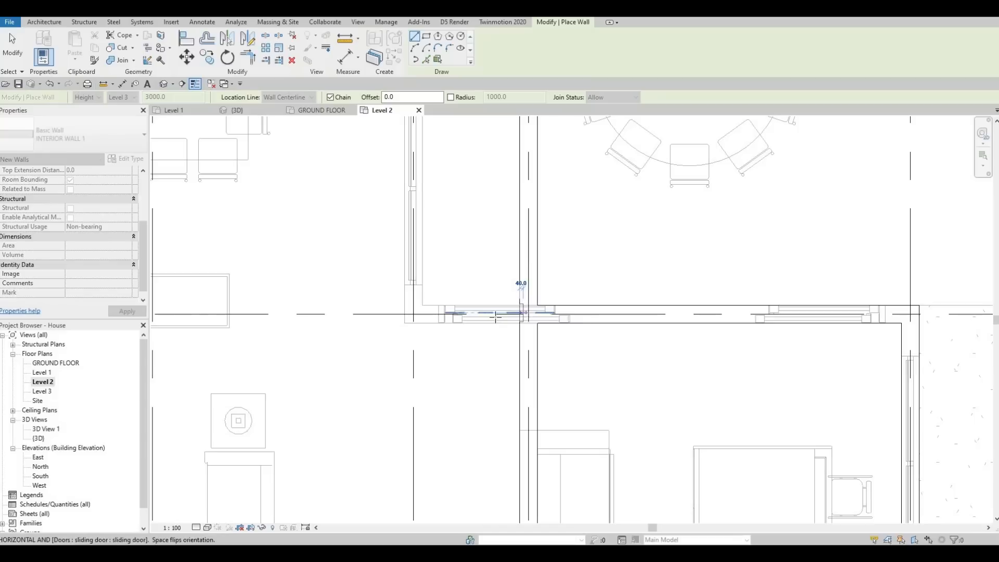
key(Escape)
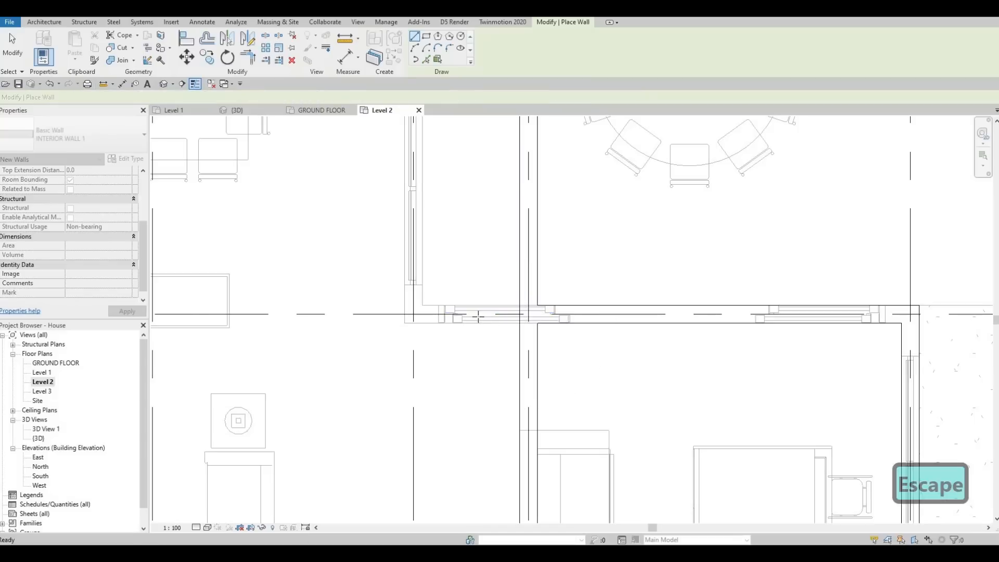
scroll(517, 315, up, 2)
click(538, 315)
scroll(486, 316, down, 3)
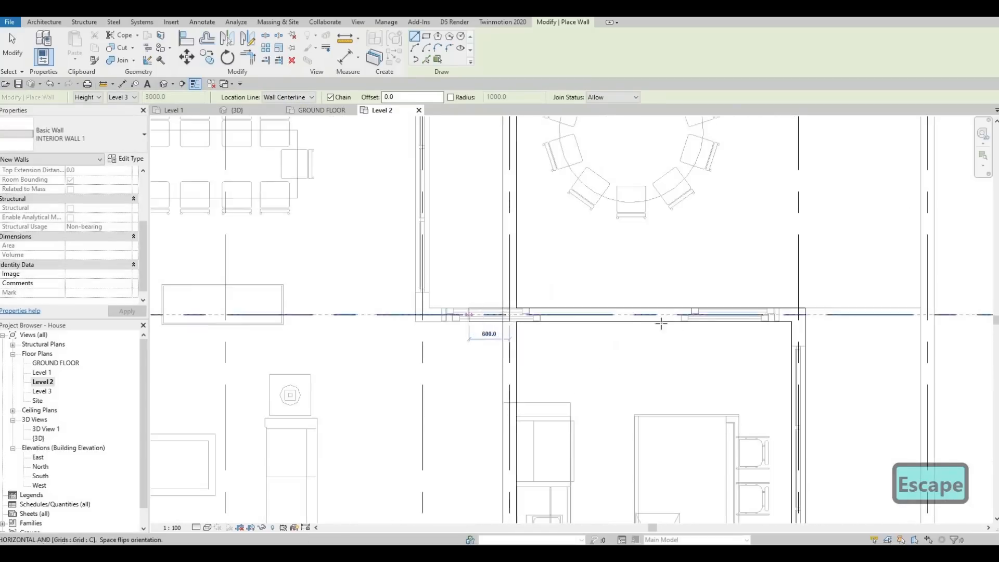
scroll(660, 324, down, 2)
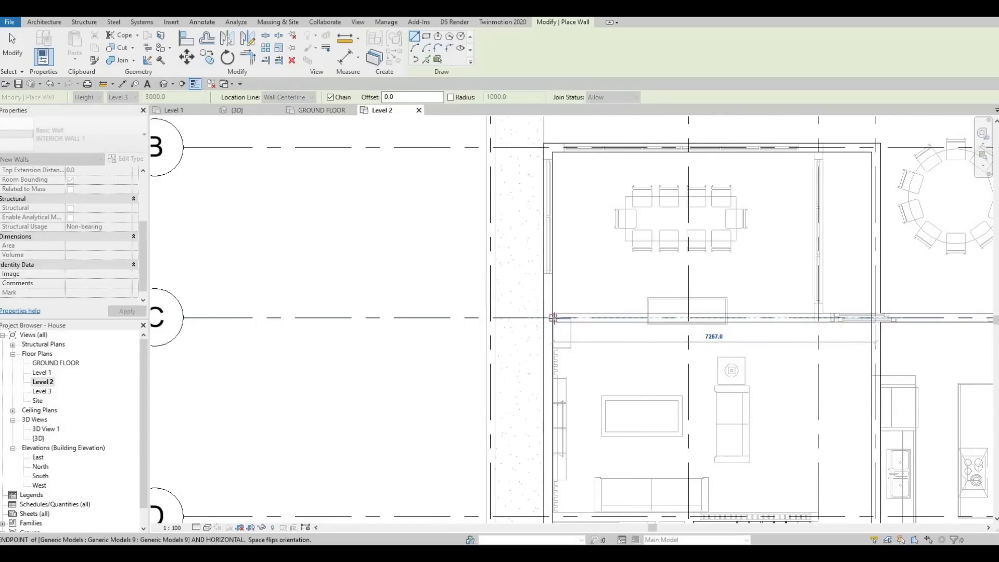
click(562, 318)
key(Escape)
scroll(749, 339, down, 2)
scroll(743, 336, up, 2)
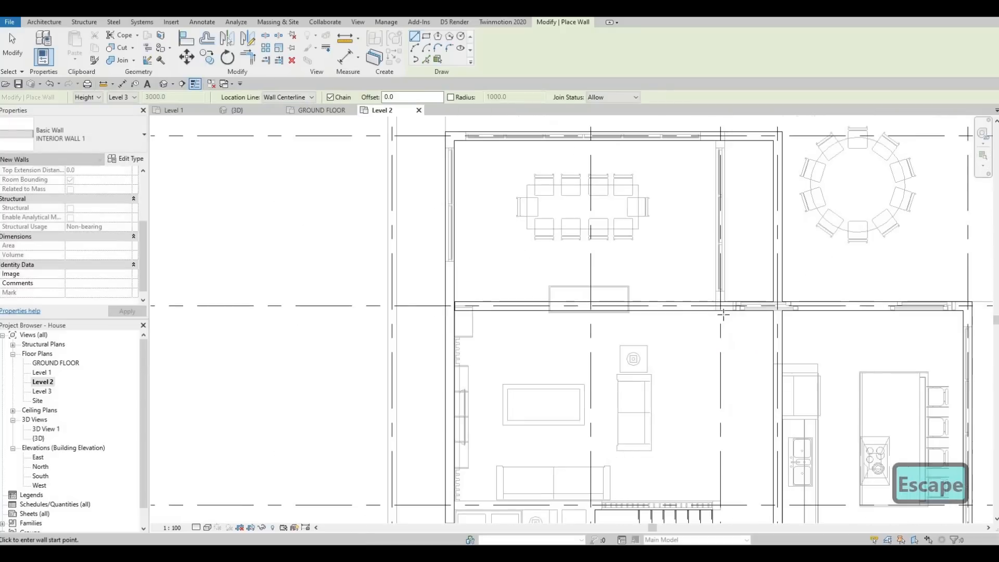
scroll(721, 308, up, 3)
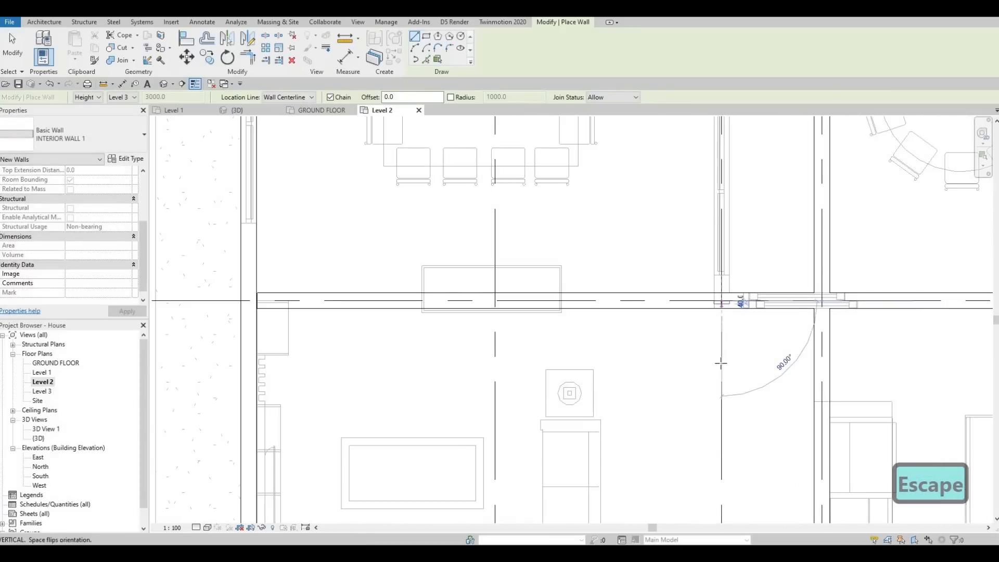
scroll(720, 363, down, 3)
scroll(737, 338, up, 3)
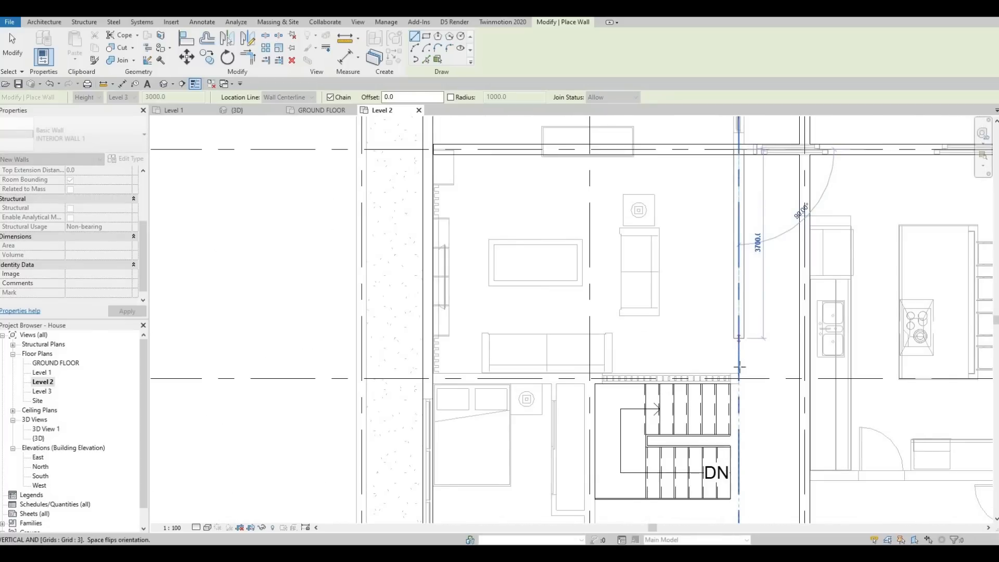
scroll(739, 344, up, 2)
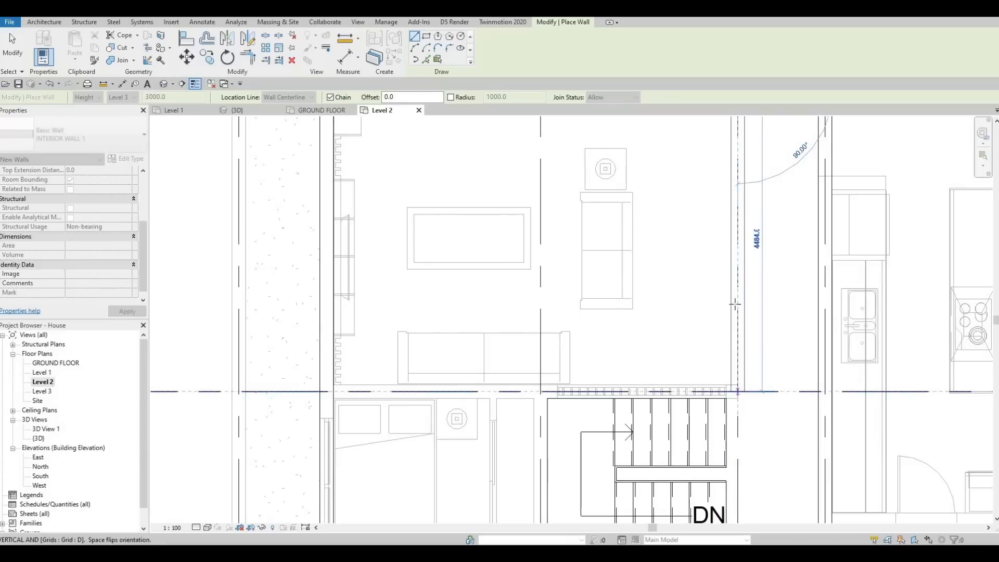
key(Escape)
Draw chained INTERIOR WALL 1 segments, 4484 mm along grid 3 from grid C to grid D, and along grid D to the exterior side wall
scroll(684, 307, down, 2)
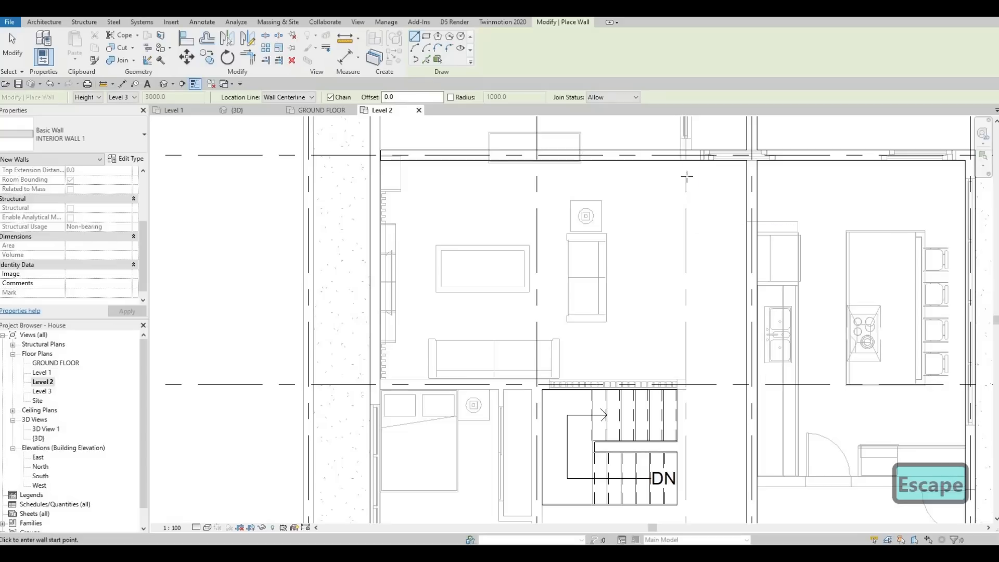
click(687, 230)
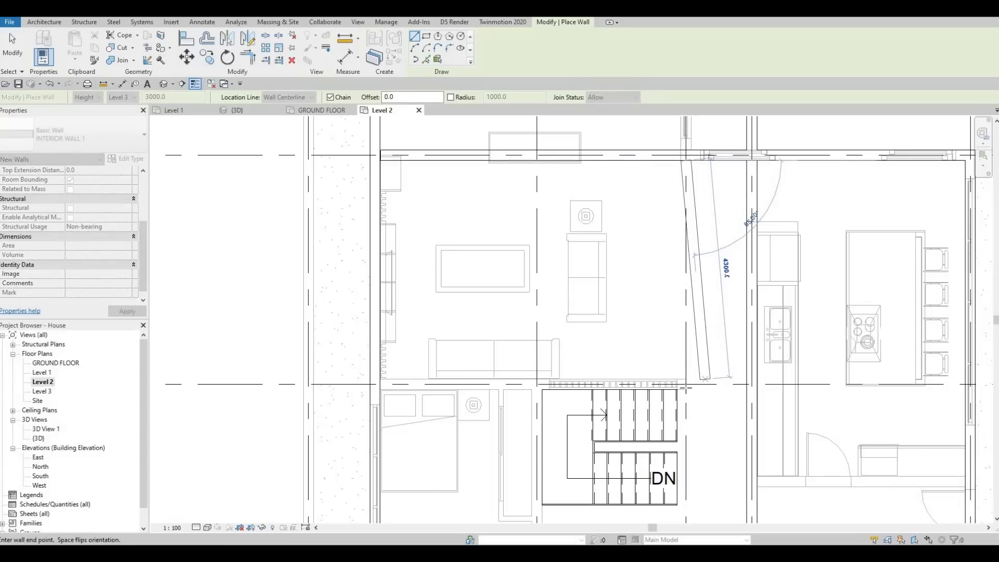
scroll(688, 386, up, 2)
scroll(688, 389, up, 1)
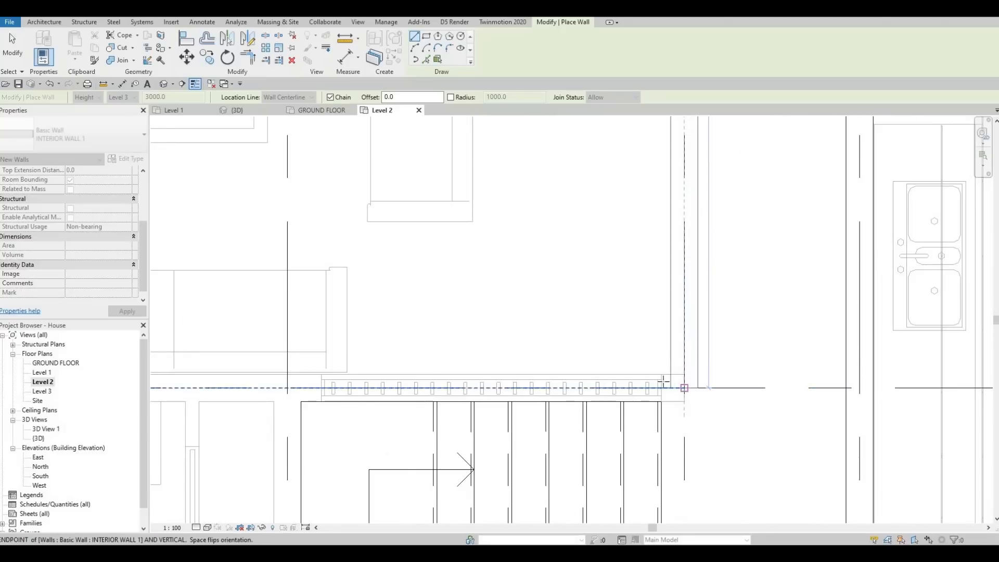
click(685, 384)
scroll(610, 370, down, 2)
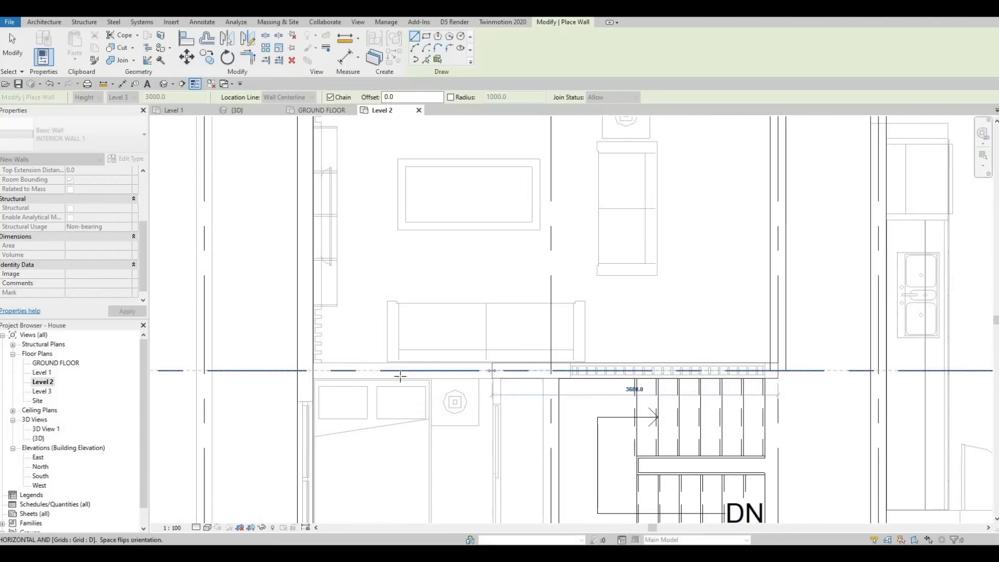
click(313, 371)
key(Escape)
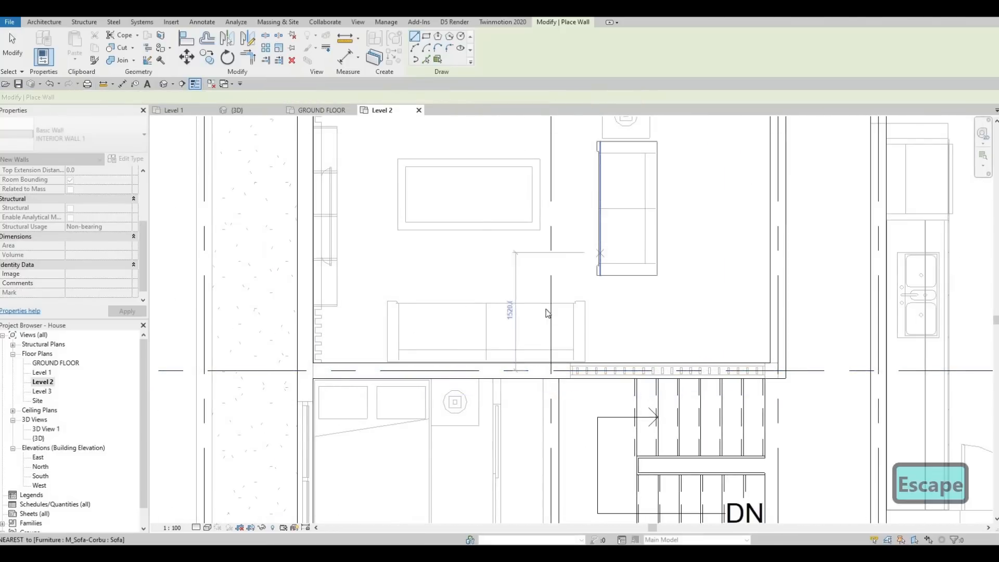
middle_drag(781, 159, 573, 253)
scroll(572, 252, down, 1)
key(Escape)
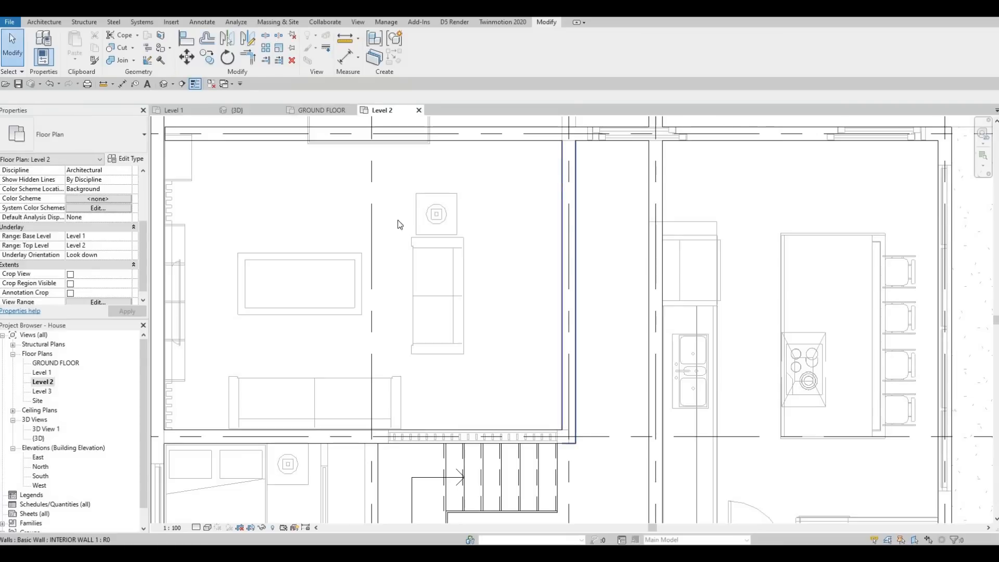
click(312, 286)
scroll(509, 276, down, 1)
click(501, 271)
scroll(489, 281, down, 1)
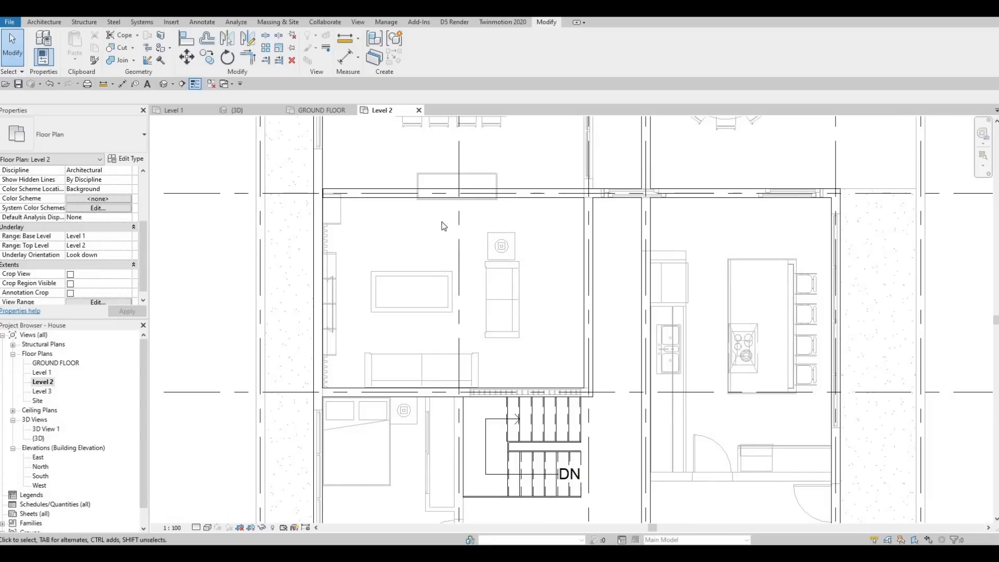
Use Create Similar on INTERIOR WALL 1 to draw a wall along grid 2 from grid D to just past the staircase's lower edge
middle_drag(569, 398, 570, 298)
scroll(555, 312, down, 1)
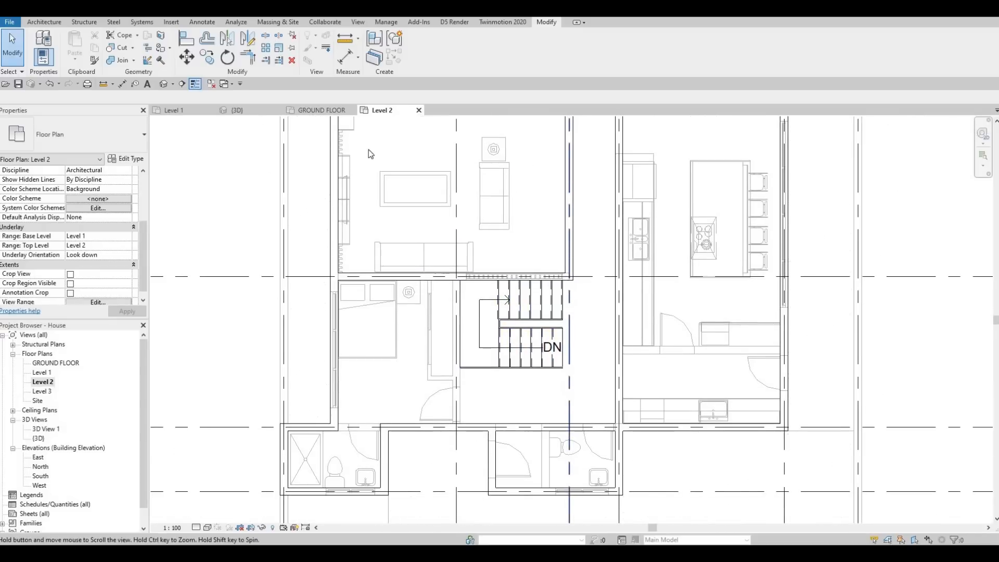
click(573, 237)
key(c)
key(s)
middle_drag(575, 344, 578, 308)
scroll(474, 342, up, 2)
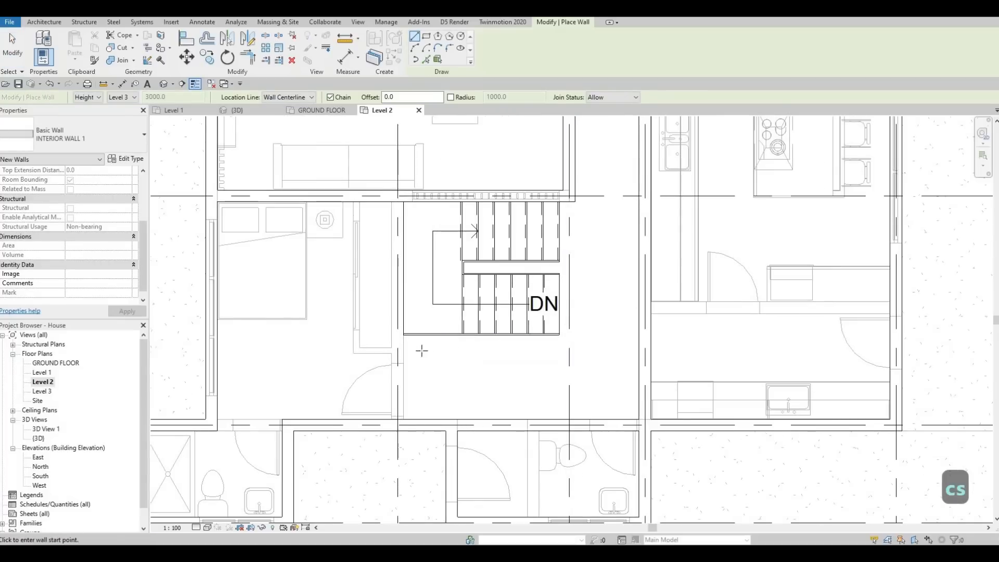
click(398, 341)
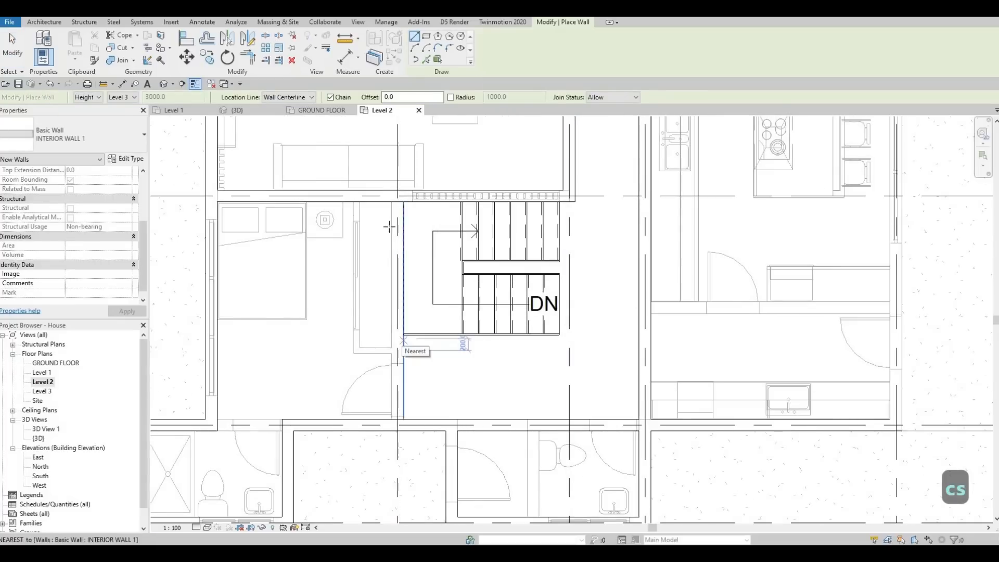
click(398, 200)
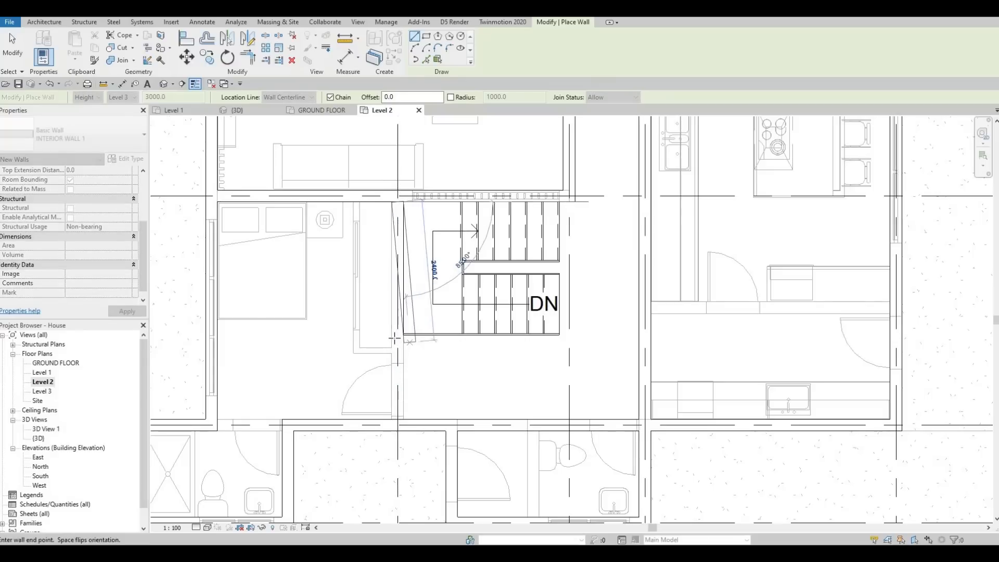
scroll(398, 349, up, 2)
click(507, 346)
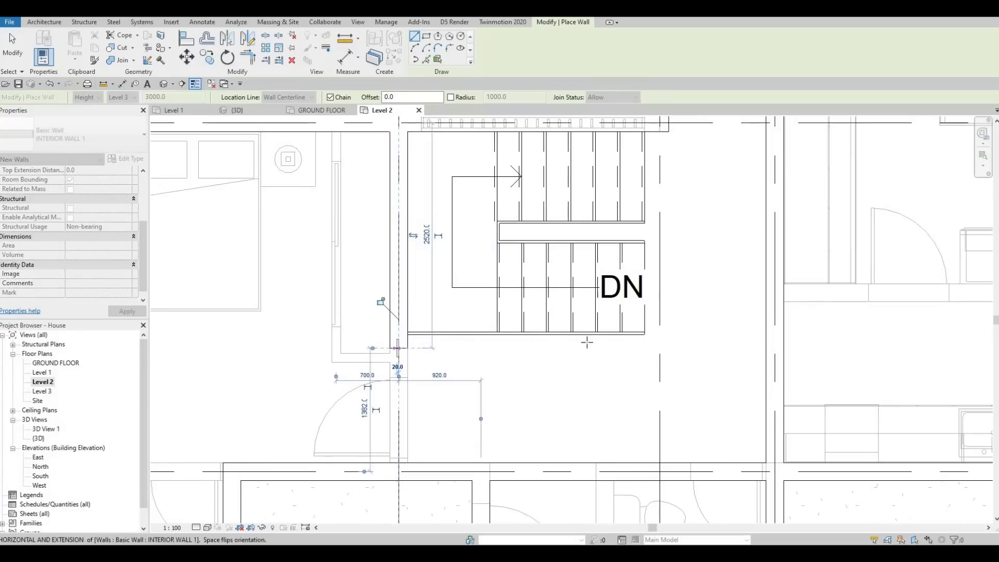
Continue the interior wall along the staircase's lower edge to grid 3, and 1282 mm along grid 3 to the wall on grid E
click(661, 347)
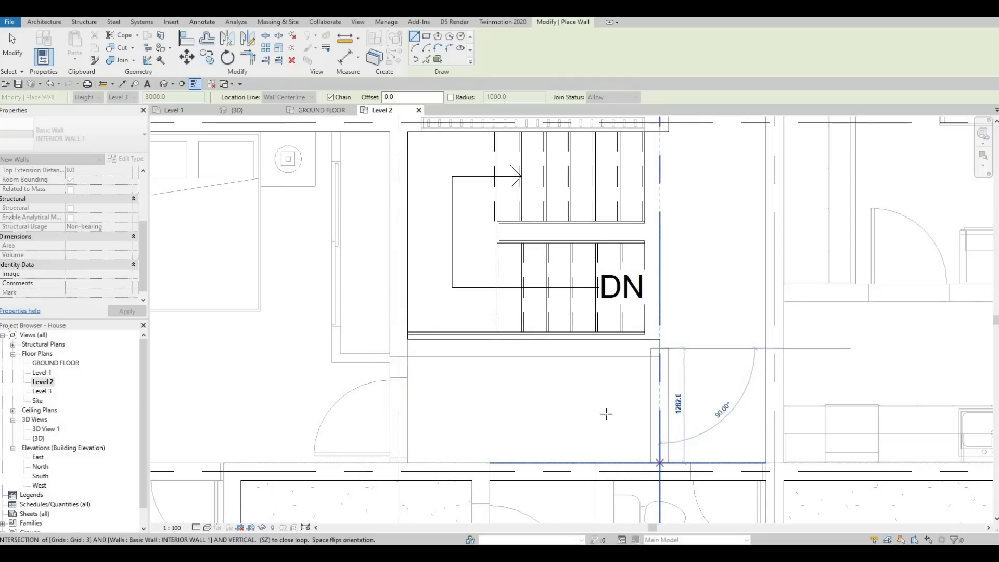
key(Escape)
key(Escape)
key(Escape)
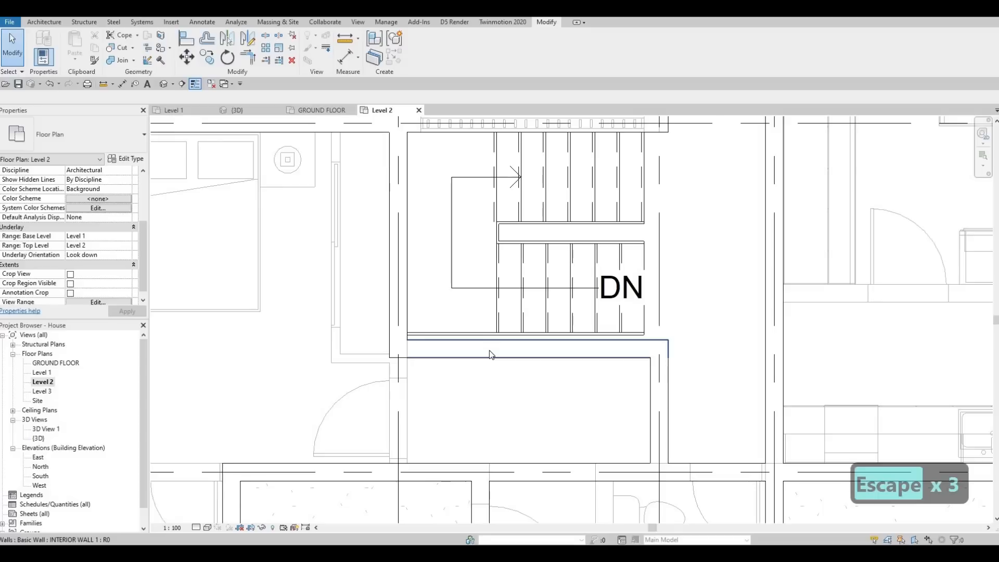
Align the face of the interior wall below the staircase with the stair's lower edge
key(a)
key(l)
scroll(491, 333, up, 2)
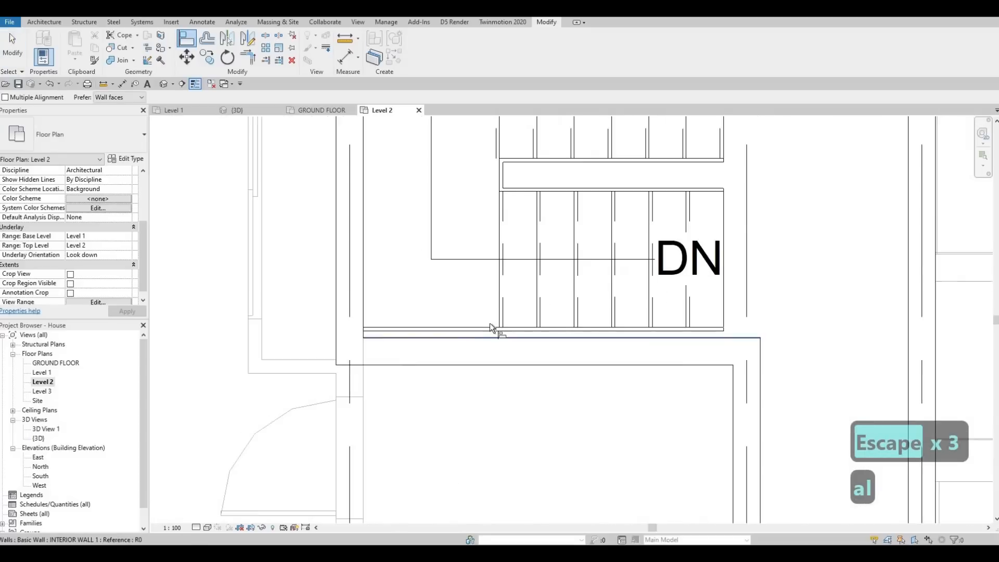
scroll(490, 327, up, 1)
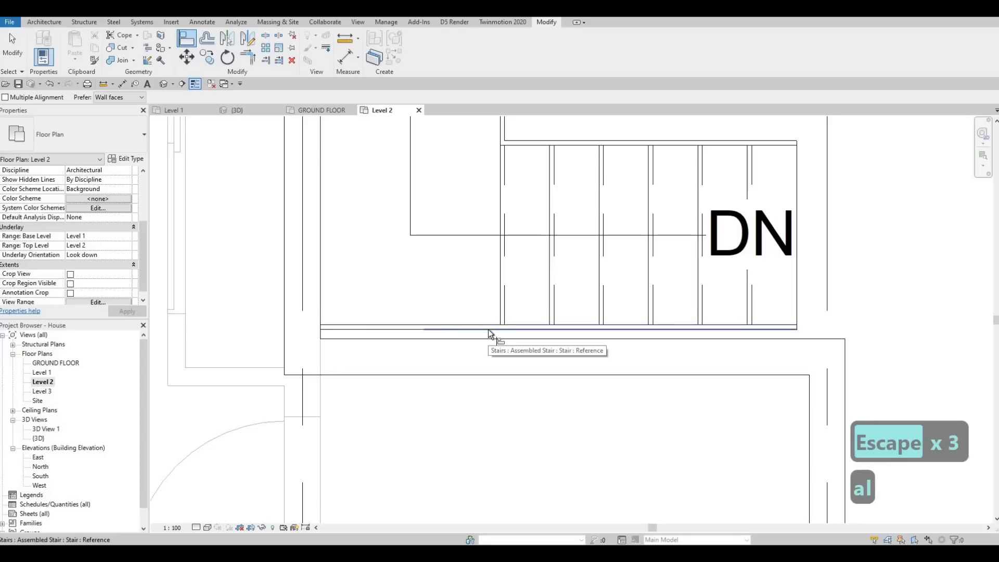
click(490, 329)
click(497, 339)
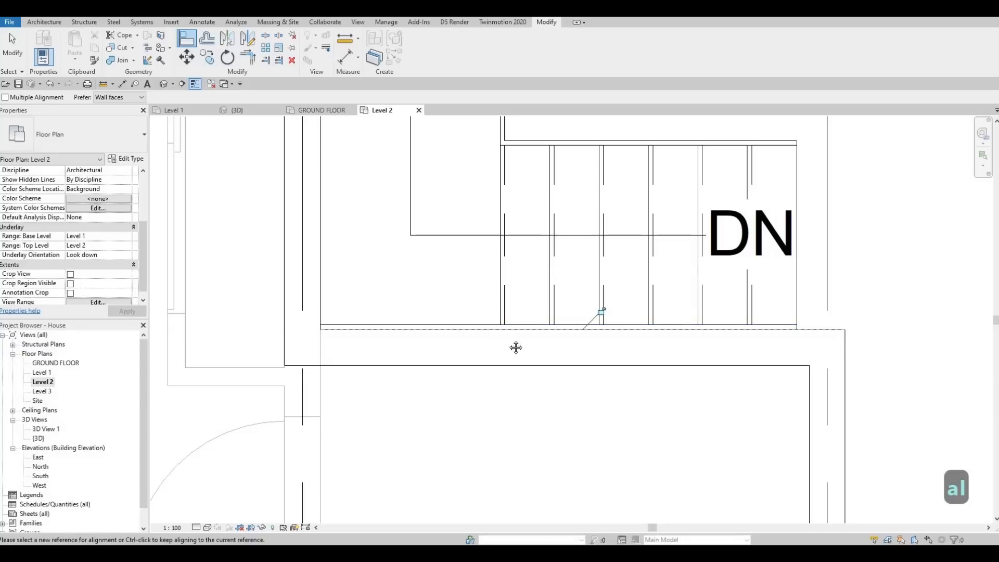
key(Escape)
scroll(567, 329, down, 5)
key(Escape)
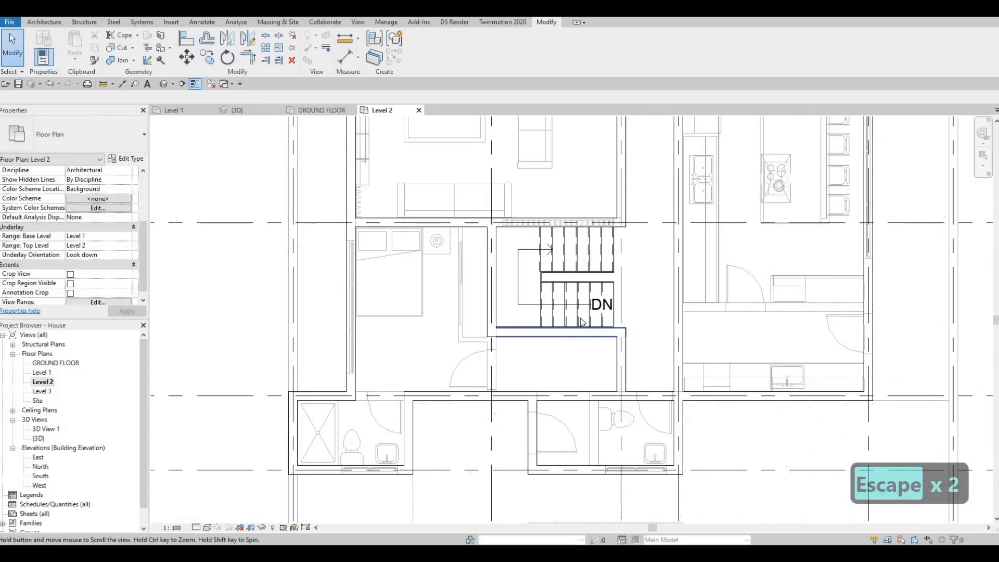
Delete the interior wall on grid 3 between grids C and D, beside the living room
scroll(598, 306, down, 1)
middle_drag(581, 319, 612, 359)
key(Escape)
key(Escape)
middle_drag(621, 312, 586, 482)
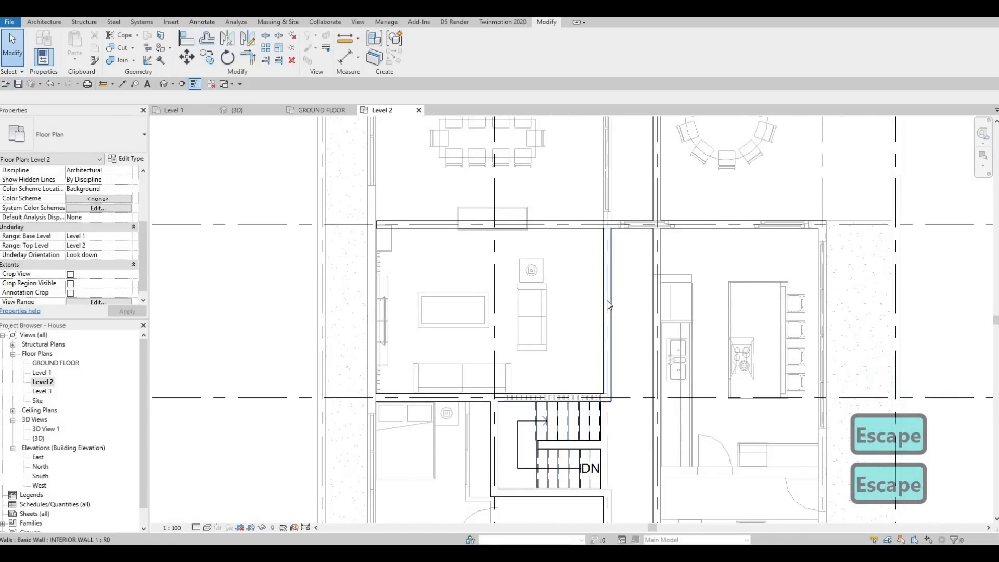
click(611, 276)
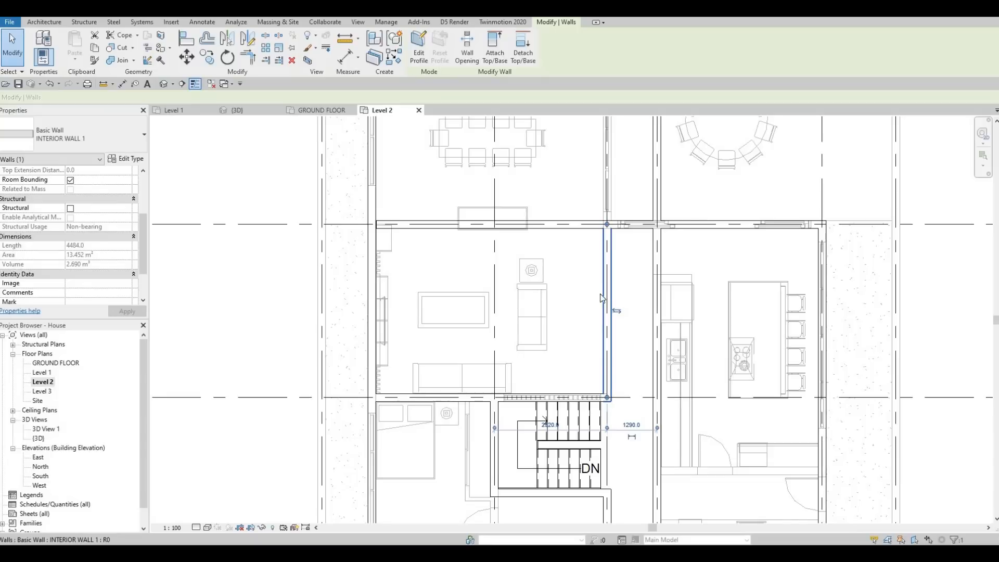
key(Delete)
scroll(610, 411, up, 5)
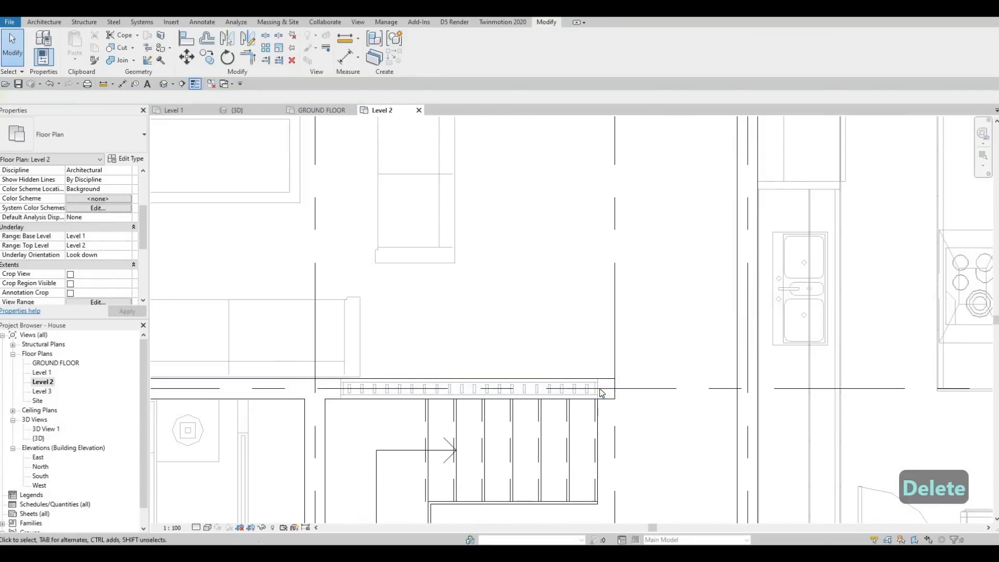
Use Create Similar on INTERIOR WALL 1 to close the grid E gap above the left-hand bathroom with a wall about 1116 mm long
scroll(607, 362, down, 3)
middle_drag(618, 386, 598, 319)
scroll(603, 305, down, 3)
scroll(598, 323, down, 2)
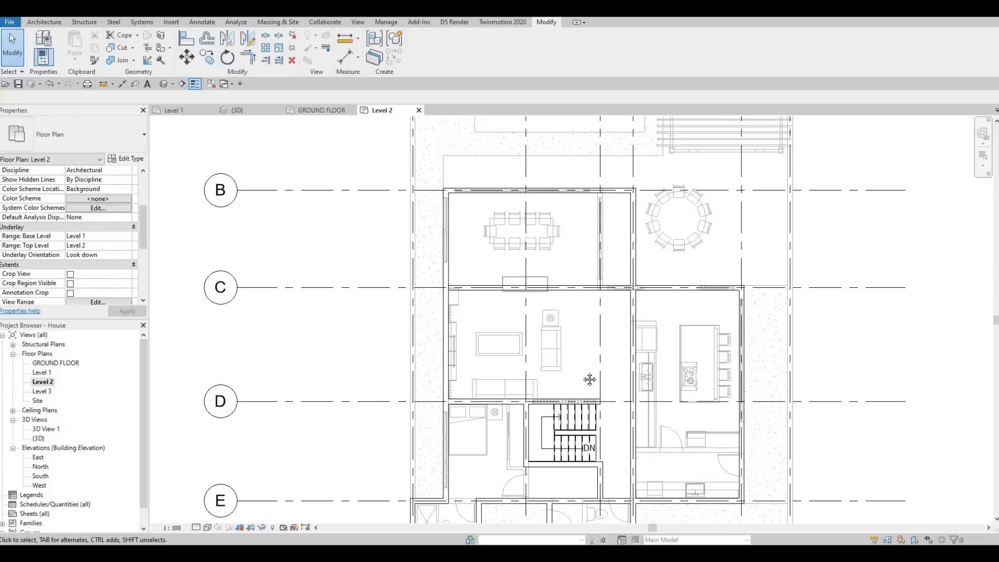
middle_drag(580, 414, 571, 360)
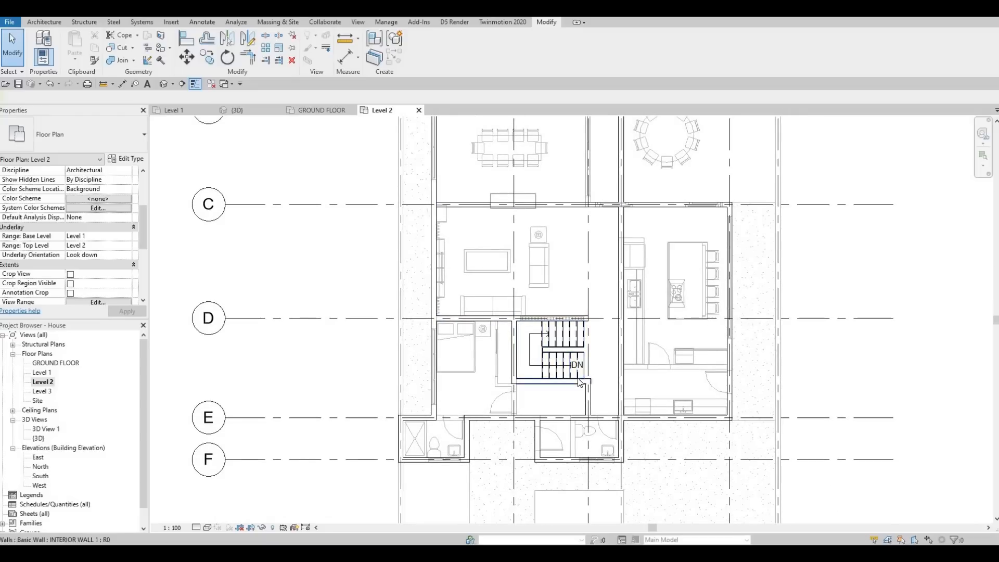
mouse_move(576, 365)
middle_down()
mouse_move(591, 321)
mouse_move(621, 300)
middle_up()
key(Escape)
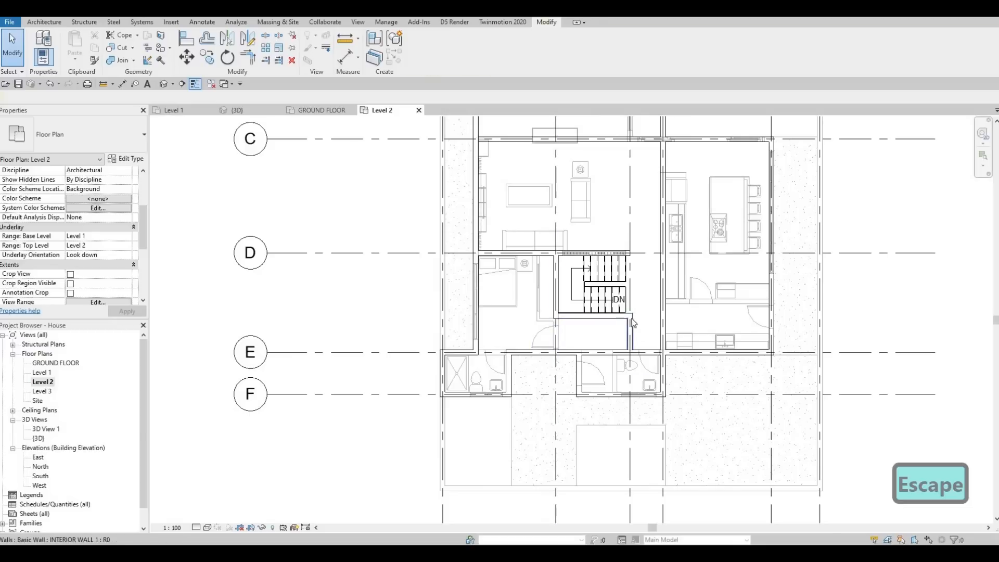
click(632, 323)
key(c)
key(s)
scroll(497, 347, up, 3)
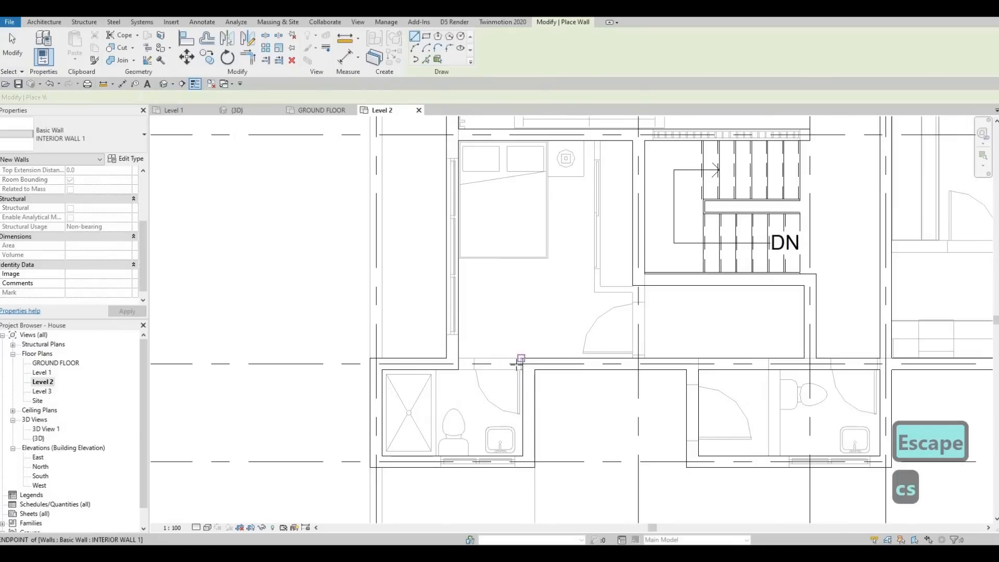
click(458, 363)
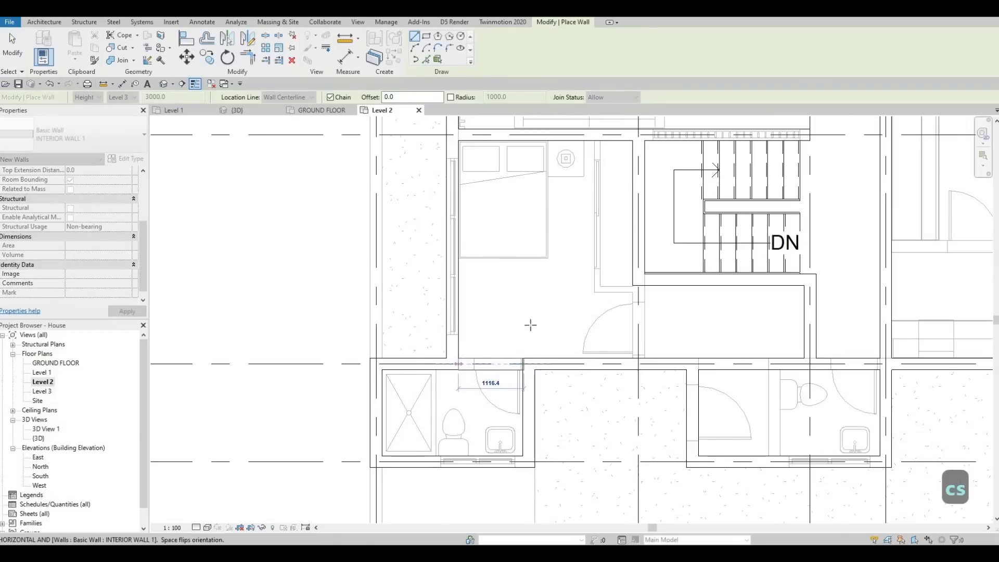
scroll(515, 340, down, 3)
key(Escape)
Draw a 4275 mm INTERIOR WALL 1 wall along grid D from the exterior wall on grid 5 to the wall on grid 4
middle_drag(495, 345, 465, 369)
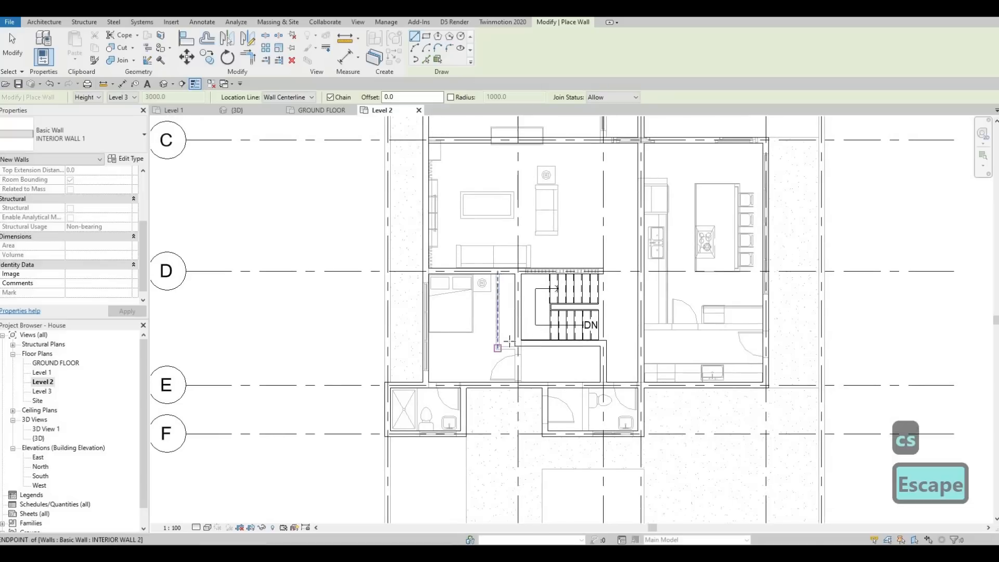
click(509, 341)
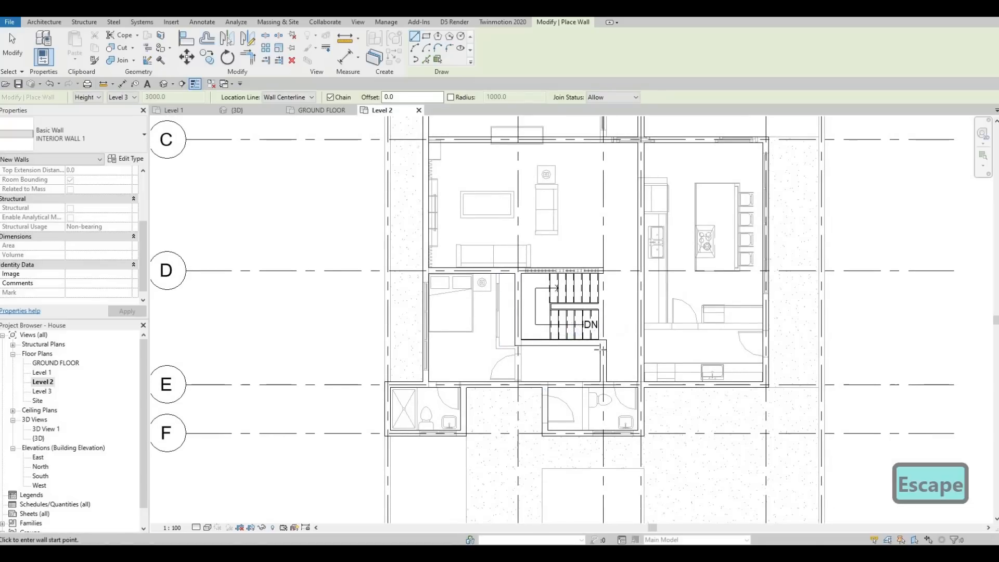
middle_drag(613, 348, 603, 352)
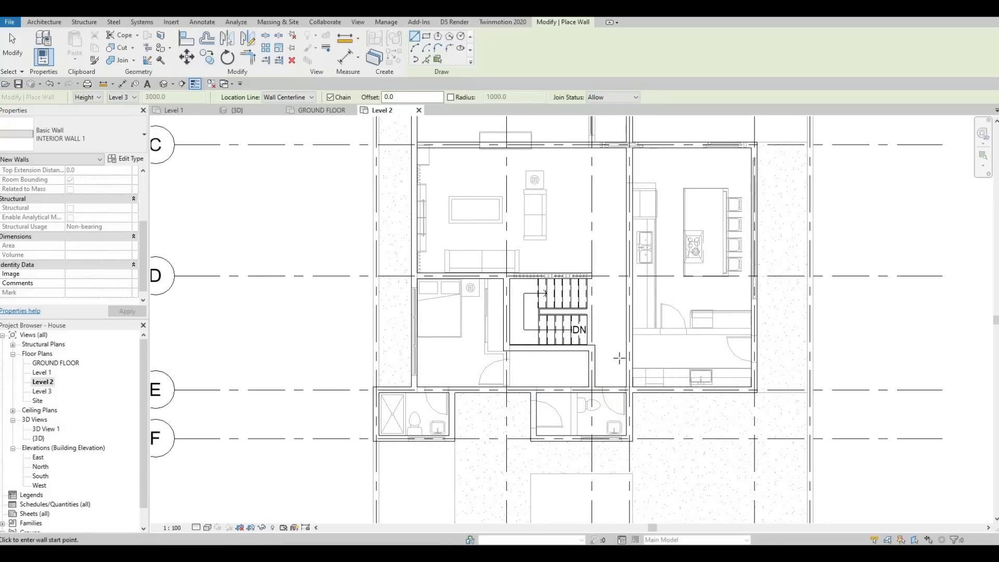
middle_drag(612, 337, 609, 395)
middle_drag(662, 297, 659, 387)
middle_drag(693, 341, 655, 283)
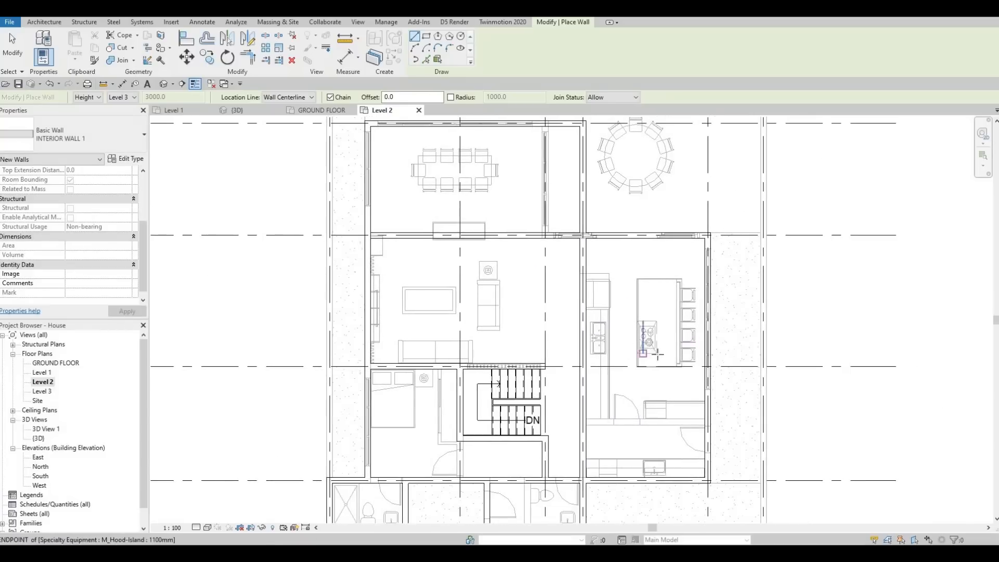
scroll(658, 347, up, 2)
scroll(691, 317, down, 1)
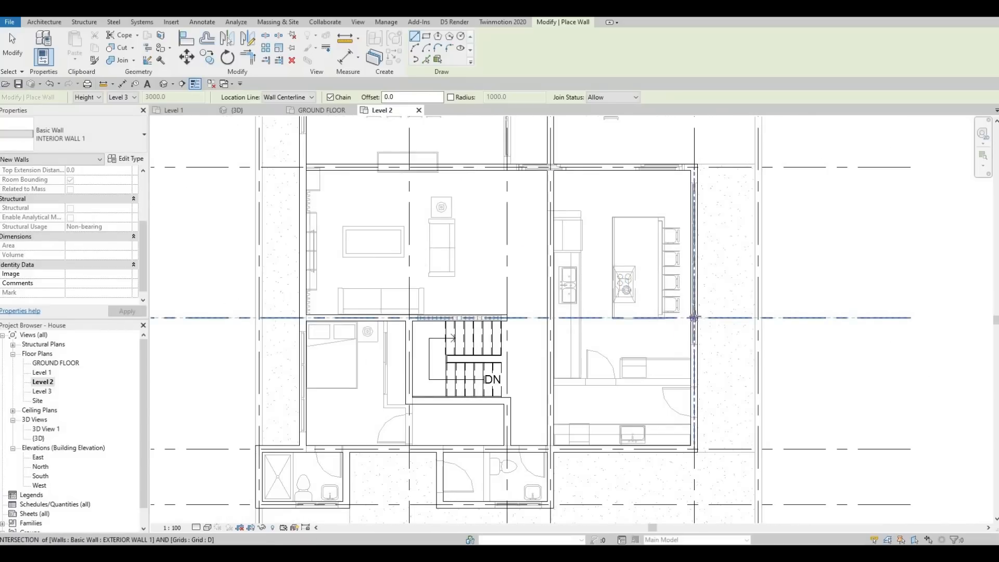
click(694, 317)
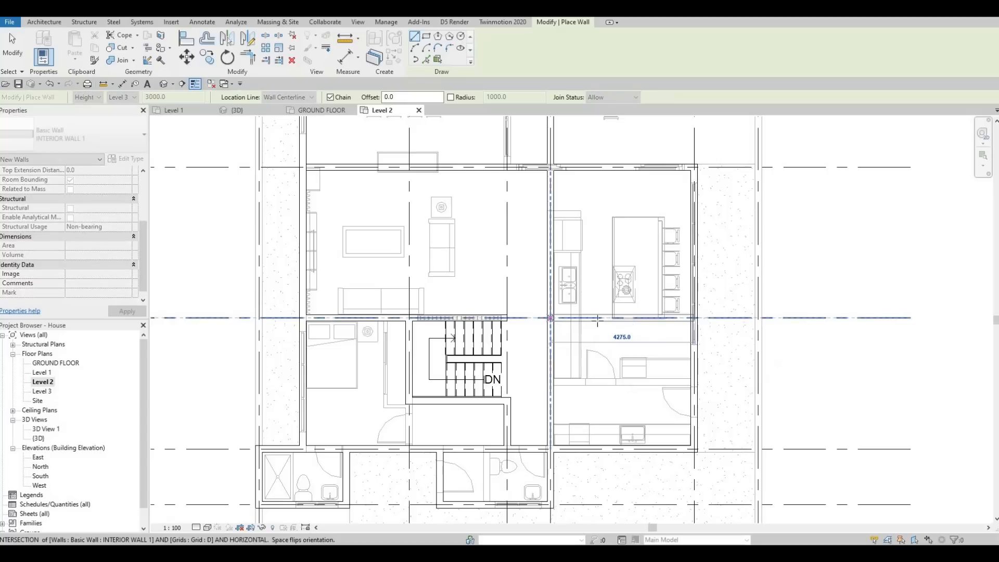
key(Escape)
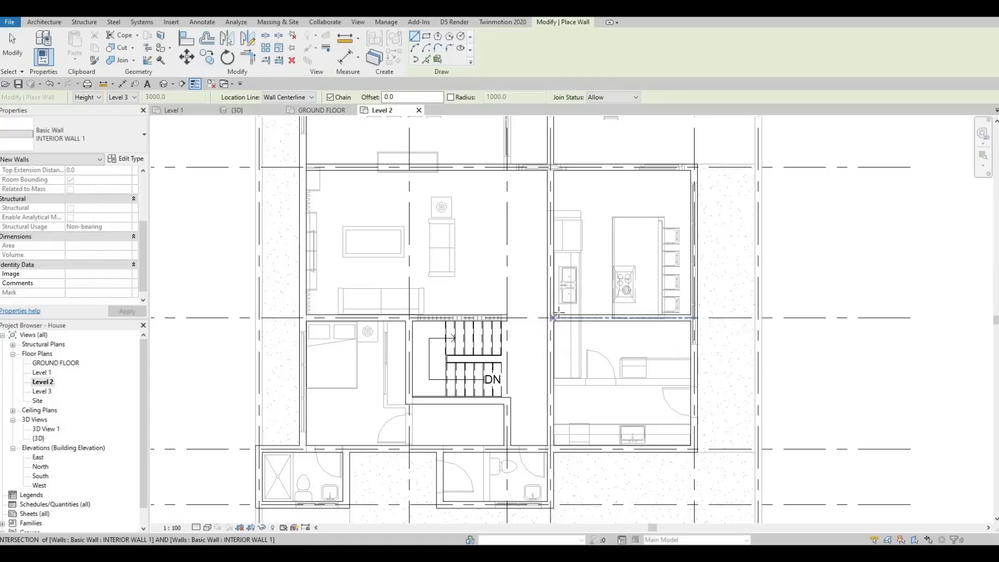
scroll(554, 294, down, 3)
key(Escape)
middle_drag(468, 206, 474, 275)
key(Escape)
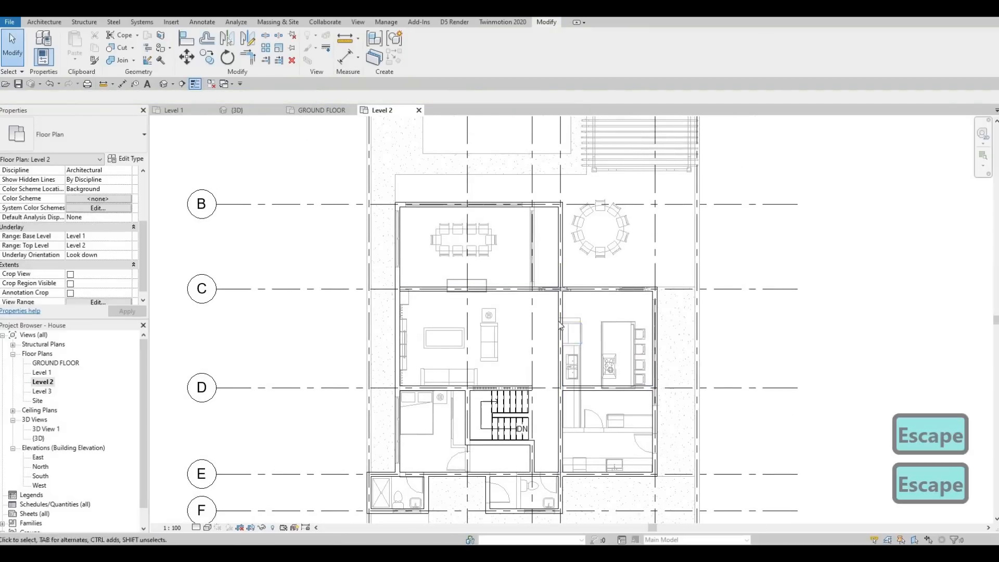
Use Create Similar on INTERIOR WALL 1 to draw a 3830 mm wall along grid 2 from grid B to grid C
click(561, 325)
key(c)
key(s)
scroll(477, 243, up, 1)
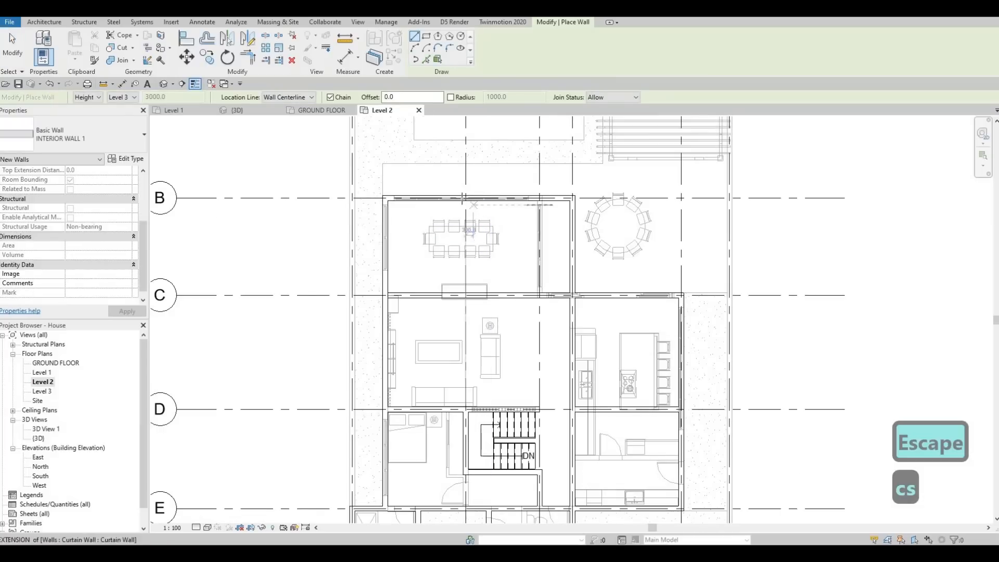
scroll(461, 197, up, 2)
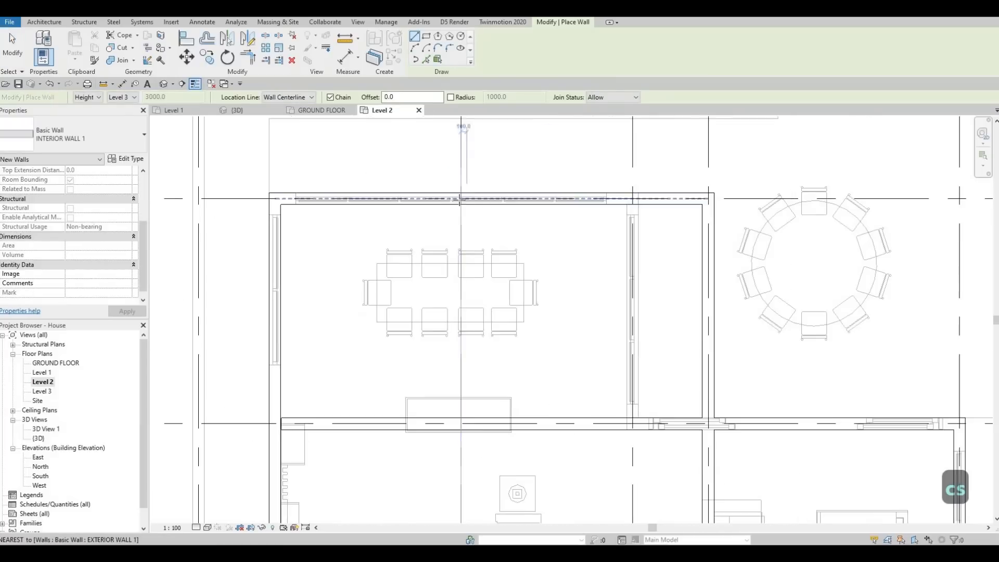
click(462, 198)
click(461, 424)
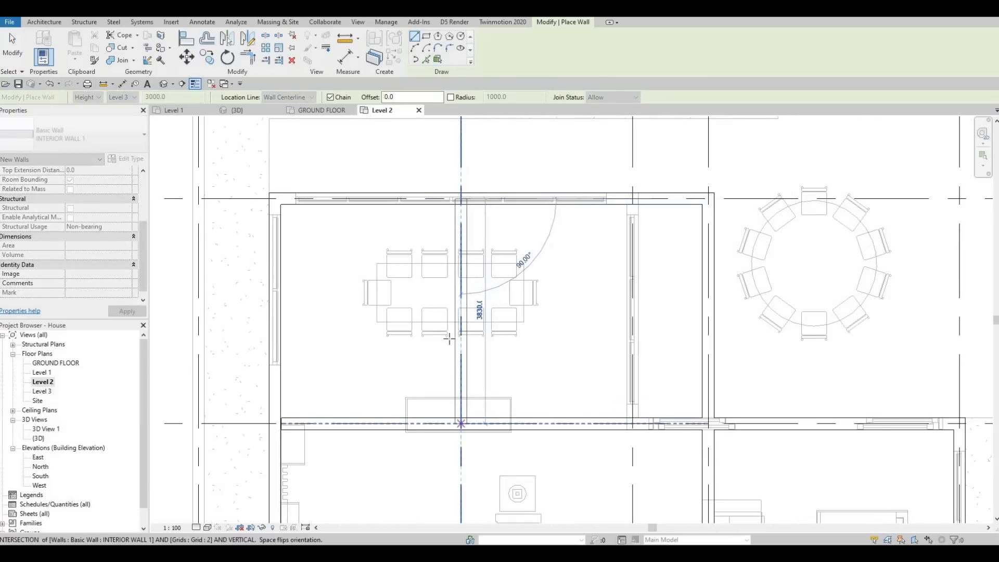
scroll(456, 296, down, 5)
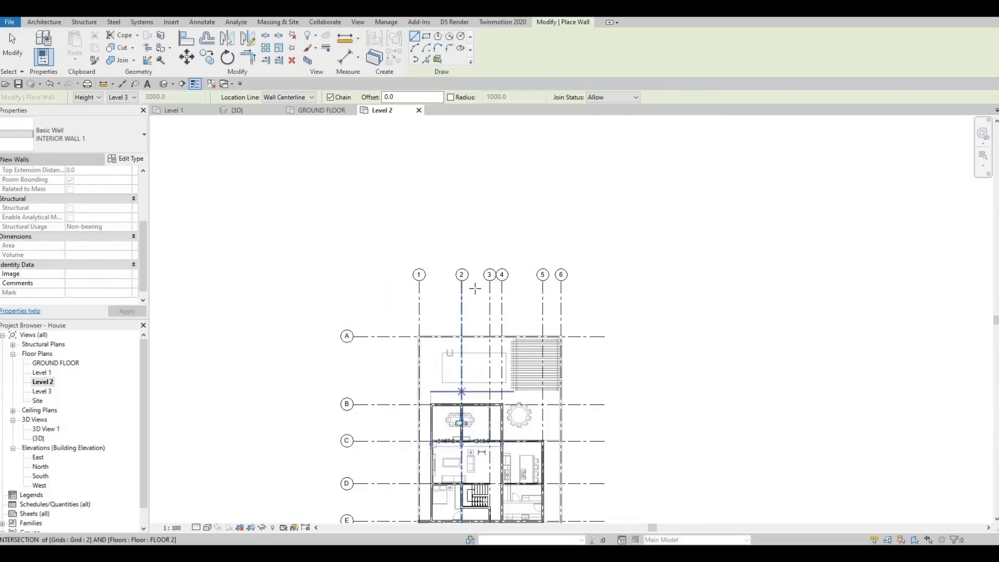
middle_drag(458, 325, 458, 303)
key(Escape)
Draw a horizontal interior wall midway between grids B and C, from the grid 2 wall to the left-hand exterior wall
scroll(457, 312, up, 2)
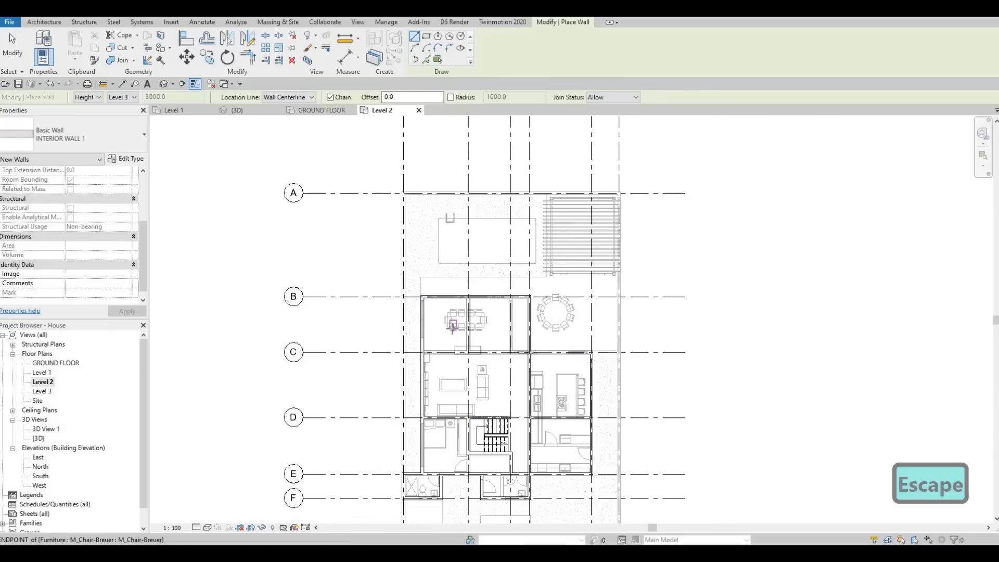
scroll(453, 325, up, 1)
scroll(481, 327, up, 2)
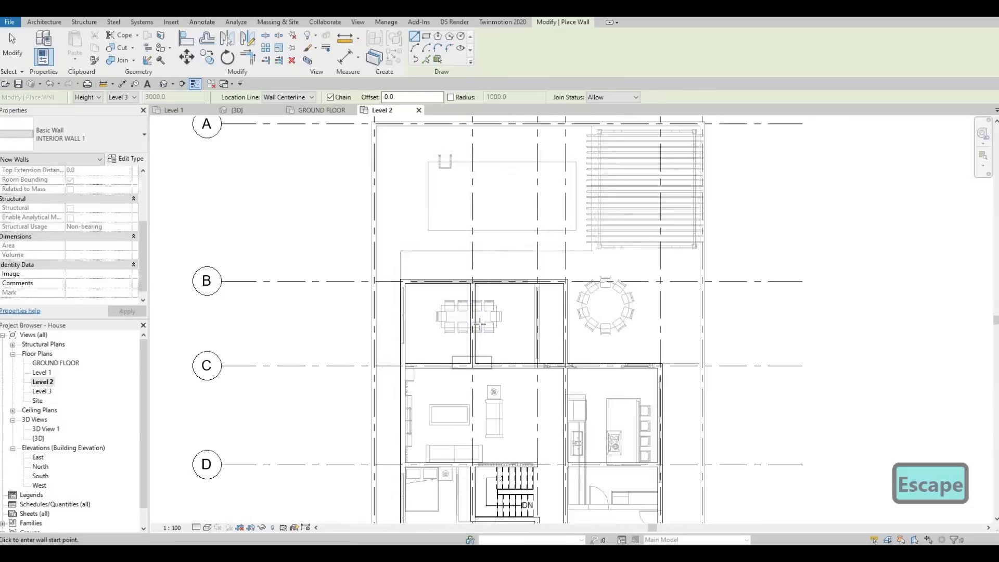
click(479, 324)
click(398, 322)
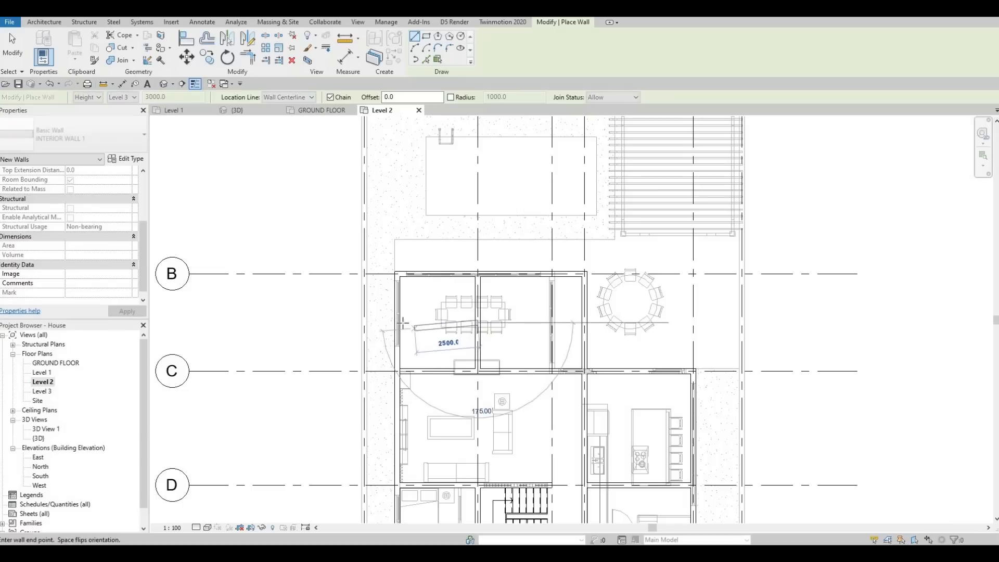
key(Escape)
scroll(469, 314, up, 2)
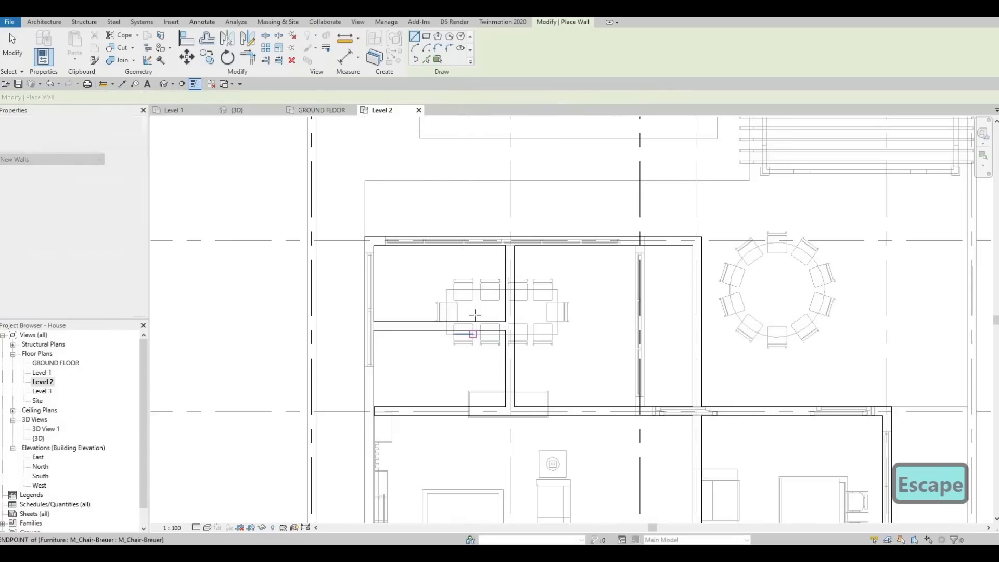
key(Escape)
key(Escape)
click(437, 329)
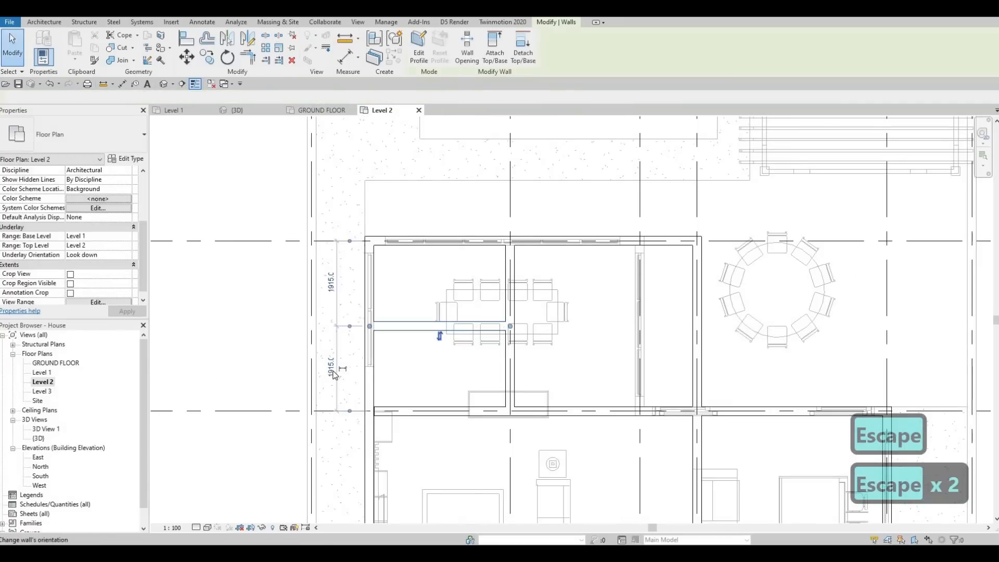
key(Escape)
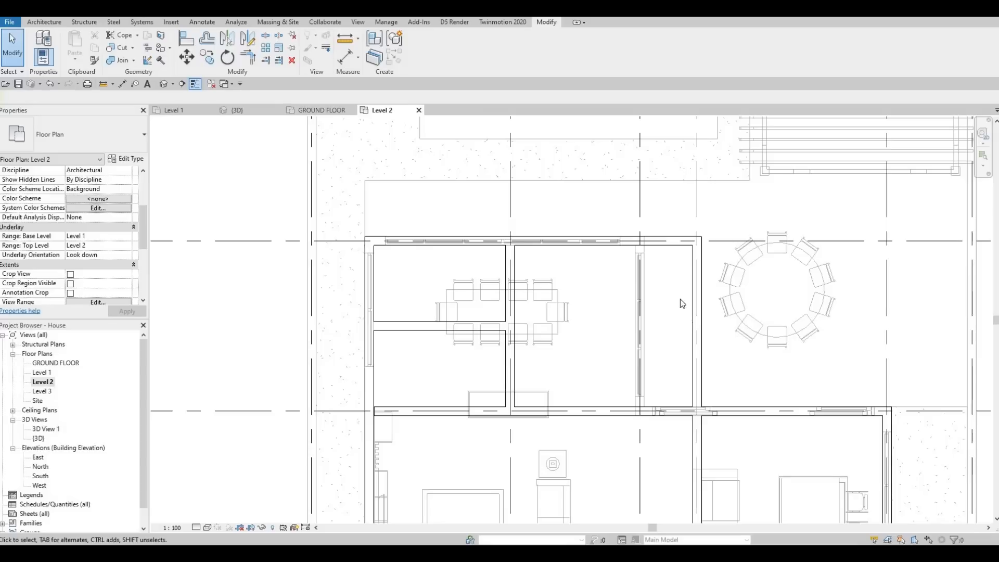
Review the Level 2 wall layout against the ground-floor underlay from grid B down to grid F
scroll(681, 301, down, 4)
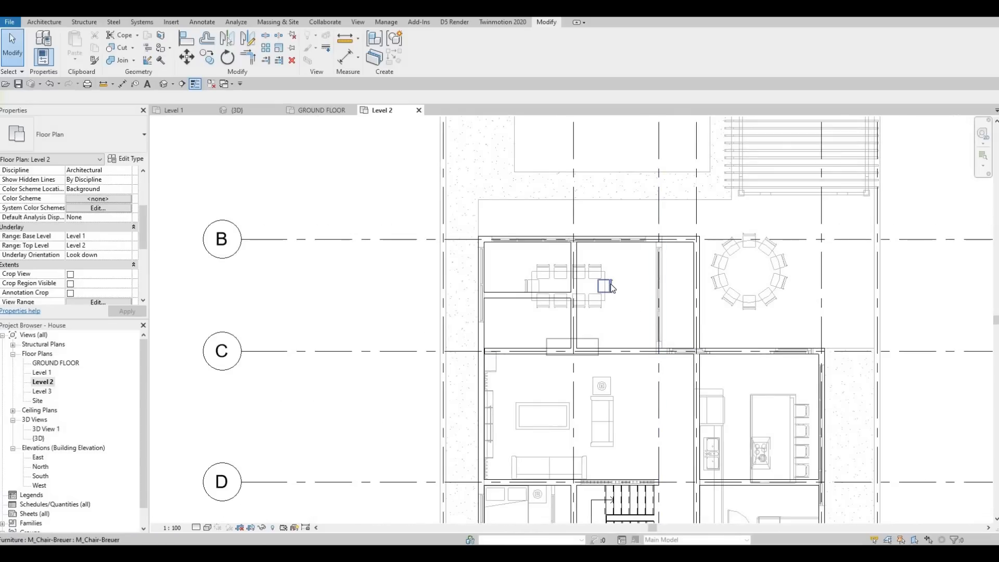
middle_drag(648, 358, 608, 265)
scroll(619, 307, down, 1)
key(Escape)
middle_drag(506, 400, 510, 338)
scroll(510, 339, up, 1)
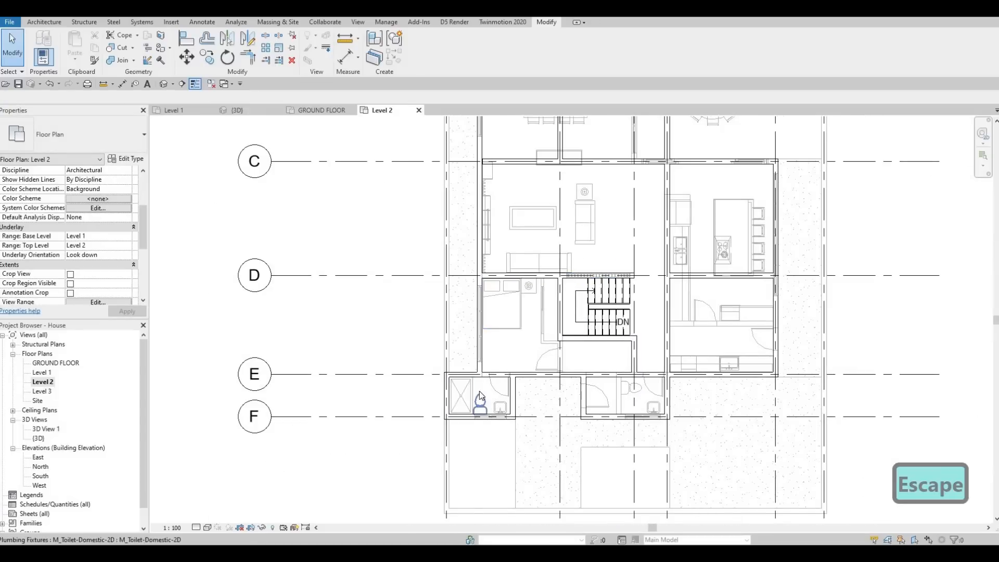
middle_drag(718, 333, 677, 361)
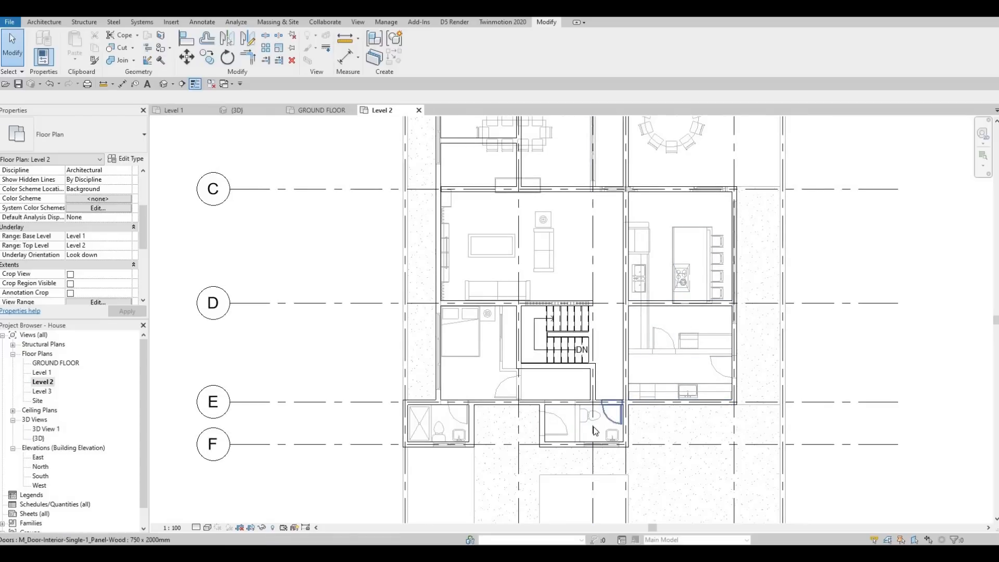
scroll(572, 323, down, 1)
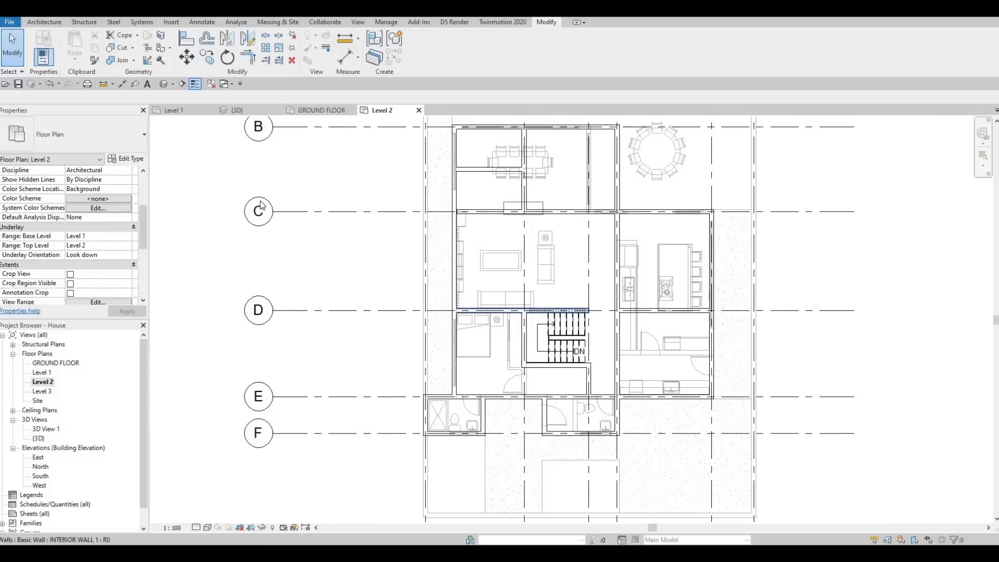
key(Escape)
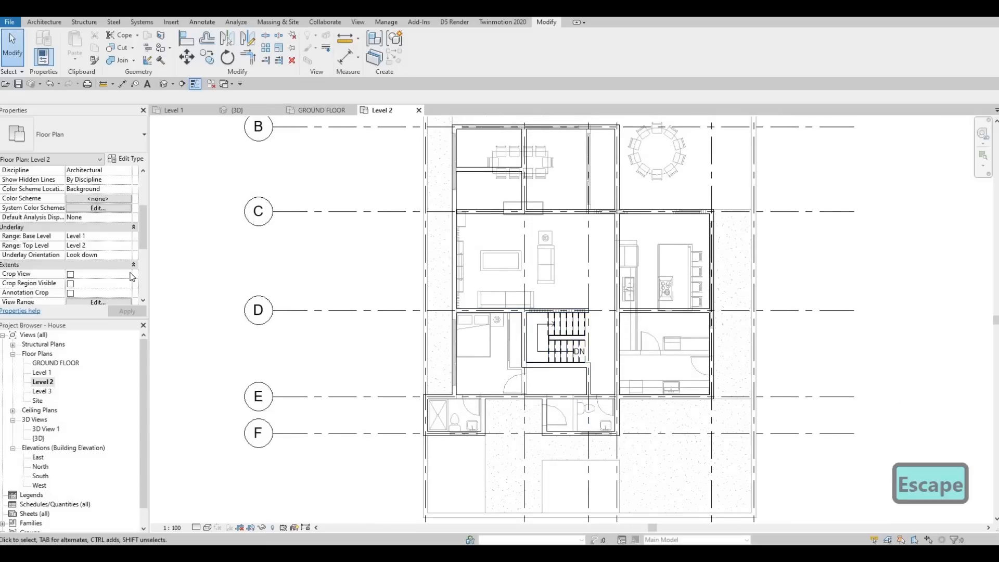
Set the Level 2 plan's underlay base level to None and apply it
click(124, 237)
click(127, 236)
click(86, 244)
click(124, 311)
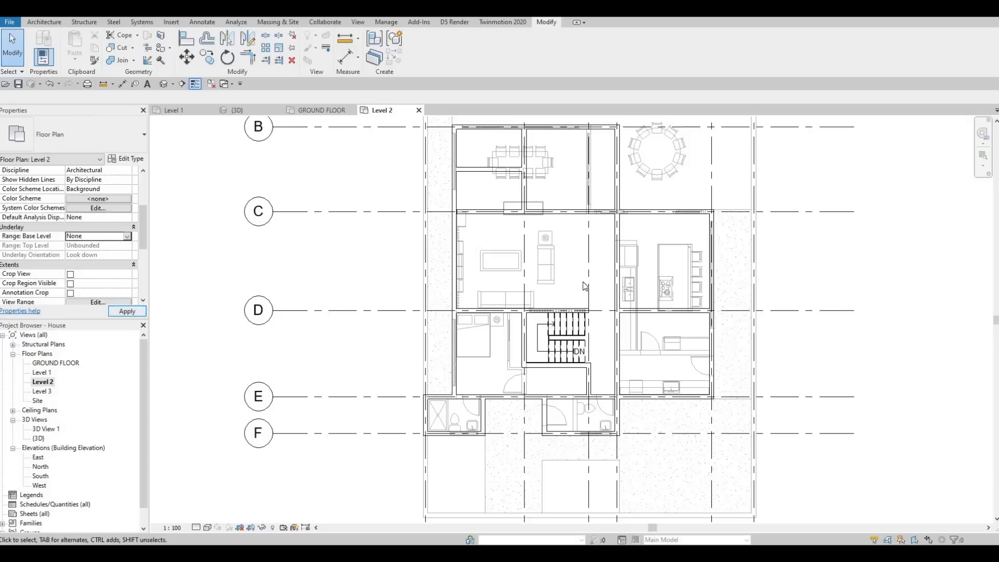
middle_drag(686, 304, 570, 320)
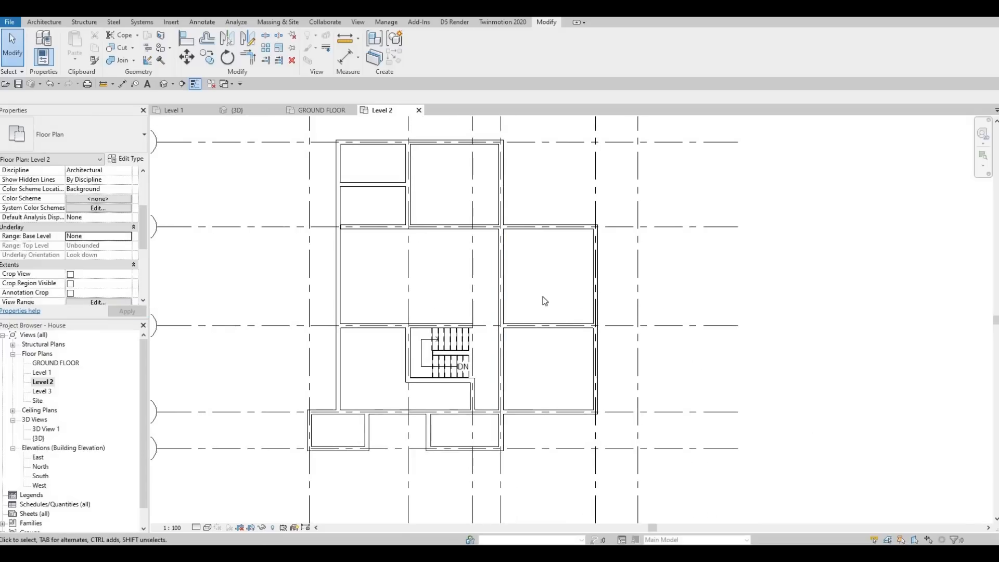
mouse_move(552, 284)
middle_down()
mouse_move(569, 282)
mouse_move(539, 276)
middle_up()
scroll(567, 283, down, 1)
key(Escape)
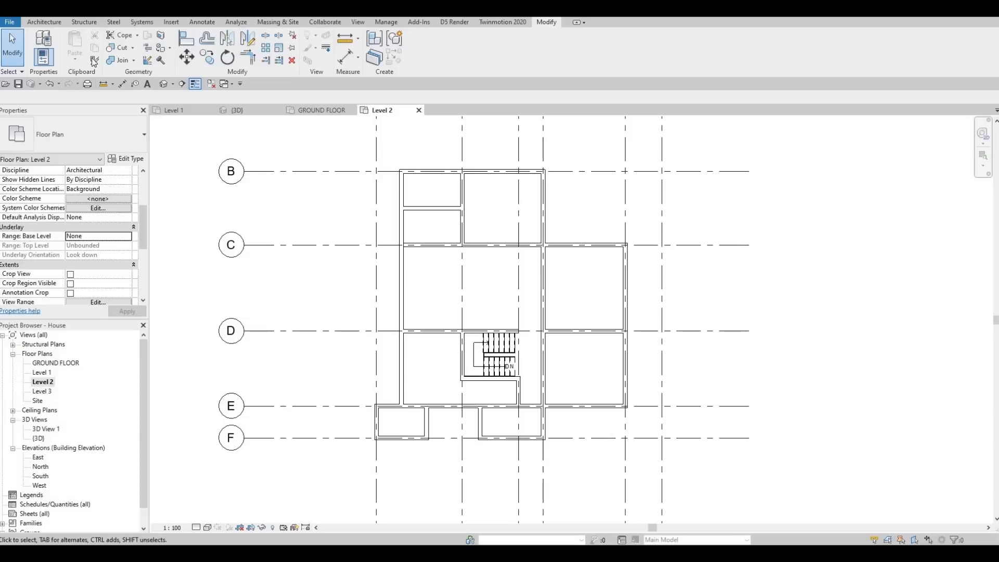
Duplicate floor type FLOOR 5 as FLOOR 6 for a new Level 2 floor and open its layer structure for editing
click(44, 23)
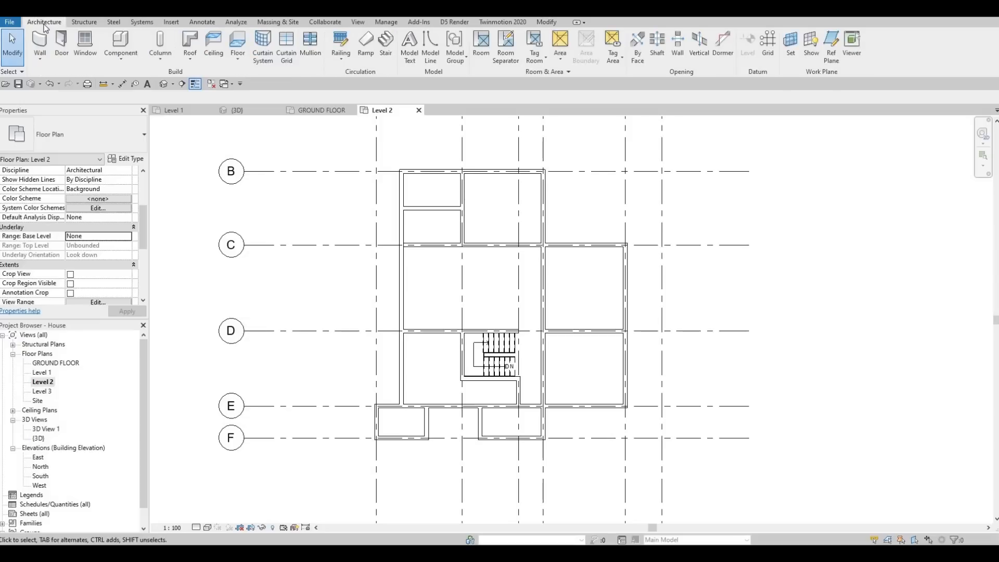
click(238, 41)
click(133, 158)
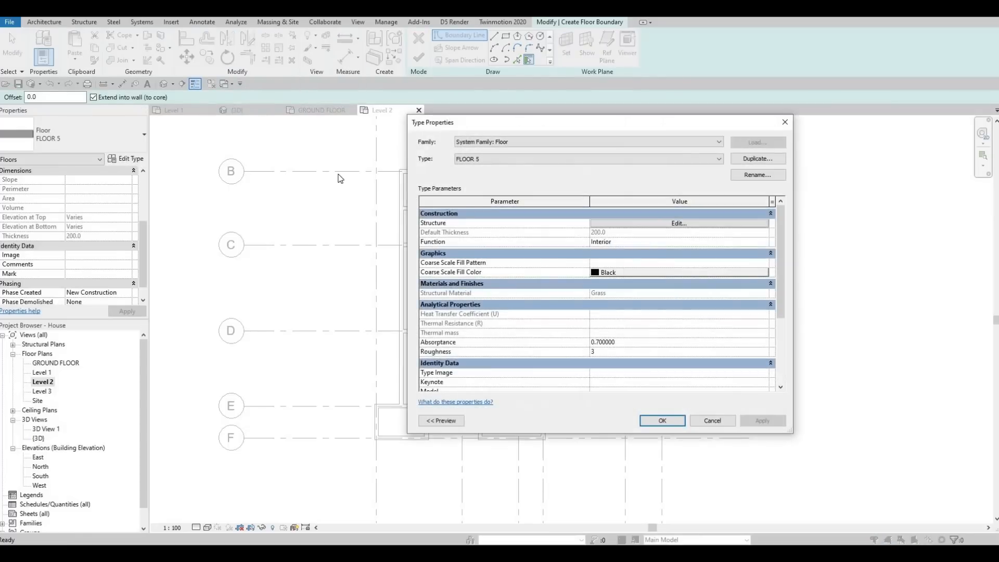
click(749, 160)
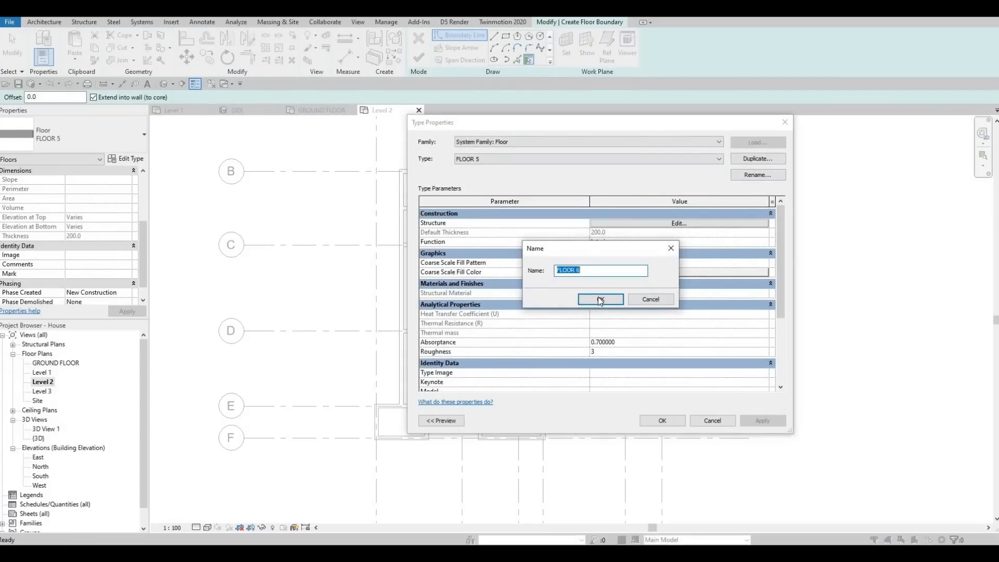
key(Return)
click(657, 224)
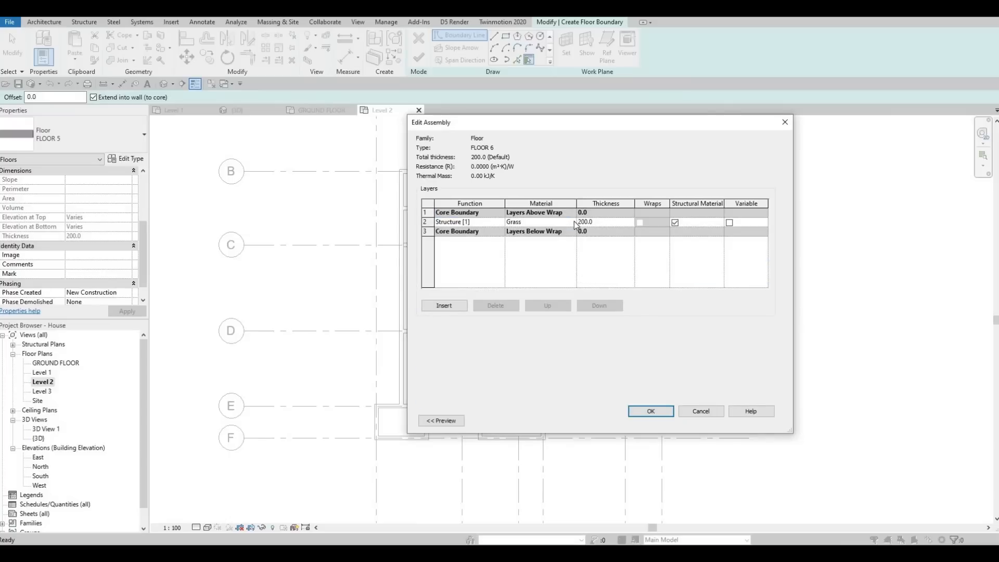
Set the FLOOR 6 structure layer's material to Gypsum Wall Board and accept the new floor type
click(574, 223)
click(574, 222)
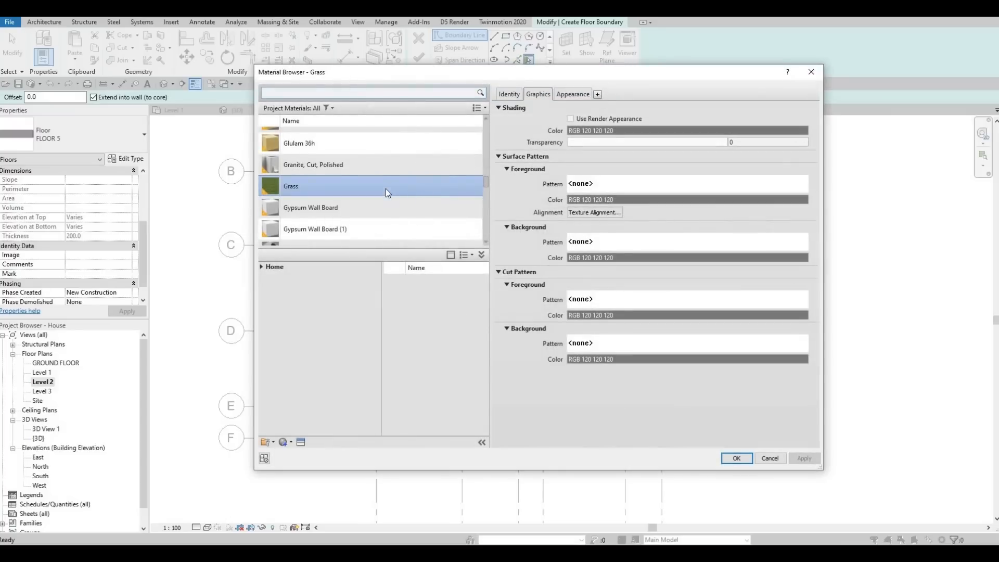
click(368, 204)
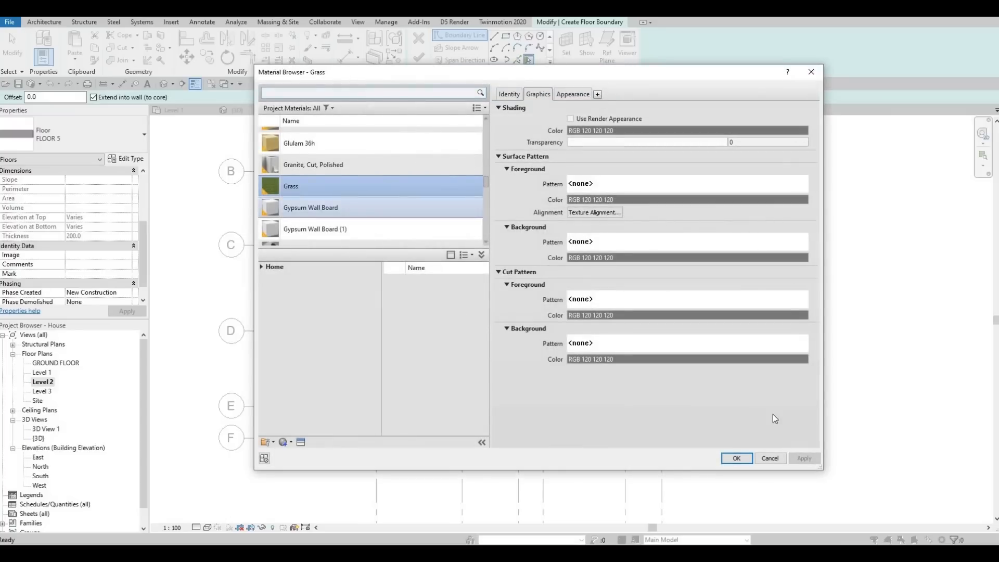
click(736, 458)
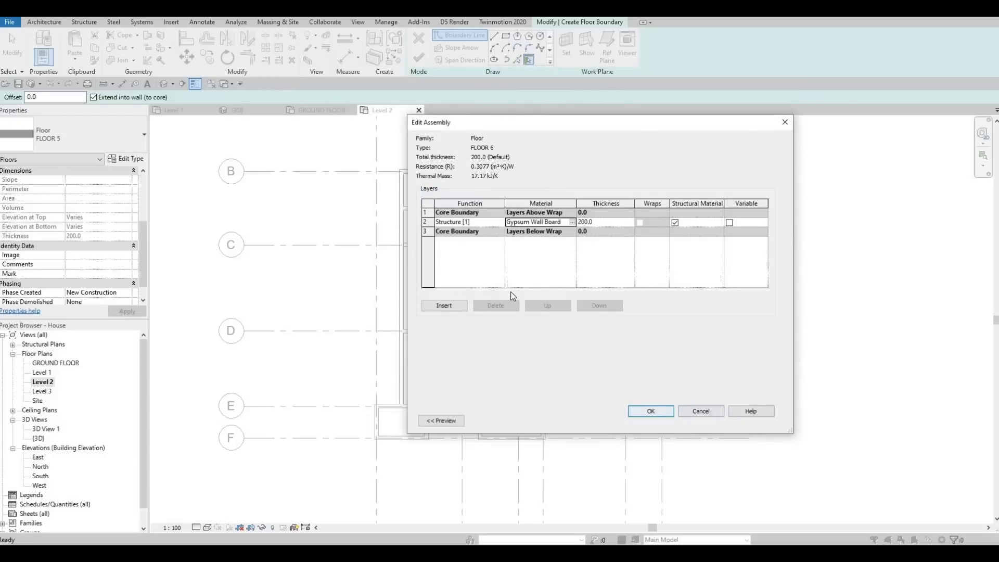
click(647, 412)
click(652, 421)
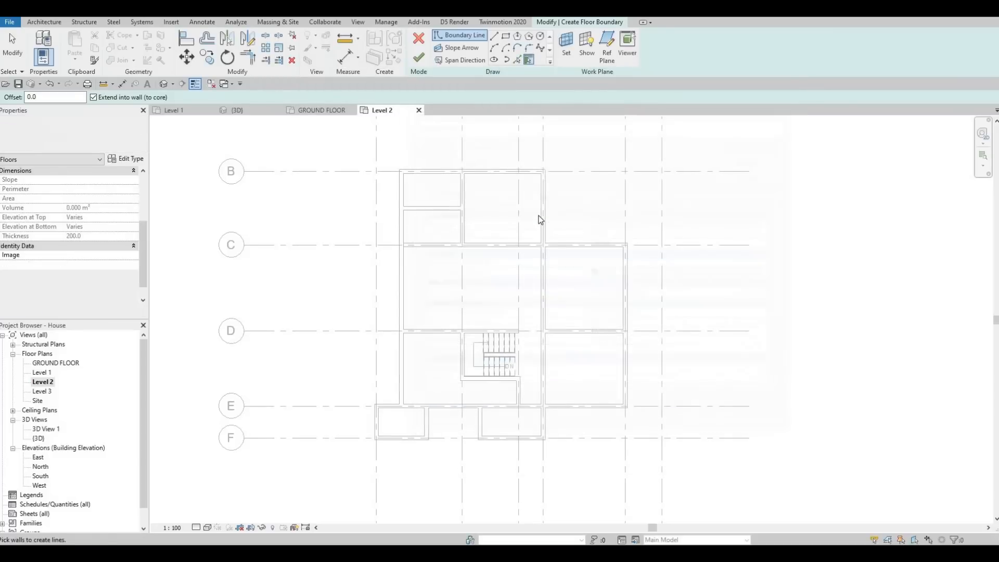
With Pick Lines, trace the floor boundary along the inner faces of the exterior walls from grid B around the right wing to grid E
click(518, 60)
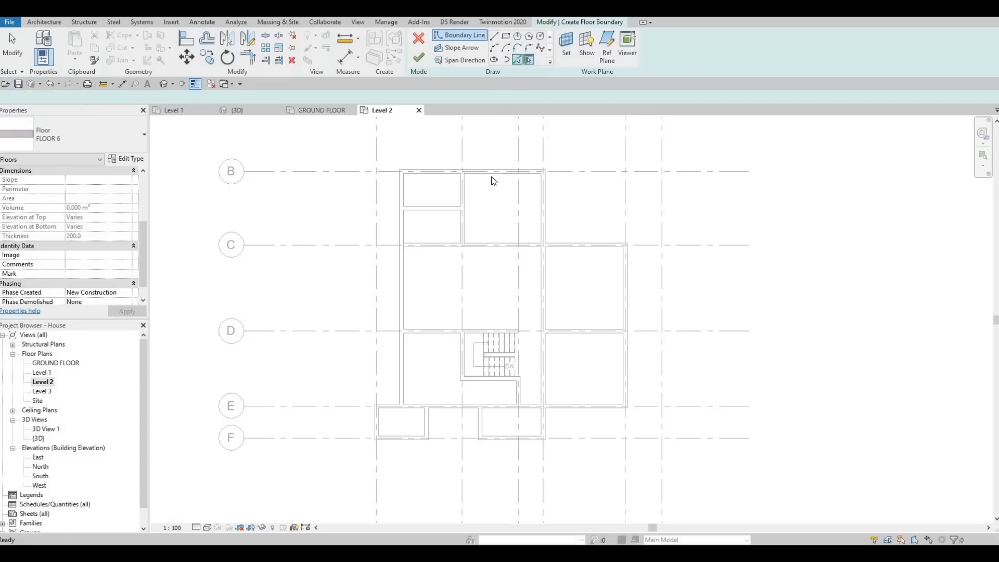
click(528, 174)
click(541, 198)
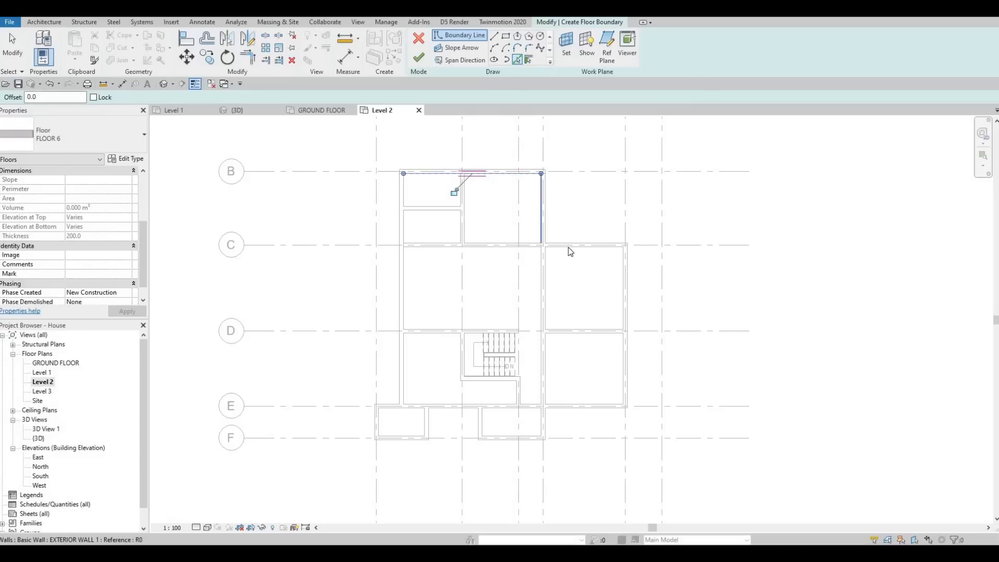
click(620, 275)
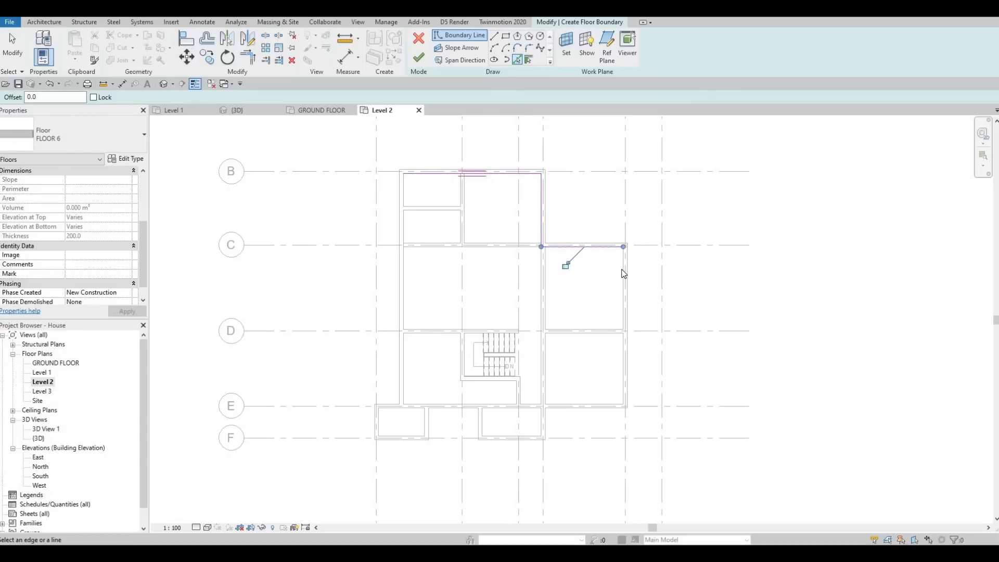
click(624, 273)
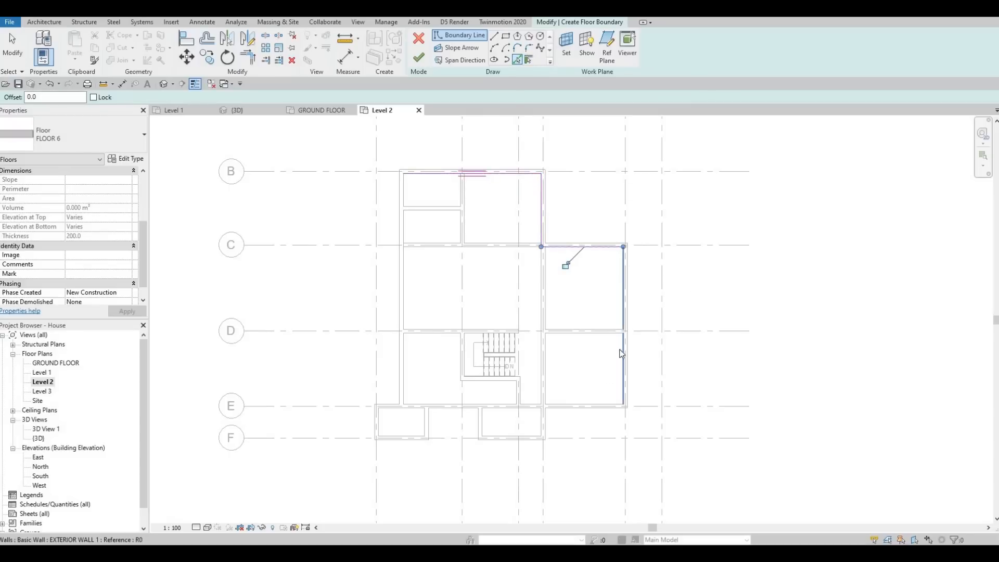
click(555, 400)
Continue the floor boundary with the long wall from grid C to F, both projections at grid F and the left exterior wall
click(541, 407)
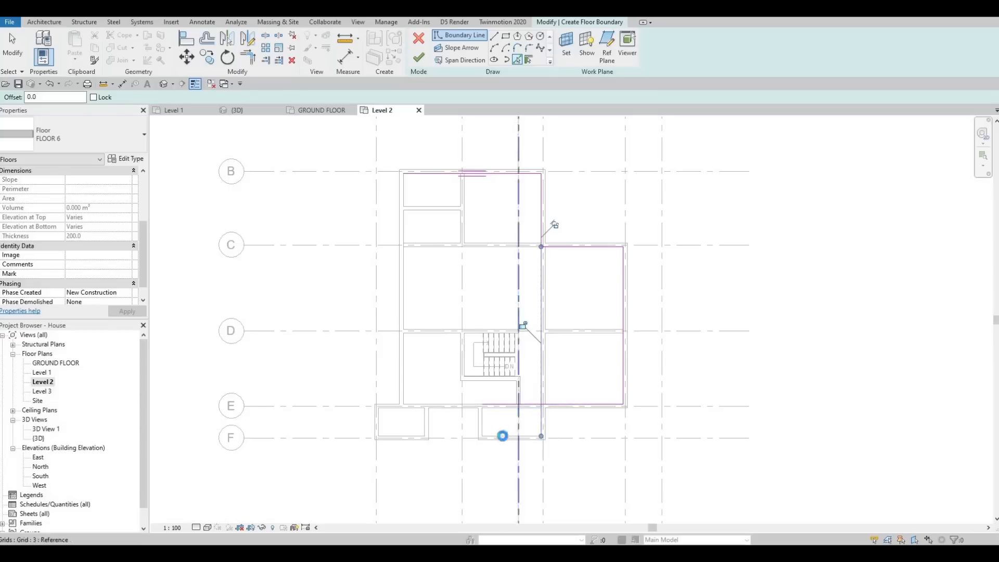
click(485, 423)
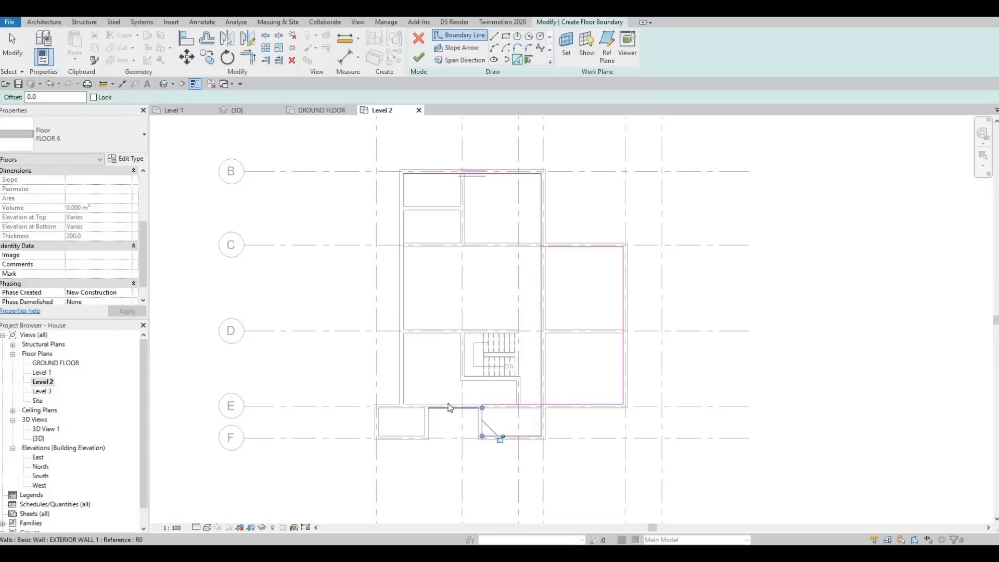
click(427, 423)
click(402, 435)
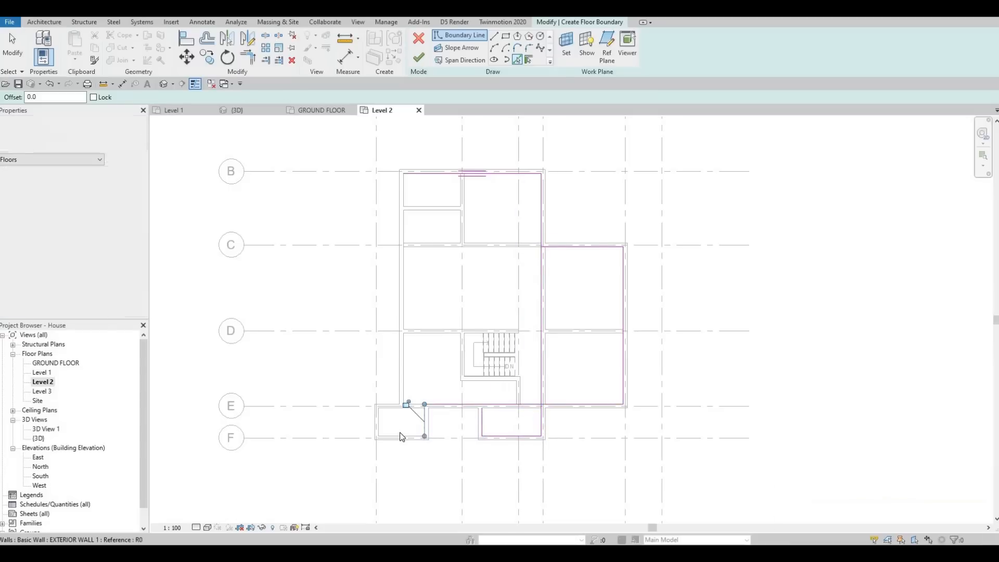
click(379, 416)
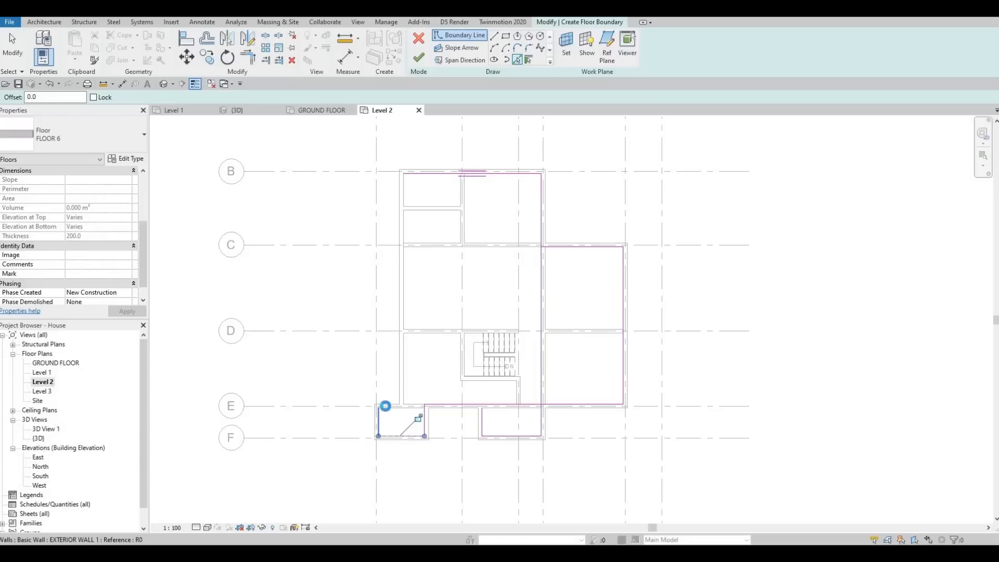
click(391, 408)
click(442, 312)
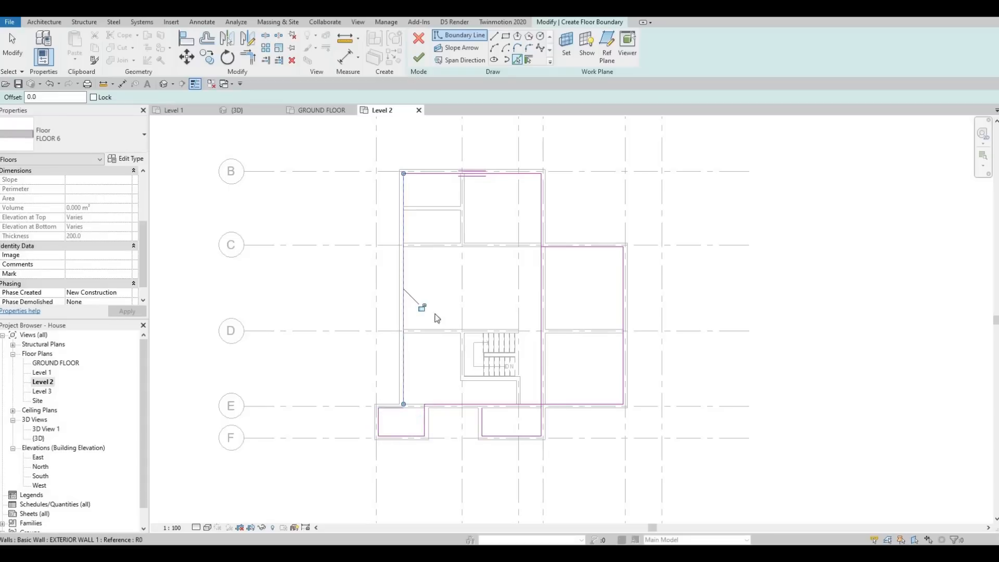
Add boundary lines along the grid D interior wall and the left and lower walls around the stairs
middle_drag(433, 340, 430, 351)
scroll(454, 323, up, 2)
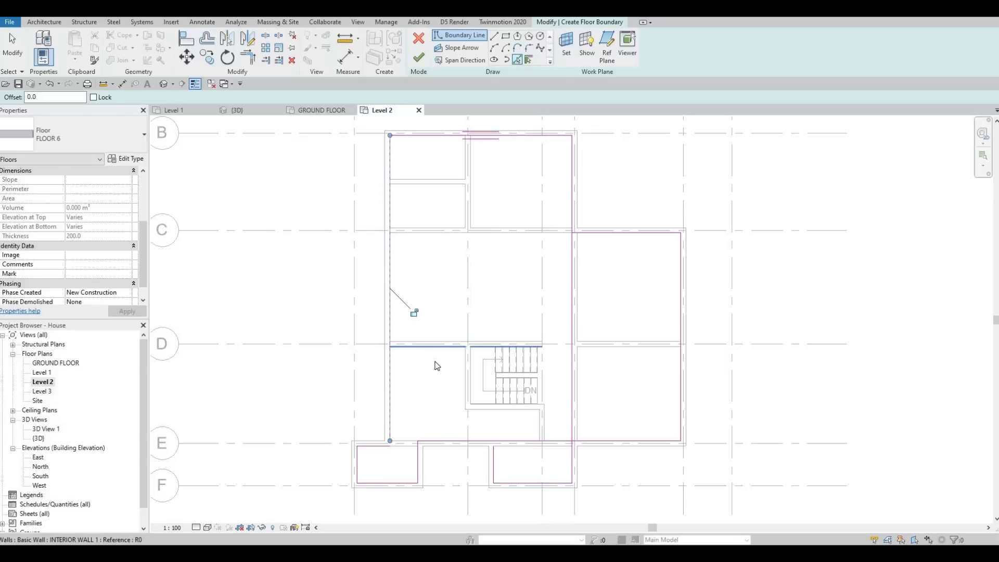
click(466, 363)
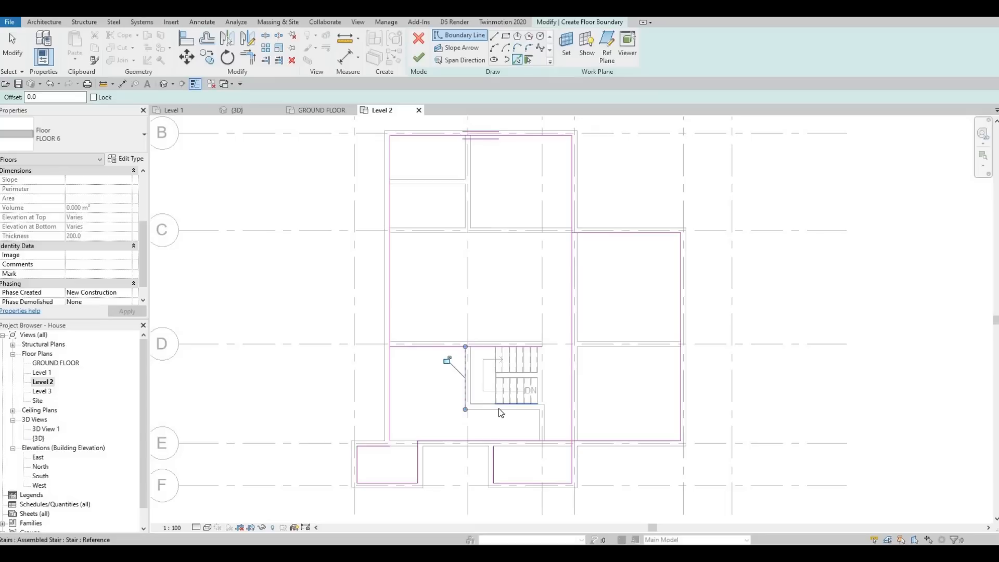
click(545, 416)
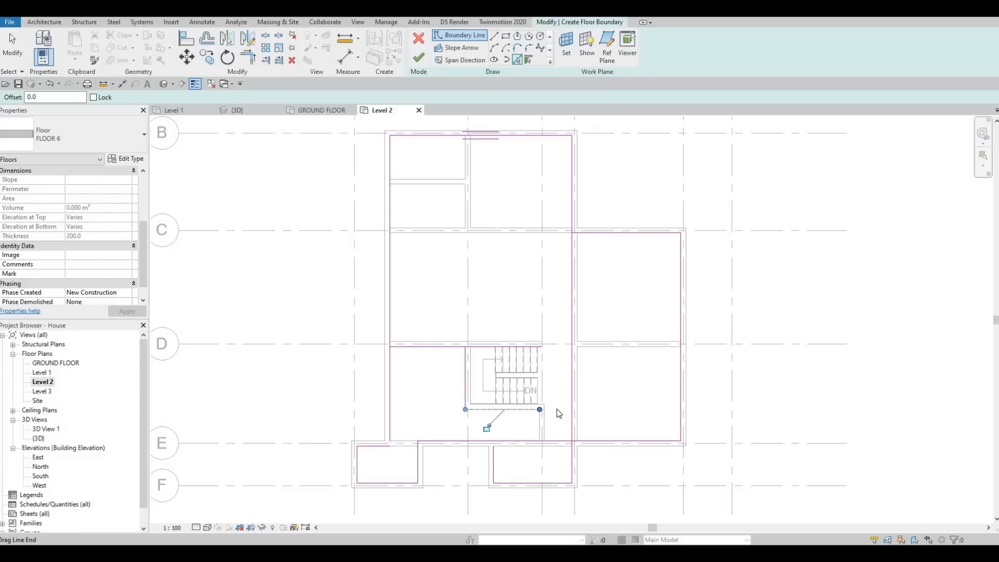
scroll(557, 409, up, 1)
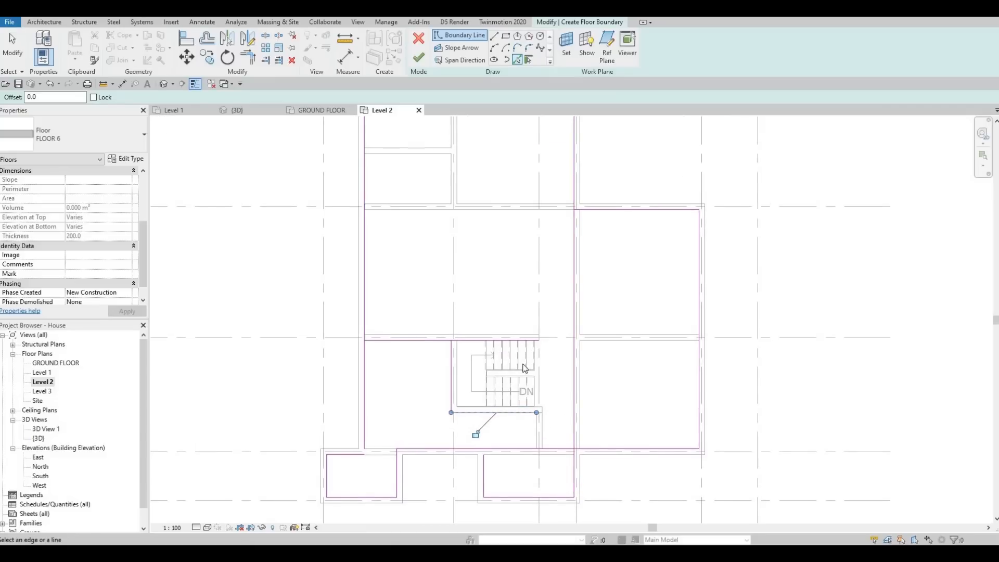
key(Escape)
key(Escape)
scroll(486, 320, down, 3)
key(Escape)
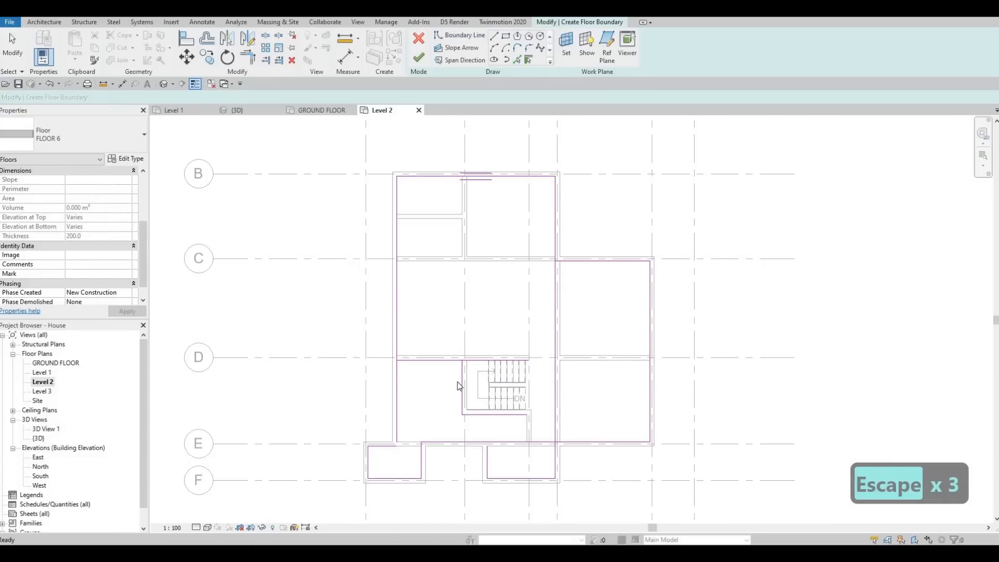
key(Escape)
Add a boundary line along the upper face of the interior wall on grid C
scroll(476, 334, up, 1)
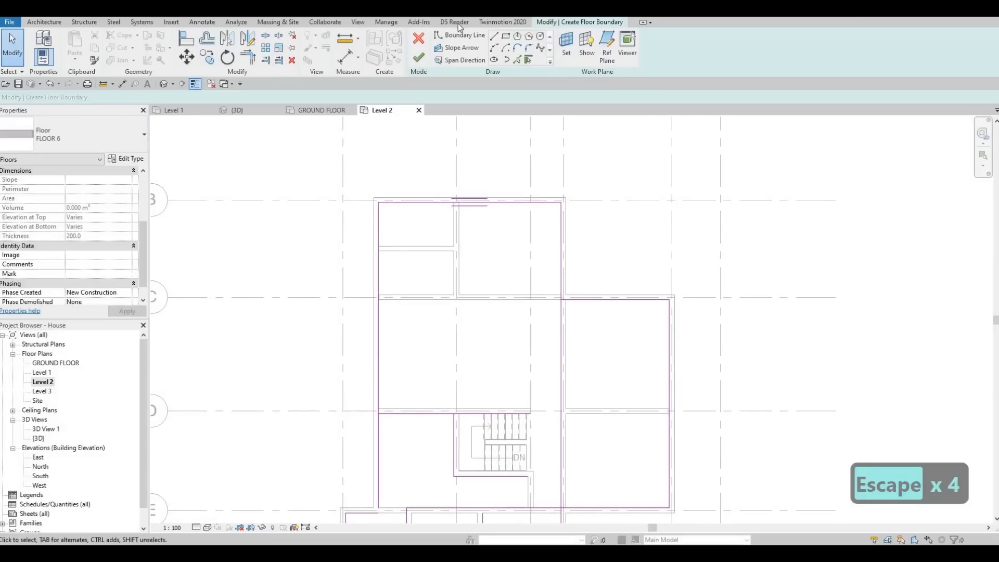
click(495, 39)
click(506, 38)
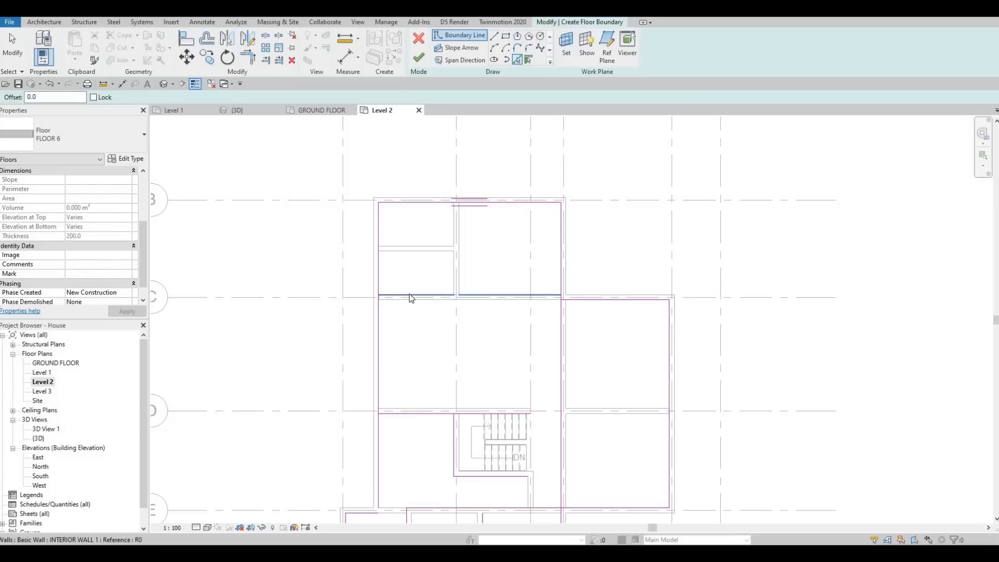
click(495, 47)
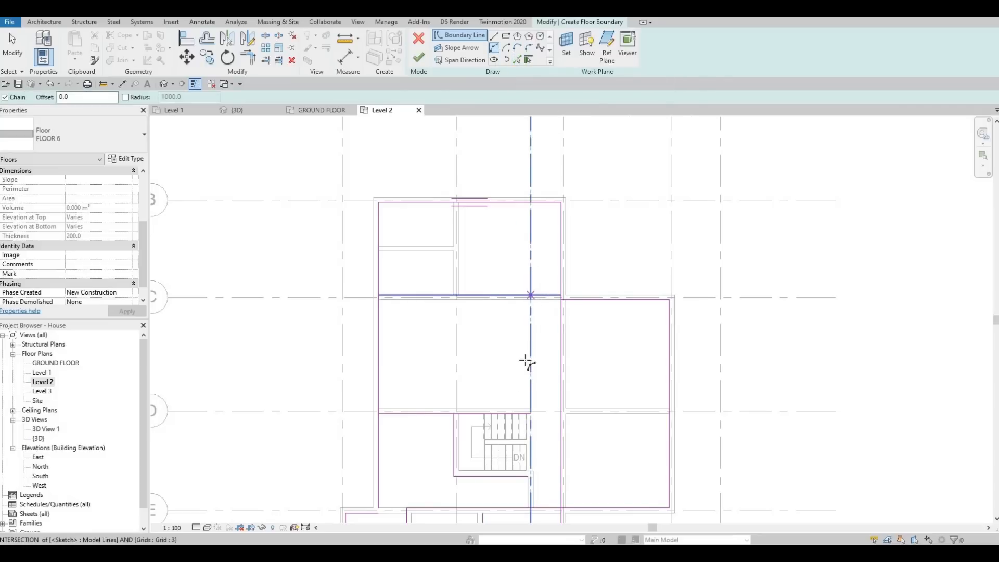
click(531, 295)
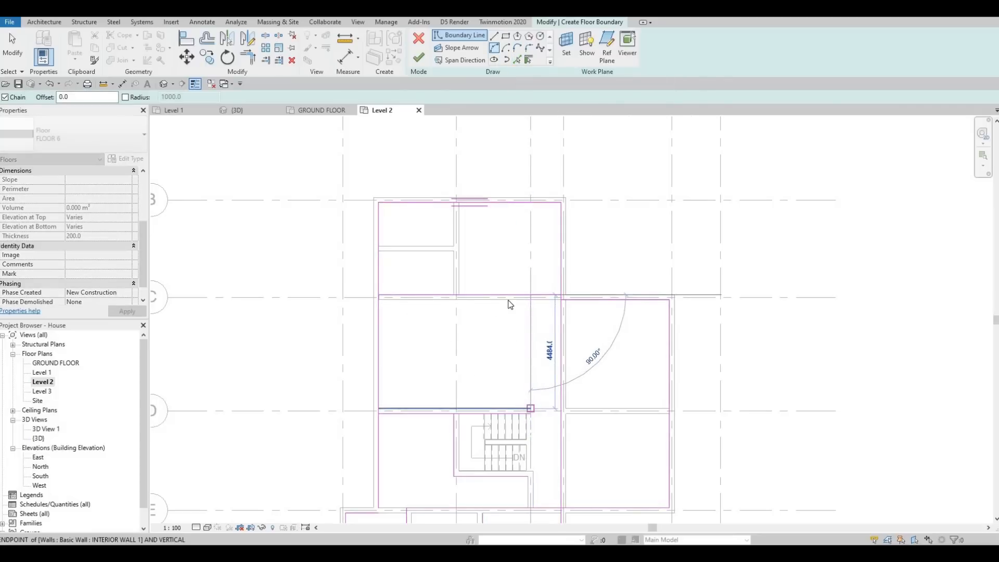
key(Escape)
scroll(536, 296, up, 1)
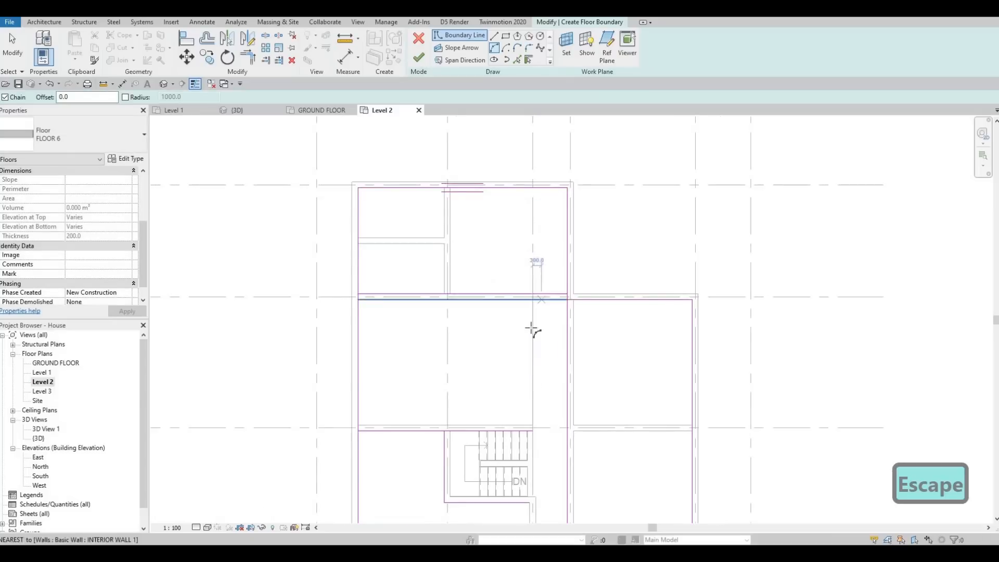
click(532, 295)
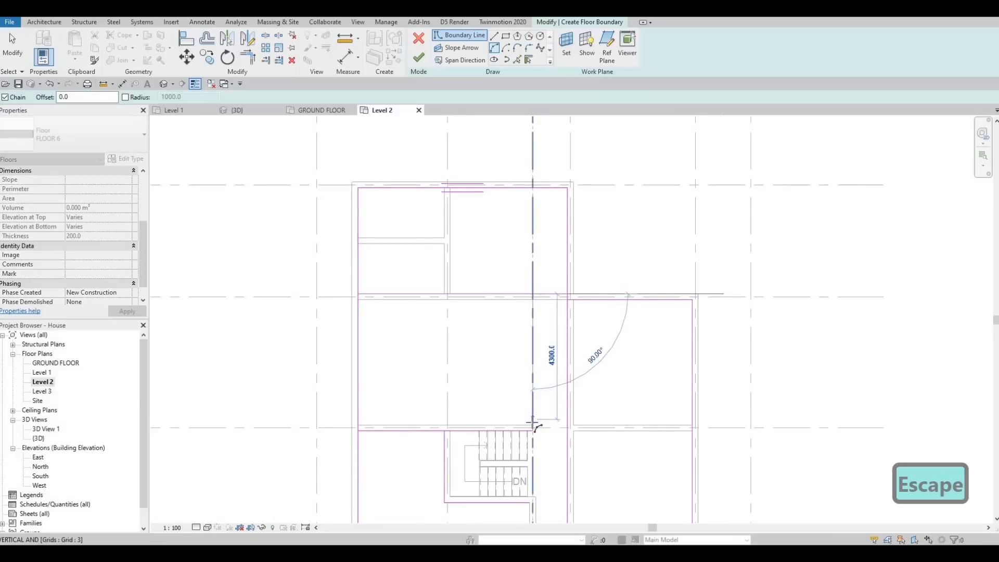
click(532, 425)
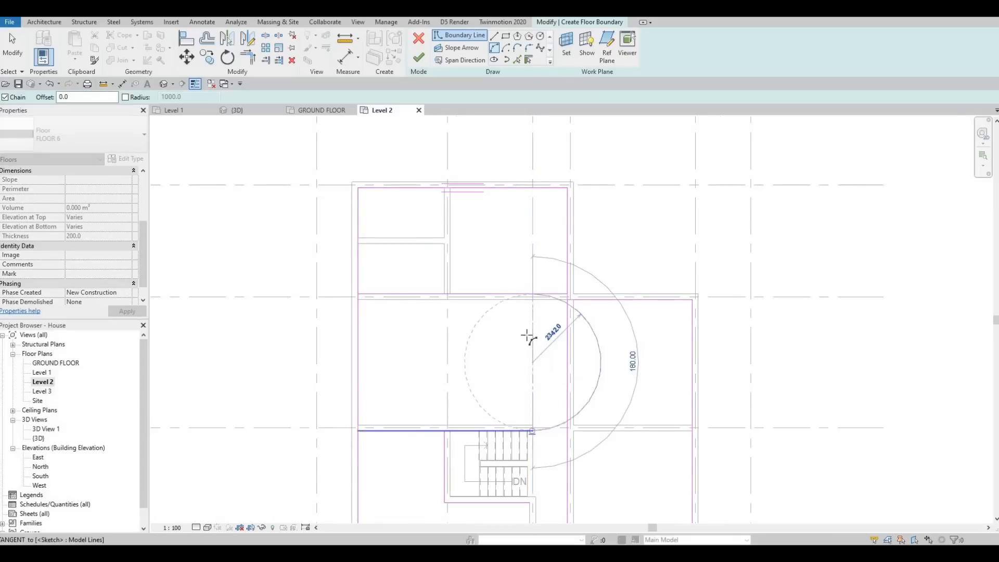
key(Escape)
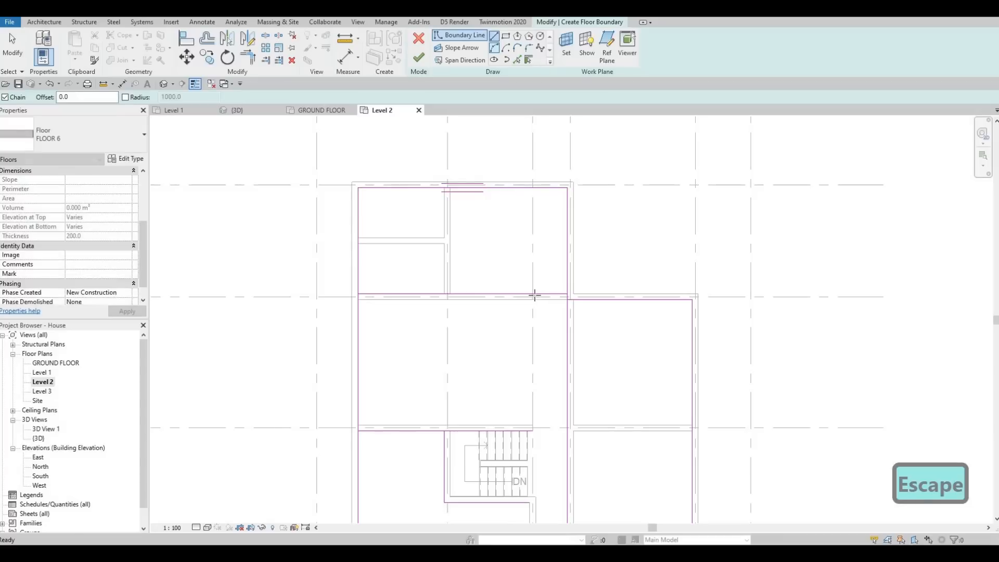
Draw a straight boundary line along grid 3 from the grid C line down to the end of the grid D line
click(532, 294)
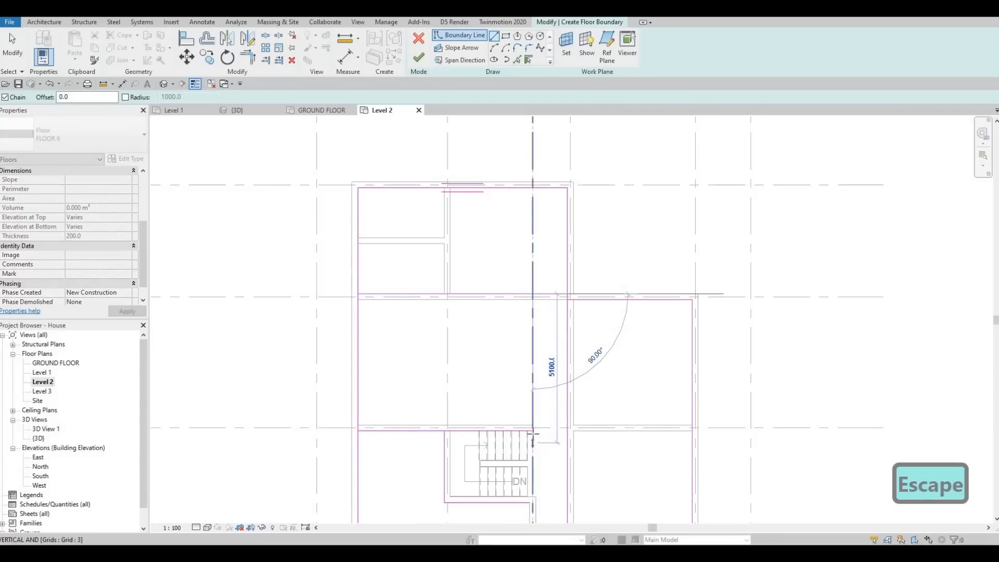
click(533, 431)
key(Escape)
key(Escape)
key(Escape)
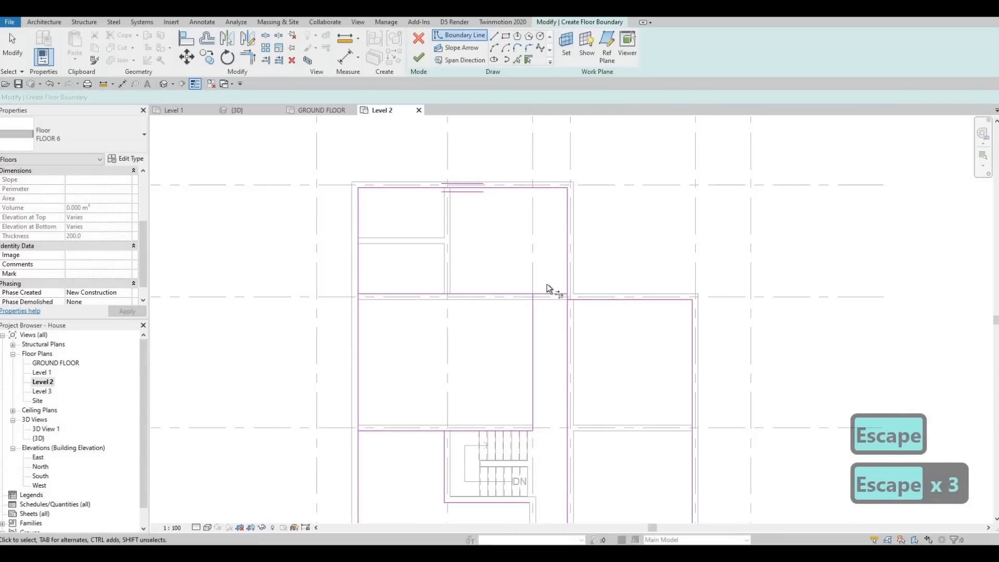
Trim the grid C boundary line to a corner with the vertical line on grid 3
key(t)
key(r)
scroll(508, 287, up, 2)
click(504, 298)
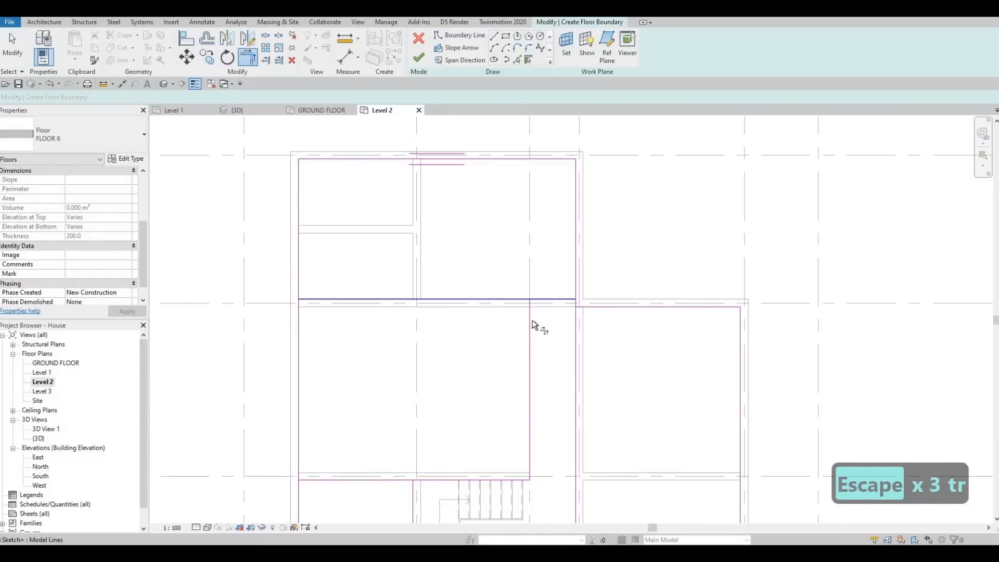
click(530, 325)
Trim the left exterior wall's boundary line to a corner with the grid C line, keeping its upper part and unjoining the elements
middle_drag(313, 299, 394, 230)
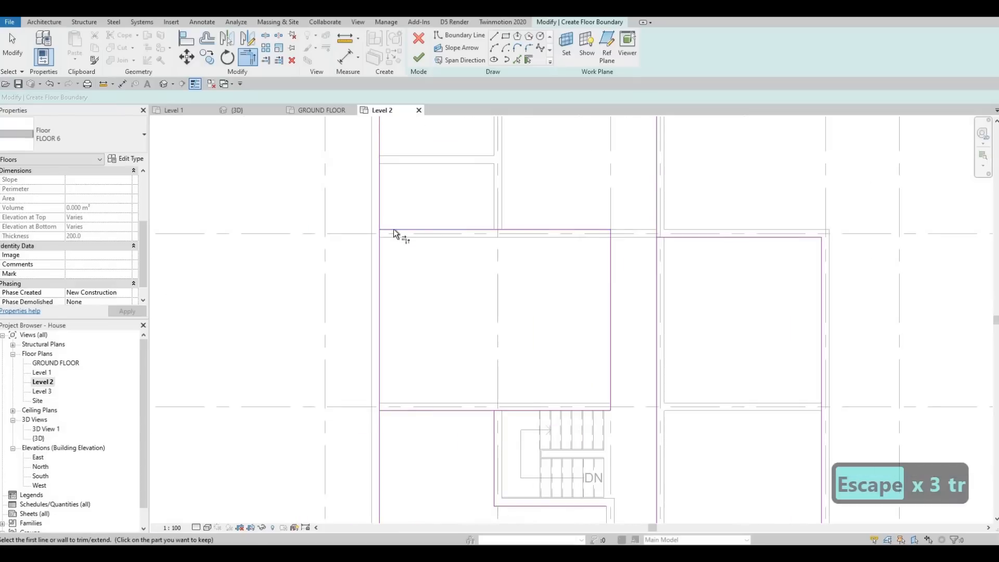
click(382, 225)
click(381, 224)
scroll(393, 242, down, 1)
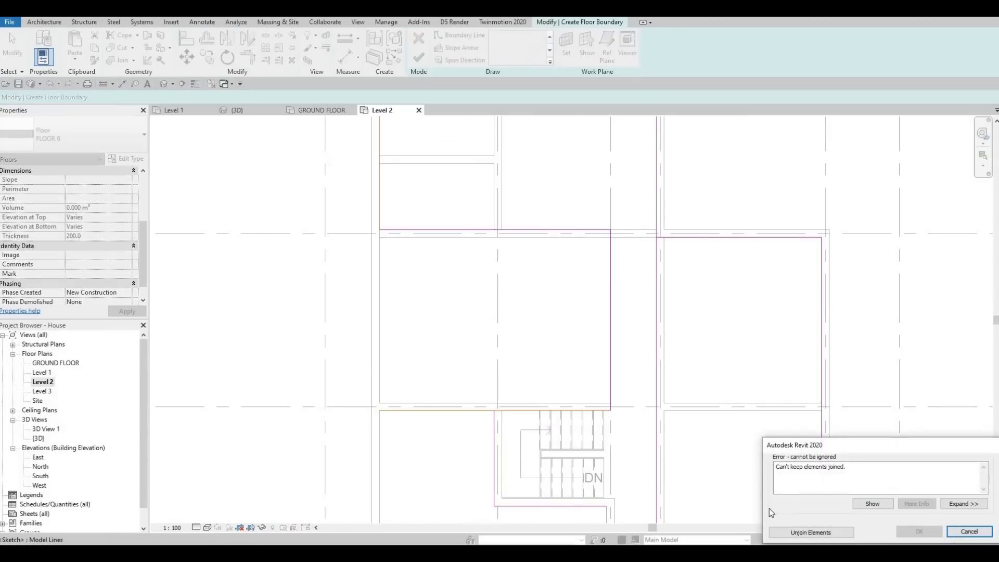
click(806, 533)
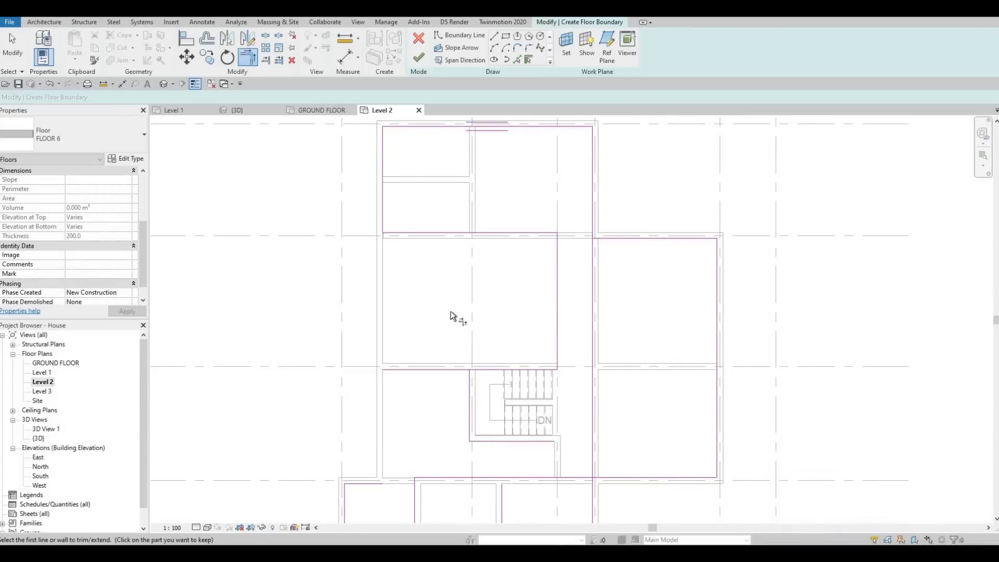
middle_drag(451, 366, 451, 278)
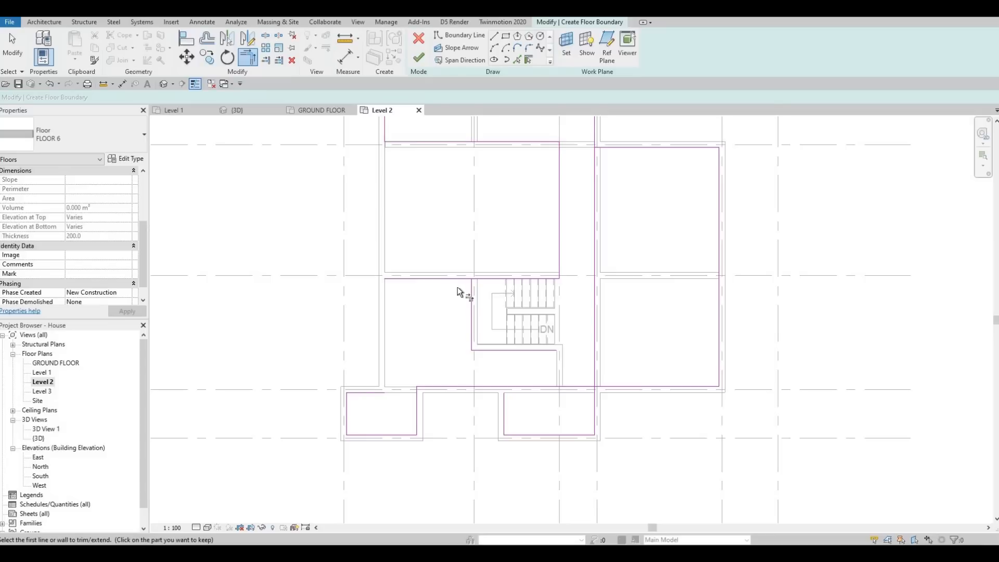
click(457, 280)
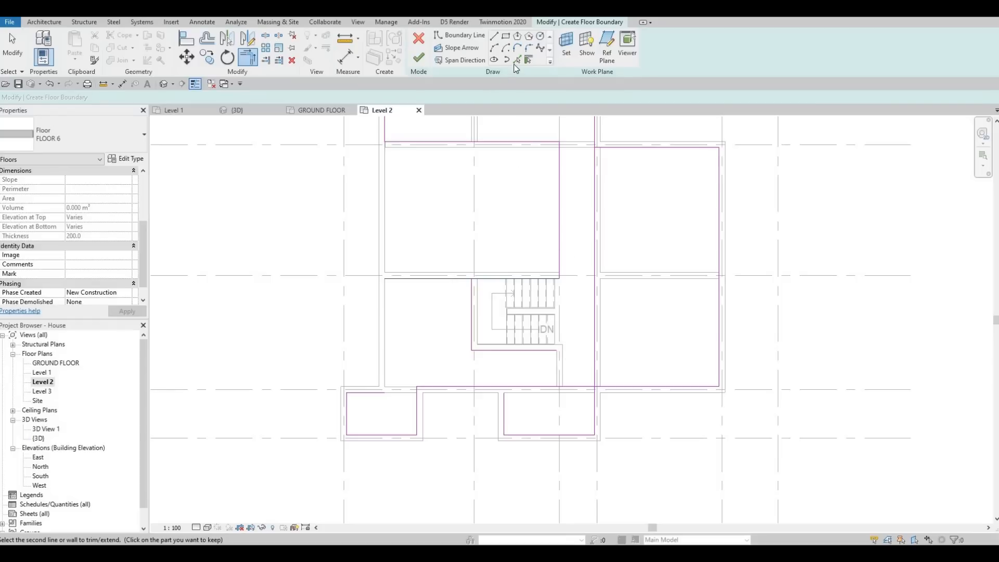
key(Escape)
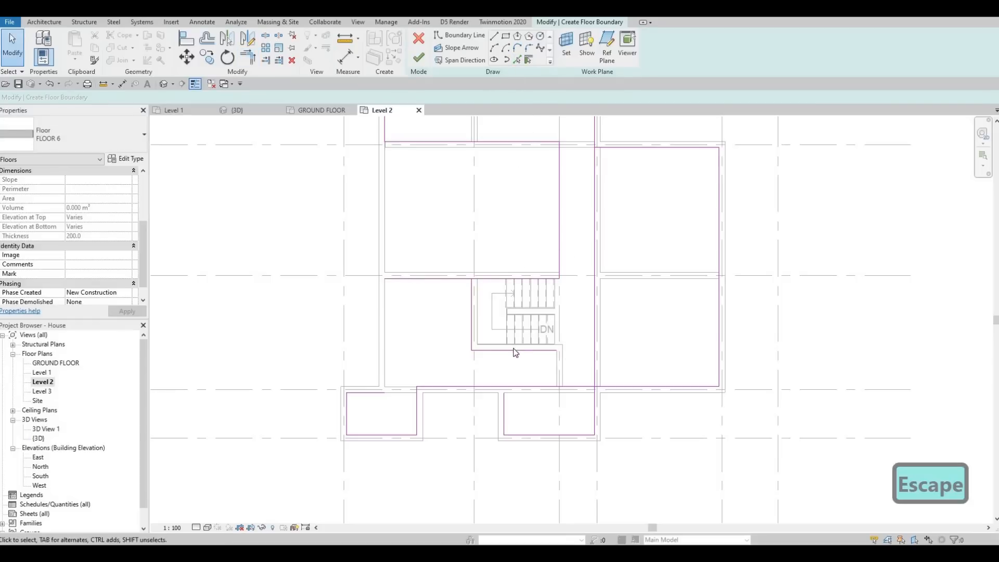
Delete the boundary line along the lower face of the interior wall below the stairs
key(Escape)
click(513, 349)
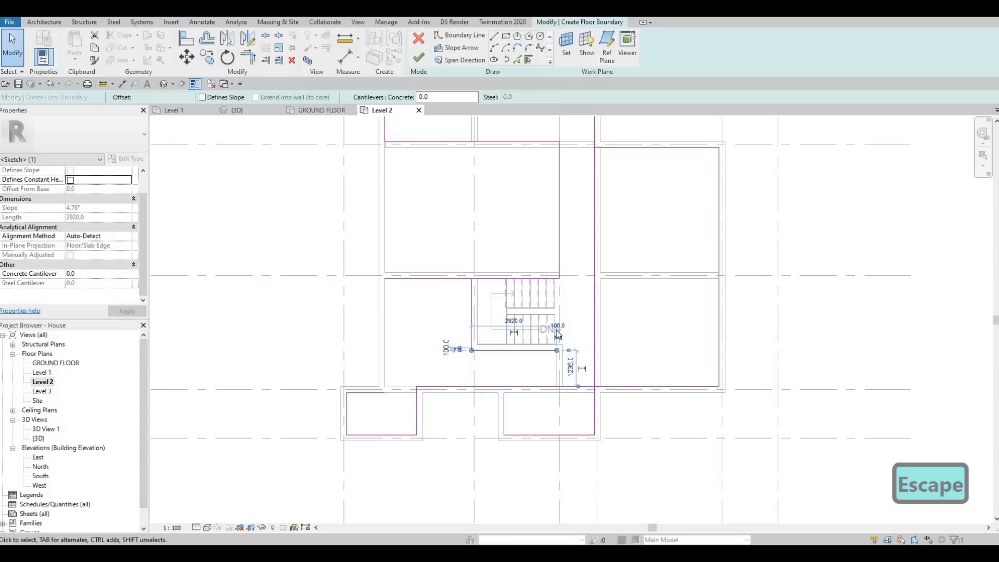
key(Delete)
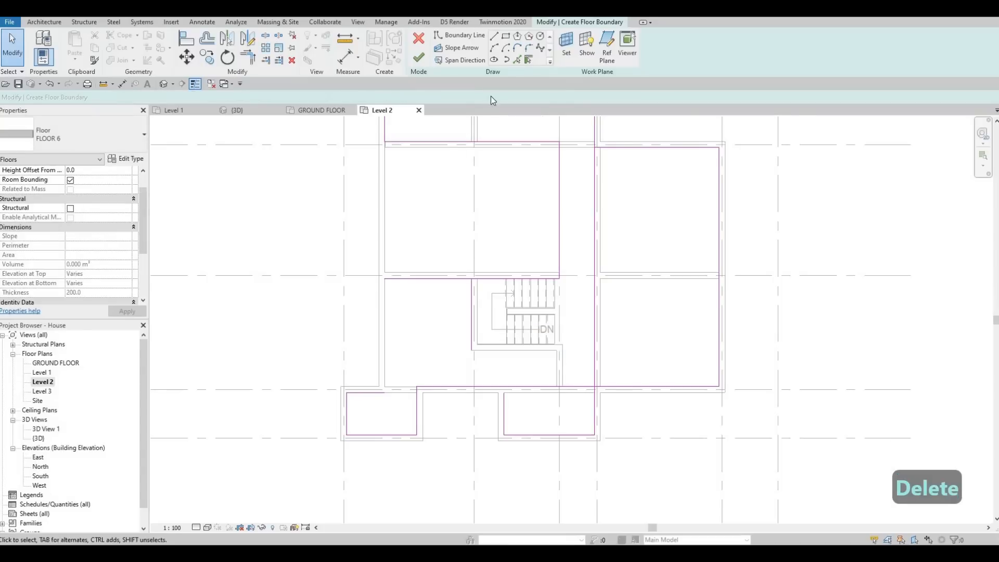
Add a boundary line along the inner face of the left exterior wall between grid D and the lower-left bay
click(458, 35)
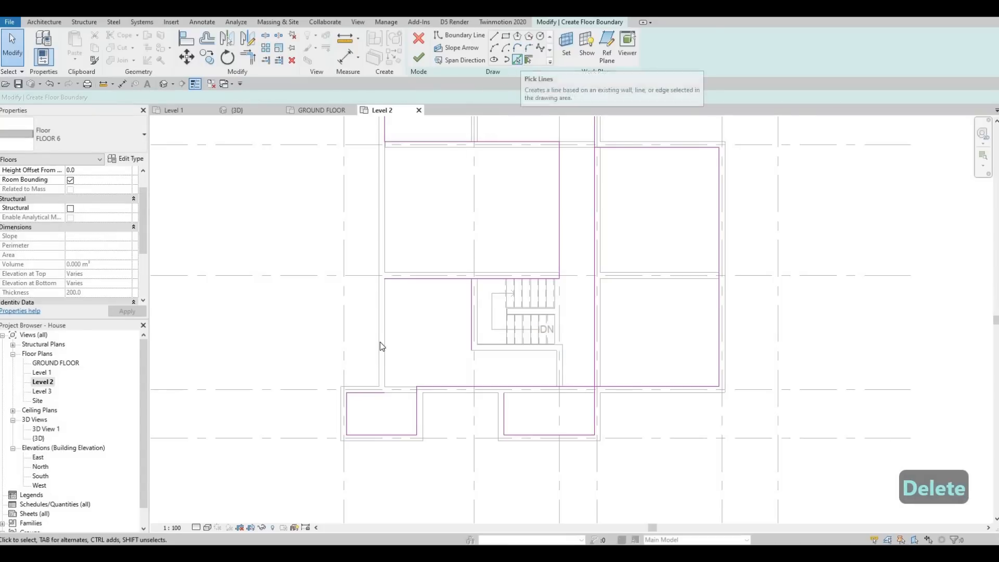
click(394, 343)
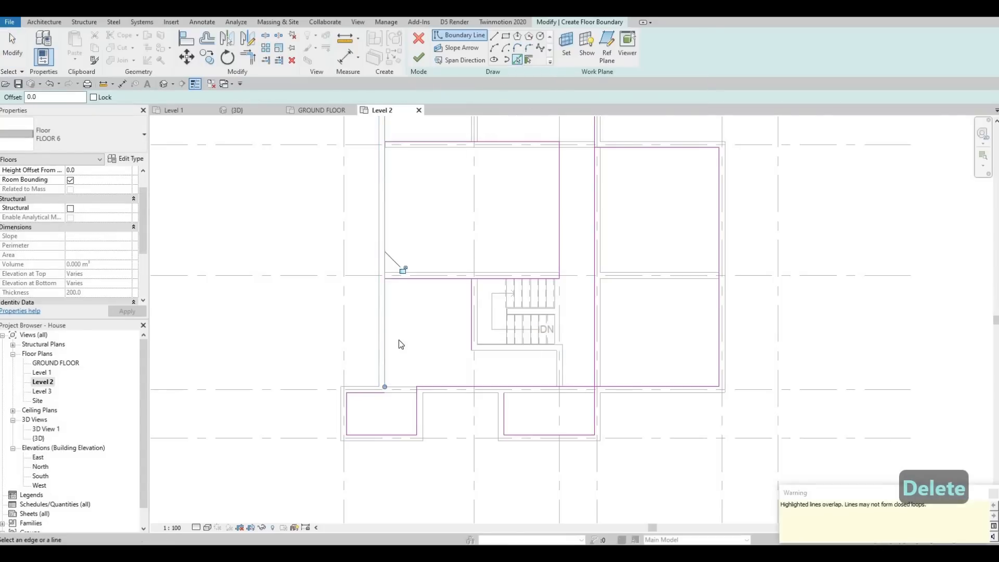
key(Escape)
key(Escape)
Trim the left exterior wall's new boundary line to corners with the grid D line and the lower-left bay's upper line
key(t)
key(r)
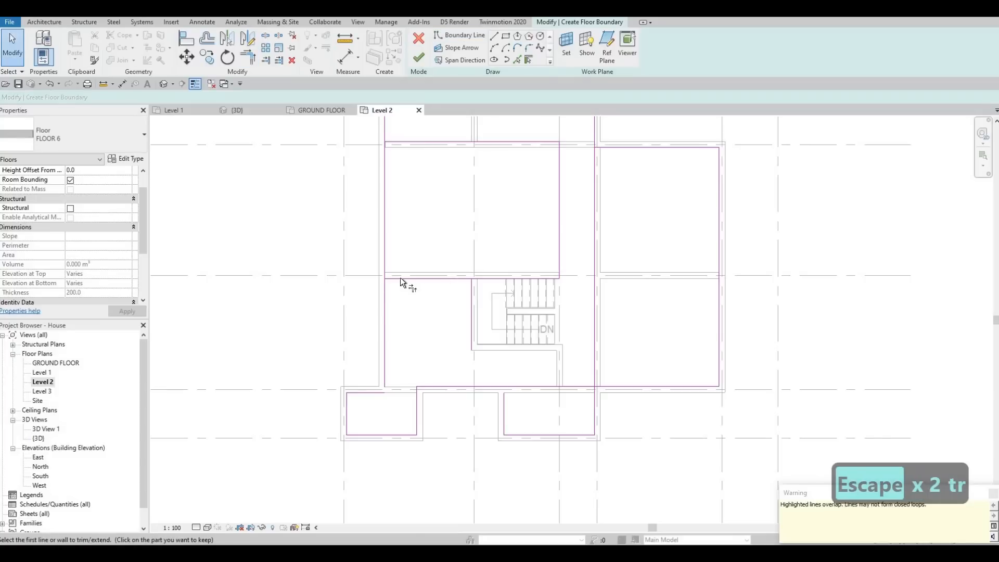
click(389, 325)
middle_drag(422, 219, 436, 196)
click(398, 360)
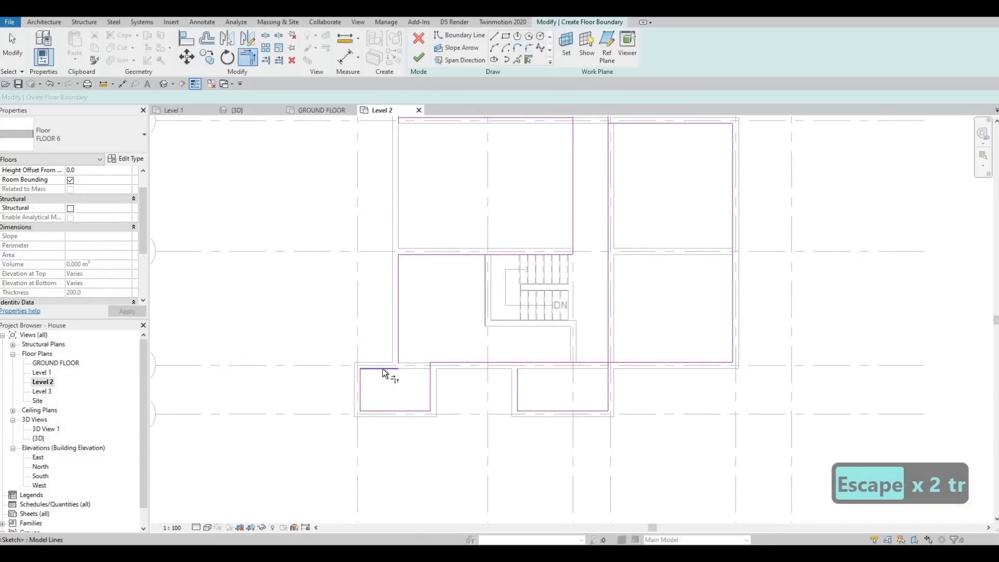
click(383, 369)
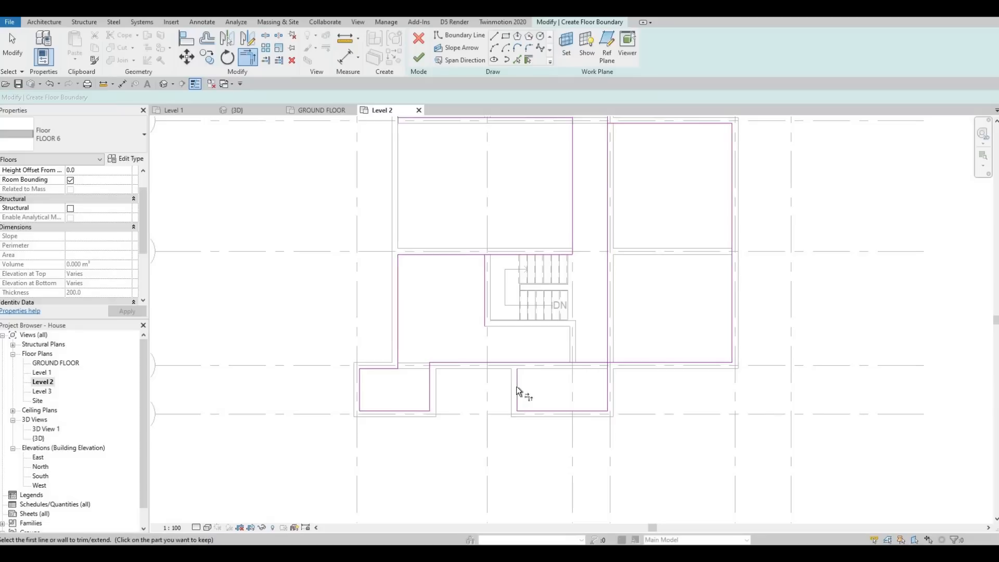
Trim the lower exterior wall's boundary line to corners with both vertical lines of the lower-right bay, leaving the bay open to the floor
click(609, 373)
click(649, 363)
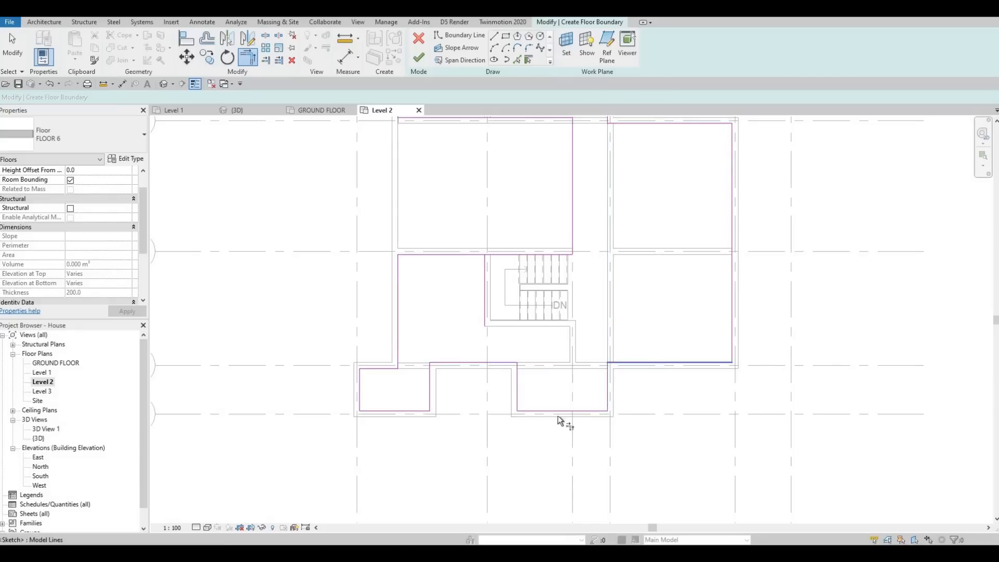
scroll(613, 403, down, 1)
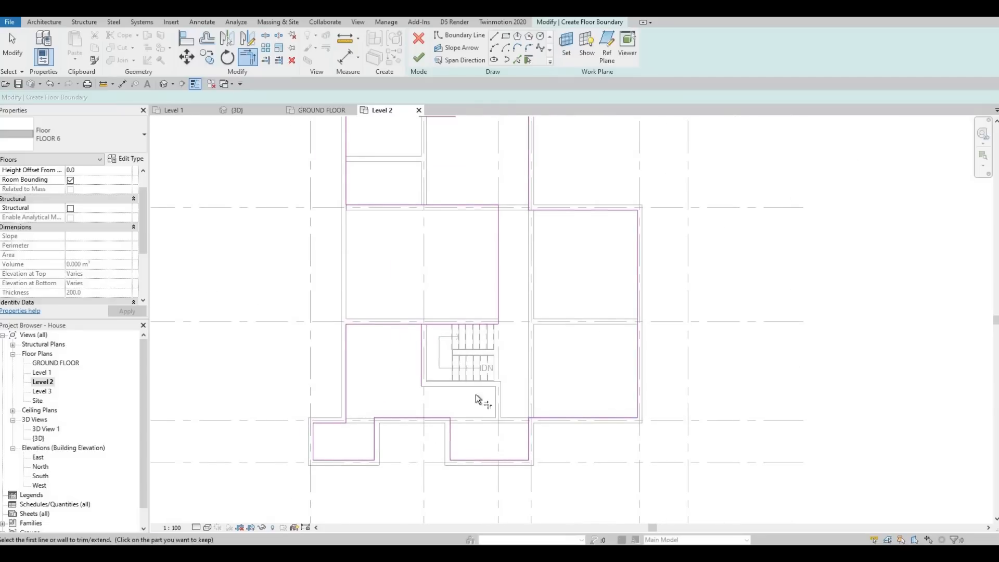
middle_drag(408, 398, 411, 416)
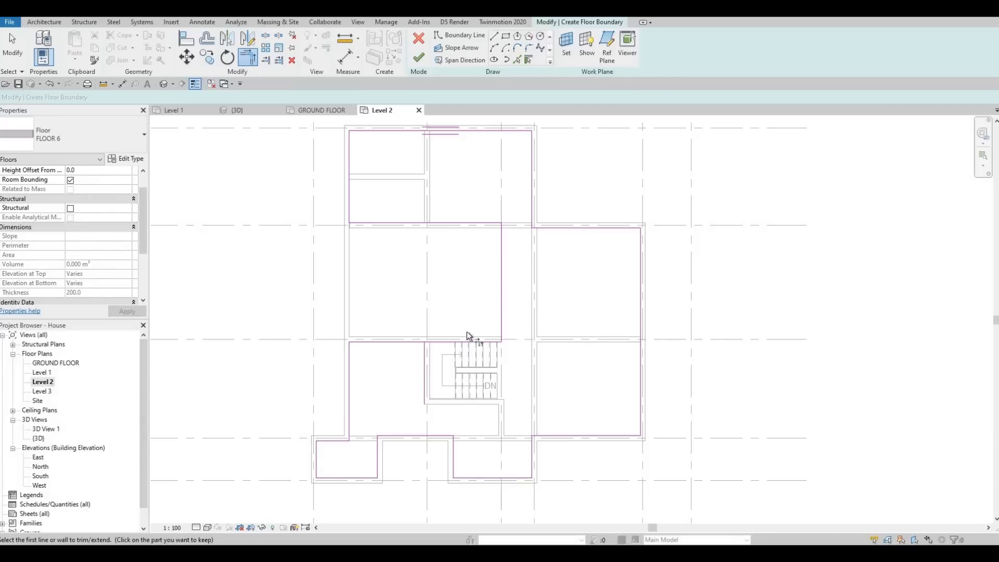
Add a boundary line along the right edge of the stairs, stretched from the grid D line to the lower stair wall
scroll(466, 333, up, 2)
key(Escape)
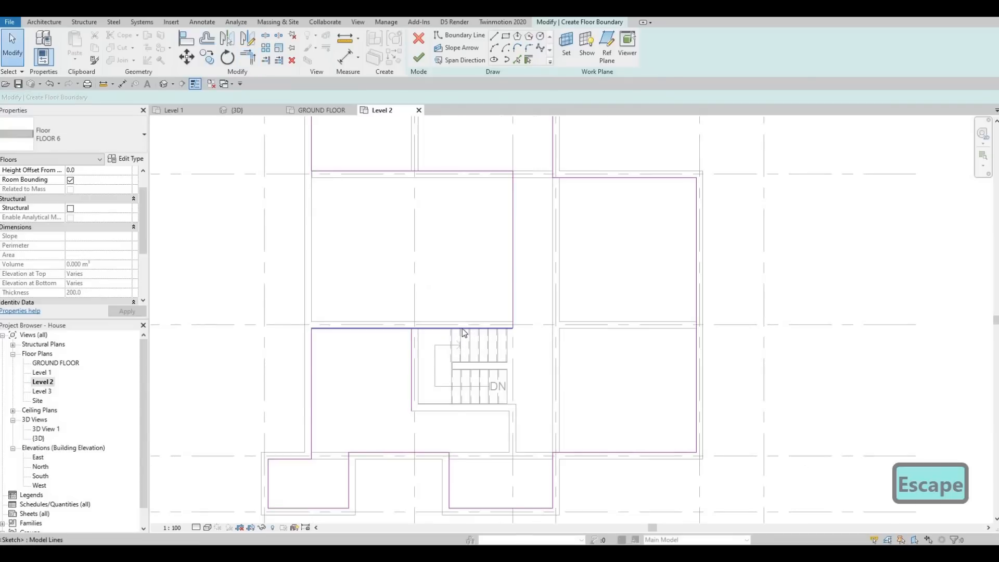
click(463, 329)
key(Escape)
key(Escape)
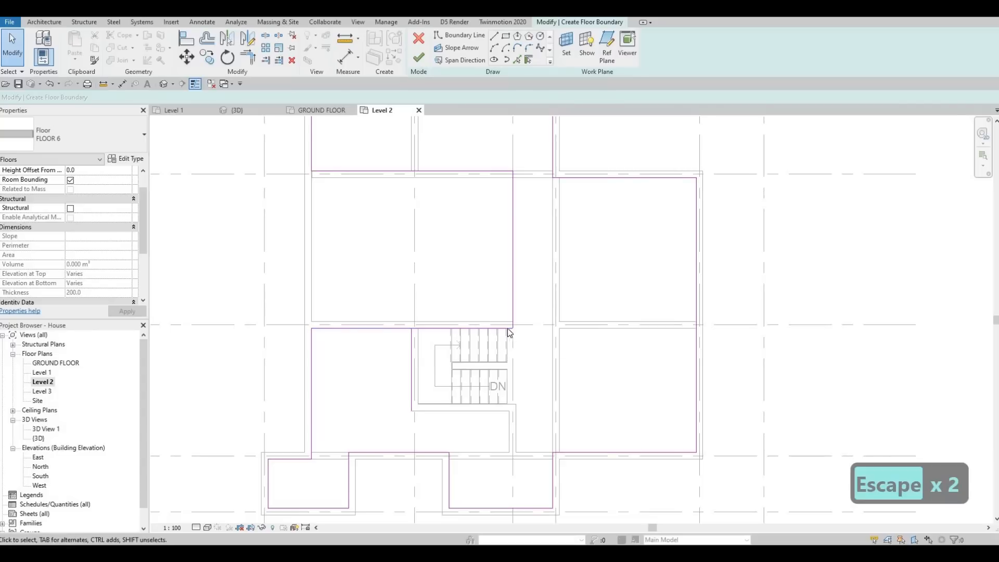
click(517, 59)
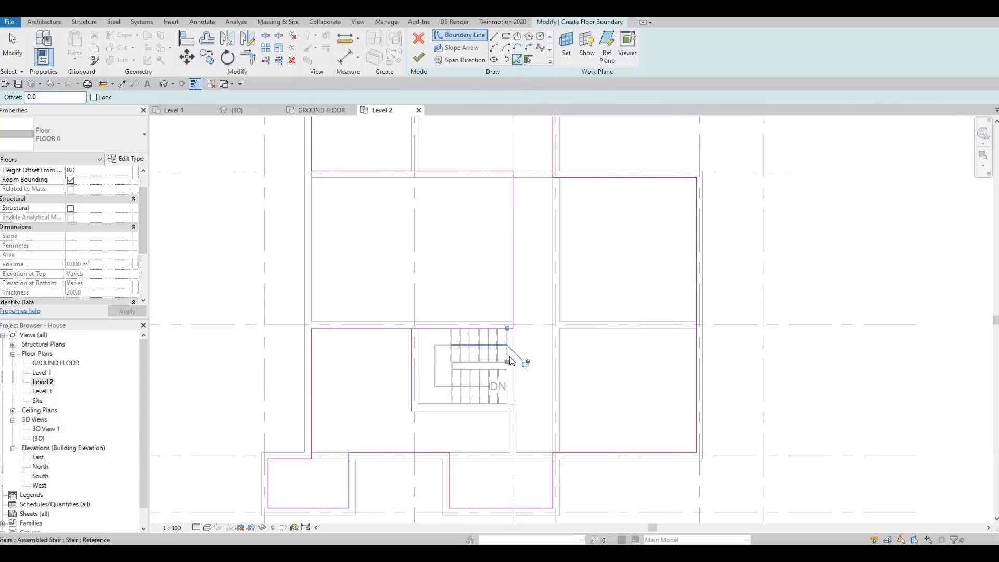
key(Escape)
key(Escape)
scroll(492, 361, up, 2)
click(507, 350)
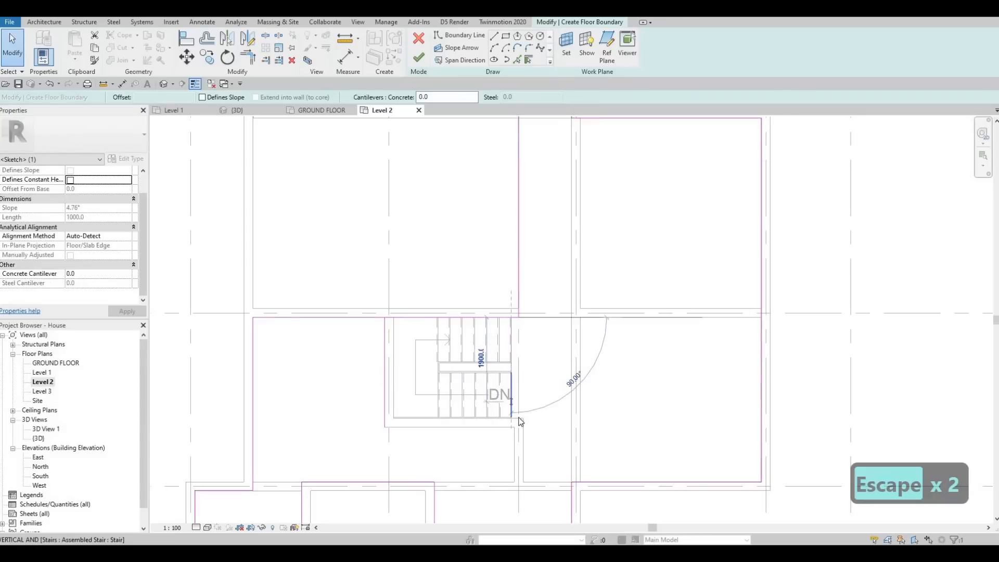
key(Escape)
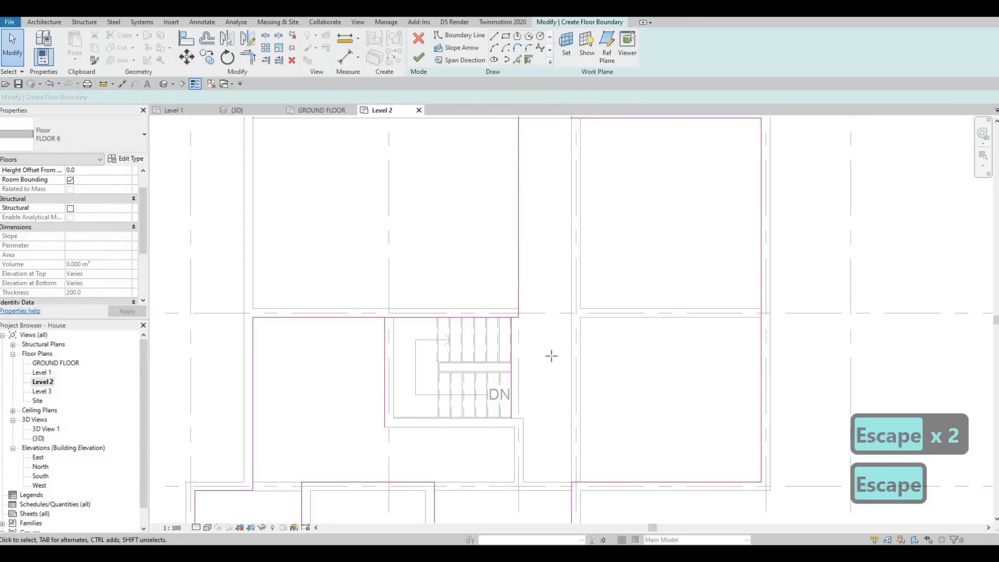
Draw a horizontal boundary line about 270 mm long from the stair edge line's lower end to the adjacent wall corner
scroll(515, 416, up, 3)
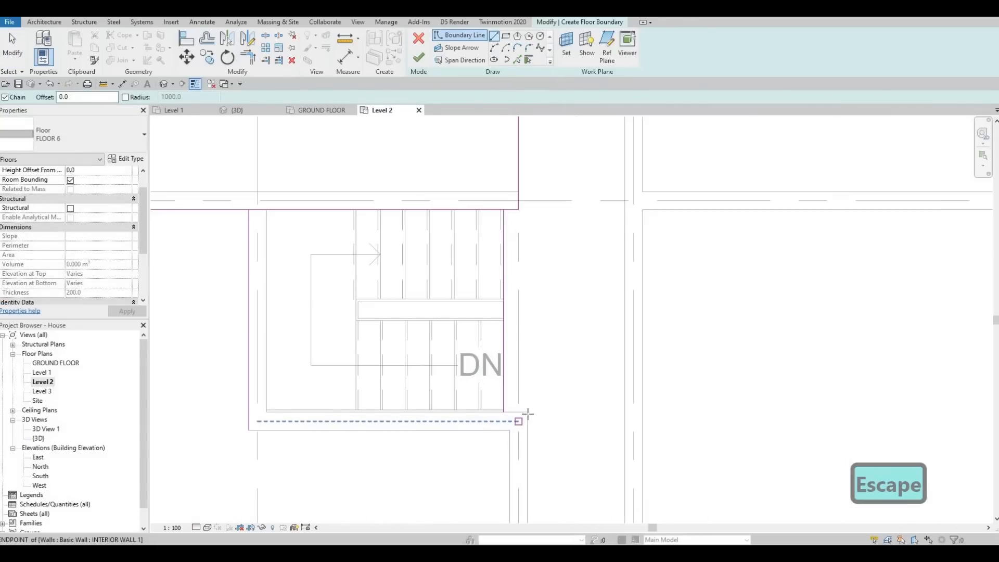
click(502, 413)
click(527, 413)
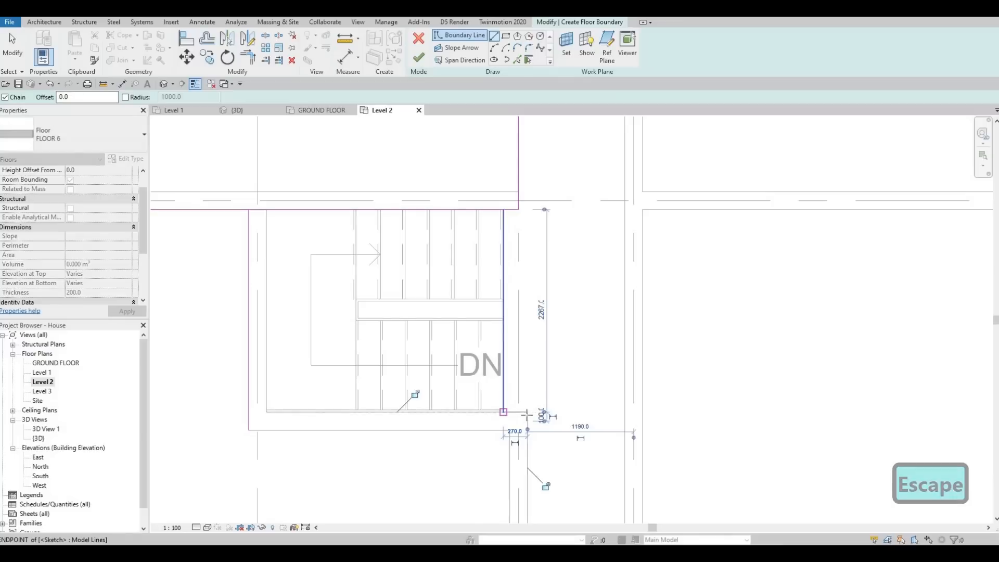
key(Escape)
scroll(535, 383, down, 4)
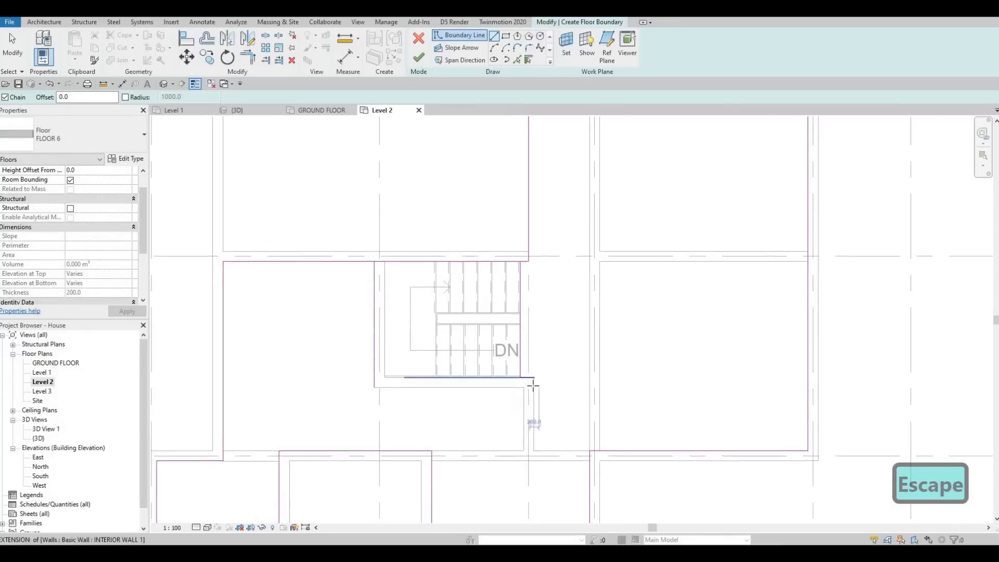
scroll(531, 404, up, 3)
scroll(526, 395, down, 3)
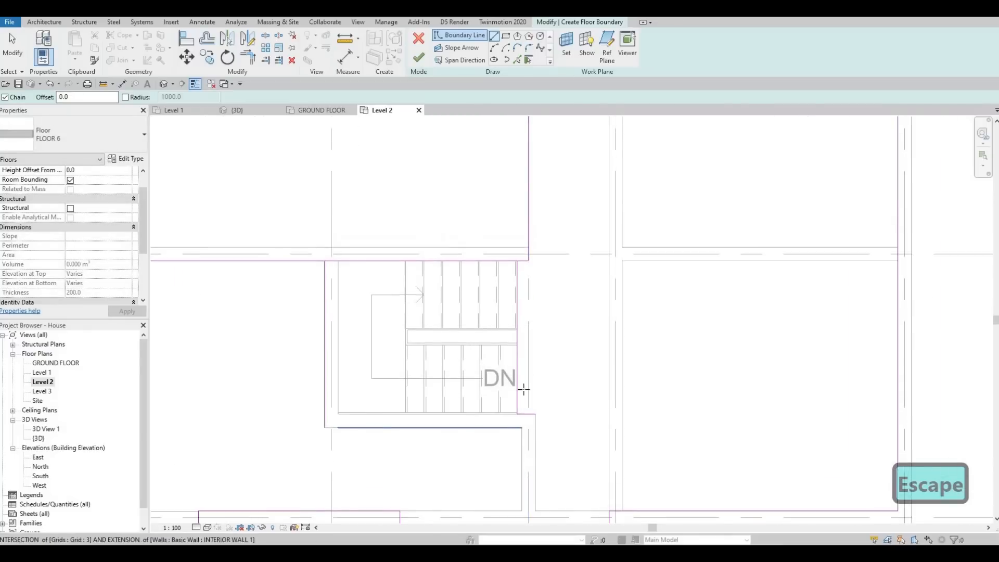
key(Escape)
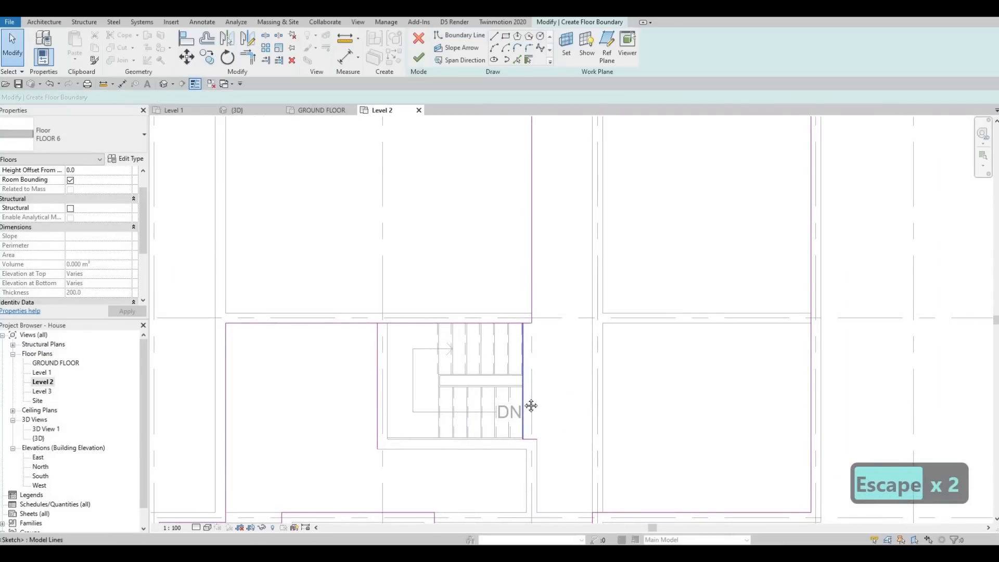
Try to finish the floor boundary sketch
scroll(515, 386, down, 2)
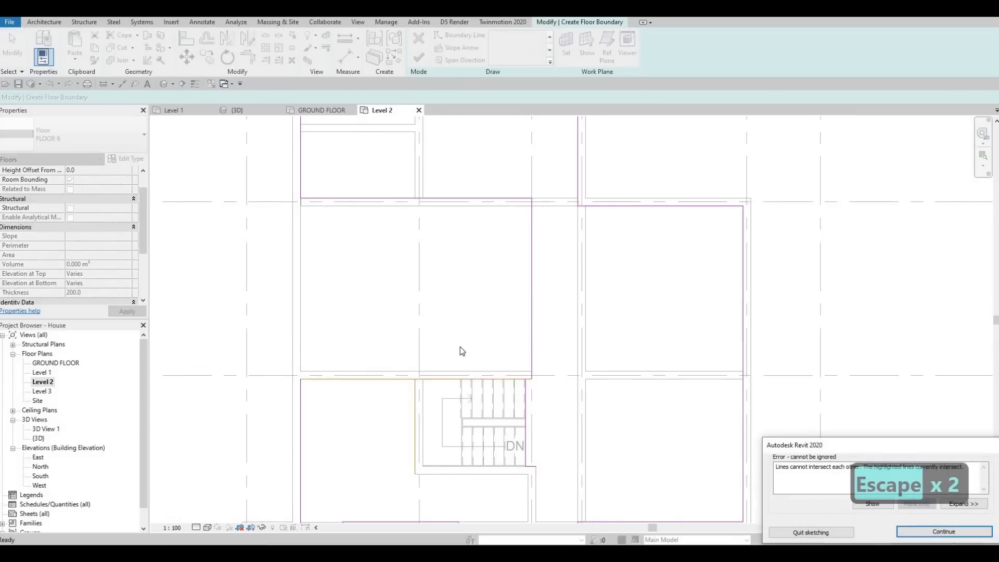
key(Escape)
key(t)
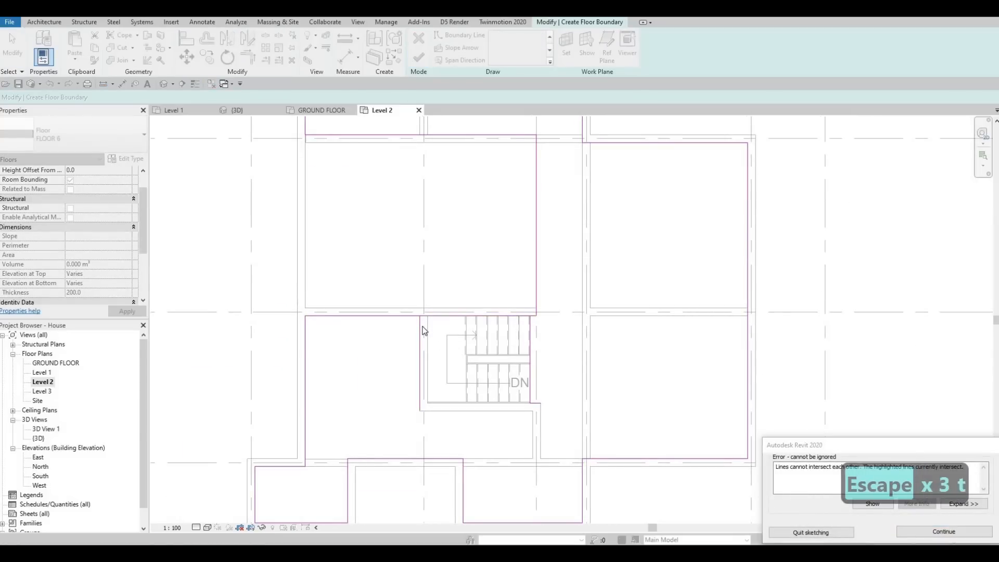
key(r)
key(Escape)
key(Escape)
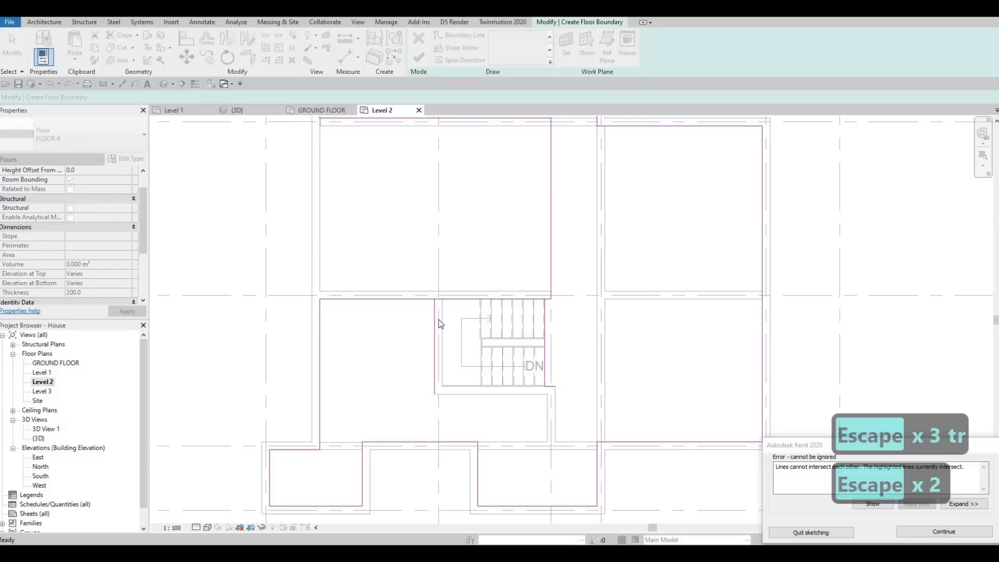
key(Escape)
key(Escape)
Trim the grid D boundary line to a corner with the vertical line at the stairs' left wall, unjoining the elements
key(t)
key(r)
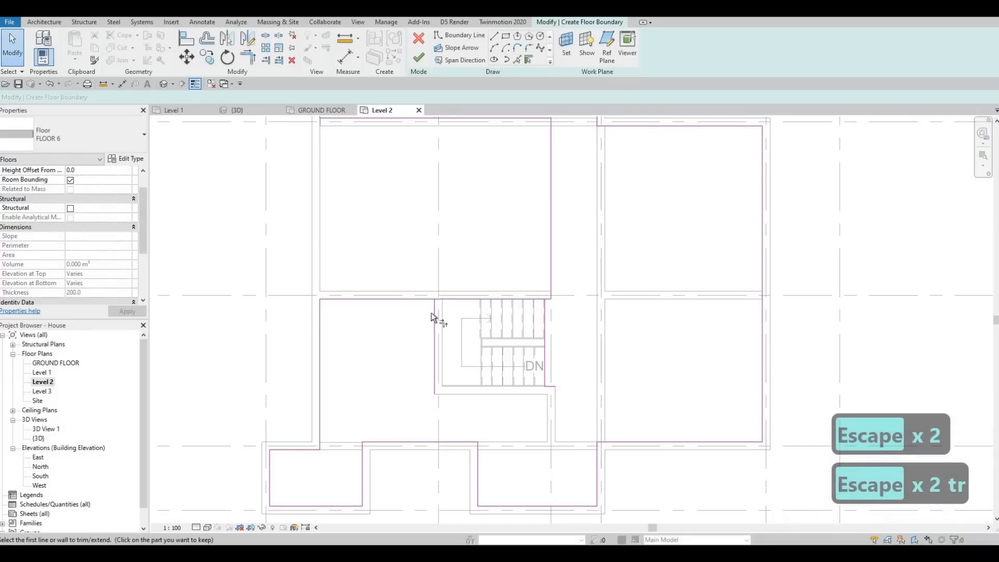
click(424, 299)
click(432, 322)
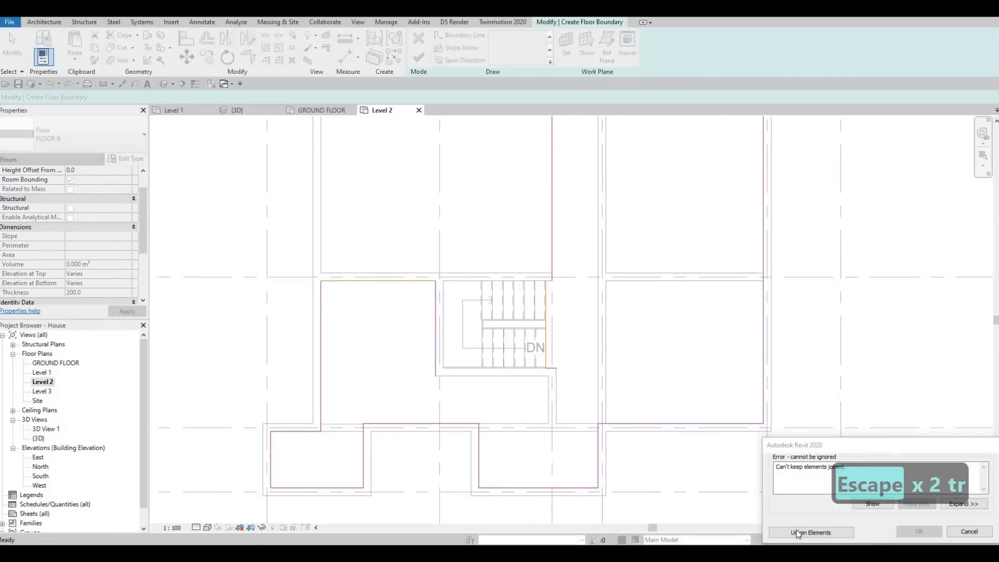
click(796, 531)
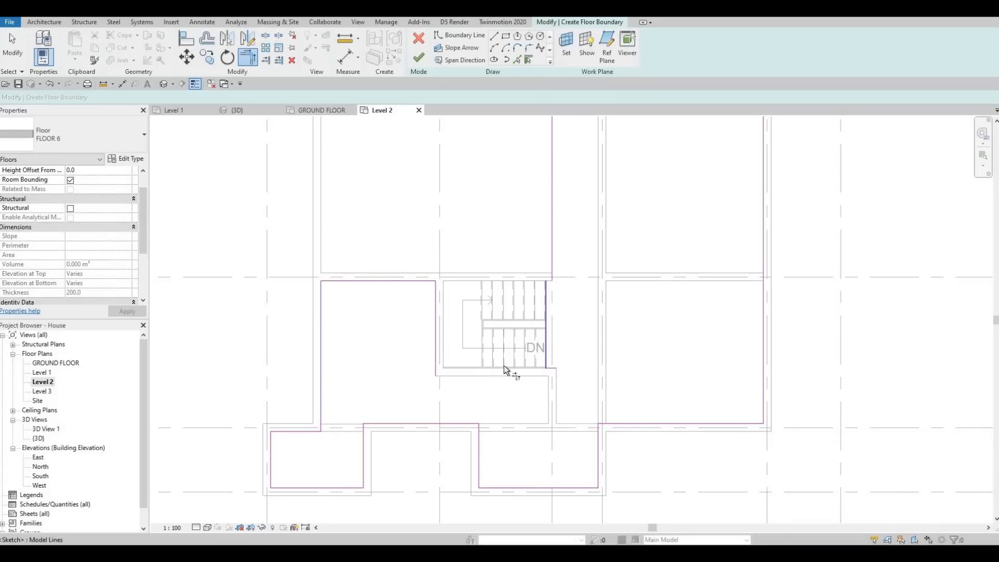
Add a boundary line along the lower face of the interior wall below the stairs
click(518, 60)
click(544, 375)
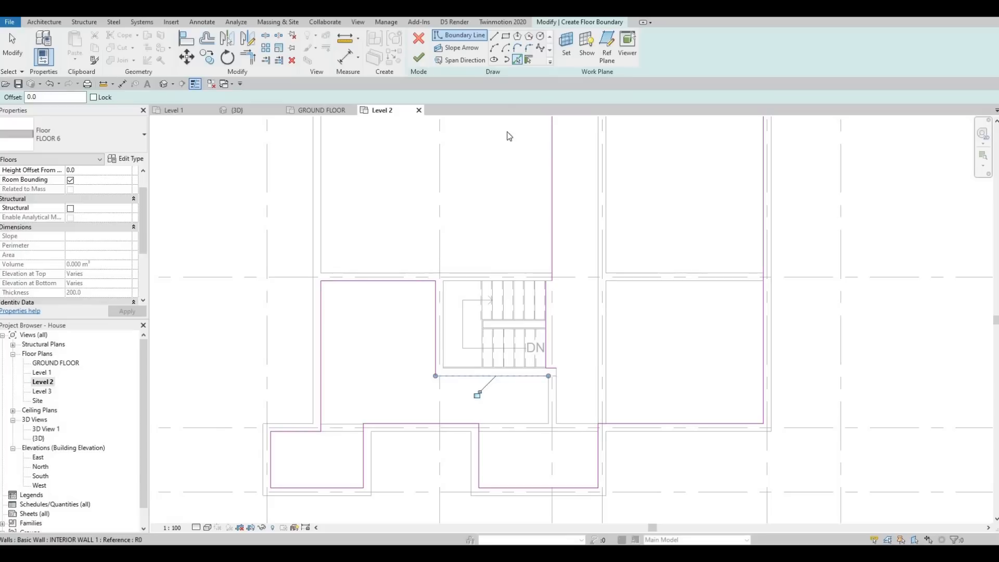
key(Escape)
Draw a vertical boundary line about 200 mm long down the right wall face from the corner beside the stairs
scroll(562, 383, up, 3)
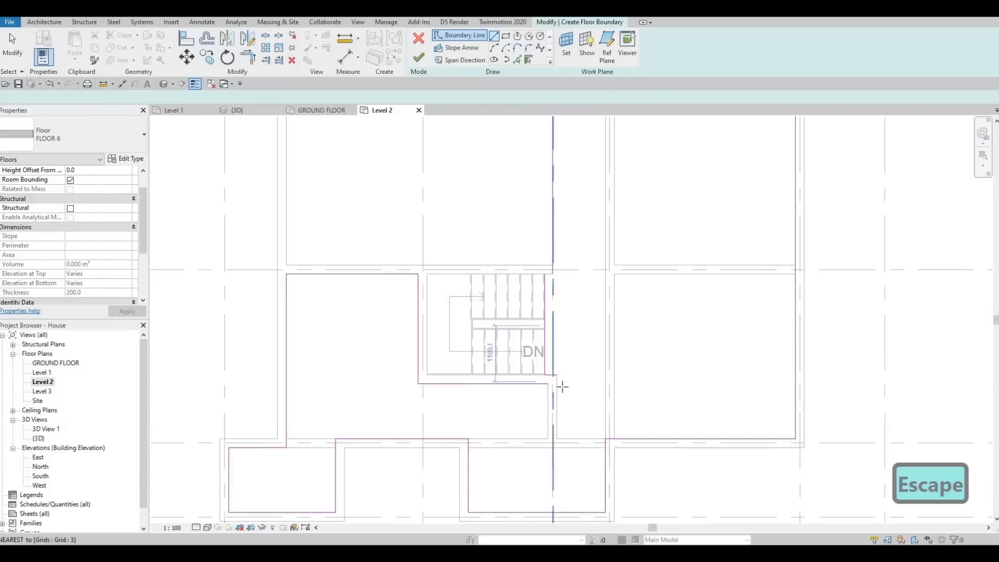
click(558, 394)
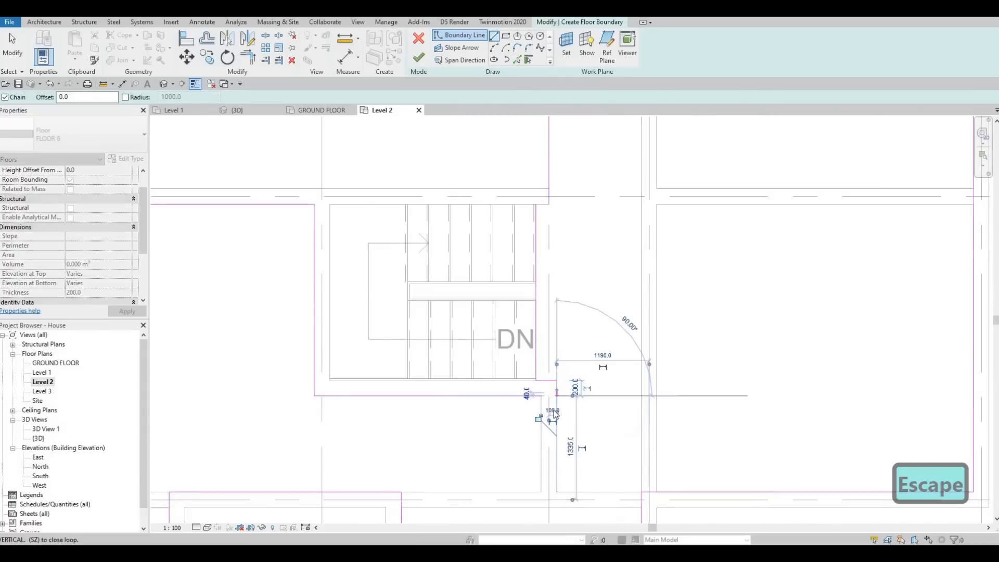
click(555, 396)
key(Escape)
key(Escape)
Trim the boundary line below the stairs to a corner with the short vertical line at the wall's right face
key(t)
key(r)
click(462, 390)
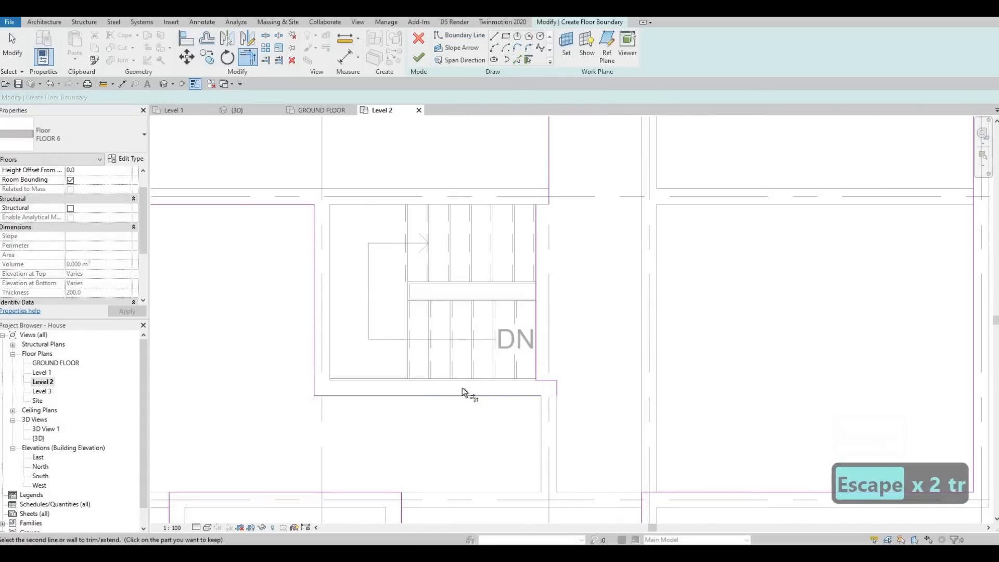
scroll(432, 318, down, 5)
key(Escape)
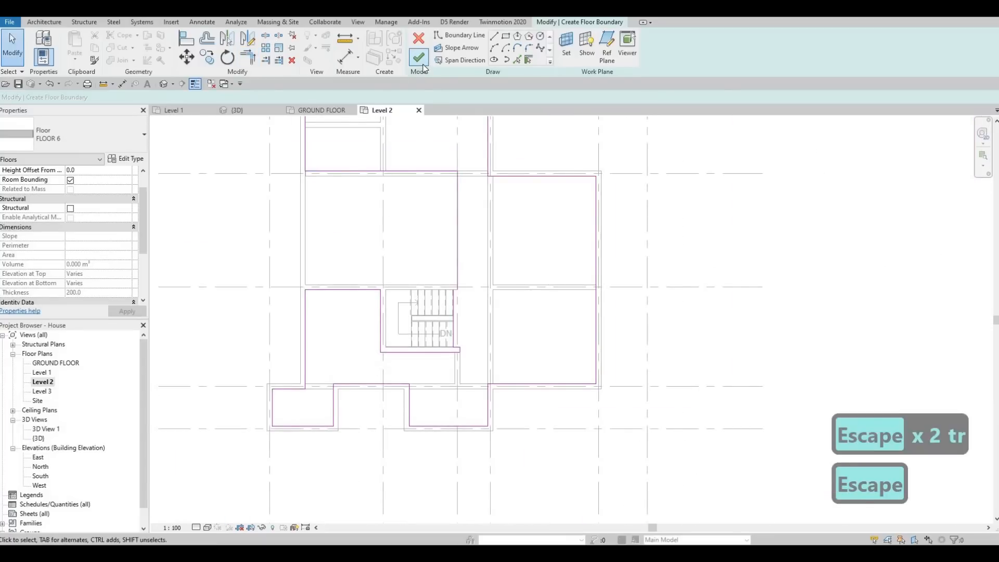
Try to finish the floor boundary sketch
click(420, 58)
scroll(485, 308, up, 4)
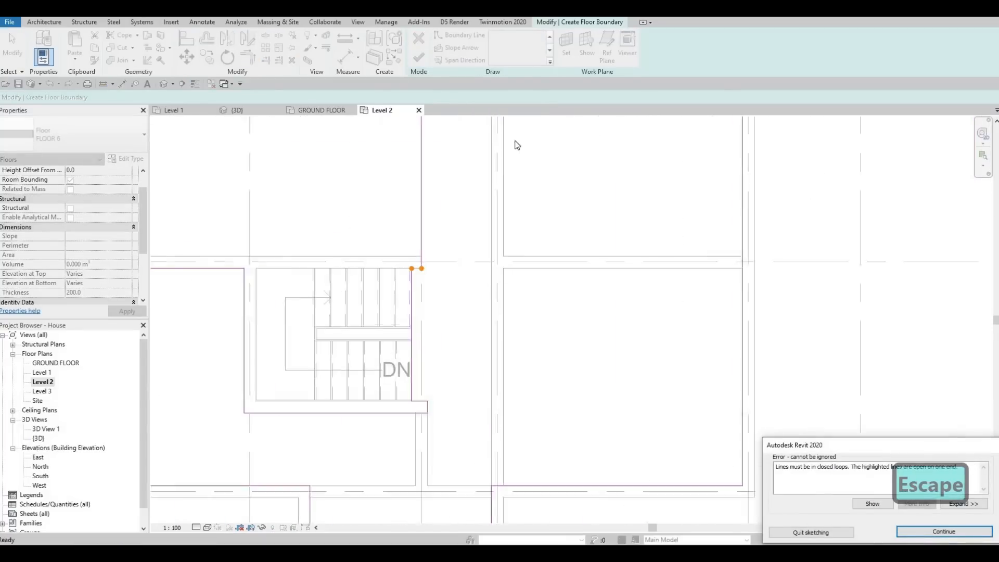
key(Escape)
Draw a short horizontal boundary line joining the stair edge line's upper end to the end of the grid 3 line
scroll(470, 268, up, 3)
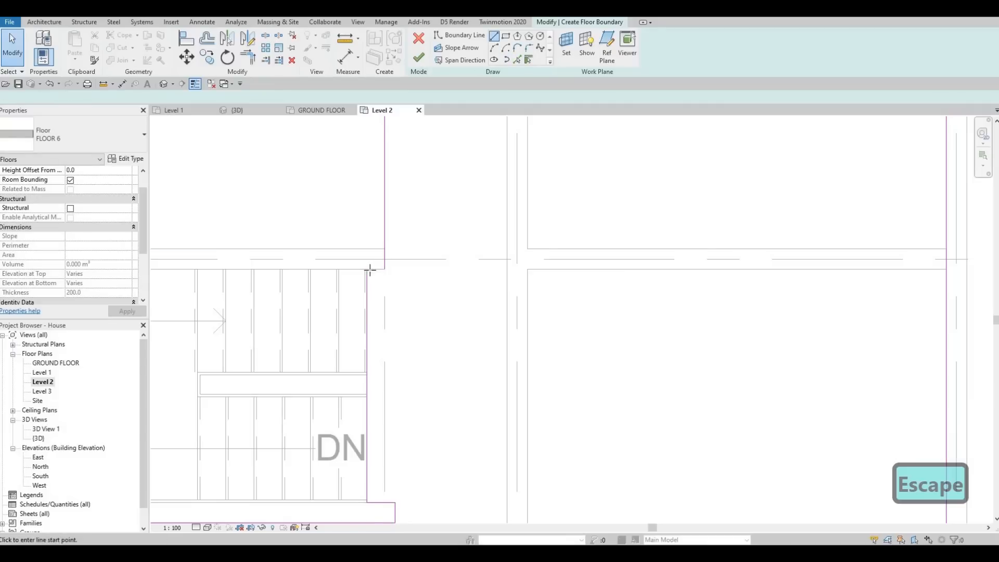
click(368, 270)
click(384, 270)
key(Escape)
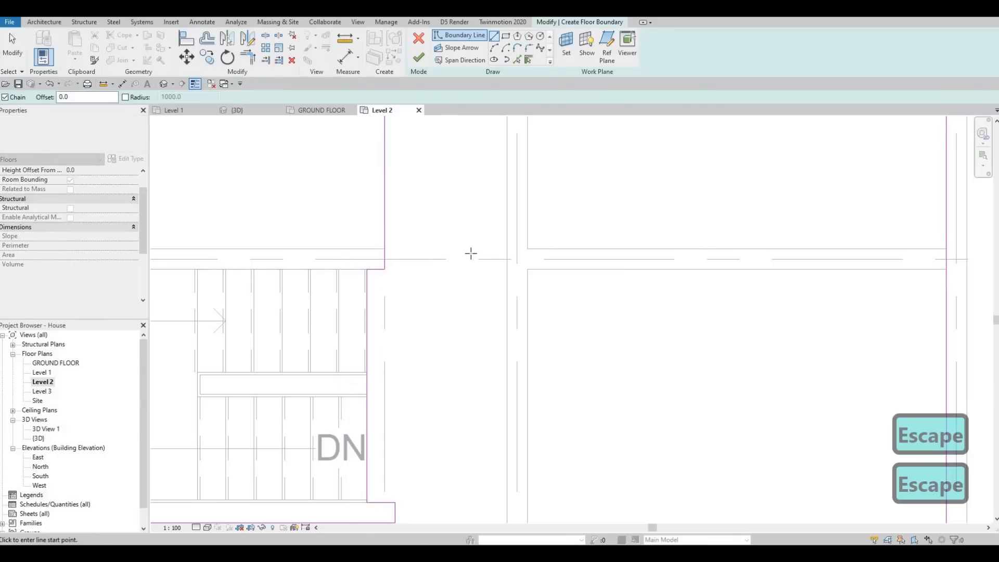
scroll(451, 156, down, 5)
key(Escape)
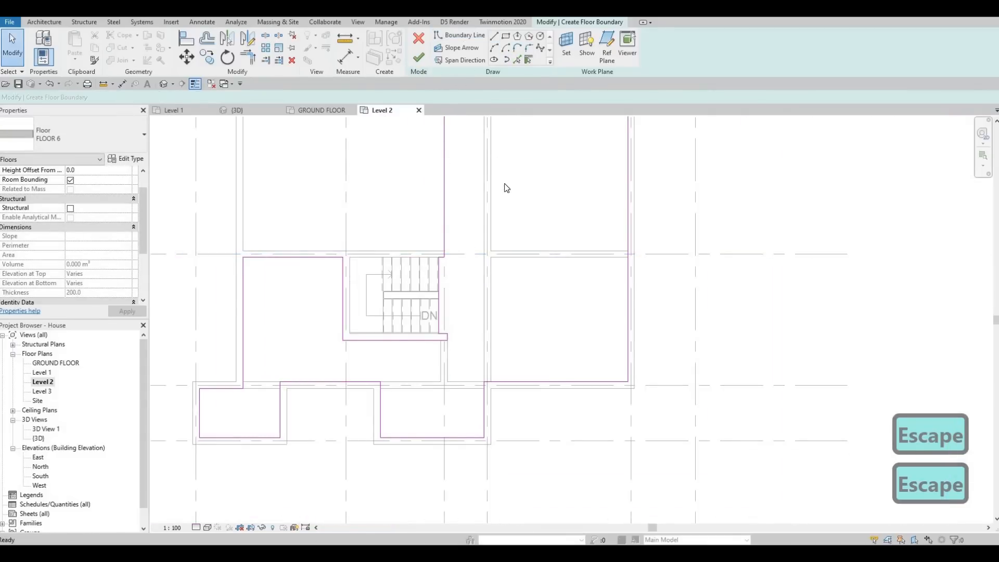
Finish the FLOOR 6 boundary sketch and switch to the 3D view with nothing selected
click(419, 57)
click(574, 284)
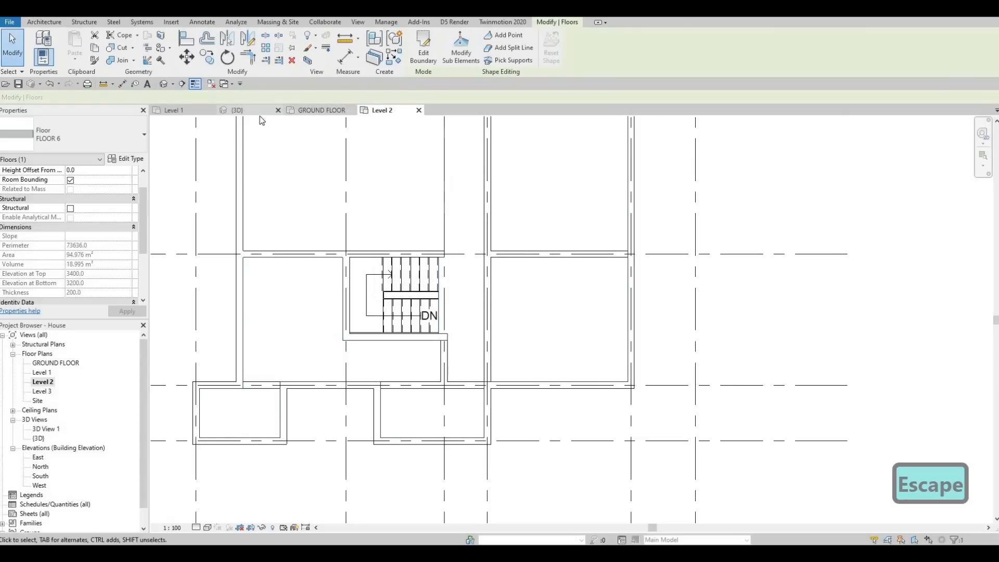
click(249, 111)
key(Escape)
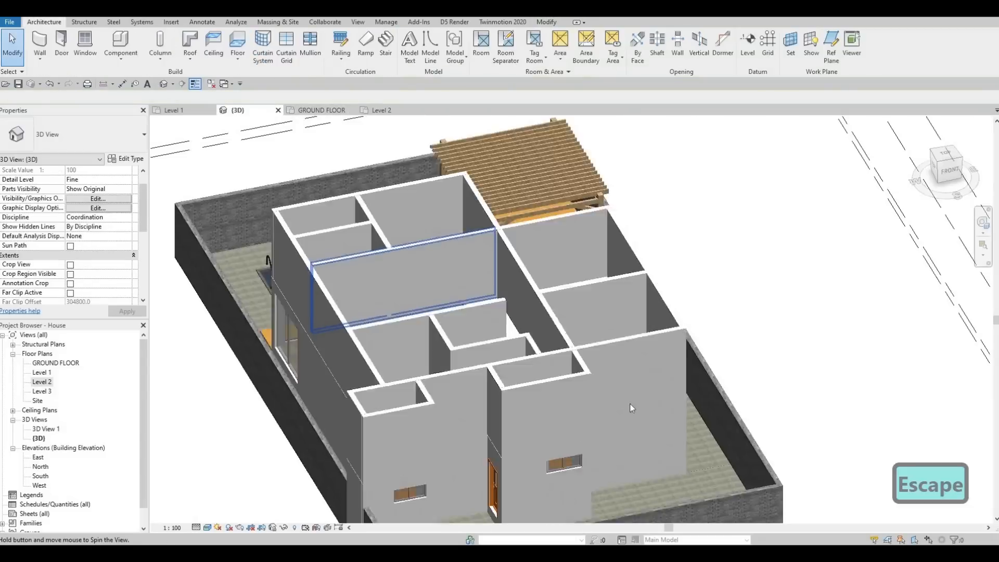
Examine the new floor around the stair and living room openings in 3D, and save the project
shift+middle_drag(632, 408, 482, 485)
scroll(610, 229, up, 3)
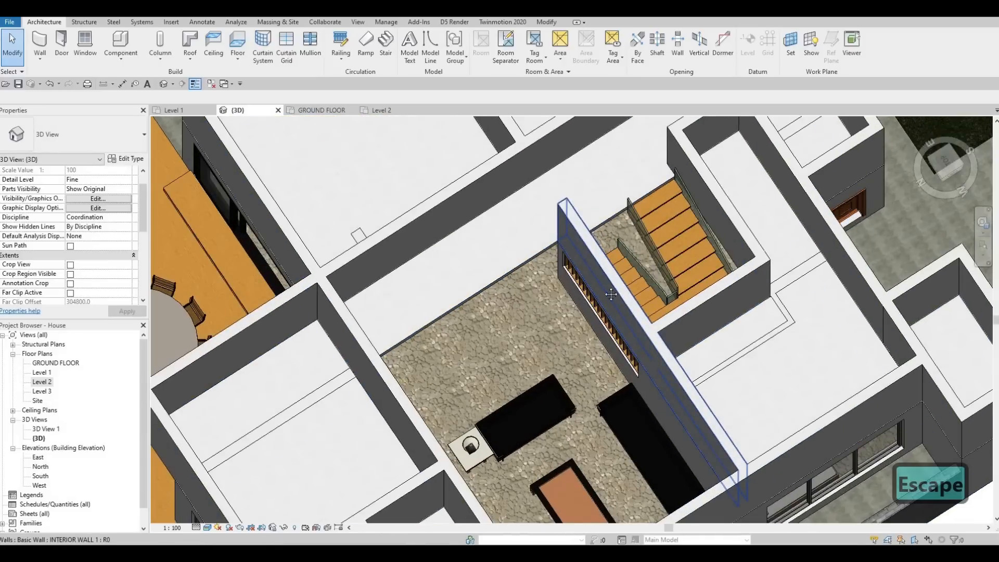
scroll(611, 294, down, 5)
shift+middle_drag(599, 284, 540, 268)
middle_drag(551, 359, 575, 166)
scroll(575, 166, down, 3)
shift+middle_drag(421, 312, 441, 281)
scroll(431, 294, up, 1)
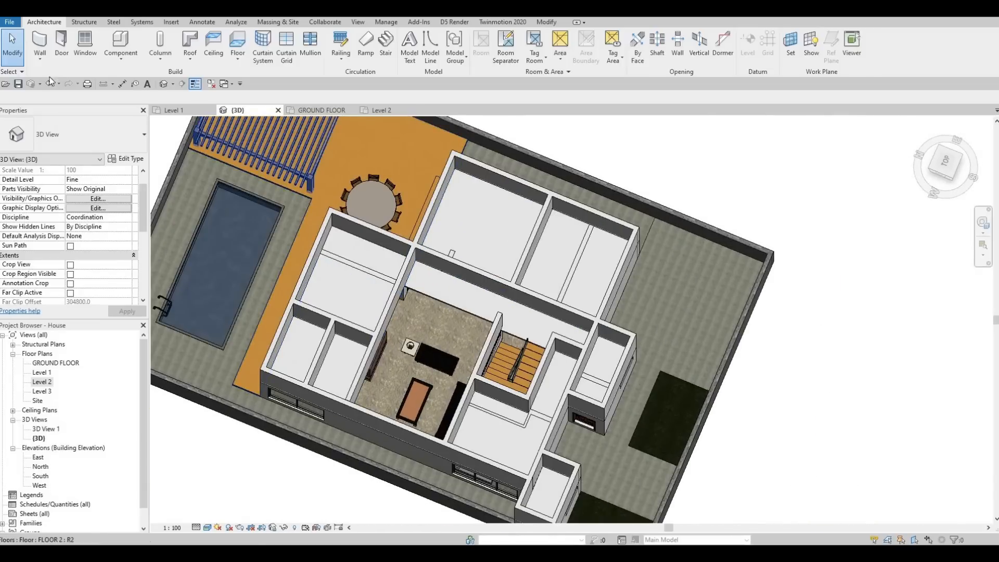
key(ctrl+s)
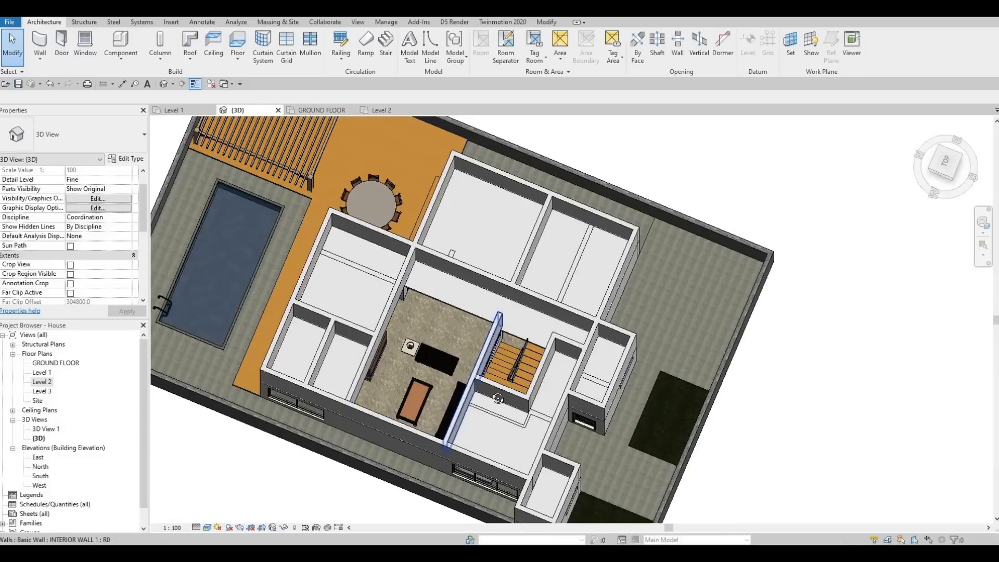
Attach the top of the Level 1 interior wall protruding through the floor of the large corner room to FLOOR 6
shift+middle_drag(446, 346, 544, 279)
scroll(545, 291, up, 1)
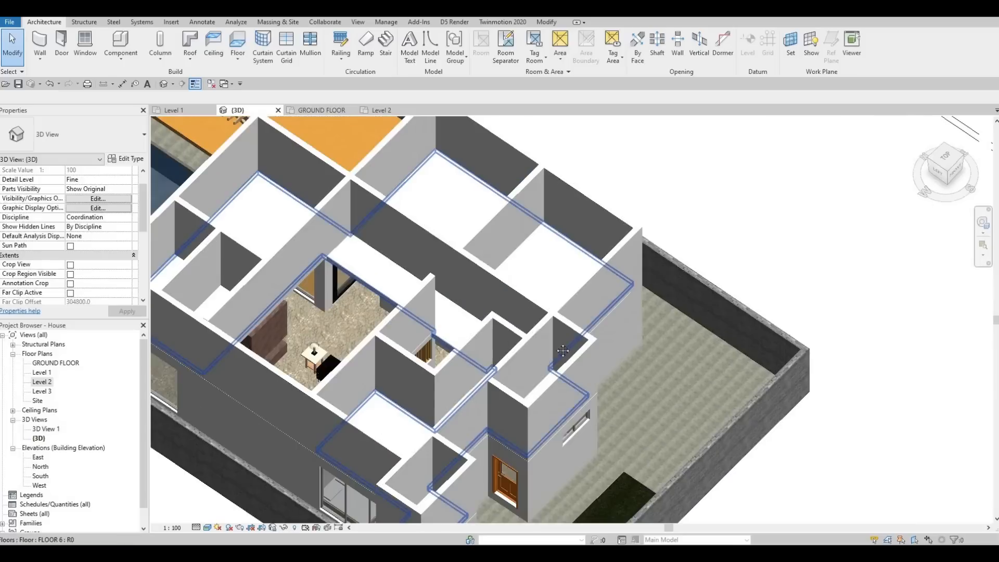
shift+middle_drag(590, 240, 630, 260)
click(630, 261)
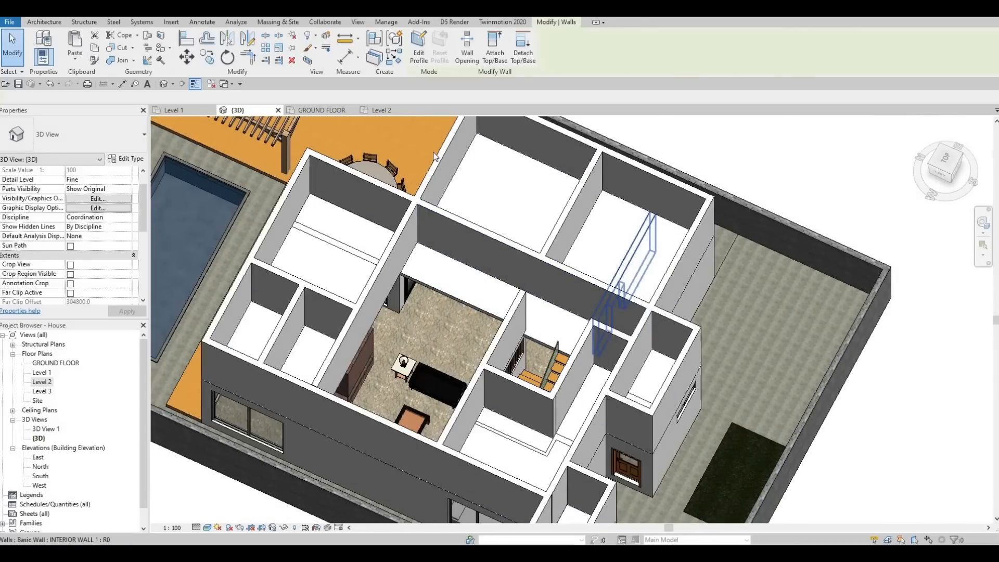
click(490, 57)
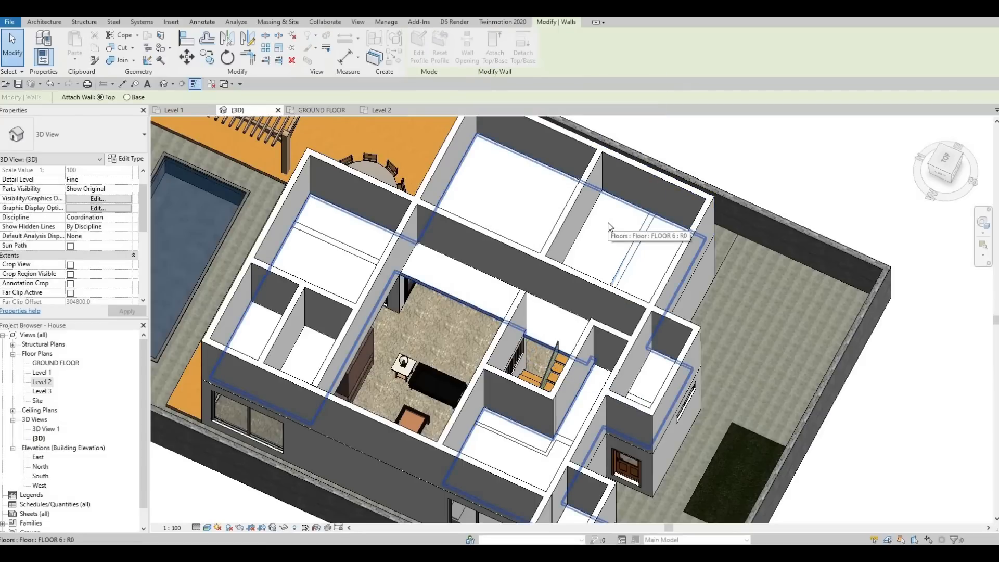
click(610, 227)
Attach the tops of the Level 1 walls protruding into the room beside the stairs to FLOOR 6
middle_drag(561, 442, 571, 393)
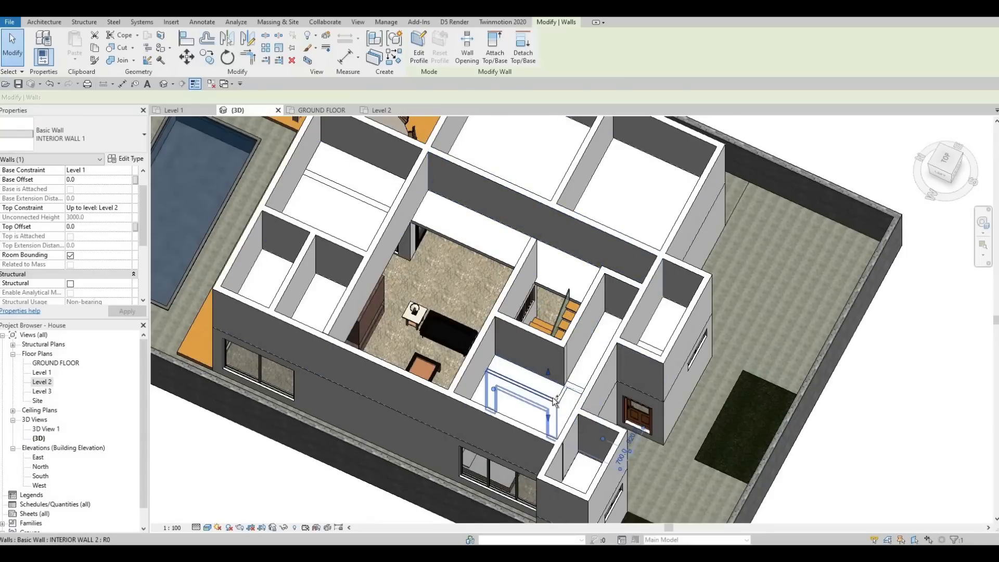
ctrl+click(567, 398)
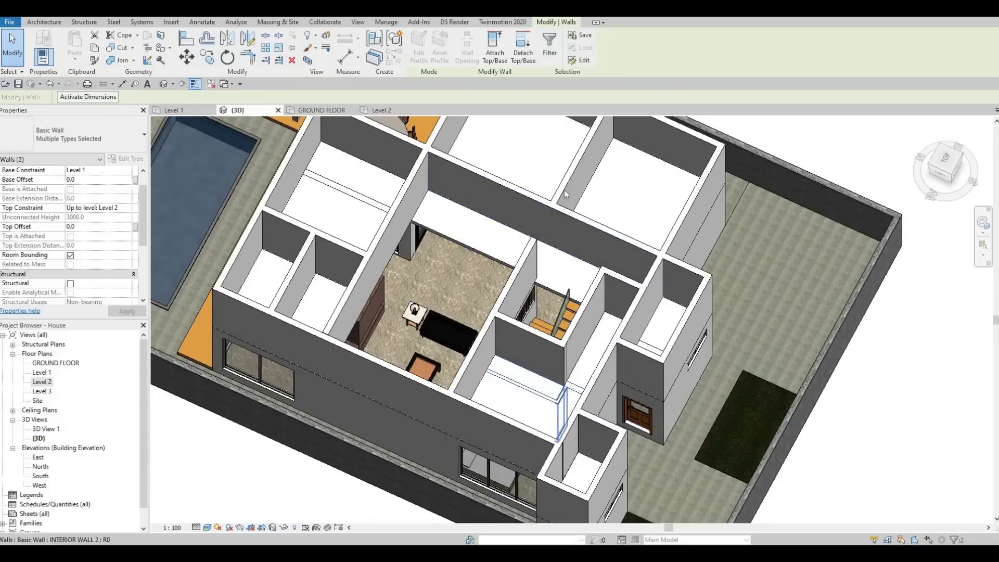
click(551, 414)
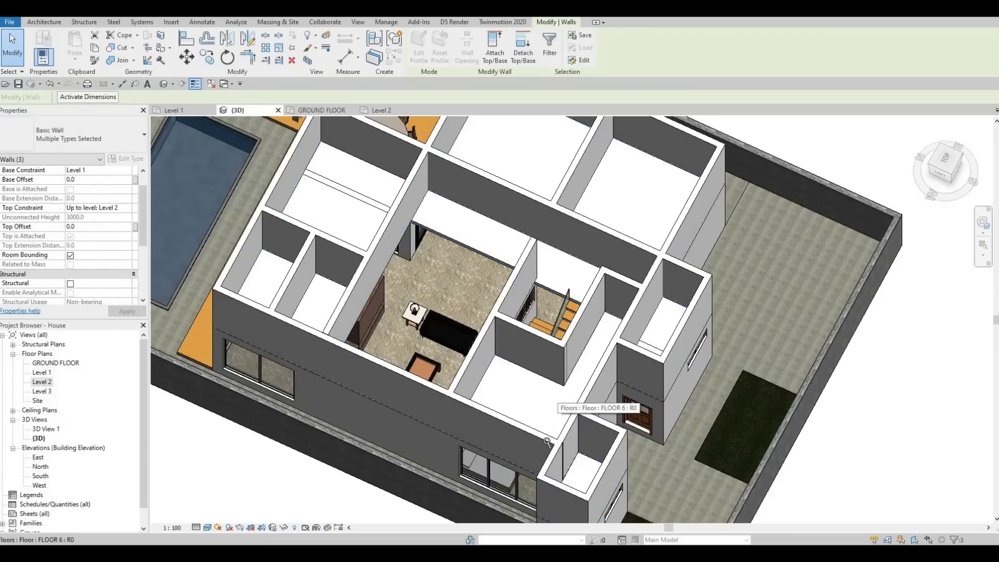
Attach the top of the interior wall protruding in the narrow projecting room above the entrance door to FLOOR 6
scroll(547, 442, up, 5)
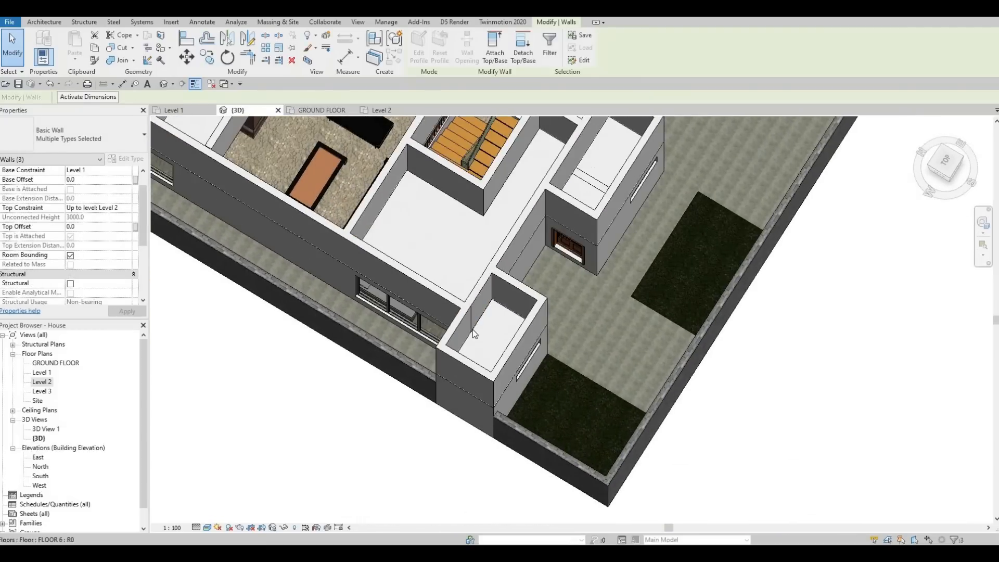
scroll(542, 286, up, 3)
scroll(572, 286, down, 2)
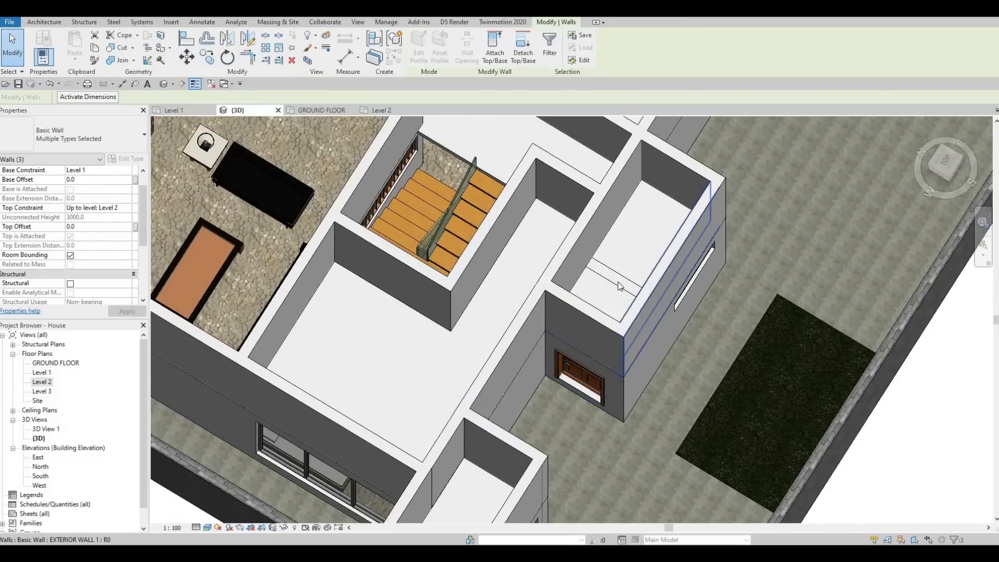
click(489, 52)
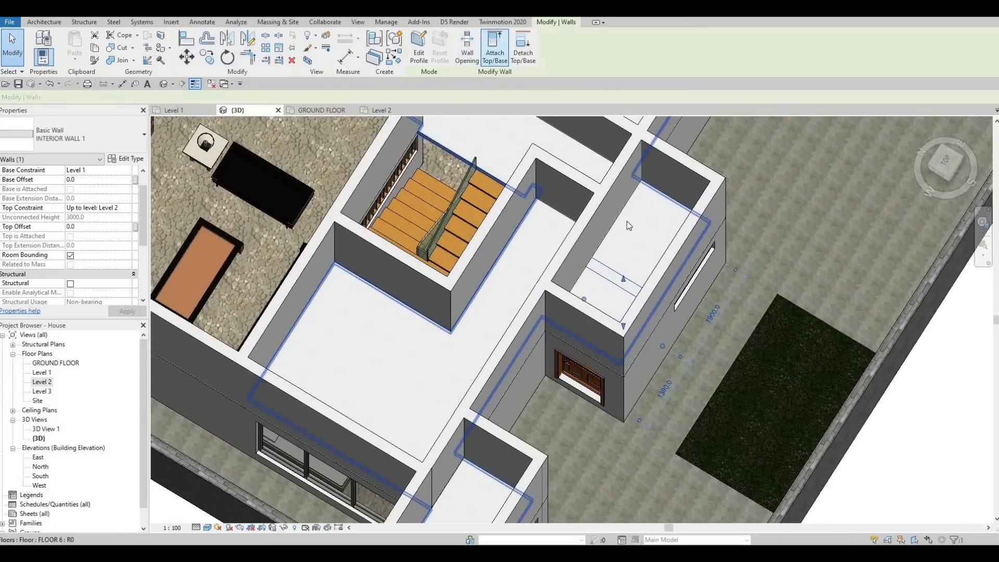
click(544, 233)
Attach the top of the exterior wall crossing the room between the pool and the dining table to FLOOR 6
scroll(547, 313, down, 4)
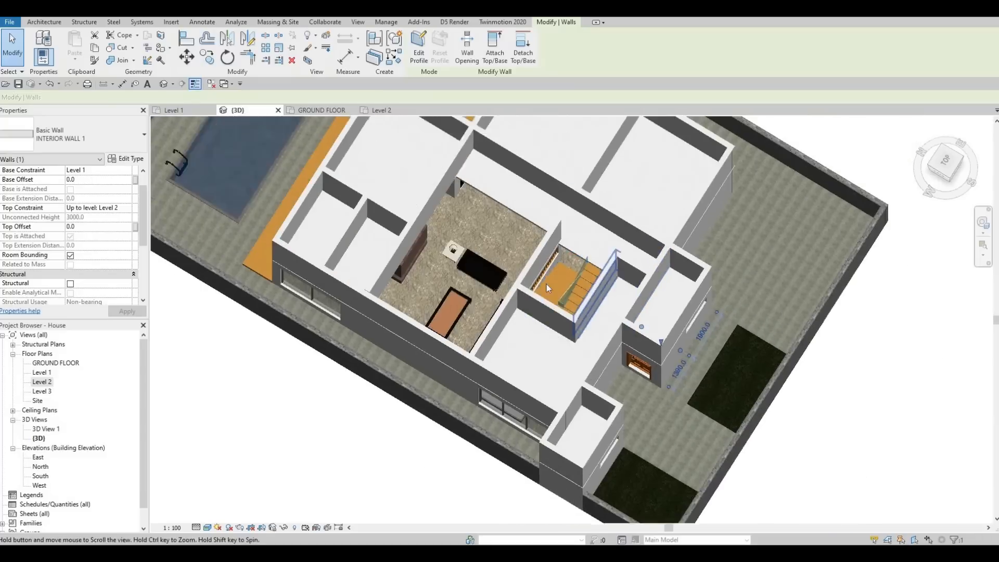
scroll(500, 172, up, 2)
click(499, 167)
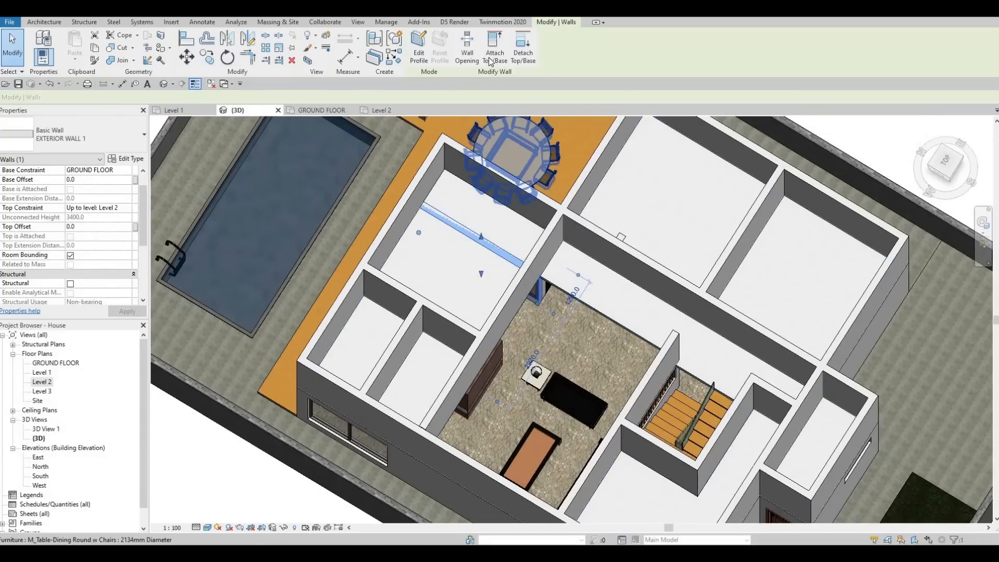
click(507, 228)
key(Escape)
shift+middle_drag(486, 176, 497, 146)
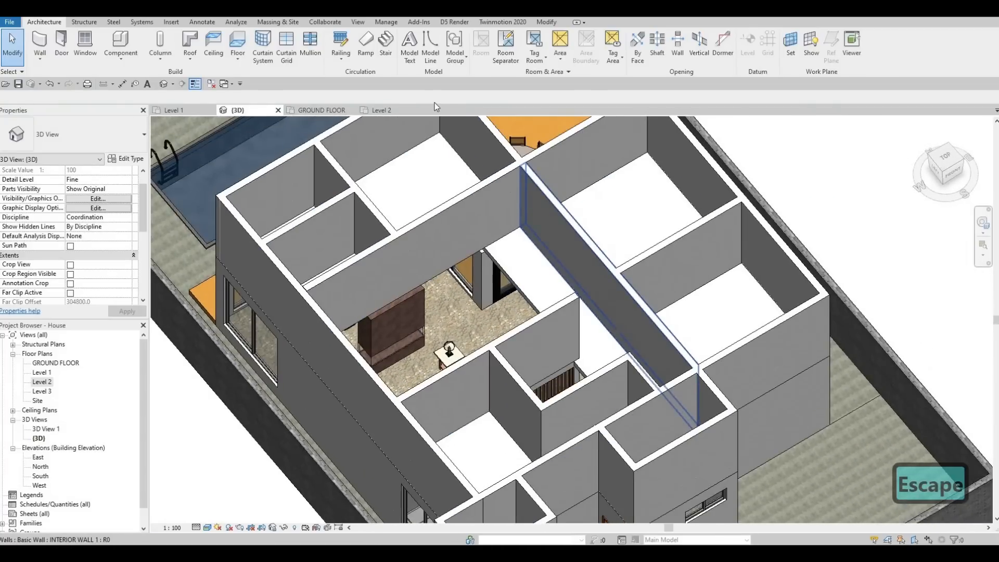
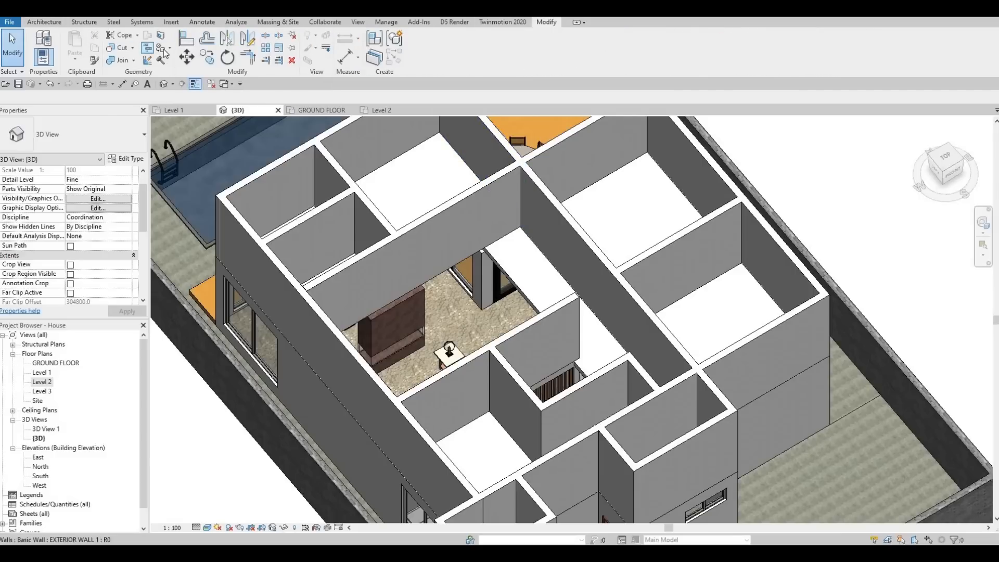
Paint the top face of the upper floor with the Wood - Teak material
click(164, 53)
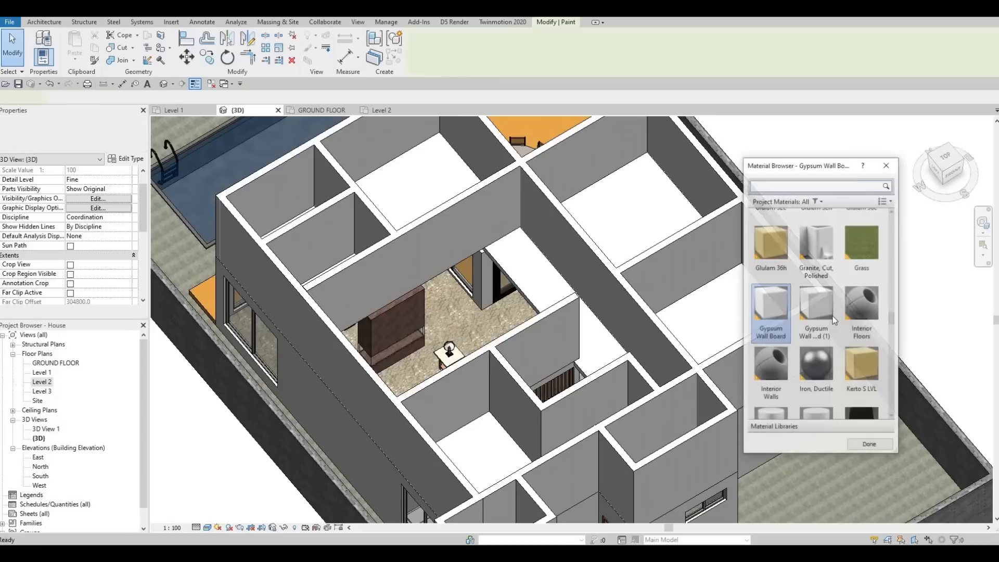
scroll(827, 360, down, 5)
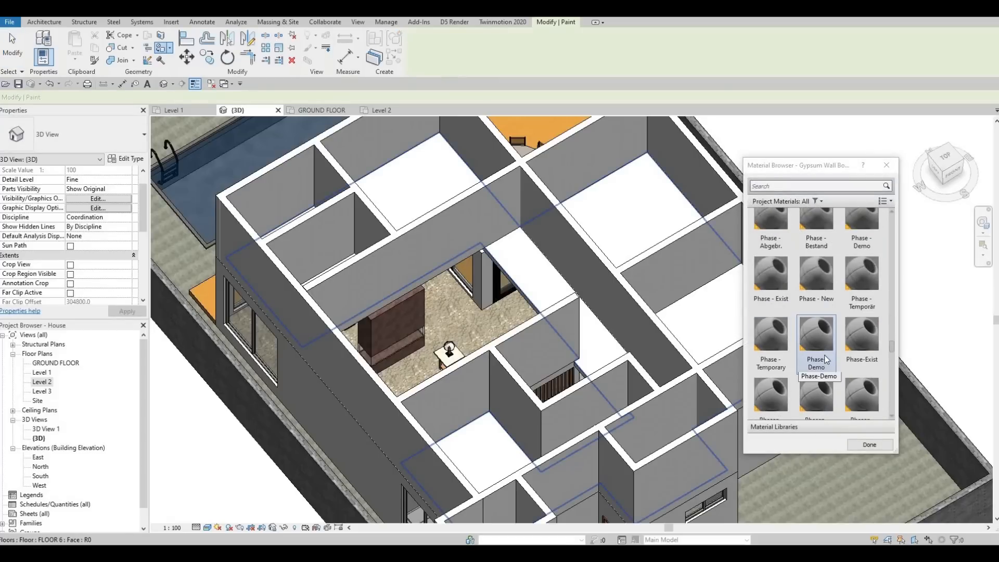
scroll(826, 359, down, 5)
scroll(827, 372, down, 5)
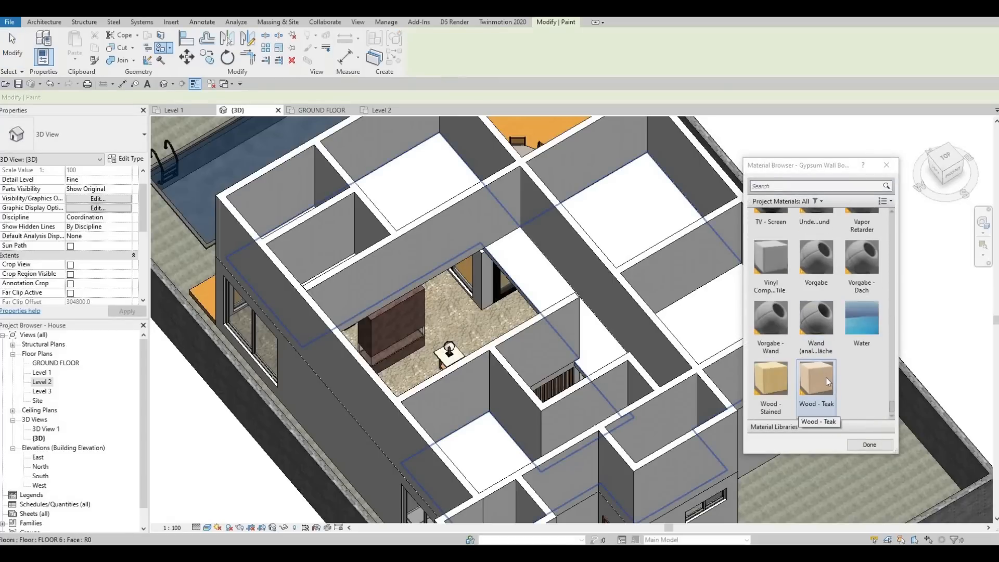
scroll(826, 385, up, 3)
scroll(827, 388, down, 3)
click(816, 385)
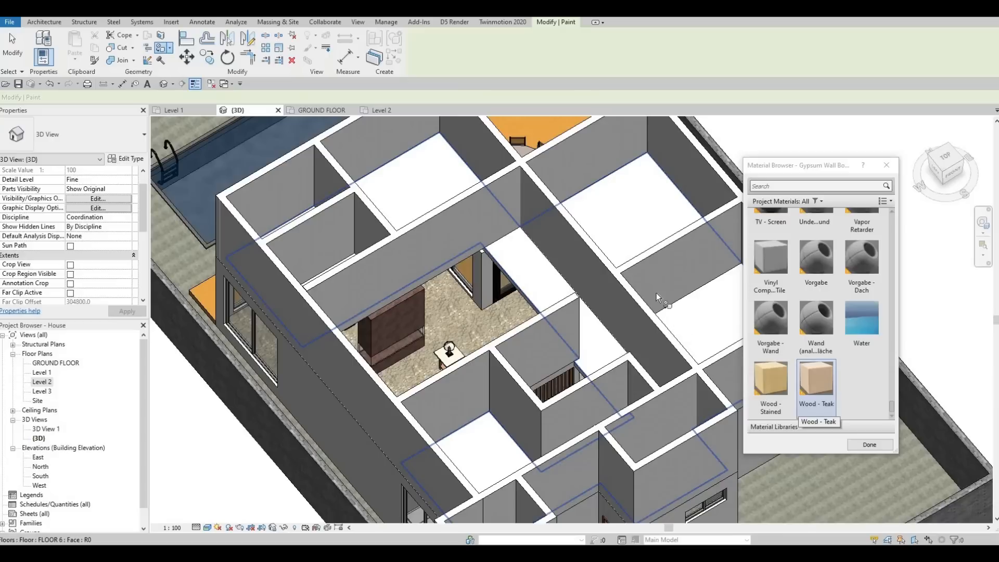
click(636, 232)
key(Escape)
key(Escape)
key(Escape)
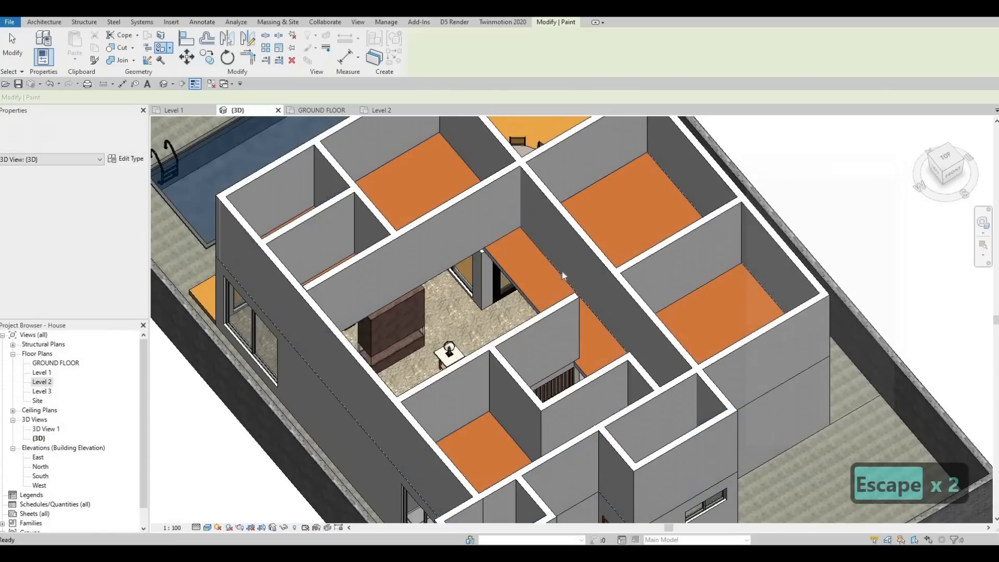
Examine the painted upper floor around the stair opening, the corridor and the void above the living room
mouse_move(635, 285)
shift+middle_down()
mouse_move(661, 291)
mouse_move(502, 323)
mouse_move(630, 318)
mouse_move(531, 188)
mouse_move(541, 200)
mouse_move(523, 213)
mouse_move(534, 243)
mouse_move(536, 363)
shift+middle_up()
scroll(524, 220, up, 5)
scroll(526, 223, up, 1)
scroll(535, 249, down, 2)
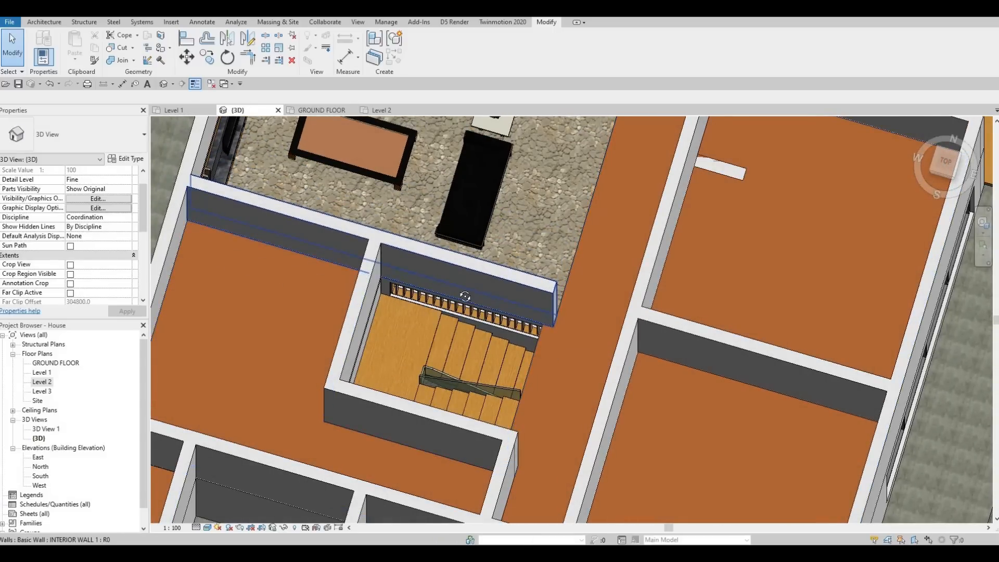
shift+middle_drag(463, 294, 553, 264)
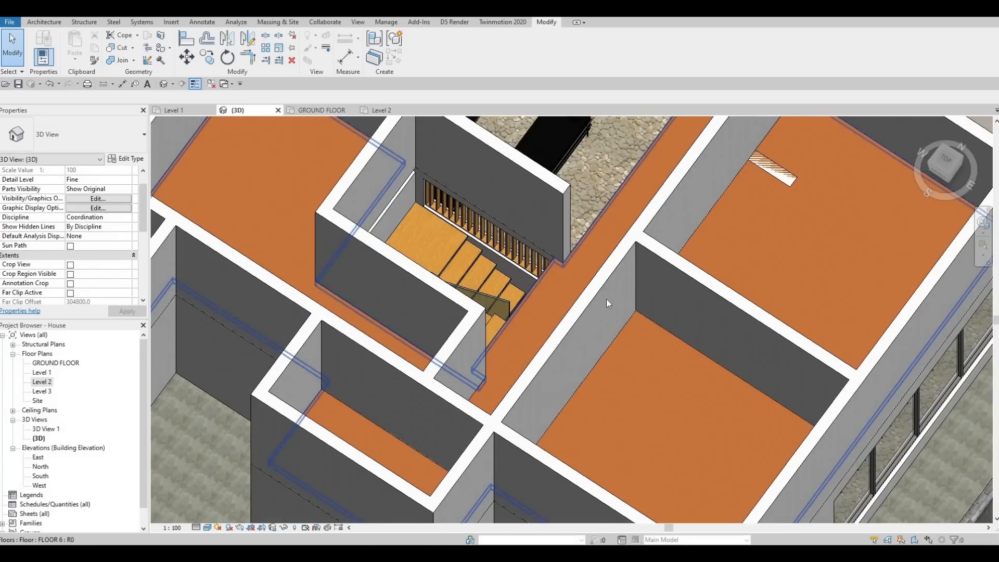
shift+middle_drag(606, 299, 677, 236)
shift+middle_drag(601, 286, 642, 196)
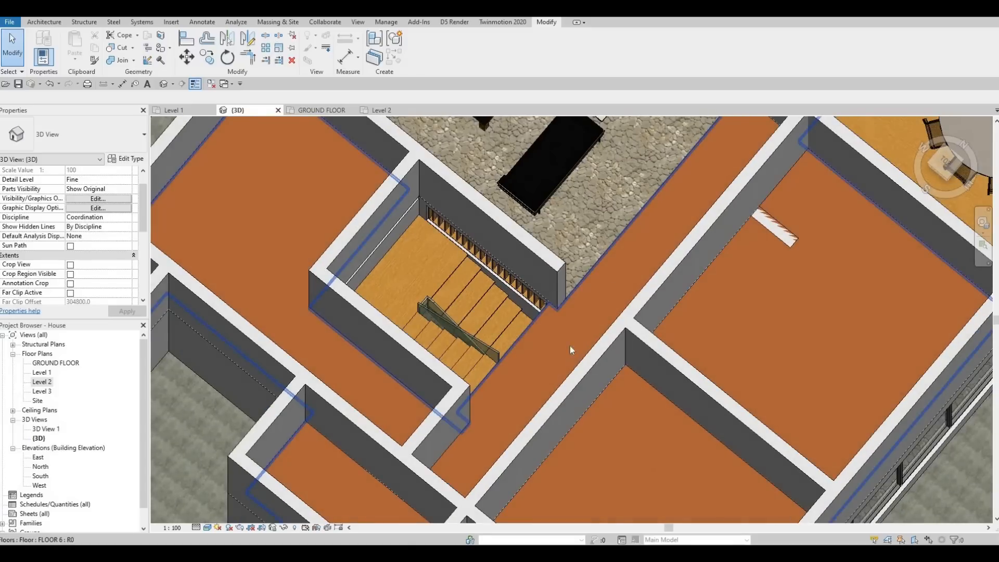
shift+middle_drag(570, 346, 576, 273)
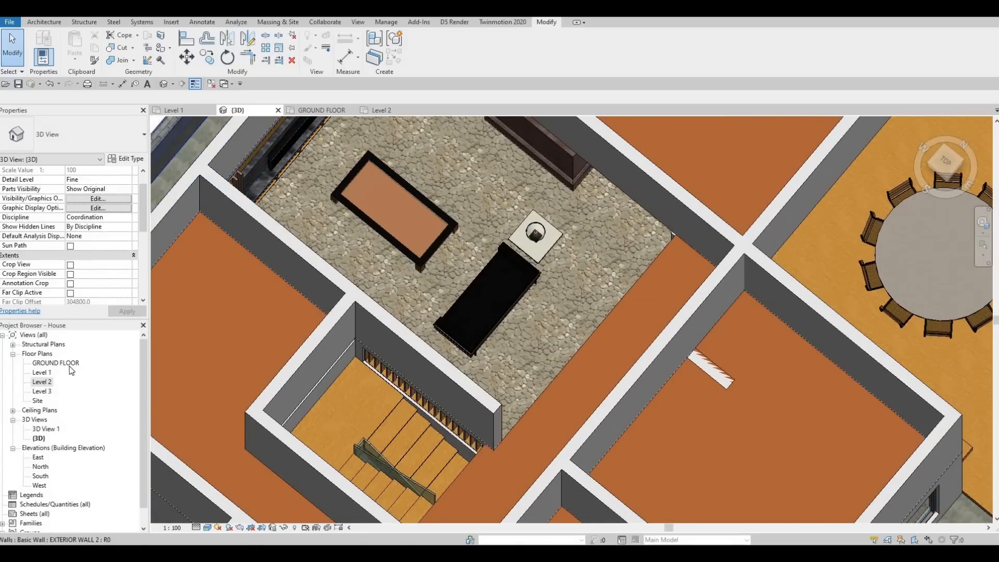
In the Level 2 plan, draw a Curtain Wall about 1 m long from the interior wall along the open end of the upper stair flight
double_click(41, 381)
scroll(356, 260, down, 3)
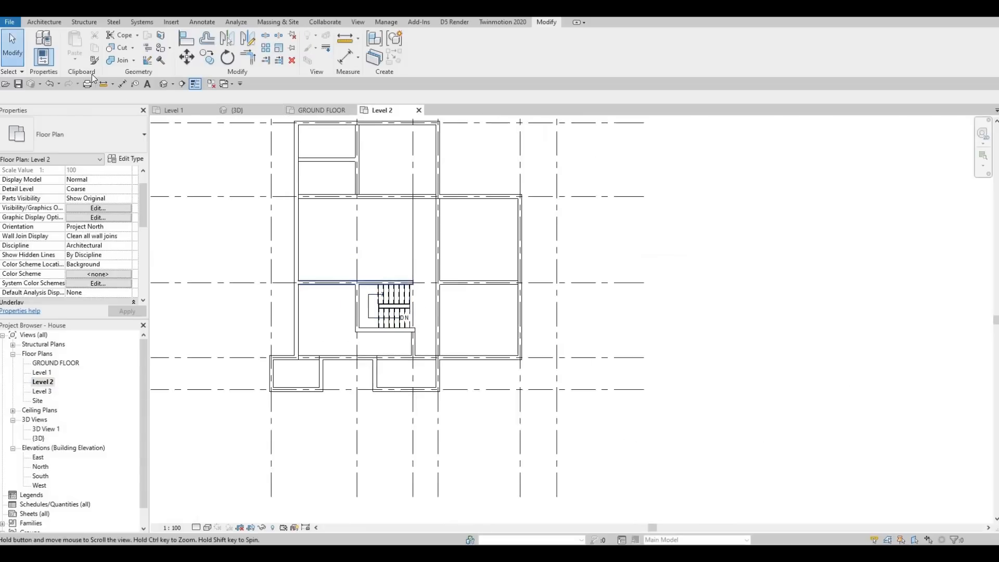
click(47, 24)
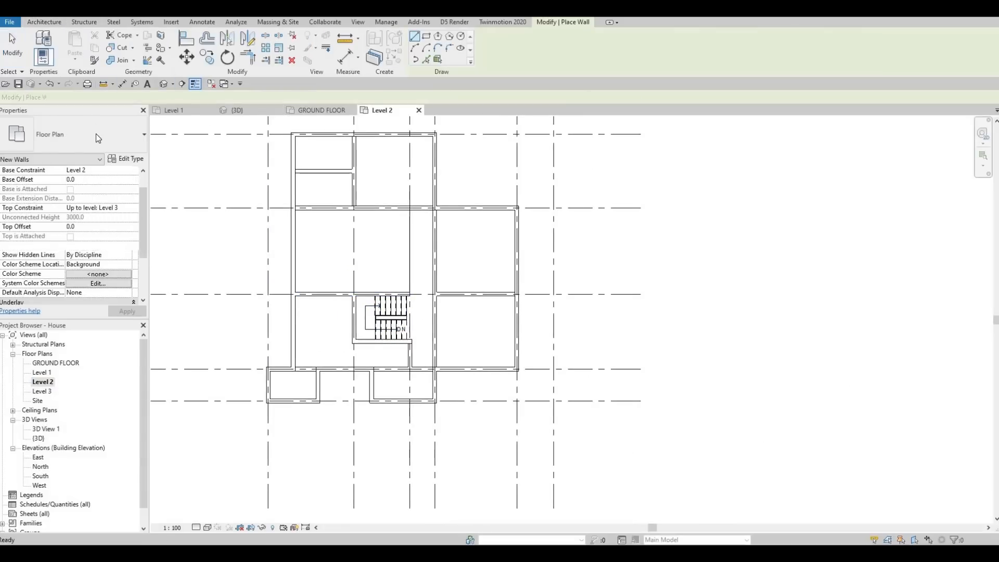
click(79, 136)
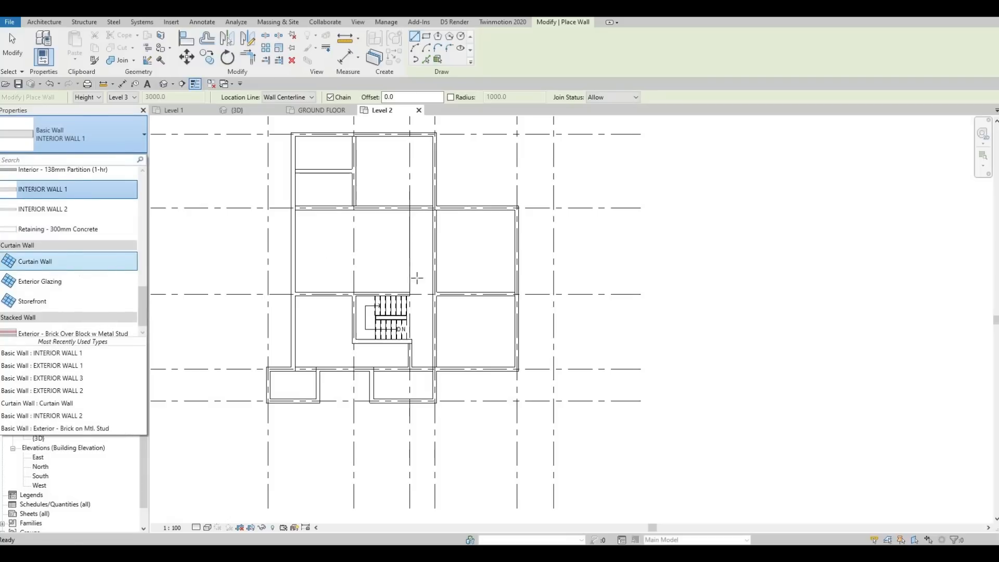
scroll(409, 300, up, 7)
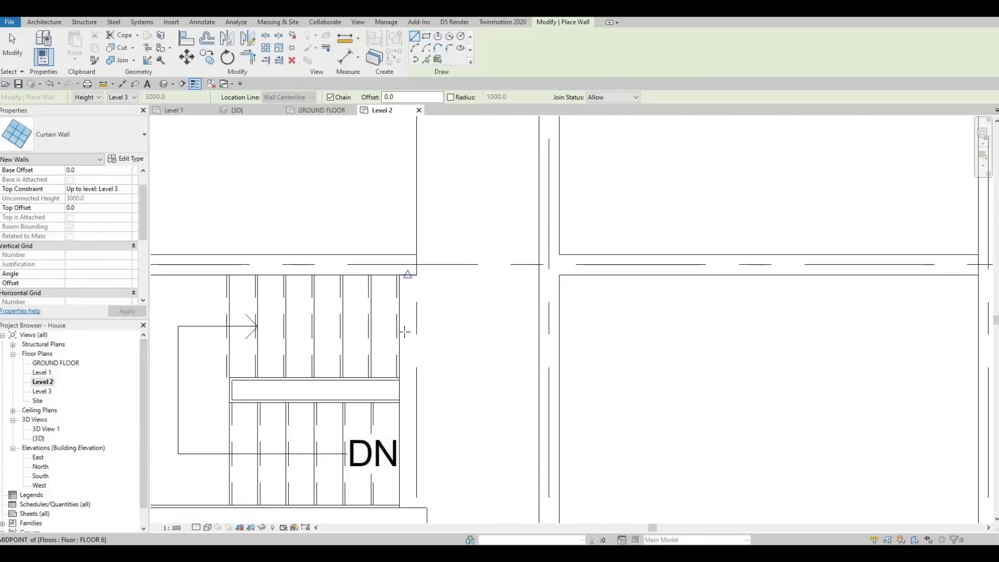
click(410, 275)
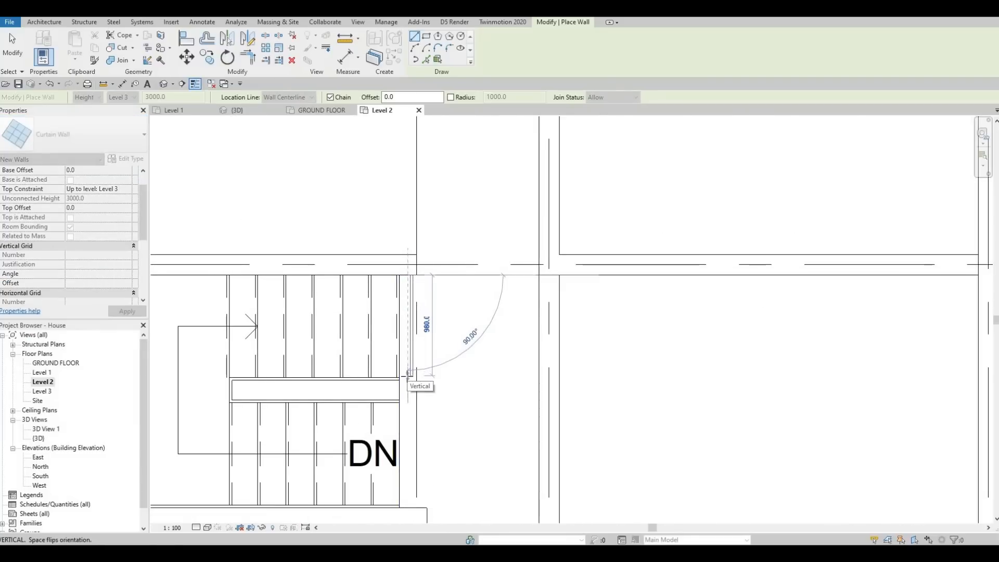
scroll(407, 380, up, 1)
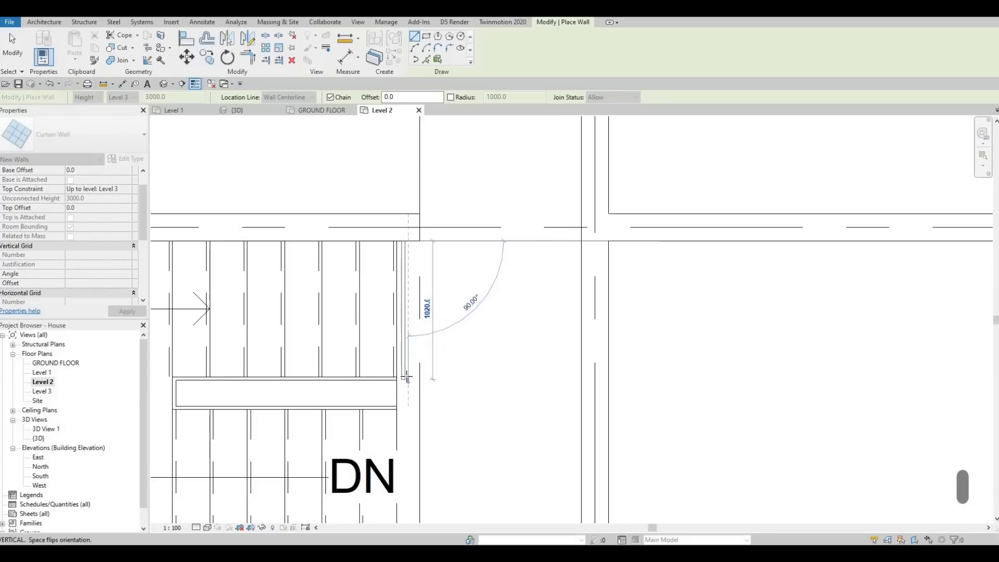
click(397, 380)
key(Escape)
key(Escape)
Extend the stair curtain wall to 1025 mm and nudge it toward the stairs to a 60 mm distance from their edge
scroll(394, 381, up, 2)
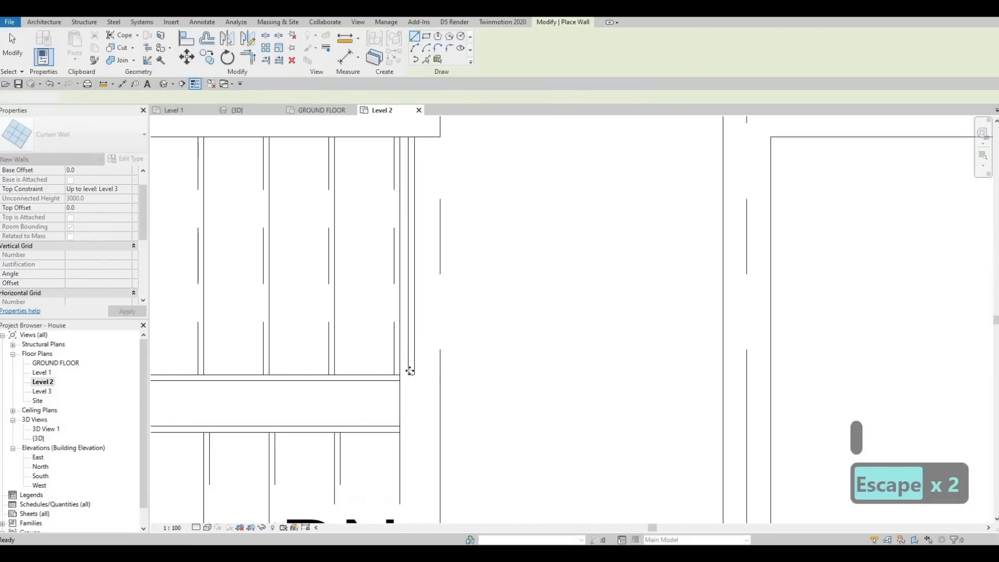
scroll(420, 380, up, 1)
drag(425, 378, 425, 385)
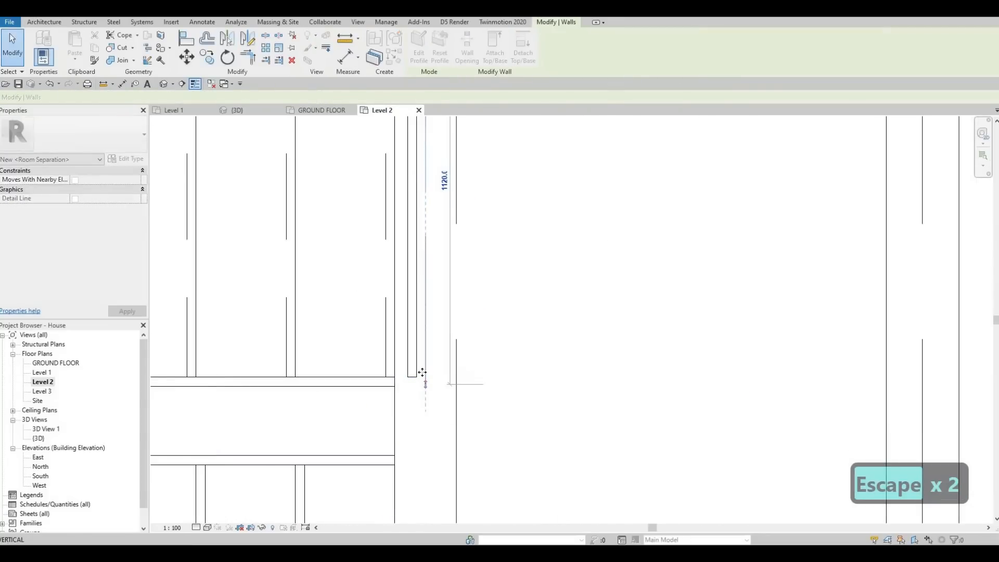
key(Left)
key(Left)
key(Left)
key(Left)
key(Left)
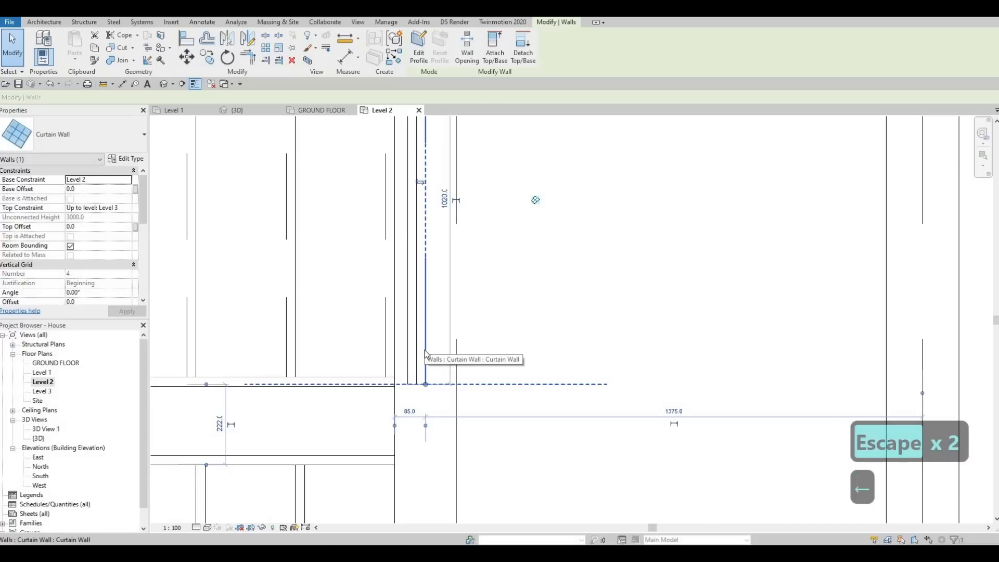
key(Left)
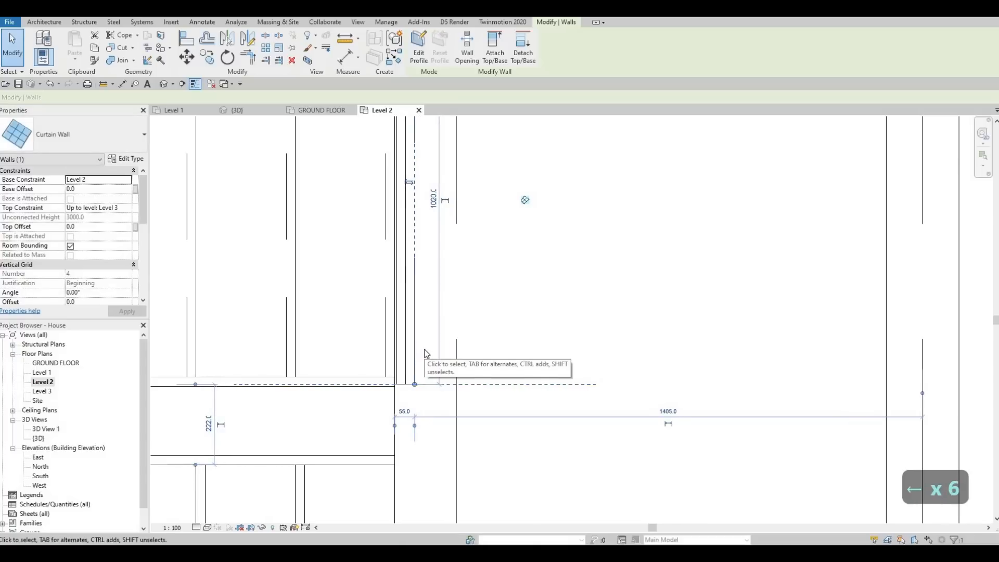
key(Right)
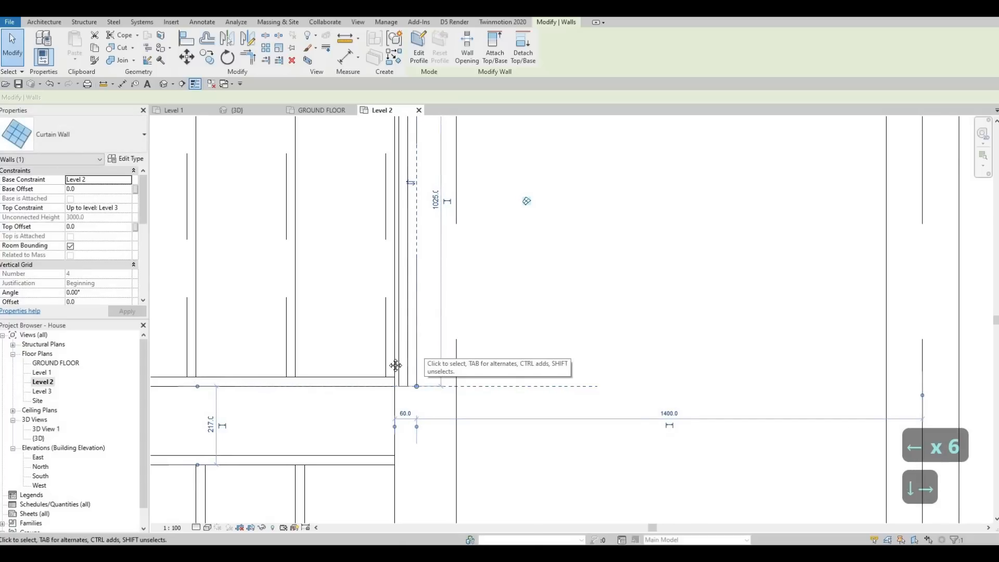
scroll(408, 333, down, 4)
middle_drag(413, 260, 393, 353)
scroll(407, 255, up, 3)
key(Escape)
scroll(382, 335, down, 3)
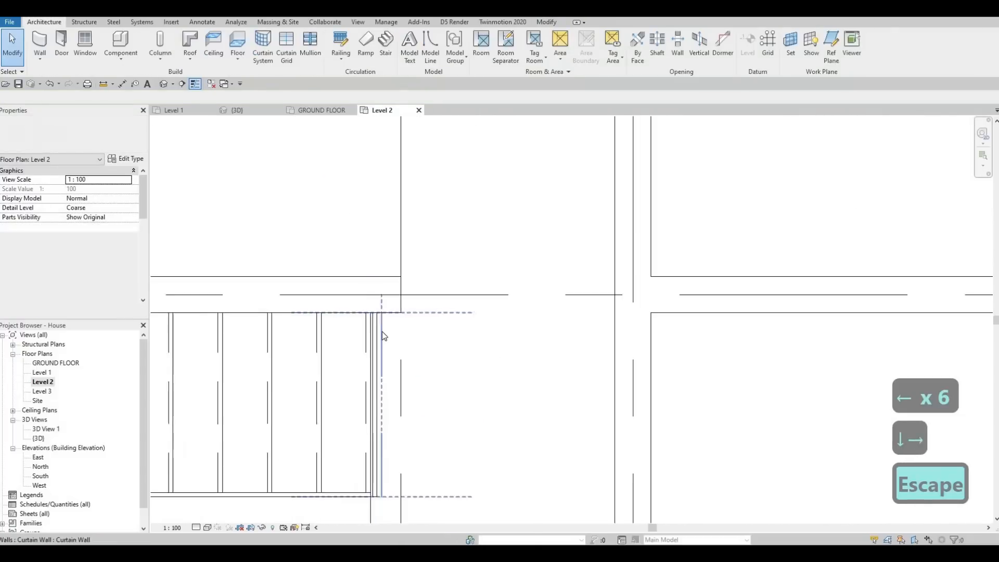
key(Escape)
Create a similar Curtain Wall along the corridor edge of the void, from the far interior wall to grid D beside the stairs
click(380, 336)
key(Escape)
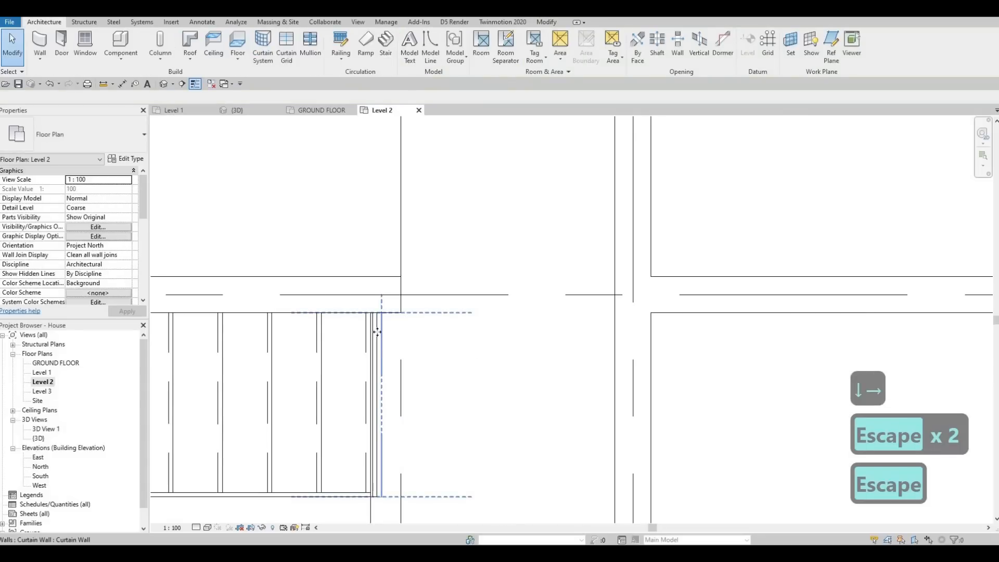
click(376, 332)
key(c)
key(s)
scroll(423, 221, down, 2)
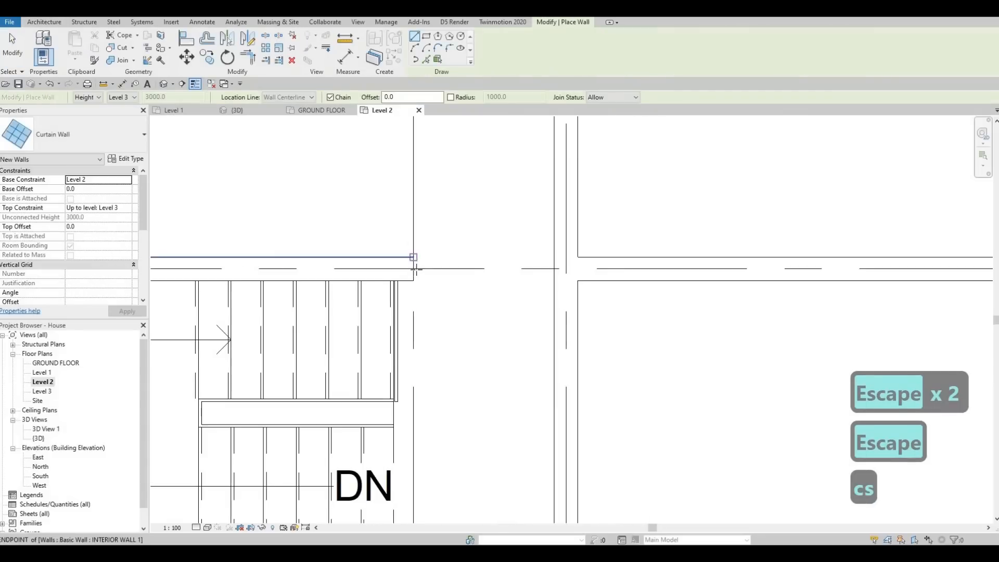
click(413, 268)
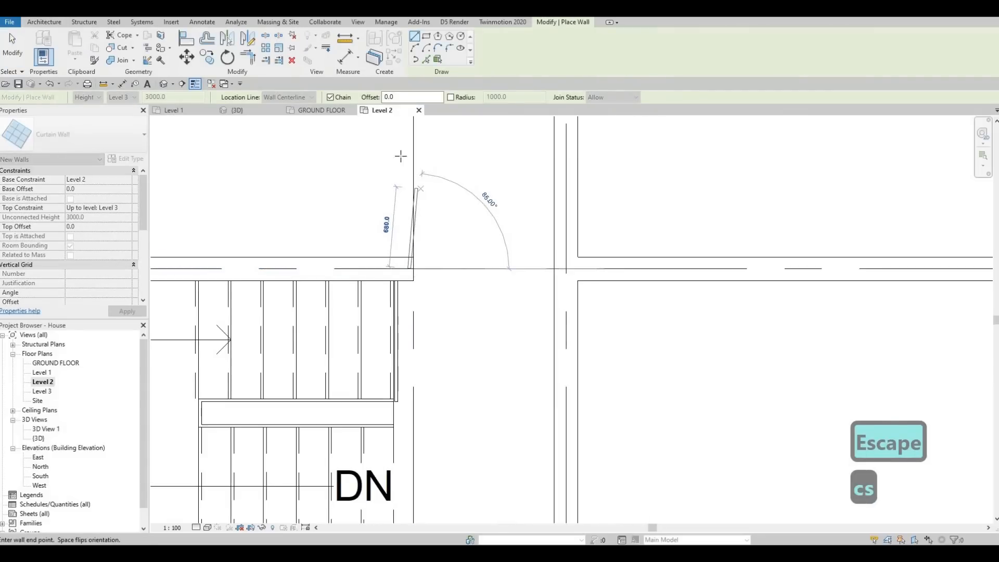
key(Escape)
middle_drag(403, 271, 383, 388)
scroll(385, 308, down, 2)
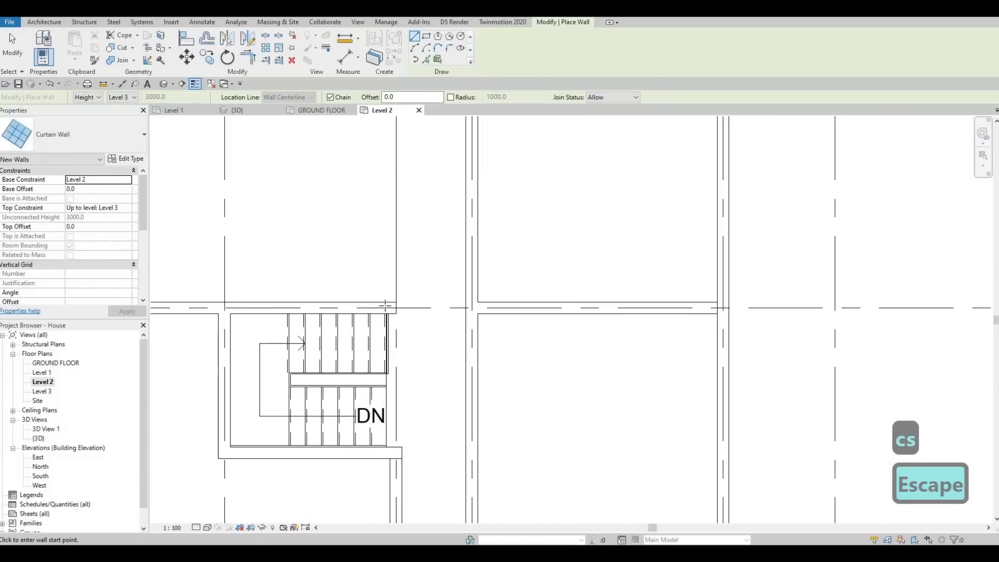
middle_drag(386, 307, 366, 520)
scroll(376, 281, up, 1)
click(370, 280)
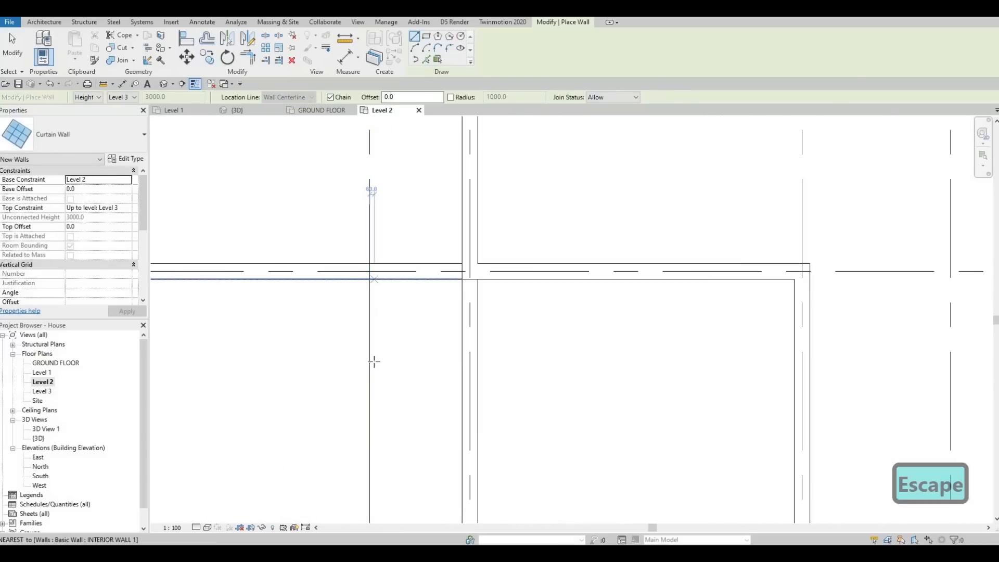
middle_drag(391, 291, 394, 268)
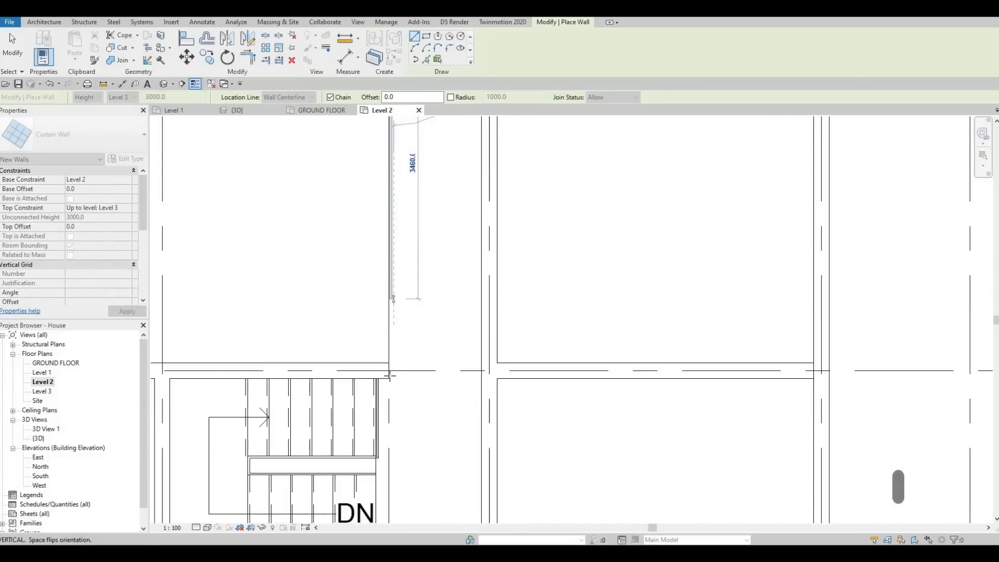
scroll(391, 337, up, 3)
click(393, 390)
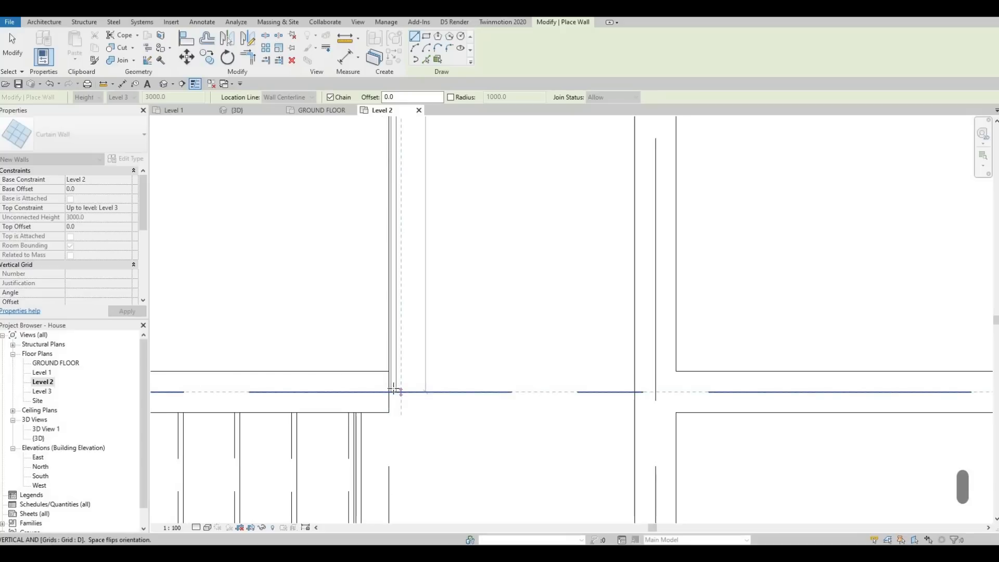
key(Escape)
key(Escape)
scroll(383, 321, down, 4)
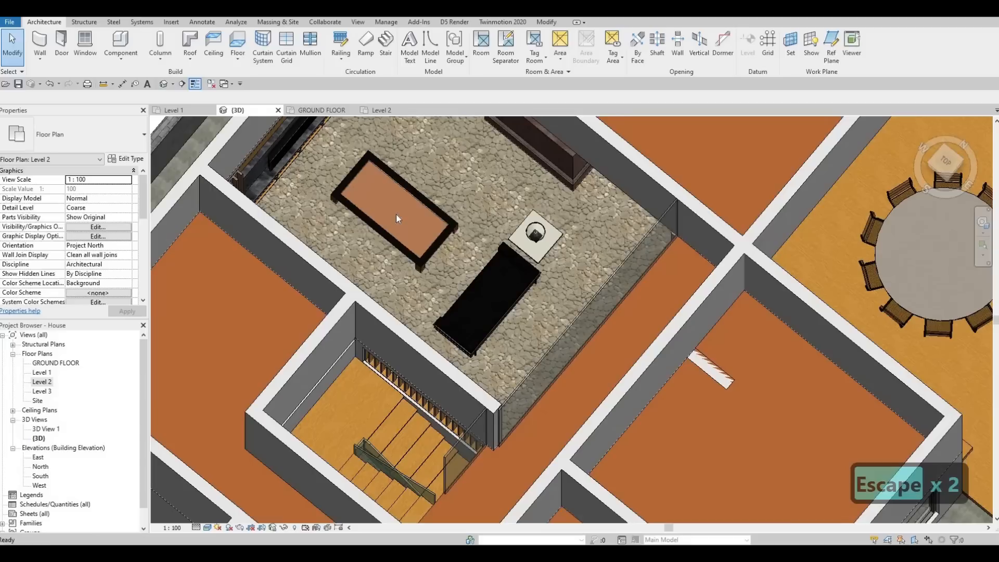
In the 3D view, lower the top of the curtain wall beside the stairs to a height of about 855 mm
shift+middle_drag(396, 214, 573, 267)
shift+middle_drag(475, 267, 546, 265)
middle_drag(416, 231, 425, 245)
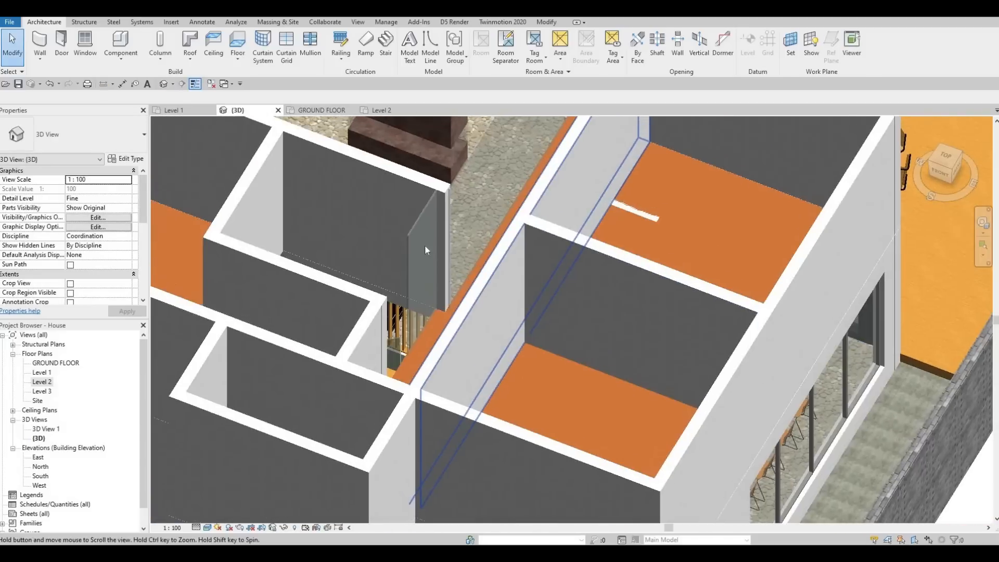
click(423, 230)
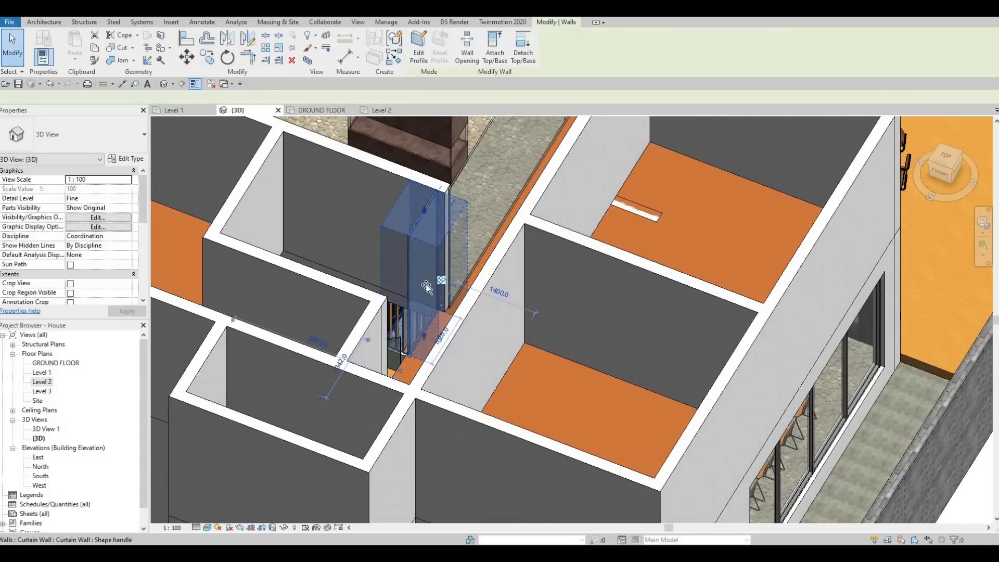
drag(425, 285, 438, 337)
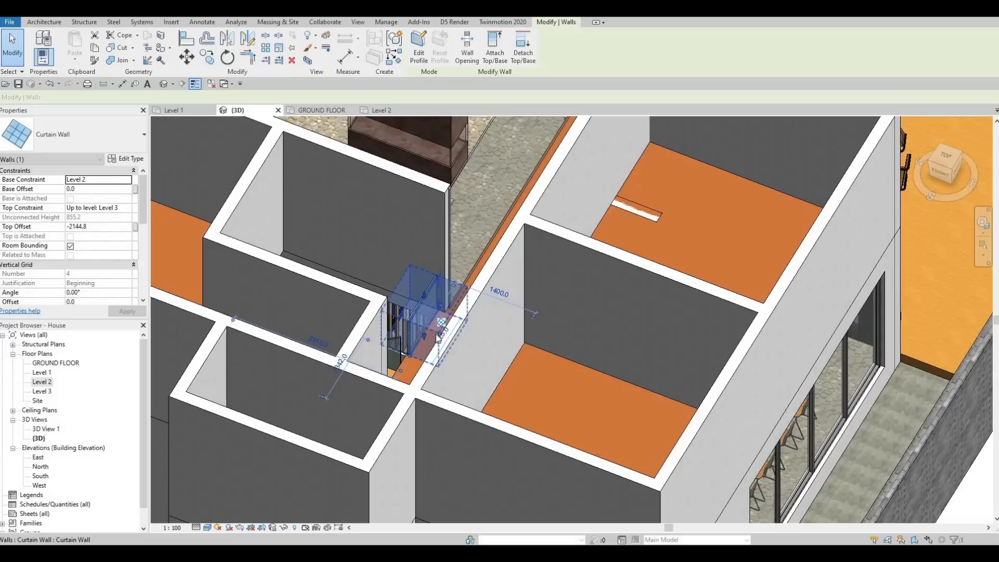
Try setting the stair curtain wall's length dimension to 900 mm, and undo that change
click(441, 342)
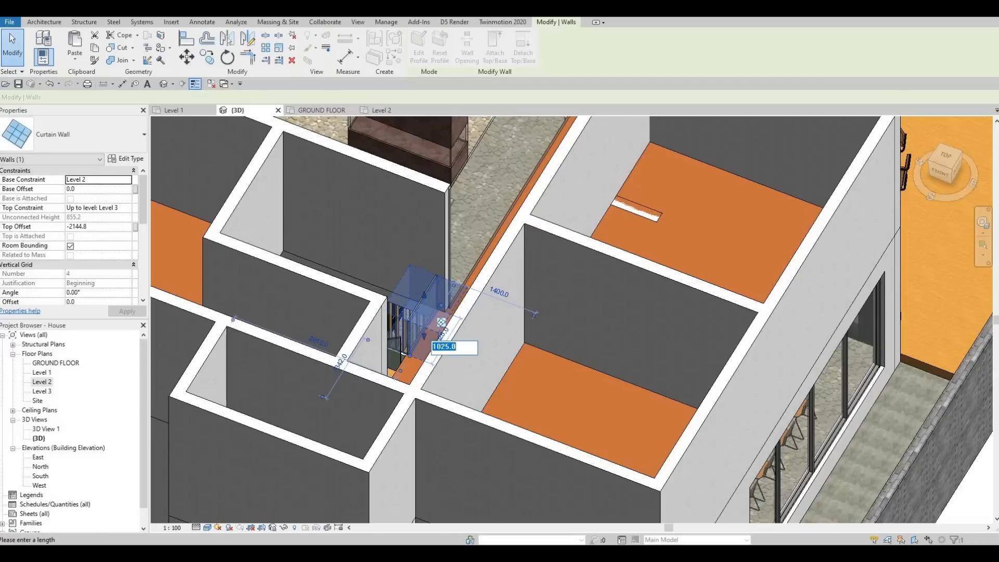
key(Return)
key(Escape)
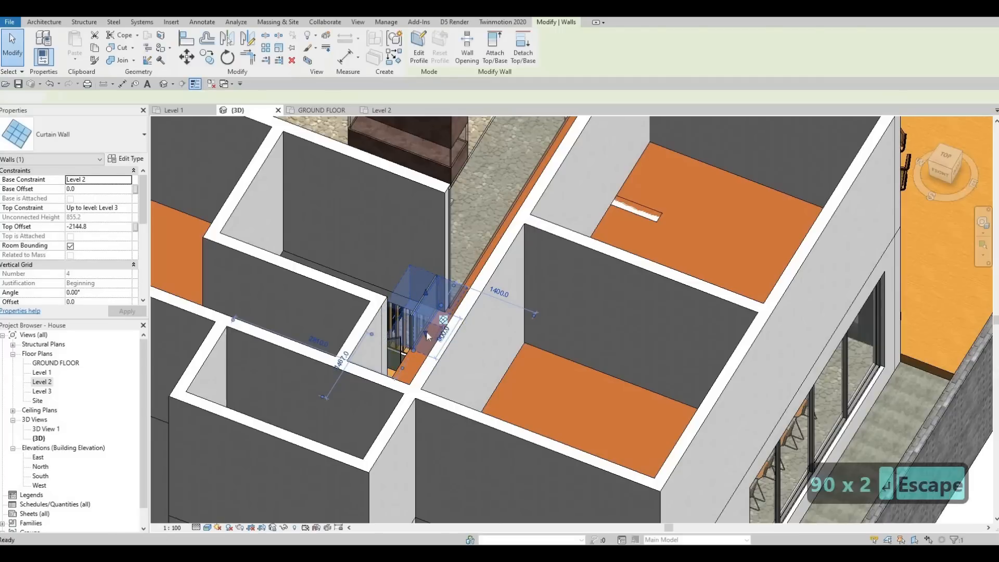
key(Escape)
key(ctrl+z)
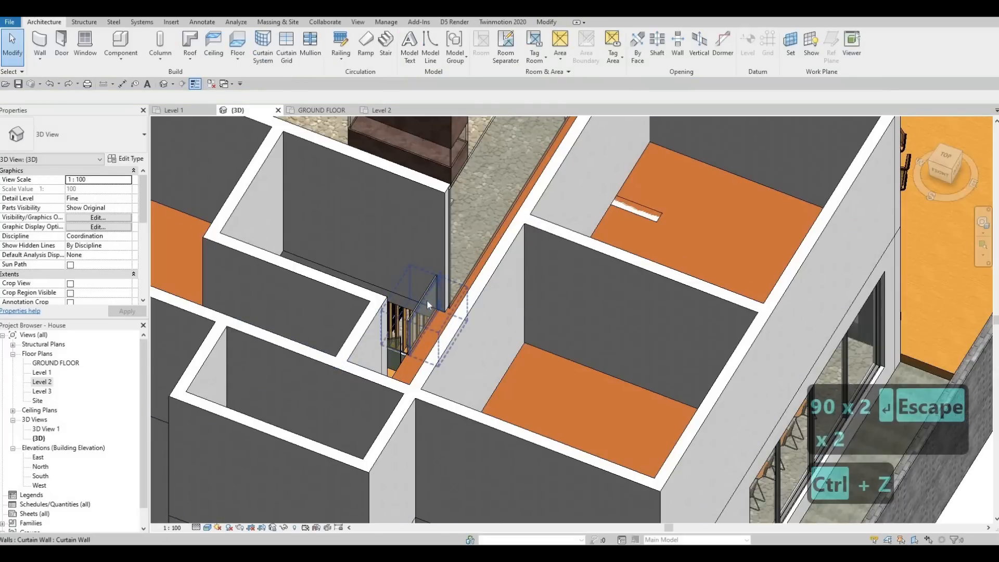
Set the top offset of the curtain wall beside the stairs to -2100 below Level 3
click(432, 301)
scroll(433, 302, up, 5)
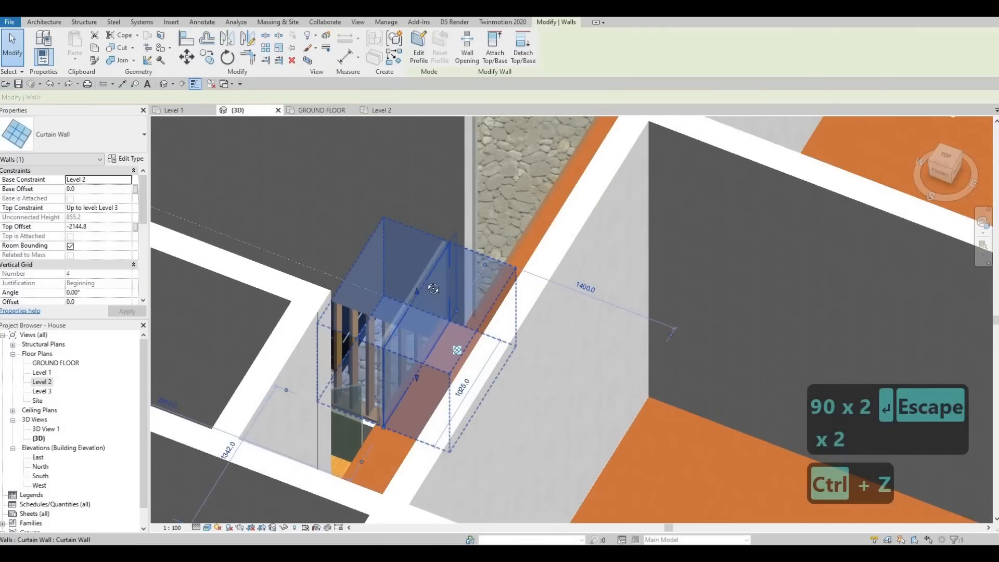
shift+middle_drag(433, 307, 99, 229)
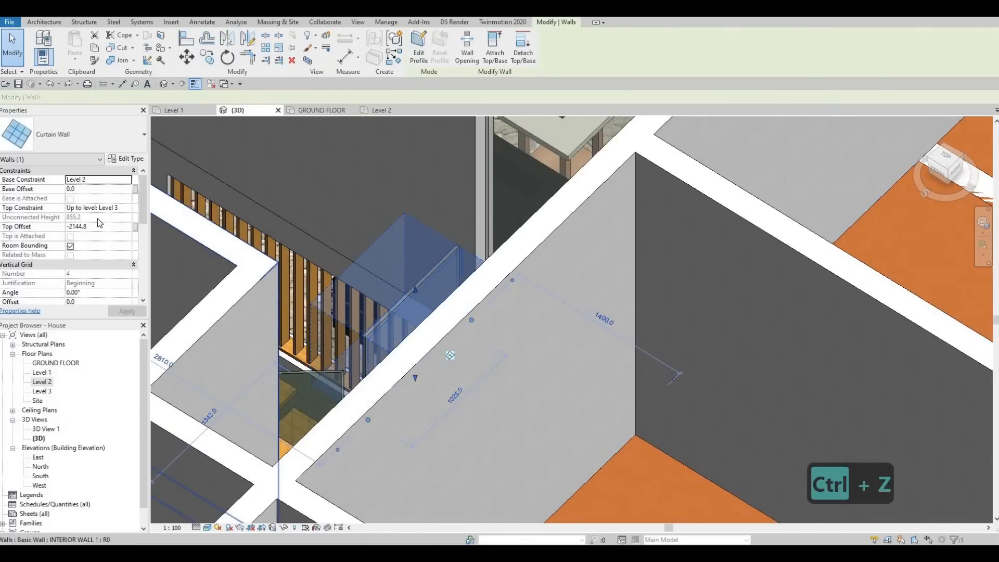
click(98, 226)
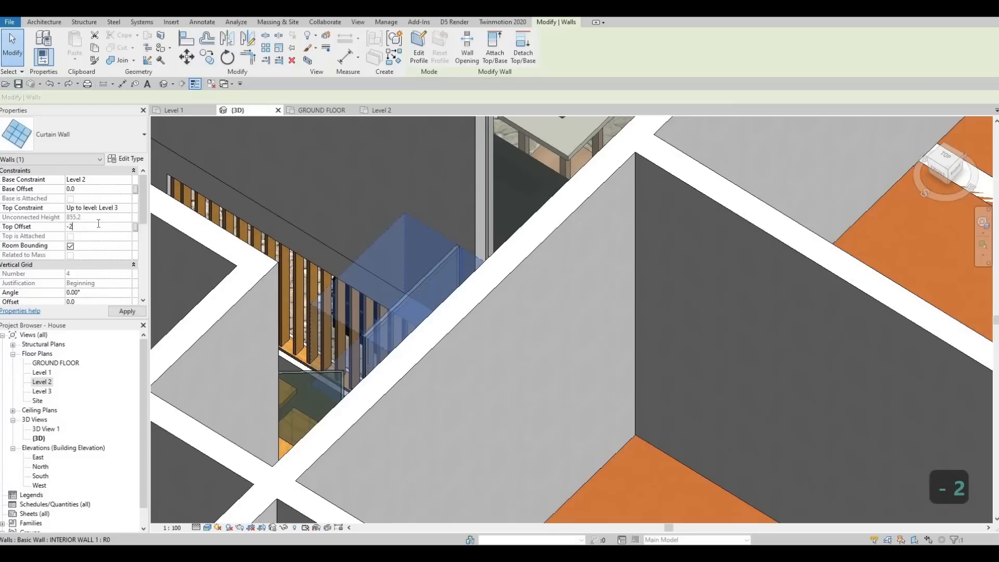
text(-2100)
key(Return)
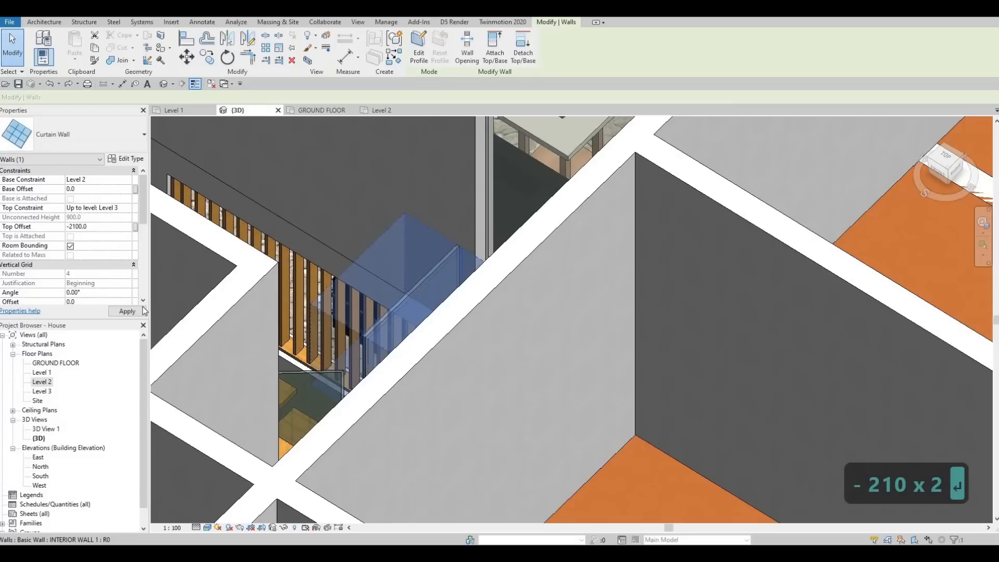
shift+middle_drag(290, 316, 368, 374)
key(Escape)
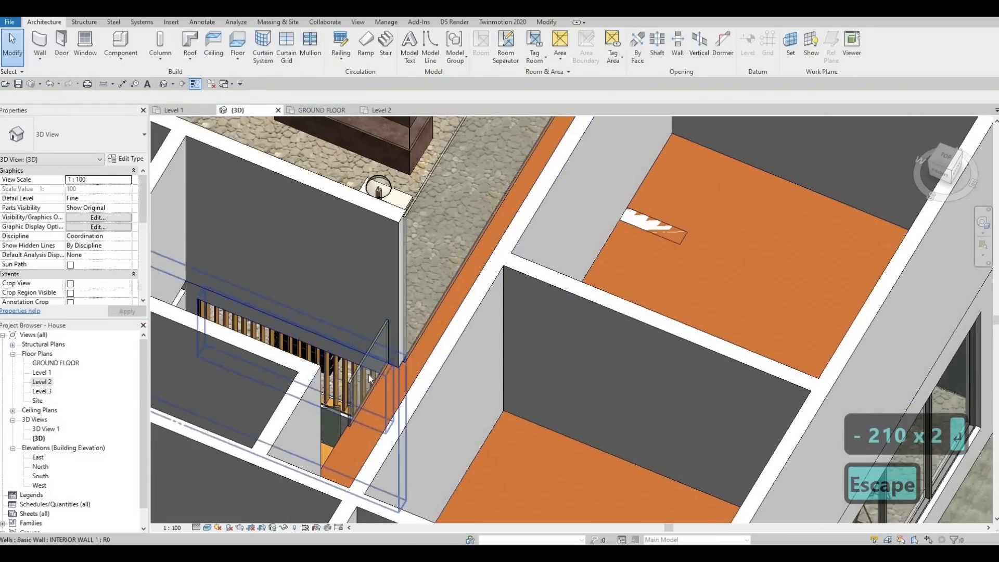
Align the top edge of the void's corridor curtain wall with the top edge of the stair curtain wall
key(a)
key(l)
scroll(371, 338, up, 1)
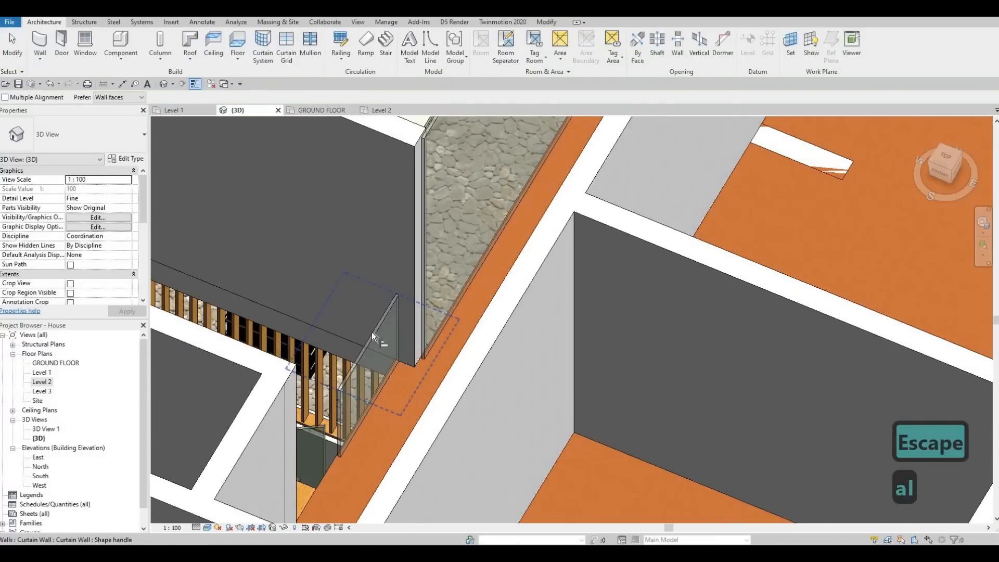
click(372, 334)
scroll(404, 353, down, 2)
middle_drag(438, 160, 426, 239)
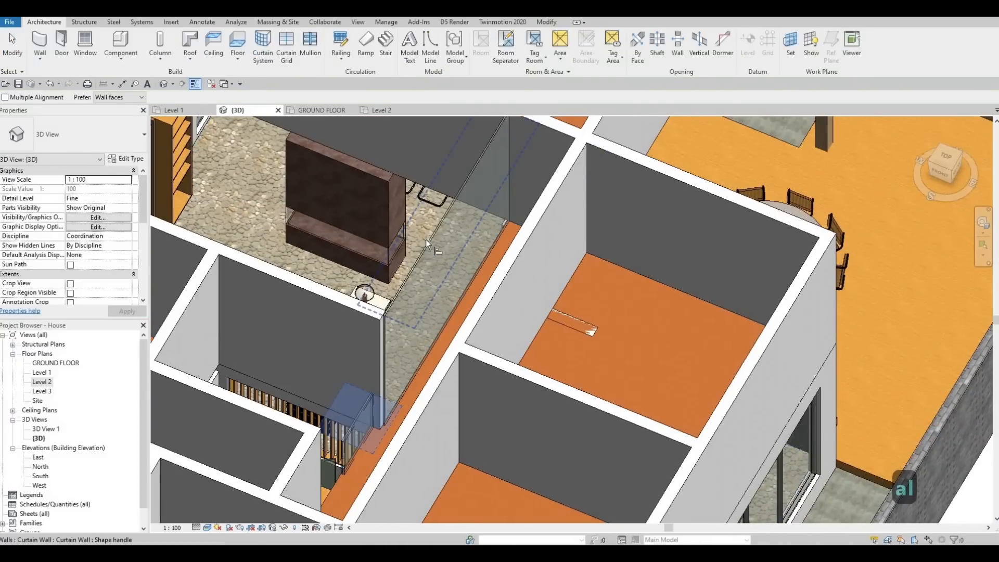
click(425, 239)
key(Escape)
shift+middle_drag(513, 250, 140, 376)
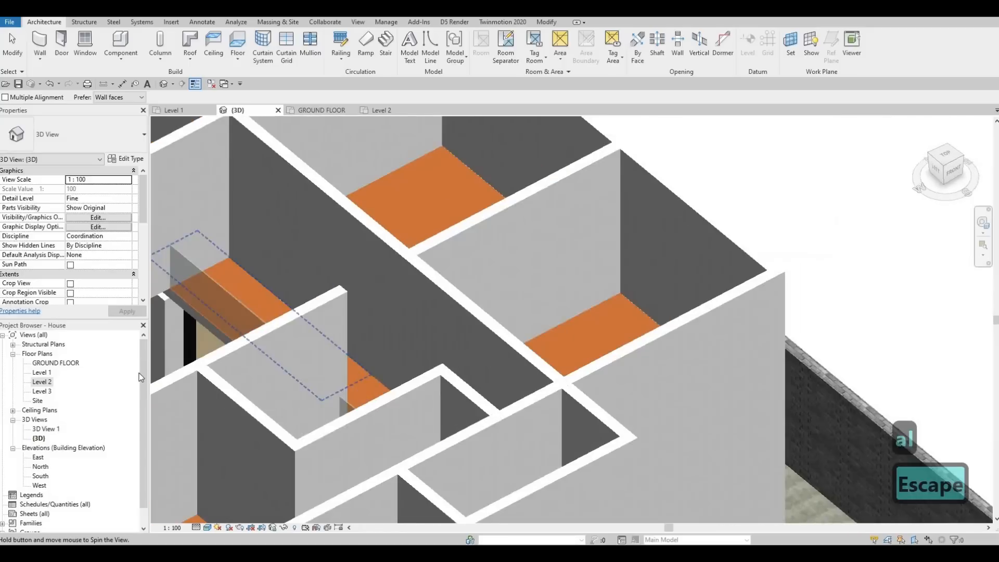
key(Escape)
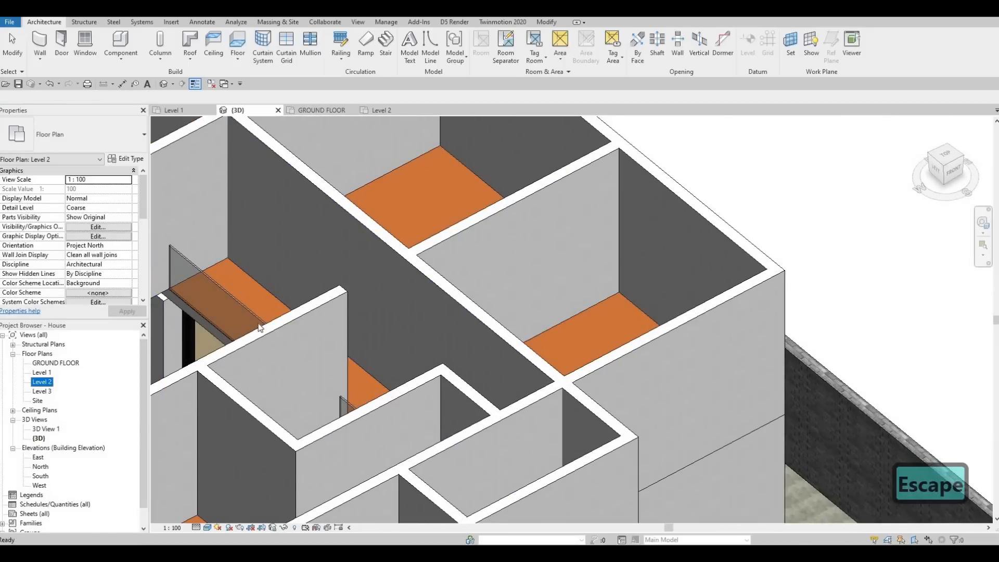
In the Level 2 plan, extend the stair curtain wall across the gap between the two stair flights
shift+middle_drag(304, 349, 385, 401)
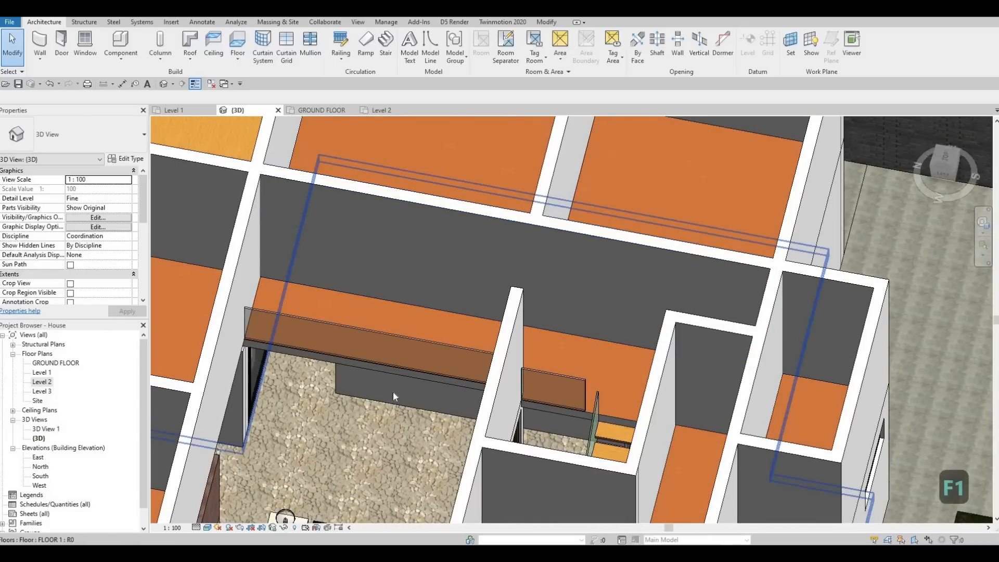
double_click(41, 382)
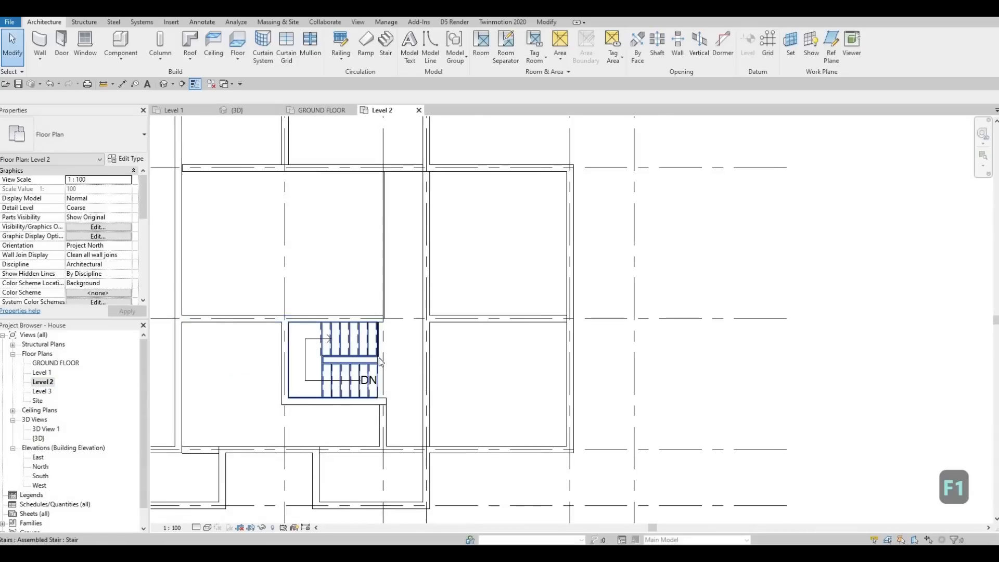
scroll(379, 361, up, 5)
click(409, 348)
scroll(409, 348, up, 2)
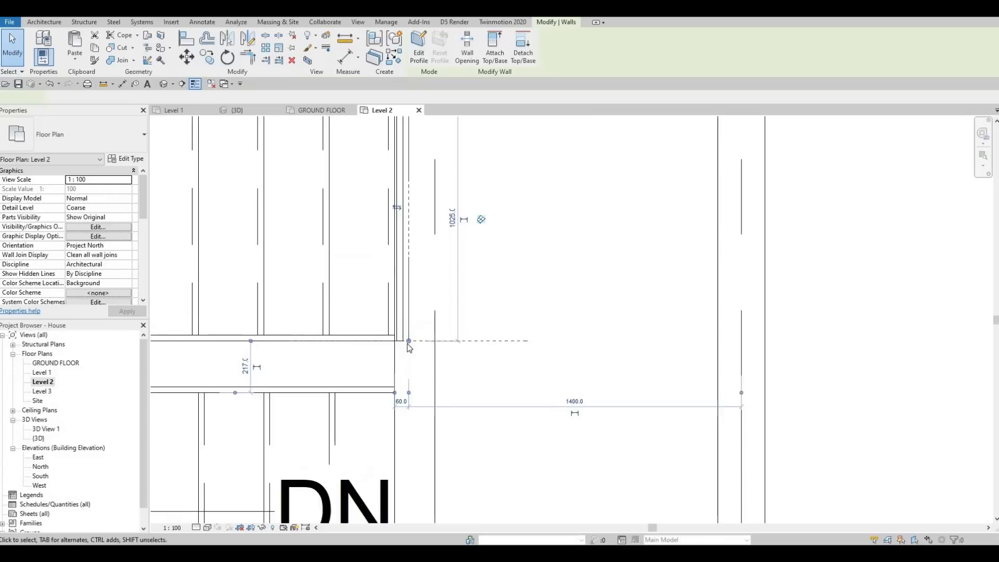
drag(408, 402, 409, 396)
key(Escape)
key(Escape)
scroll(404, 374, down, 2)
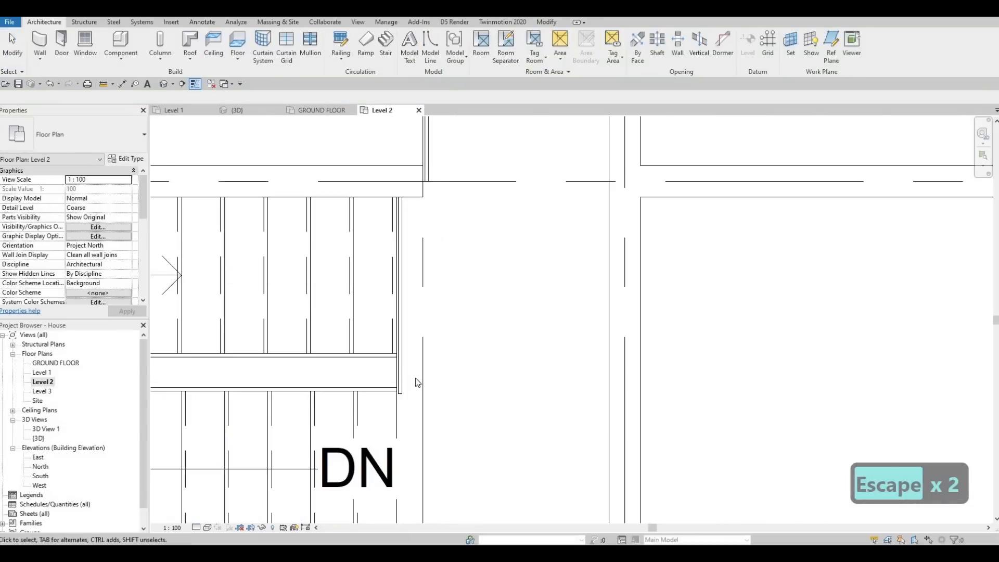
Pull the stair curtain wall's free end back slightly so it sits flush with the edge of the lower stair flight
scroll(417, 381, up, 2)
click(428, 428)
scroll(429, 428, up, 2)
drag(429, 429, 429, 422)
scroll(398, 369, down, 6)
key(Escape)
middle_drag(411, 360, 396, 409)
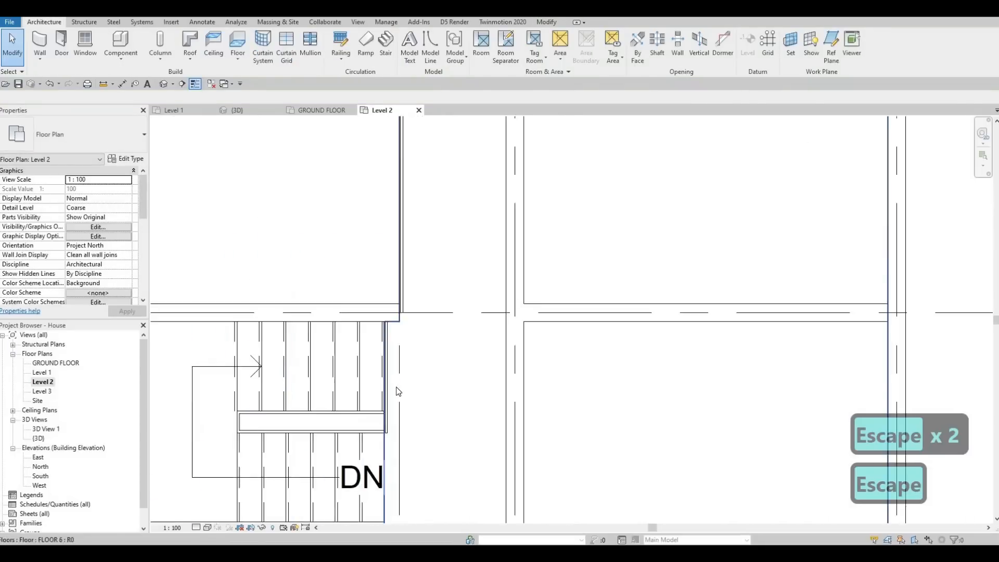
In the 3D view, attach the top of the short wall poking through the upper room's floor to that floor
scroll(396, 387, down, 4)
middle_drag(214, 121, 213, 185)
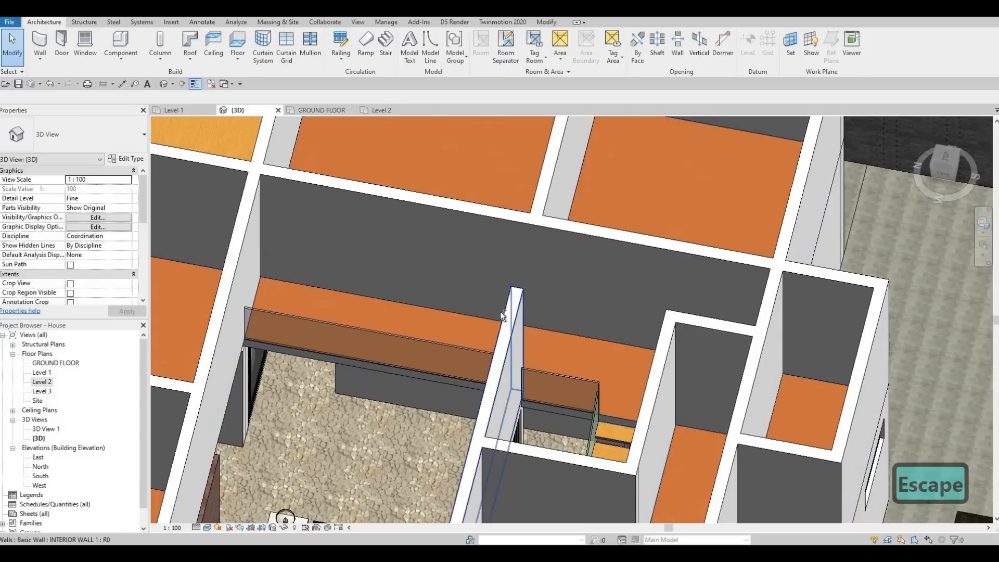
middle_drag(545, 301, 542, 252)
shift+middle_drag(521, 260, 416, 283)
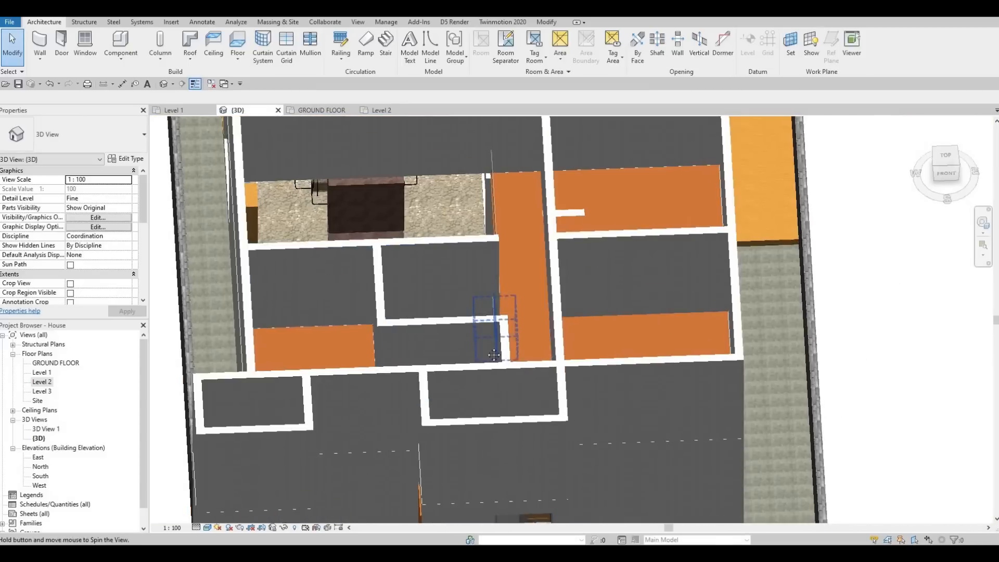
shift+middle_drag(494, 355, 618, 320)
click(618, 320)
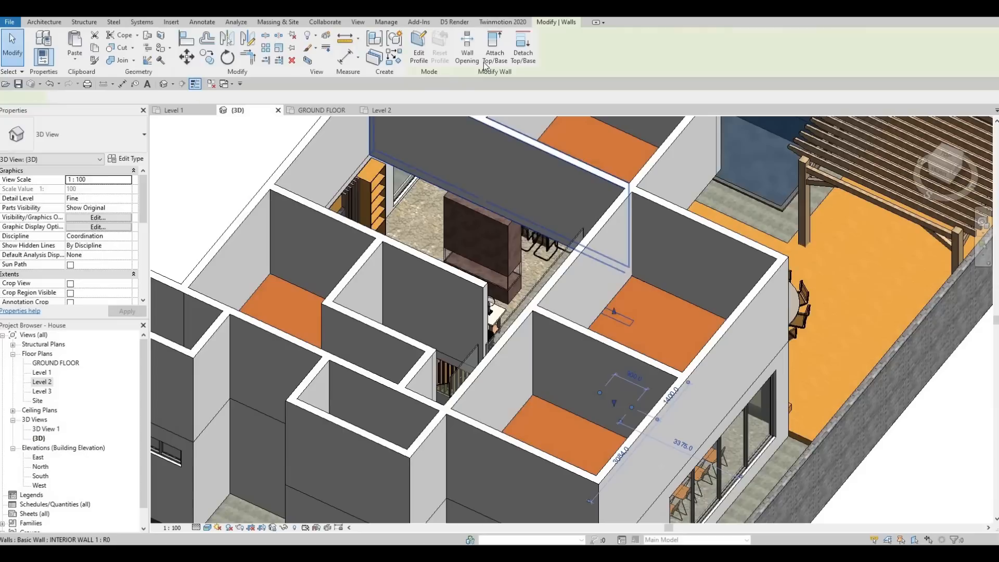
click(586, 241)
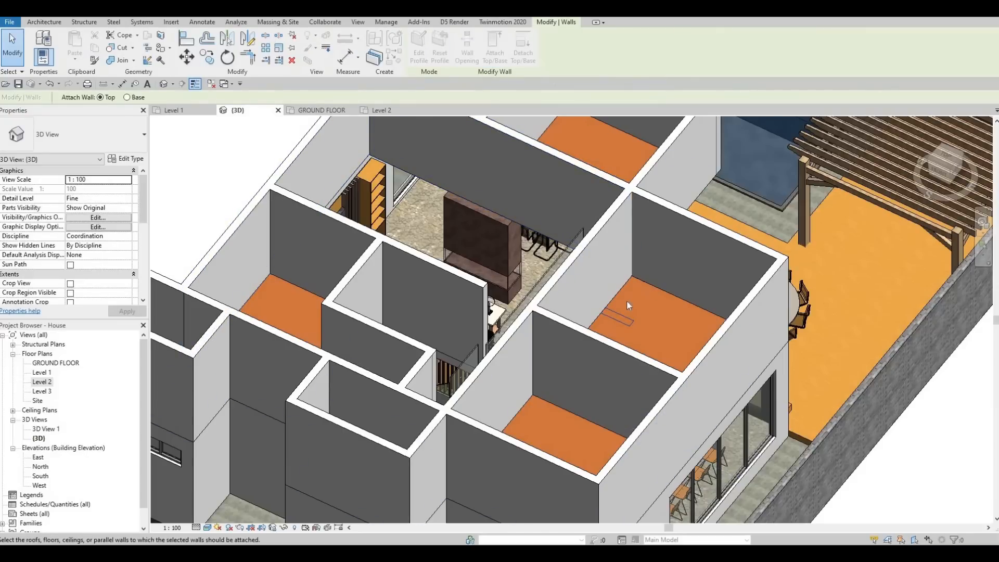
key(Escape)
In the Level 2 plan, set the underlay's base level to Level 1
shift+middle_drag(347, 419, 21, 376)
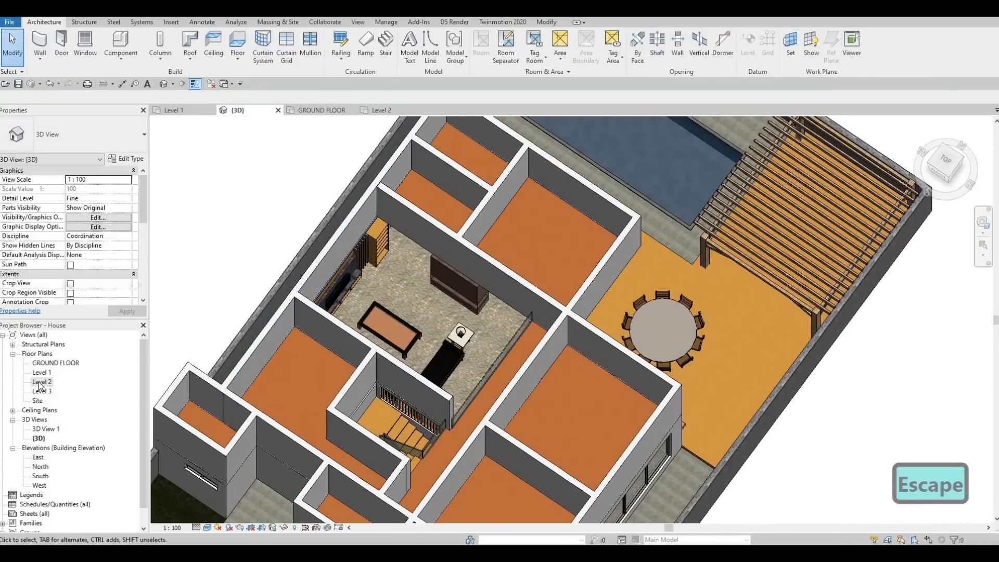
double_click(41, 382)
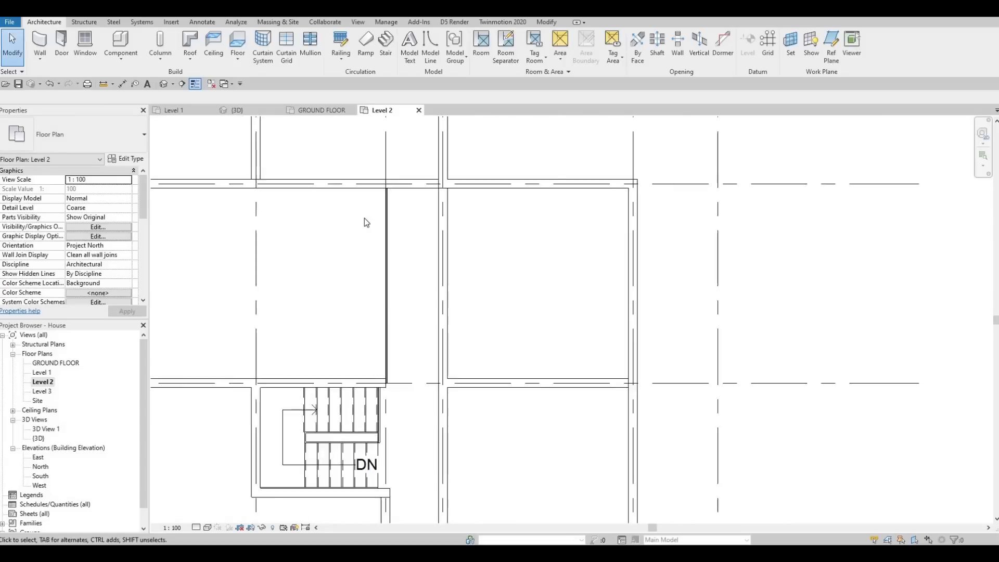
scroll(364, 223, down, 5)
scroll(297, 310, up, 4)
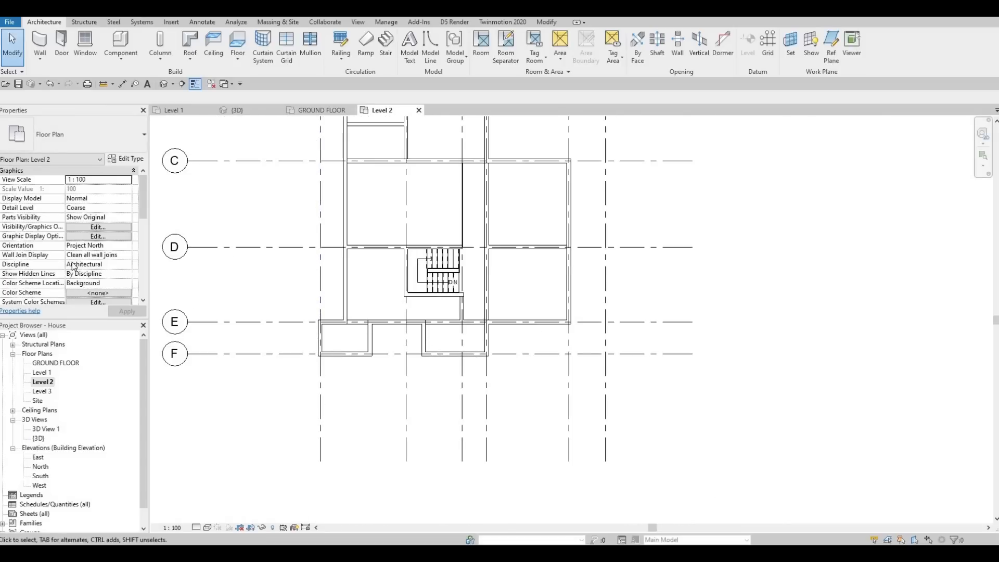
scroll(90, 249, down, 2)
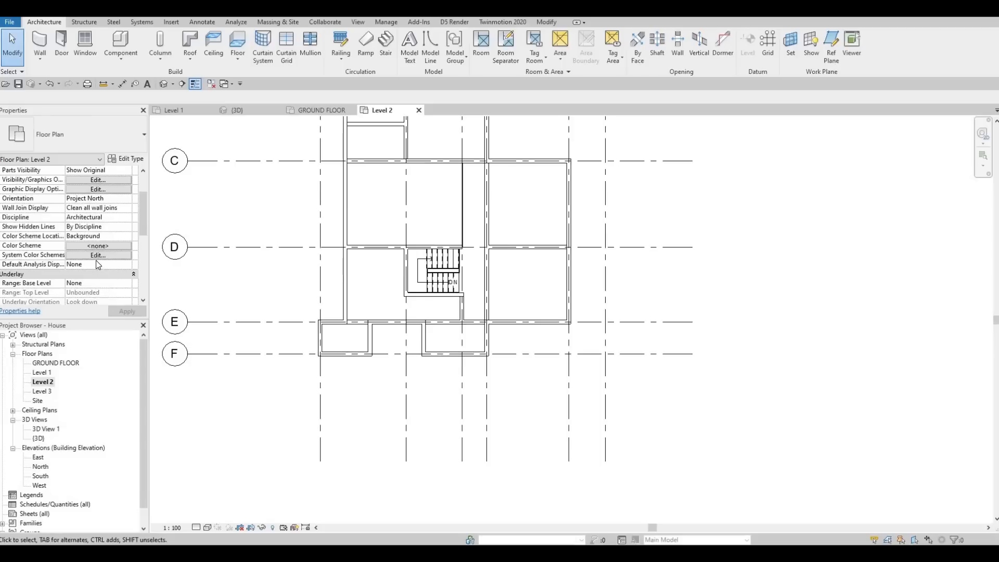
scroll(99, 257, up, 2)
scroll(109, 244, down, 3)
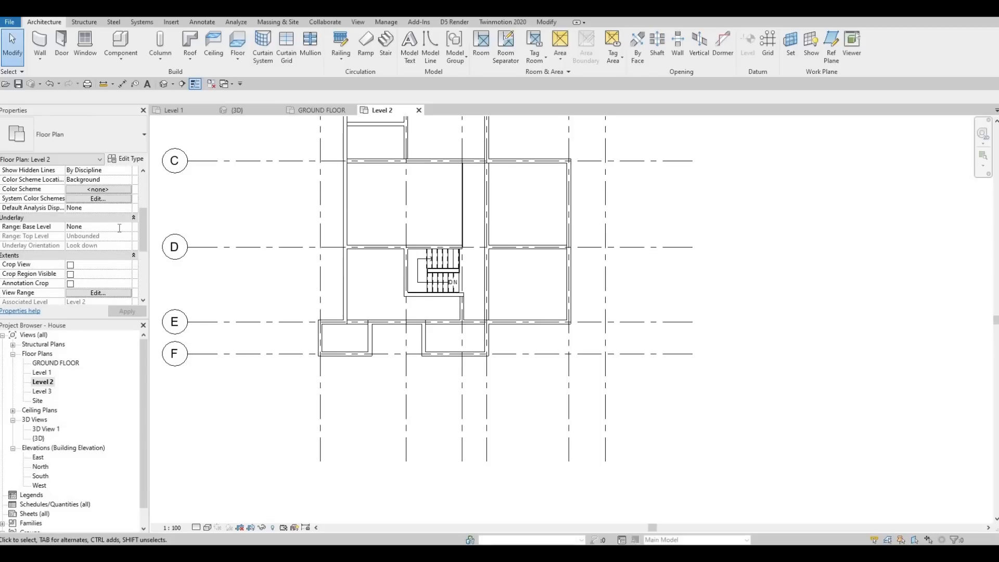
click(127, 227)
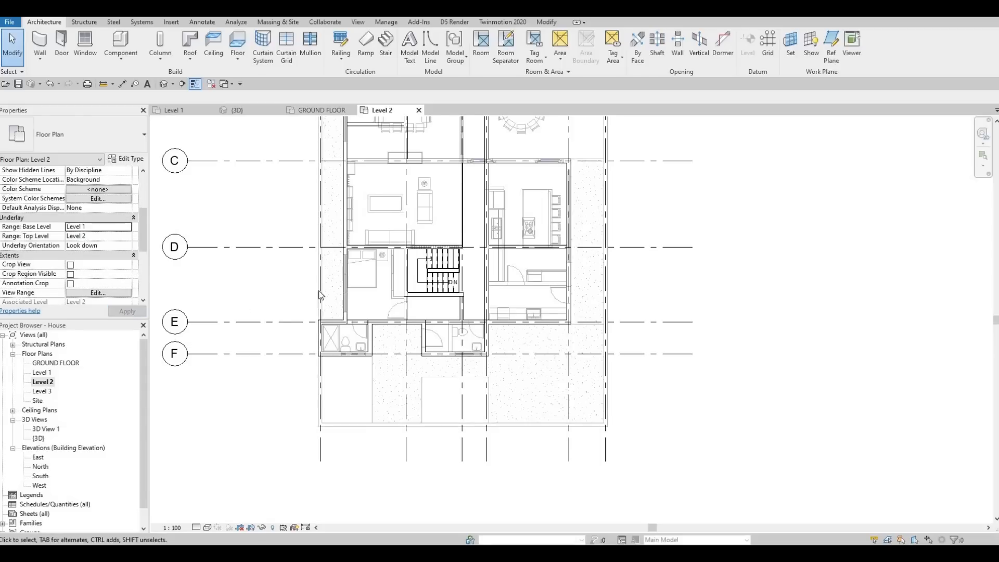
scroll(391, 261, down, 1)
middle_drag(391, 260, 308, 314)
key(Escape)
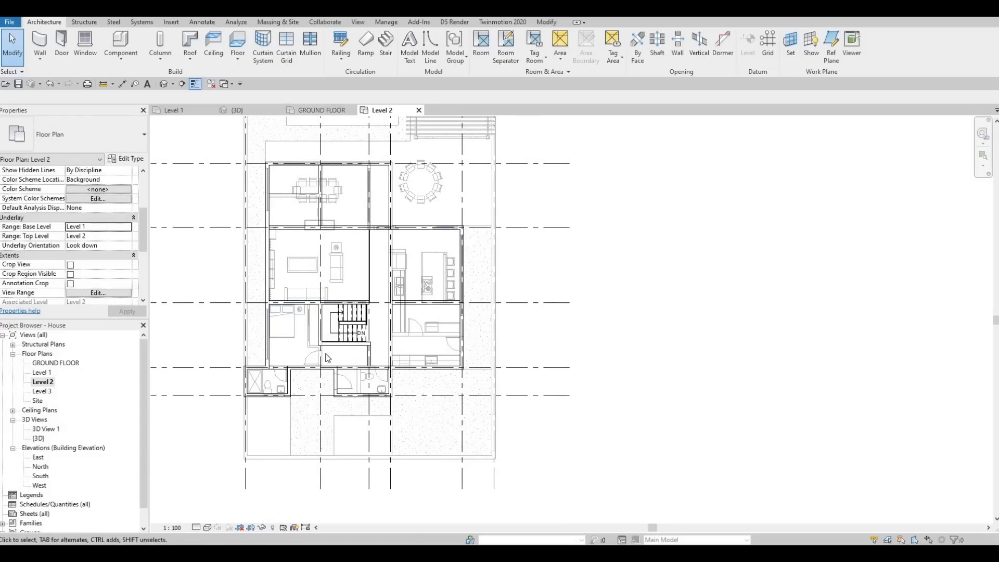
scroll(329, 363, up, 2)
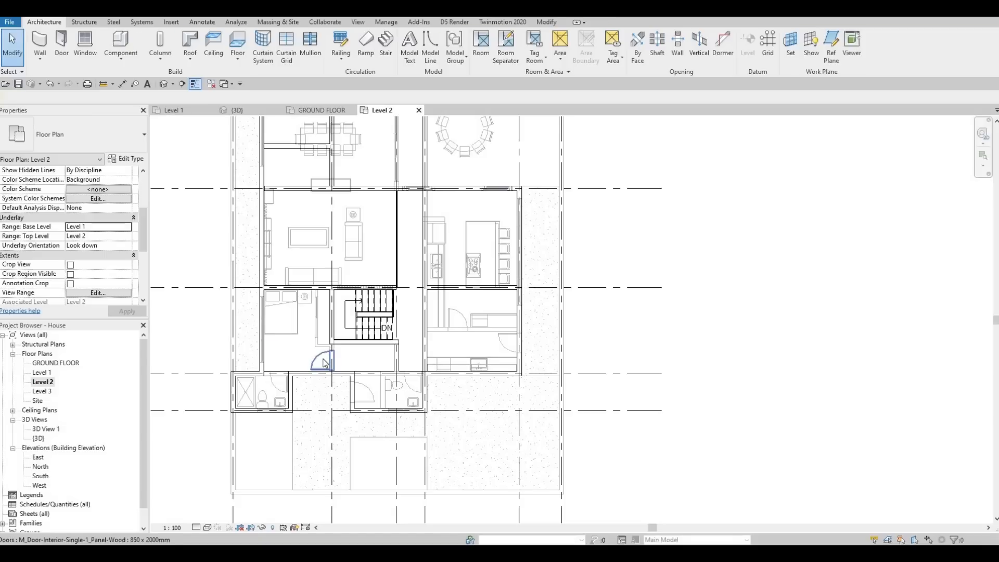
click(323, 363)
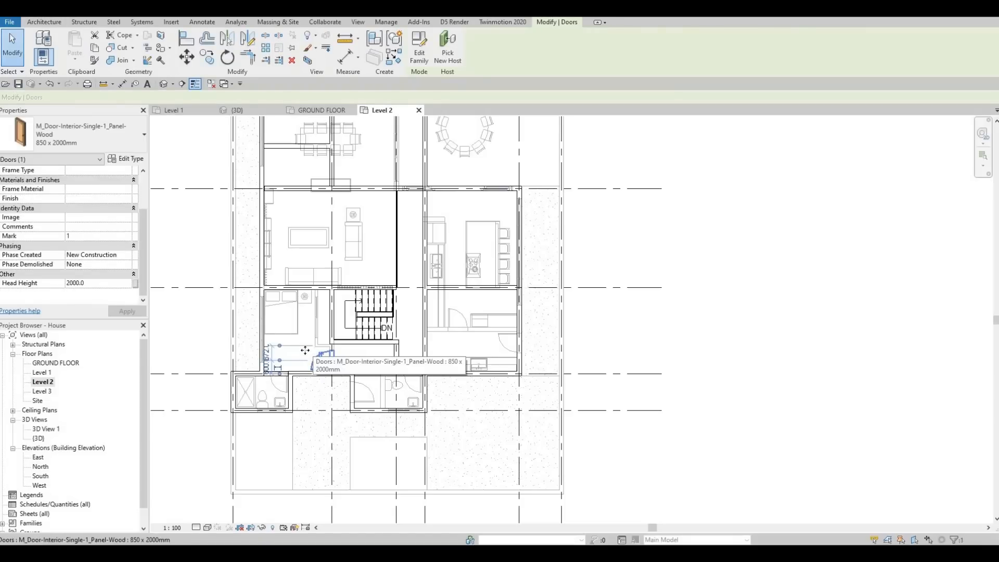
key(Escape)
click(297, 332)
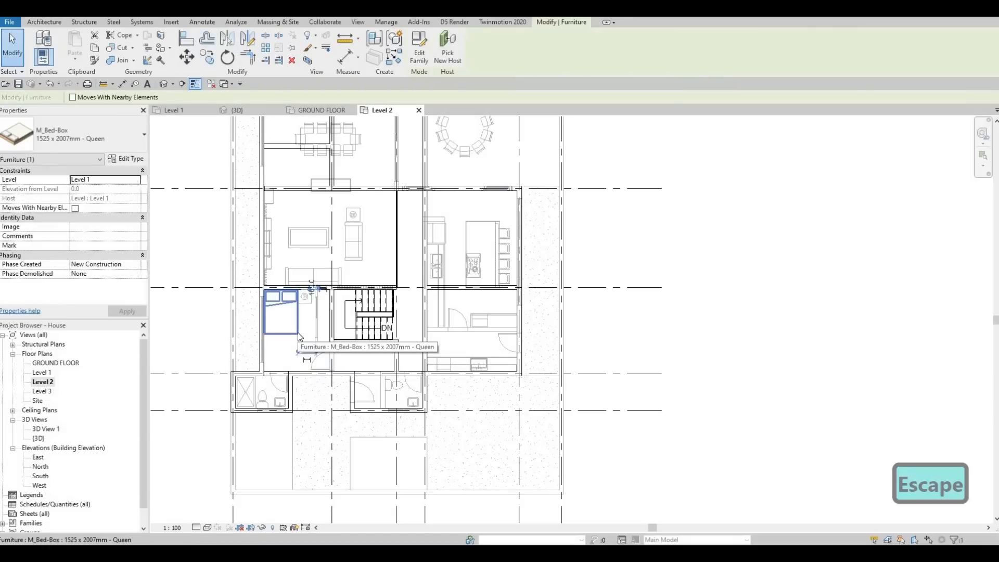
key(Escape)
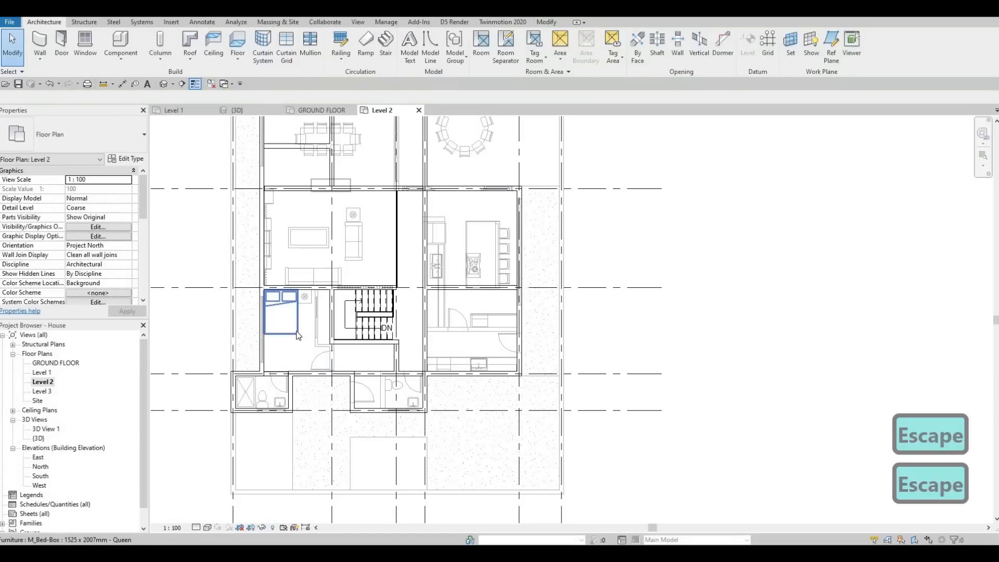
Create a similar M_Bed-Box 1525 x 2007mm - Queen bed in the room above the kitchen, rotated with its headboard against the exterior wall
click(298, 334)
key(c)
key(s)
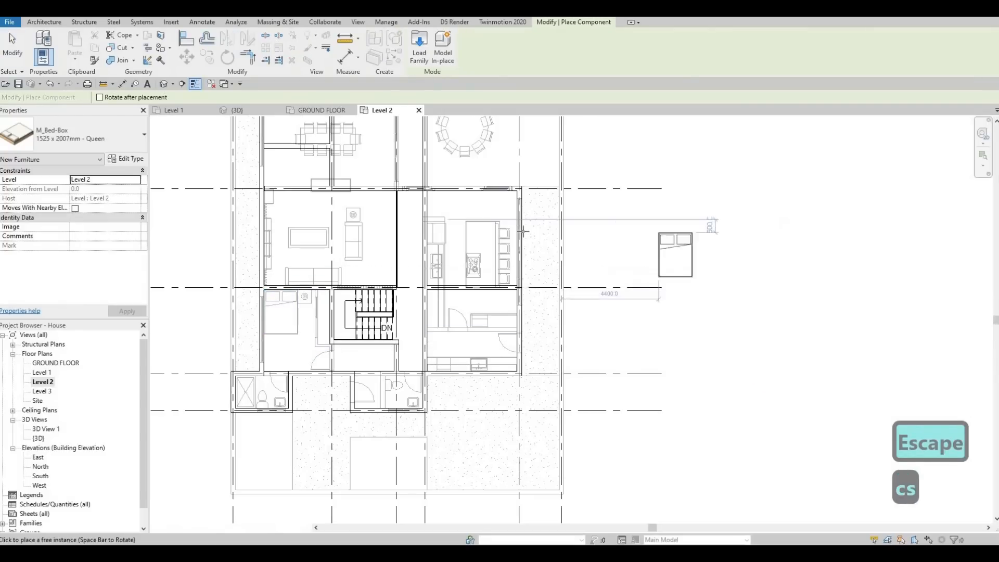
scroll(520, 232, up, 1)
key(space)
key(space)
key(space)
key(space)
key(space)
key(space)
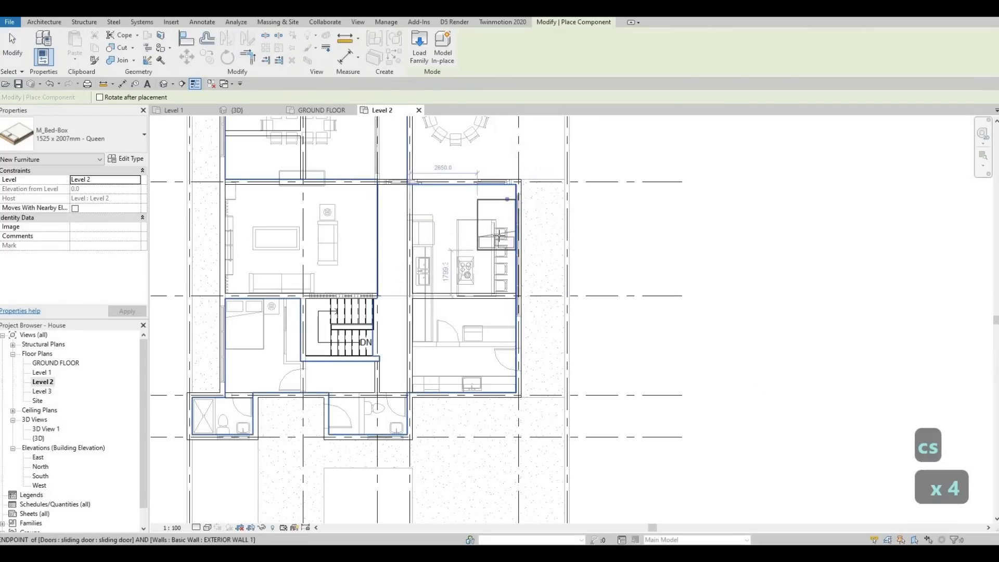
scroll(498, 218, up, 1)
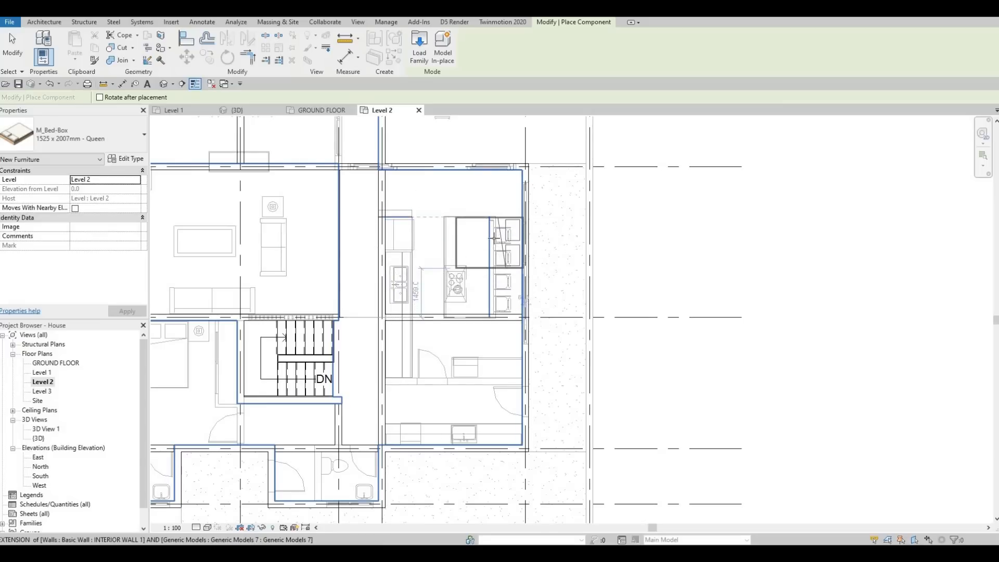
click(493, 249)
key(Escape)
middle_drag(211, 342, 324, 314)
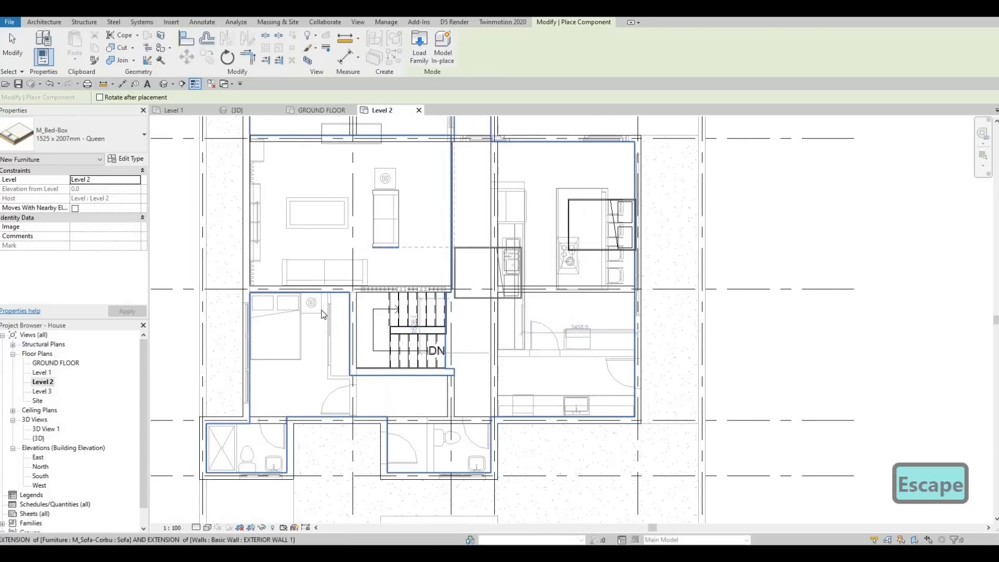
key(Escape)
key(Escape)
Create a similar M_Table-Night Stand 0610 x 0610 x 0762mm from the underlay, beside the upper bed against the exterior wall
click(311, 303)
key(c)
key(s)
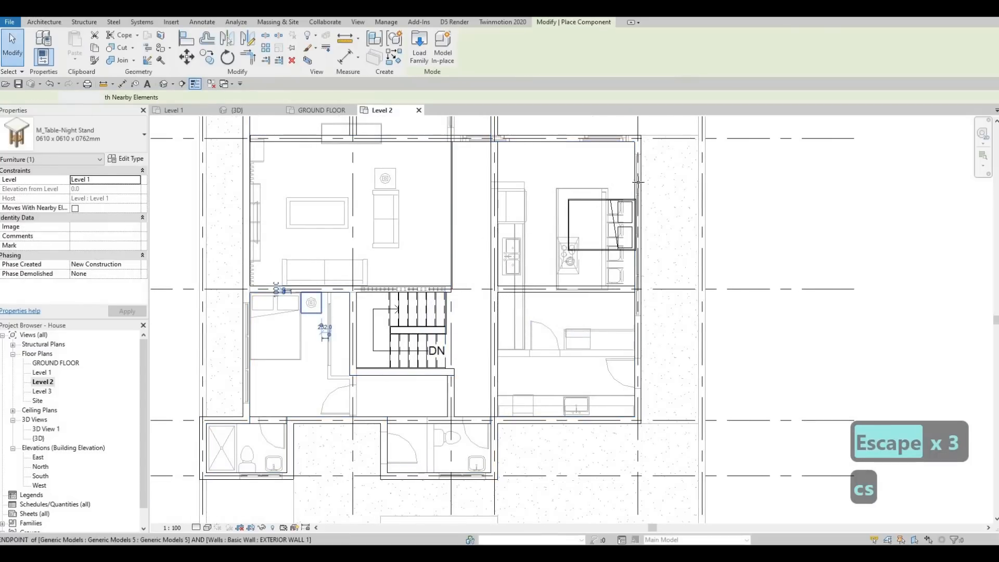
scroll(638, 196, up, 3)
scroll(642, 197, up, 2)
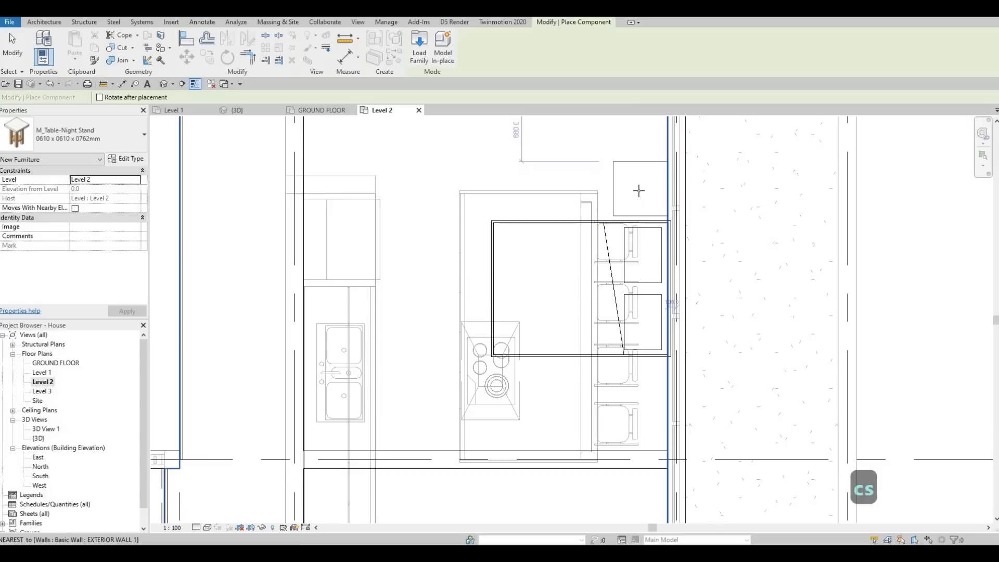
scroll(451, 293, down, 4)
key(Escape)
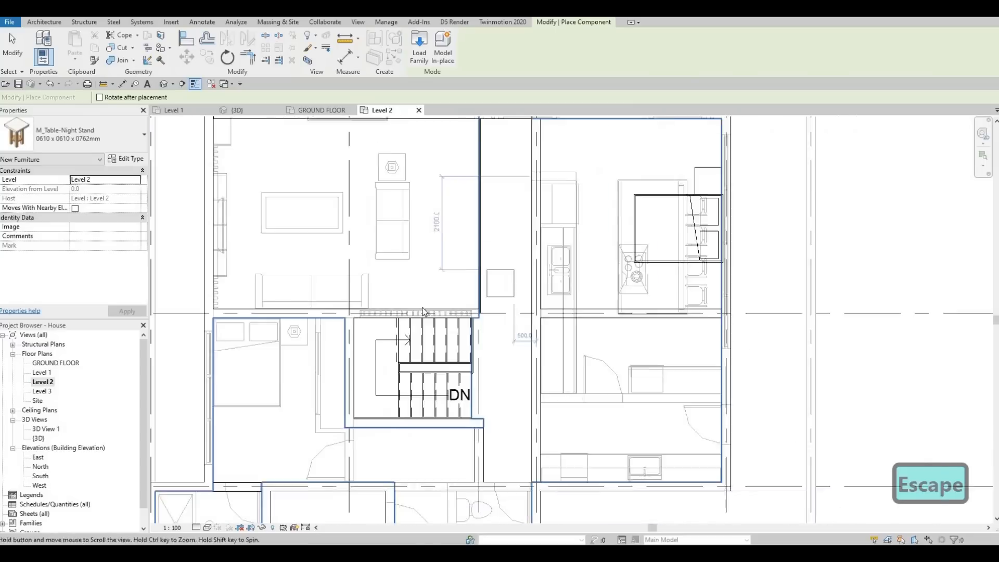
key(Escape)
Create a similar M_Table Lamp - Hemispheric 60W - 120V from the underlay bedroom and centre it on the new night stand
click(428, 298)
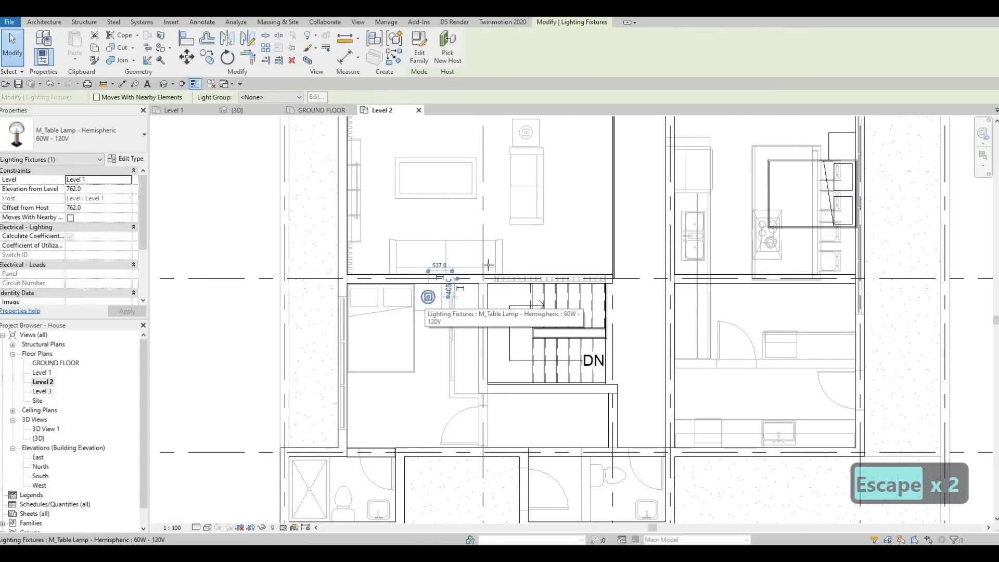
key(c)
key(s)
scroll(325, 354, up, 1)
middle_drag(325, 354, 307, 364)
middle_drag(653, 232, 420, 335)
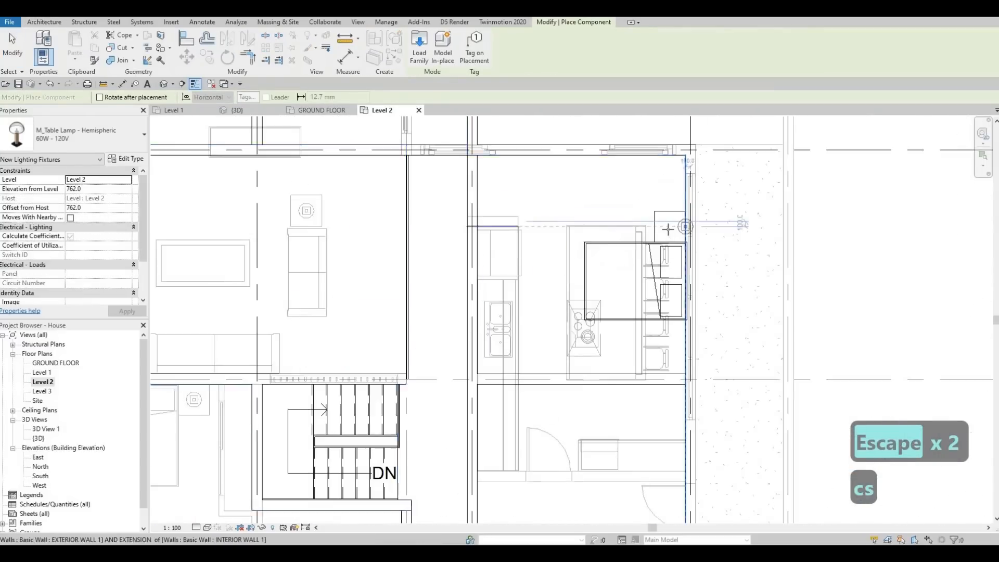
scroll(668, 229, up, 2)
click(661, 226)
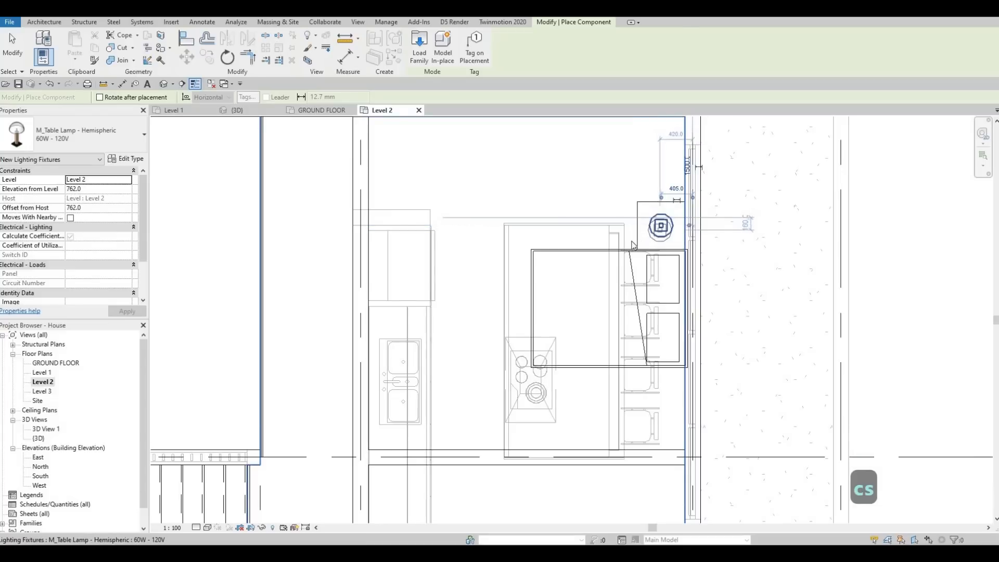
scroll(658, 229, down, 2)
key(Escape)
key(Escape)
Examine the level and host properties of the new lamp and night stand, and compare them with the underlay night stand
click(657, 226)
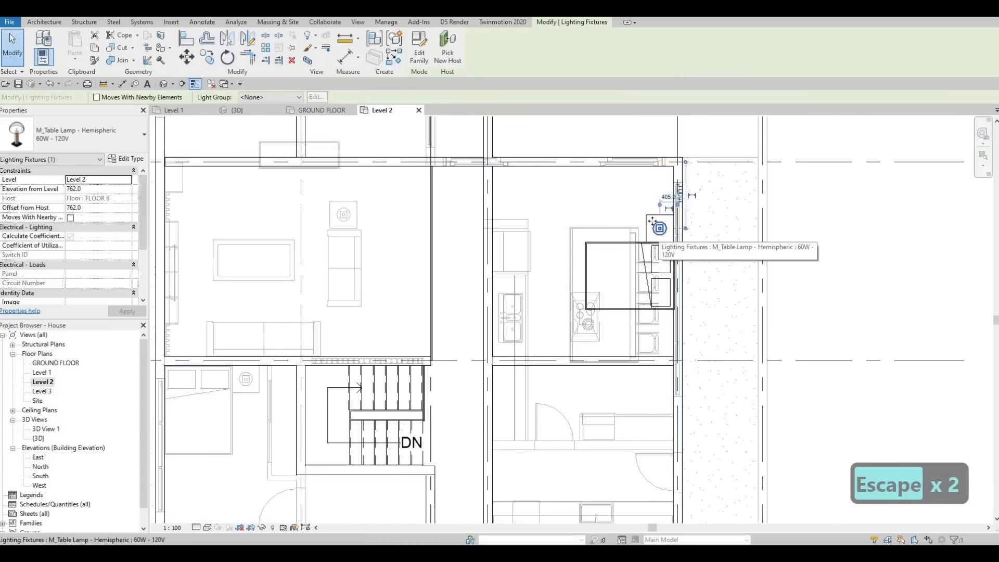
key(Escape)
scroll(642, 244, down, 3)
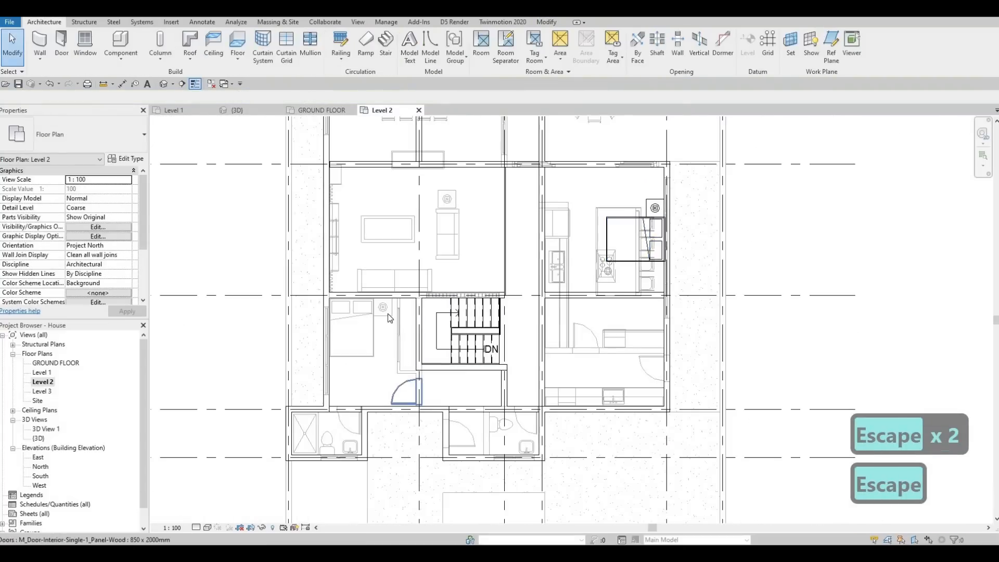
middle_drag(580, 313, 610, 297)
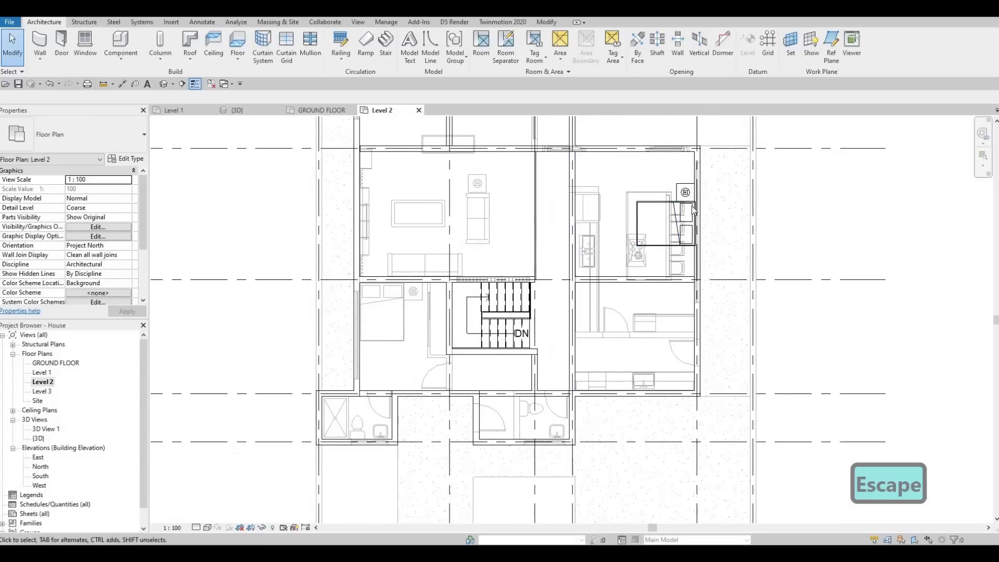
key(Escape)
click(684, 191)
key(Escape)
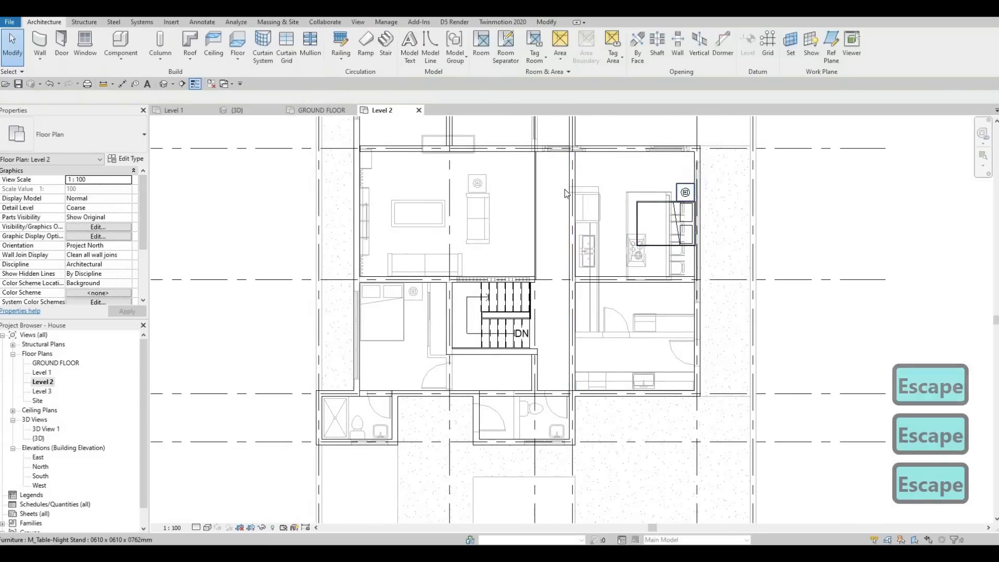
click(679, 196)
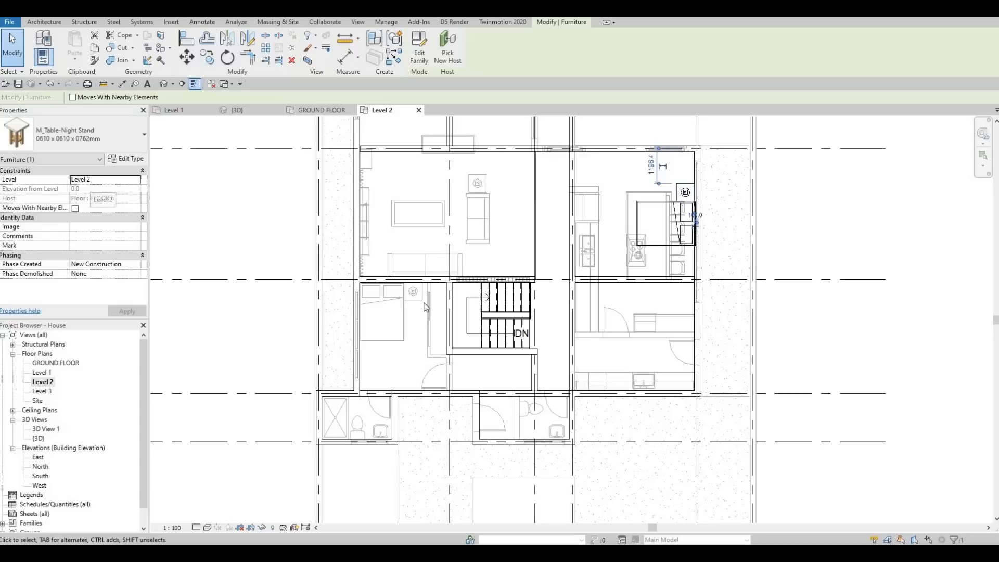
key(Escape)
key(Escape)
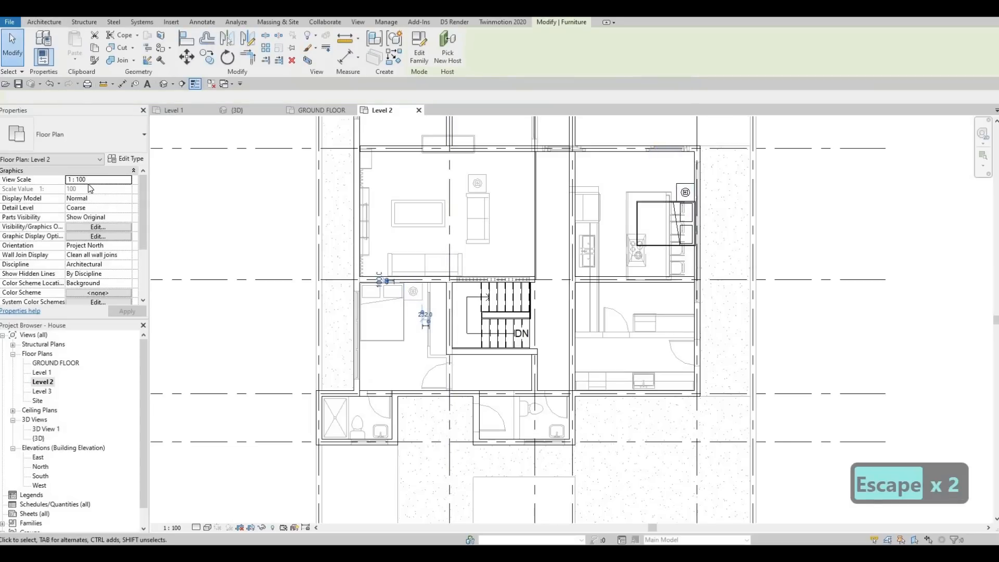
key(Escape)
key(Escape)
scroll(443, 281, down, 2)
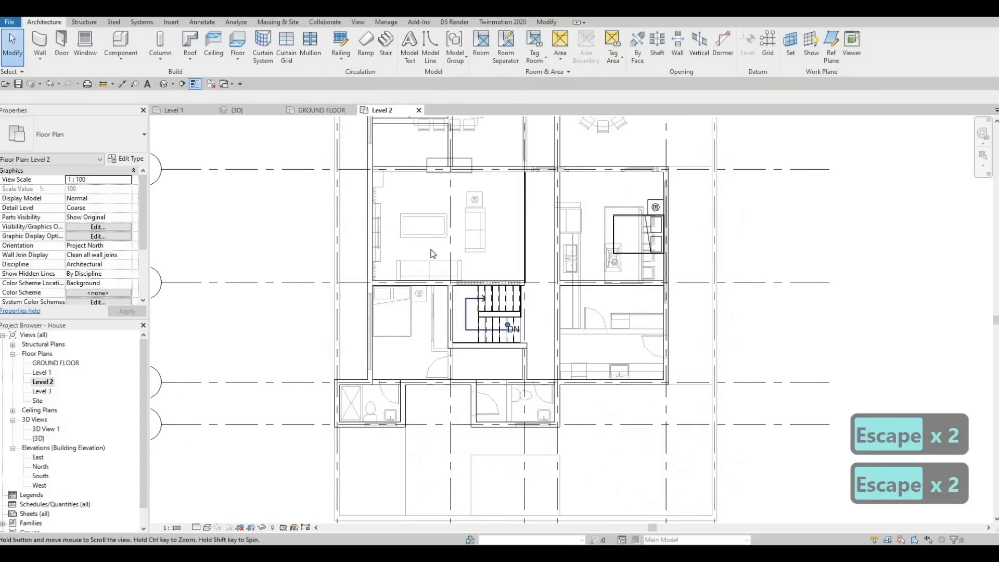
middle_drag(430, 249, 412, 267)
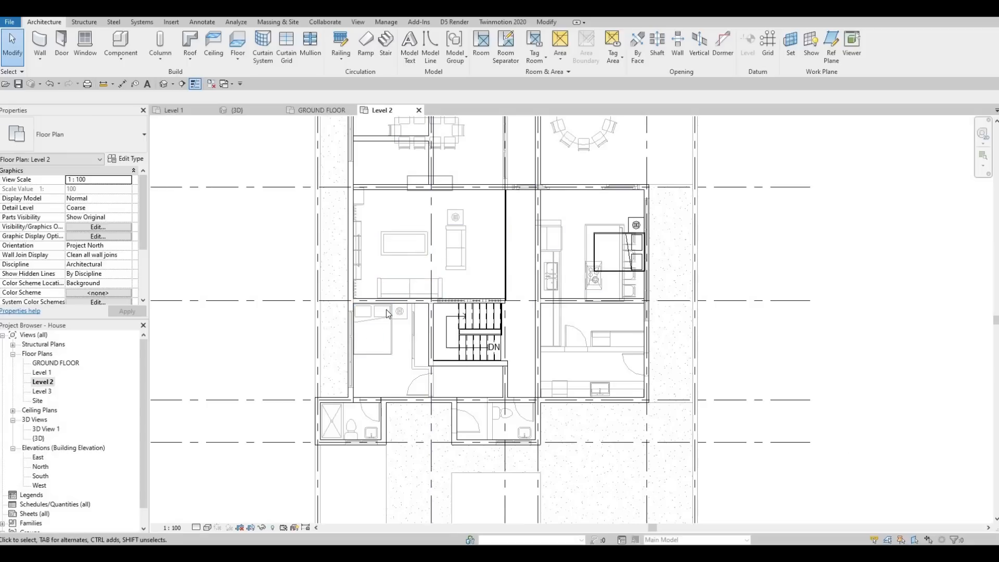
key(Escape)
key(Escape)
Create a similar M_Toilet-Domestic-2D from the underlay on the outer window wall of the larger bathroom below the stairs
middle_drag(502, 419, 510, 395)
scroll(510, 395, up, 2)
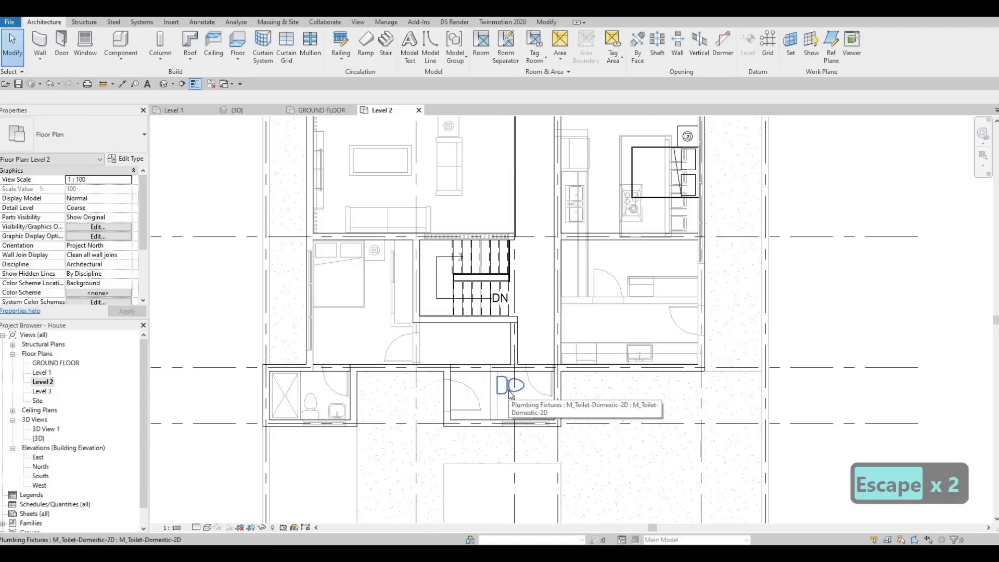
click(511, 396)
key(c)
key(s)
scroll(512, 401, up, 2)
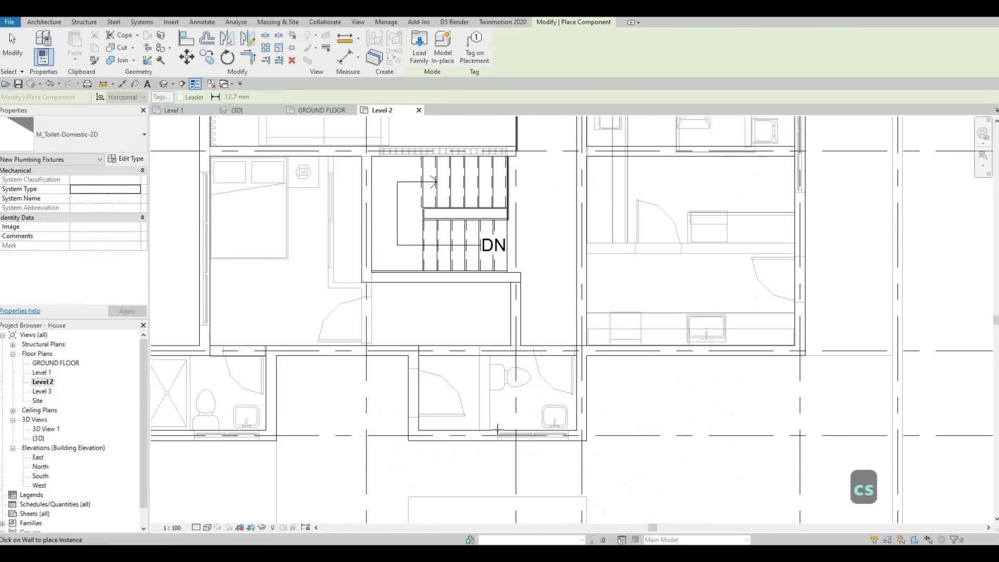
key(Escape)
key(Escape)
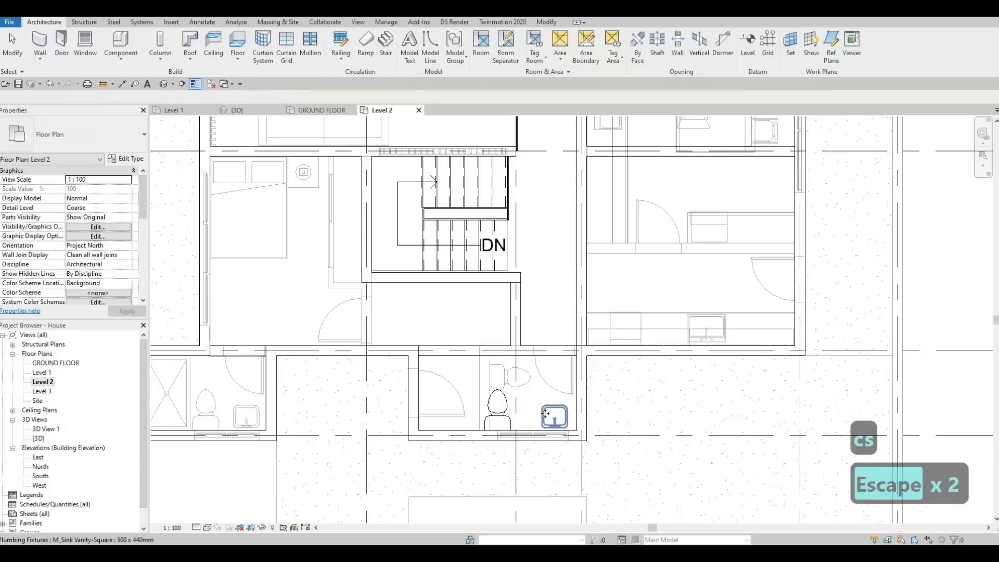
Create a similar M_Sink Vanity-Square 500 x 440mm directly over the underlay sink in the larger bathroom
click(546, 418)
scroll(547, 401, up, 2)
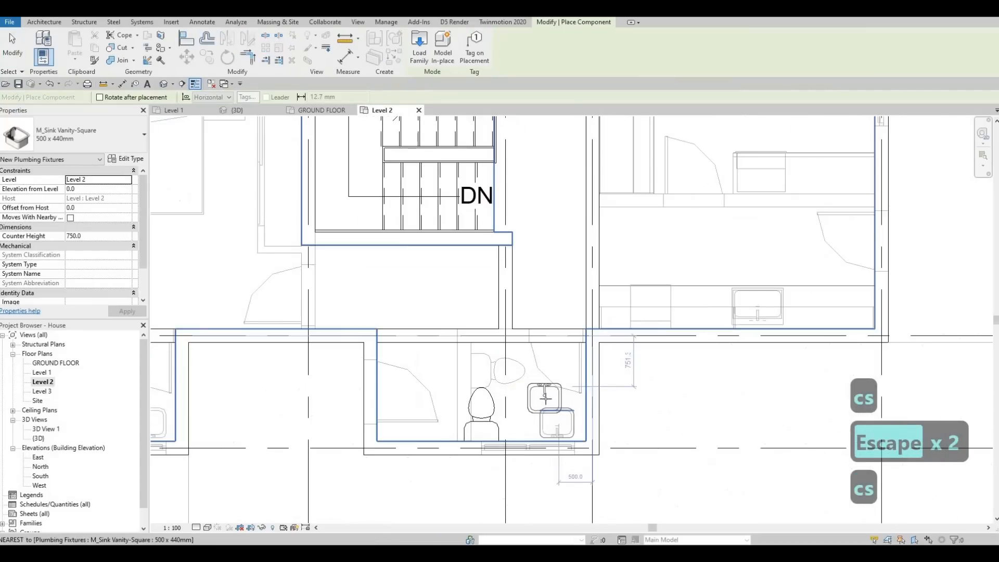
key(c)
key(s)
scroll(549, 419, up, 2)
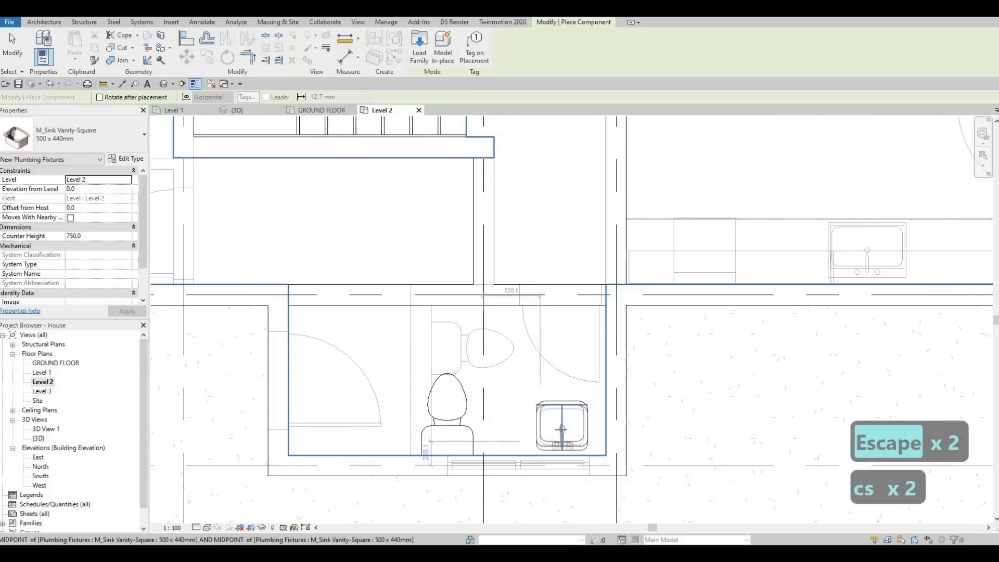
key(Escape)
key(Escape)
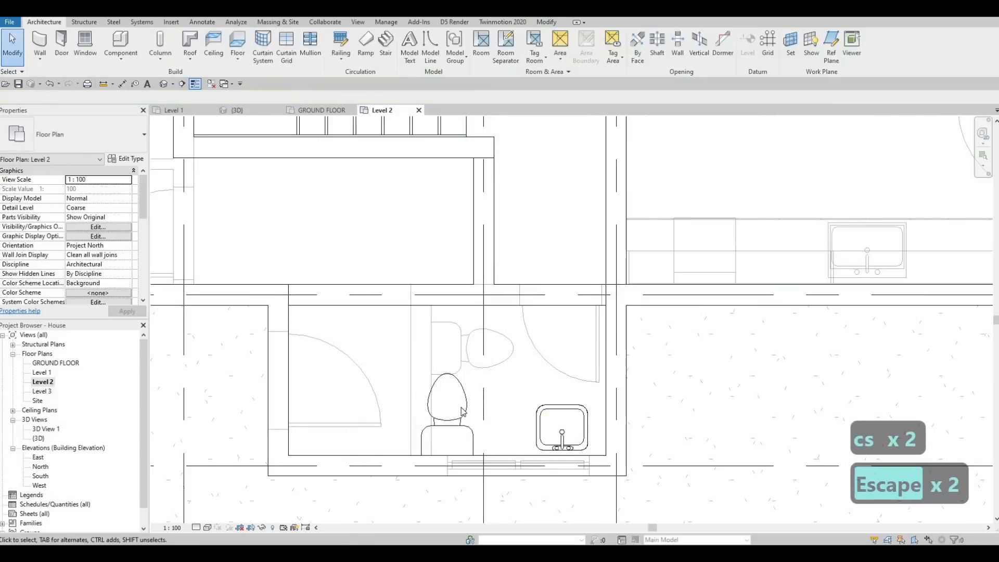
Nudge the new toilet along the window wall toward the sink
key(Escape)
click(465, 414)
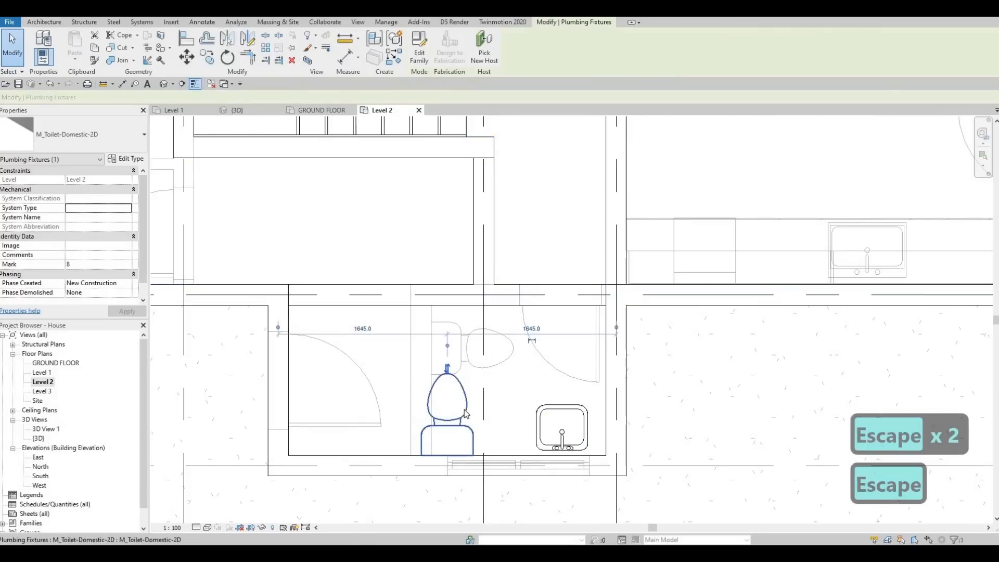
key(Right)
key(Right)
key(Right)
key(Right)
key(Right)
key(Right)
key(Right)
key(Right)
key(Right)
key(Right)
key(Right)
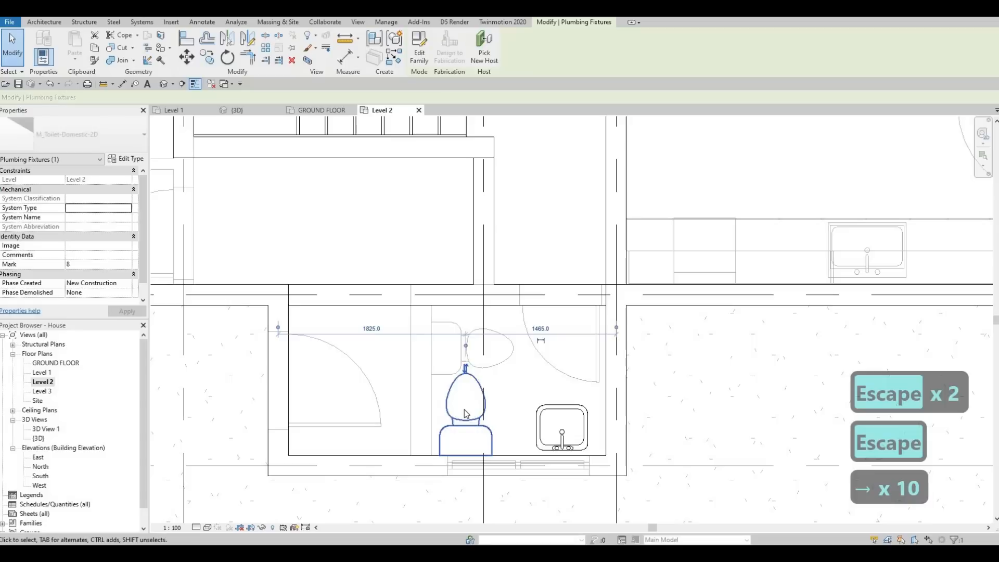
key(Escape)
Create a similar M_Shower Stall-2D over the underlay shower in the corner of the smaller bathroom
scroll(553, 422, down, 5)
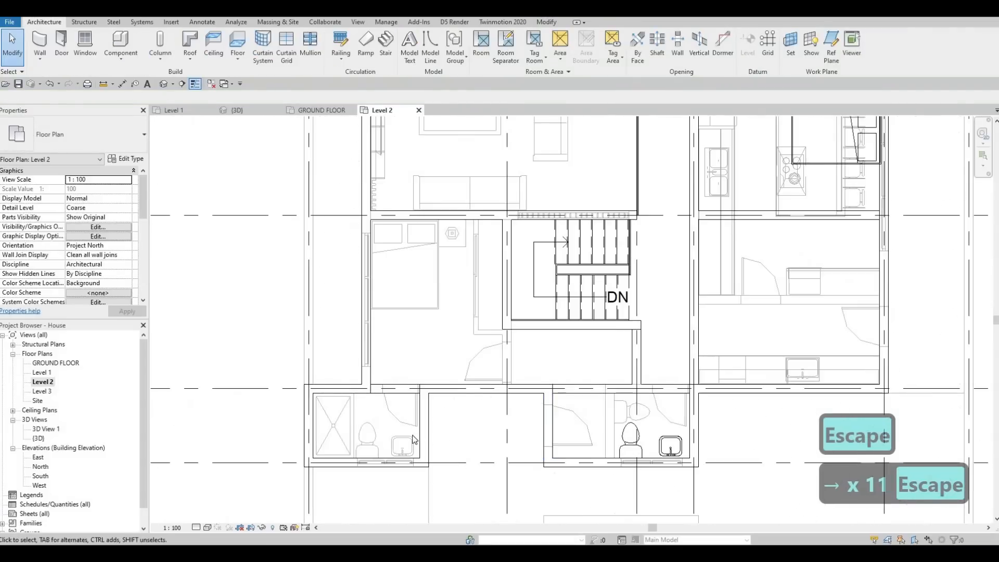
key(Escape)
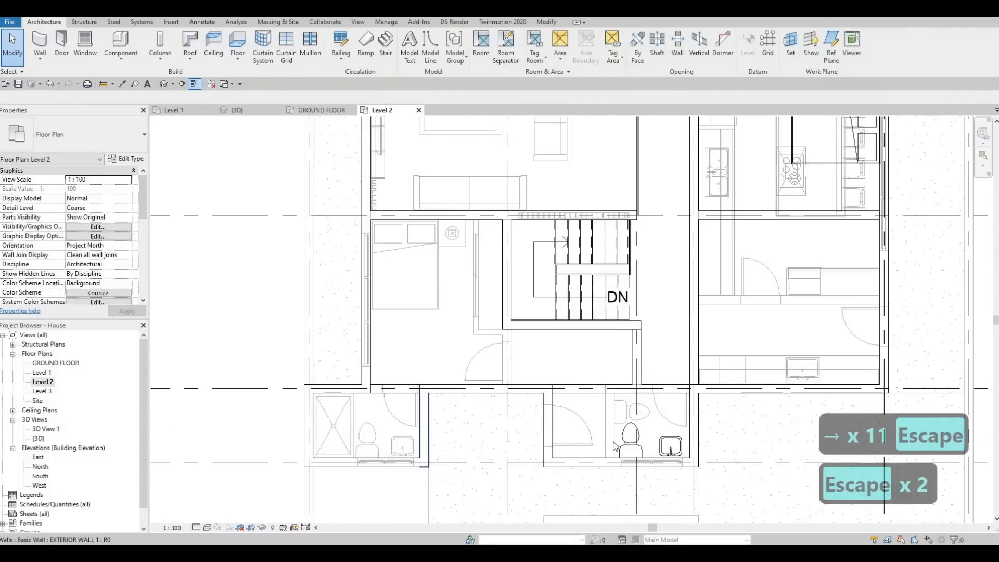
click(350, 425)
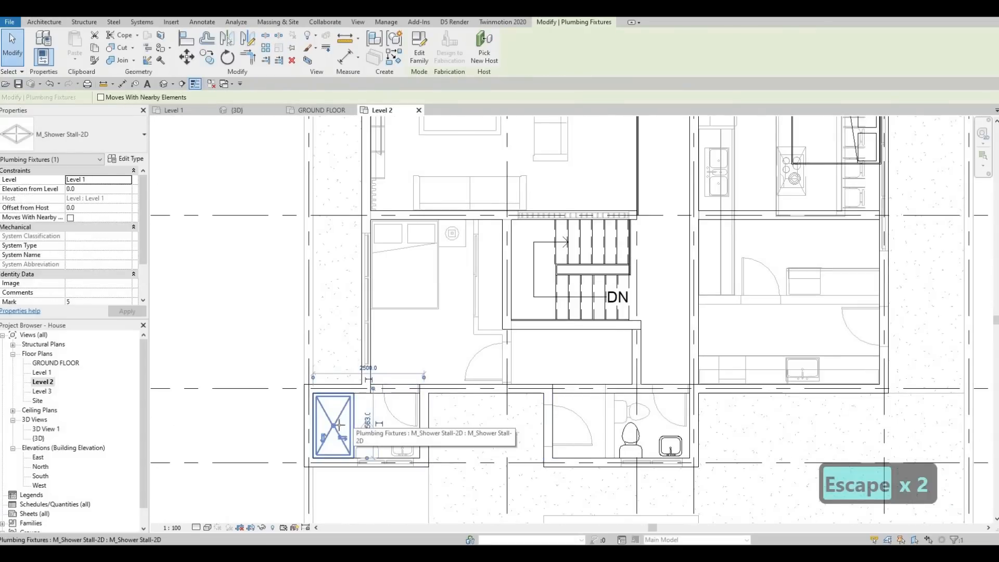
key(c)
key(s)
scroll(335, 427, up, 4)
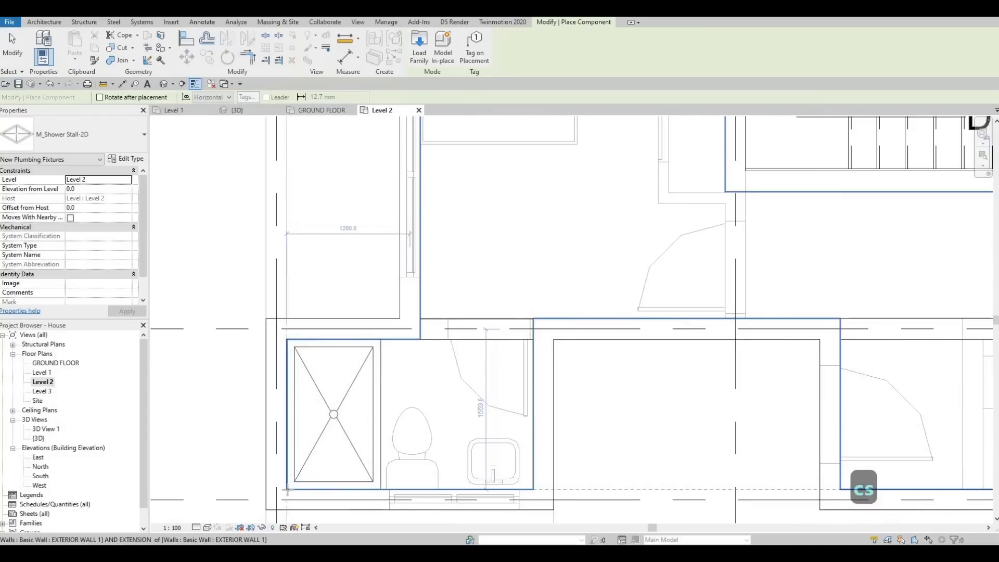
click(288, 490)
scroll(554, 459, down, 2)
Place another M_Shower Stall-2D in the outer corner of the larger bathroom, at the end away from the sink
middle_drag(553, 460, 402, 431)
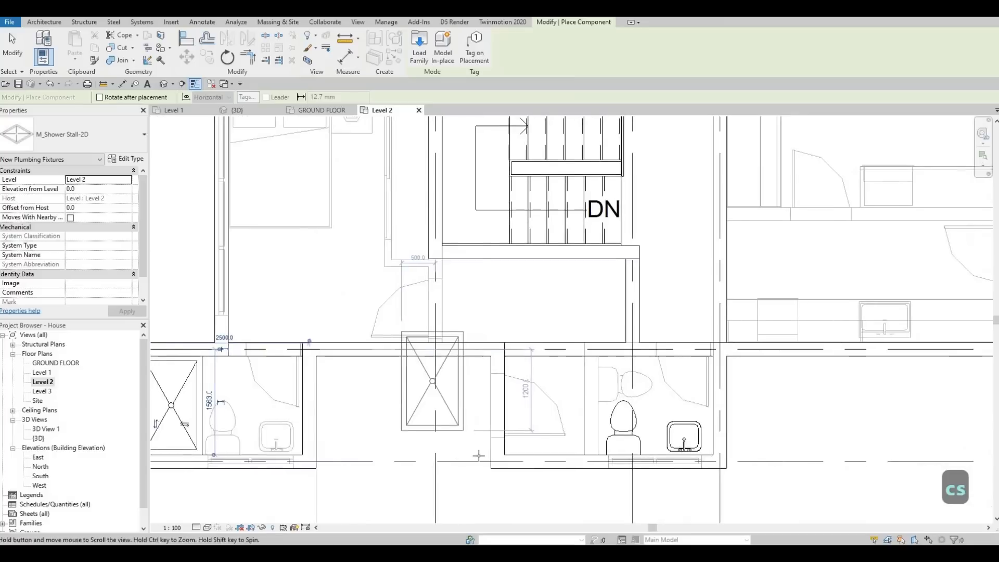
click(481, 454)
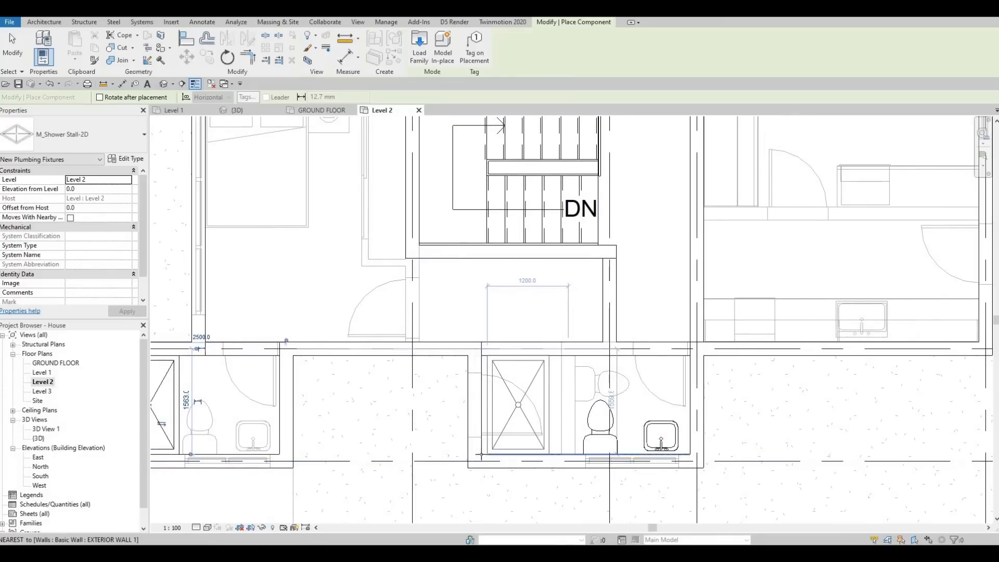
scroll(497, 458, up, 1)
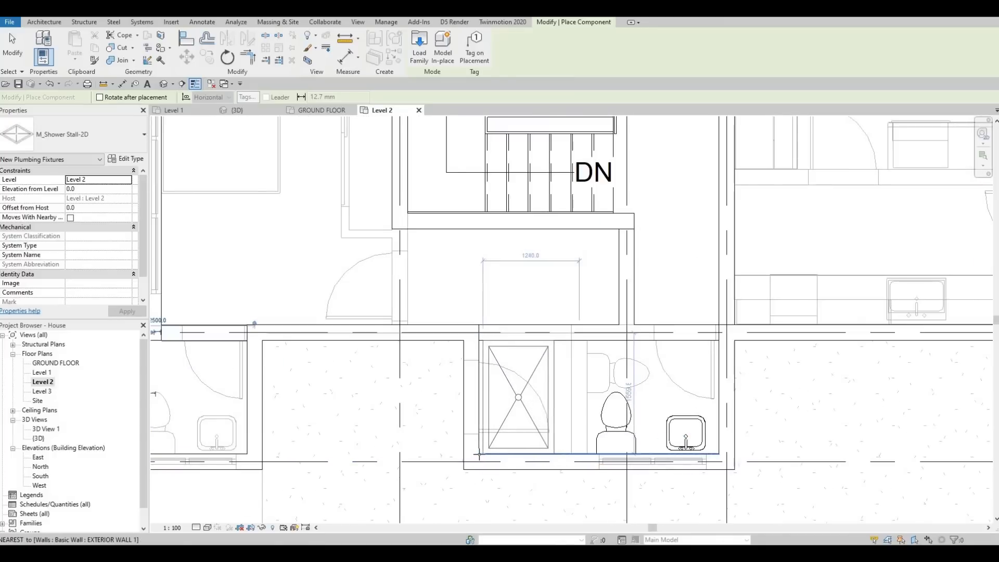
click(503, 448)
scroll(531, 450, down, 3)
key(Escape)
key(Escape)
key(Escape)
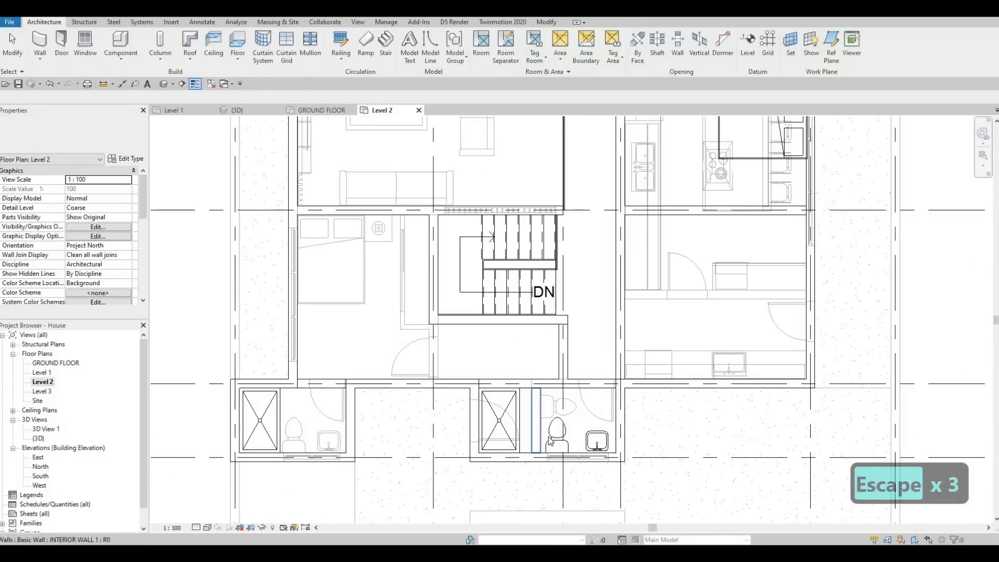
Nudge the larger bathroom's toilet back along the wall toward the shower stall
click(549, 436)
key(Left)
key(Left)
key(Left)
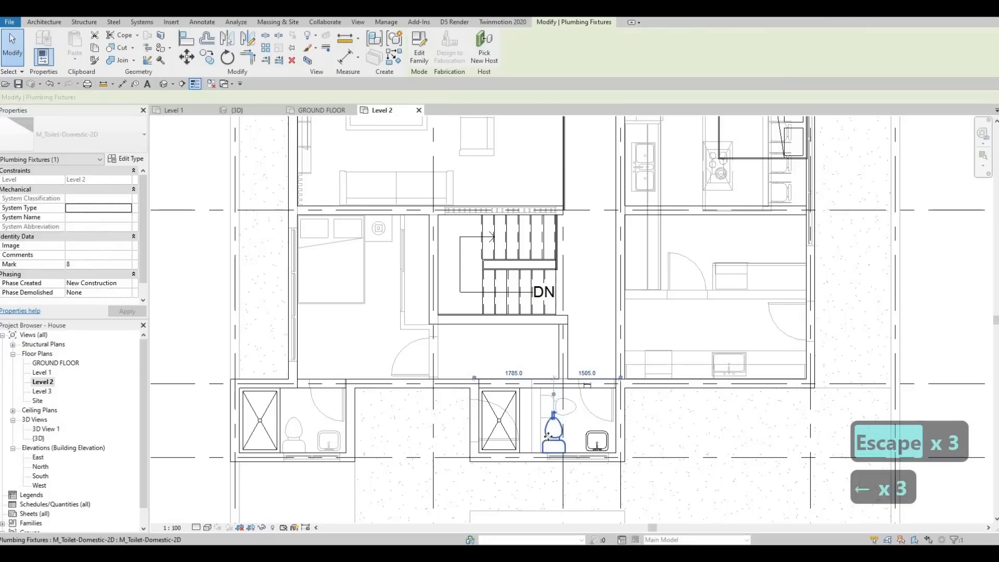
key(Left)
key(Right)
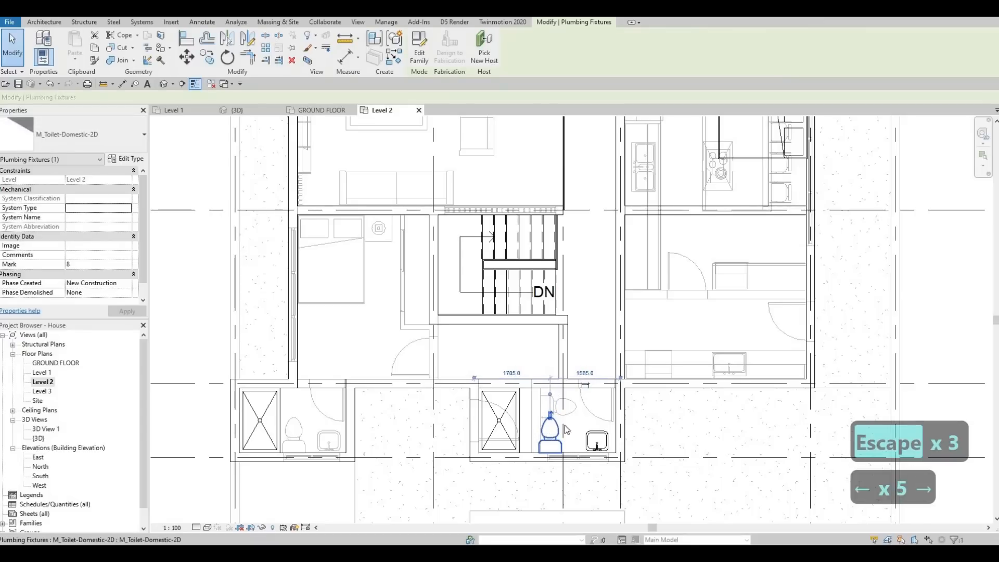
key(Escape)
Nudge the larger bathroom's sink slightly toward the toilet
click(596, 439)
key(Left)
key(Left)
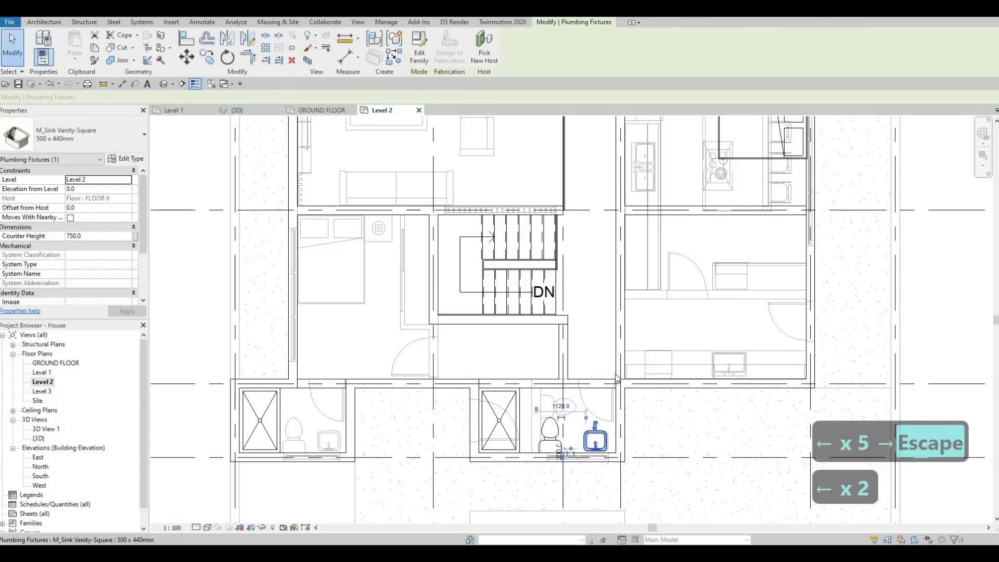
key(Escape)
key(Escape)
Create a similar M_Door-Interior-Single-1_Panel-Wood 750 x 2000mm door from the underlay in the larger bathroom's corridor-side wall
click(588, 414)
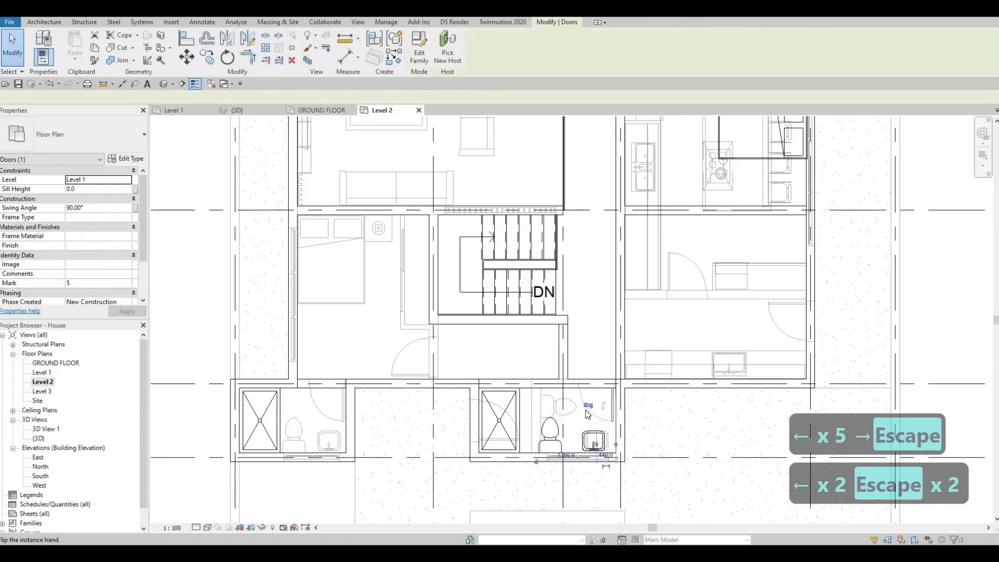
key(c)
key(s)
scroll(597, 383, up, 2)
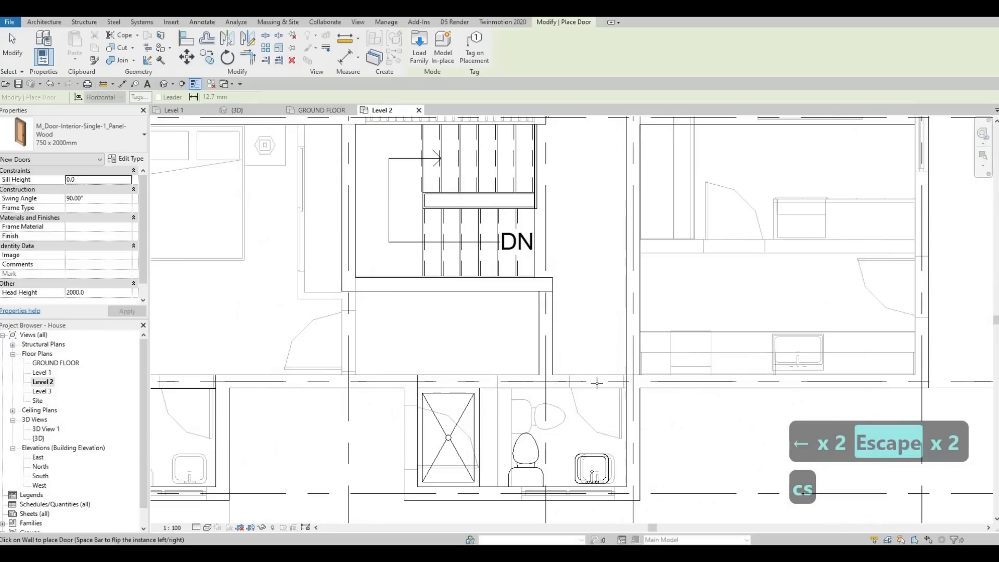
scroll(599, 383, up, 2)
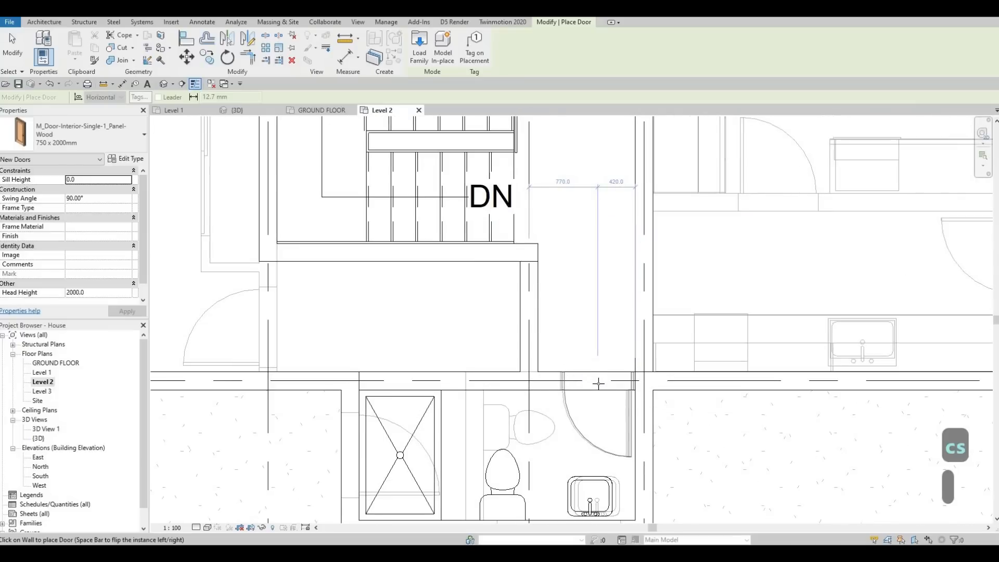
scroll(599, 383, down, 3)
scroll(381, 369, up, 2)
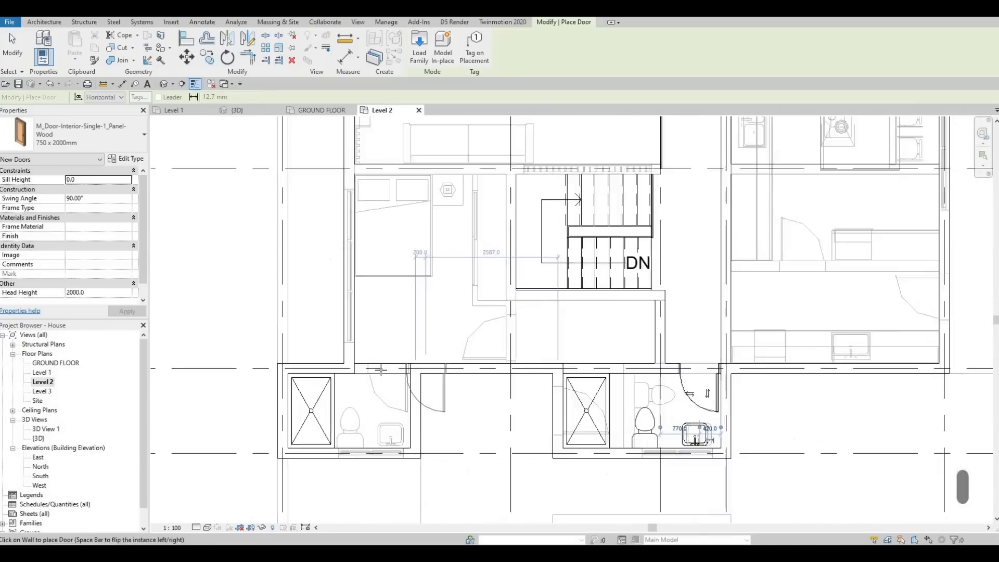
Place another 750 x 2000mm door in the smaller bathroom's wall over the underlay door, swinging into the bathroom
click(381, 369)
scroll(463, 336, down, 1)
key(Escape)
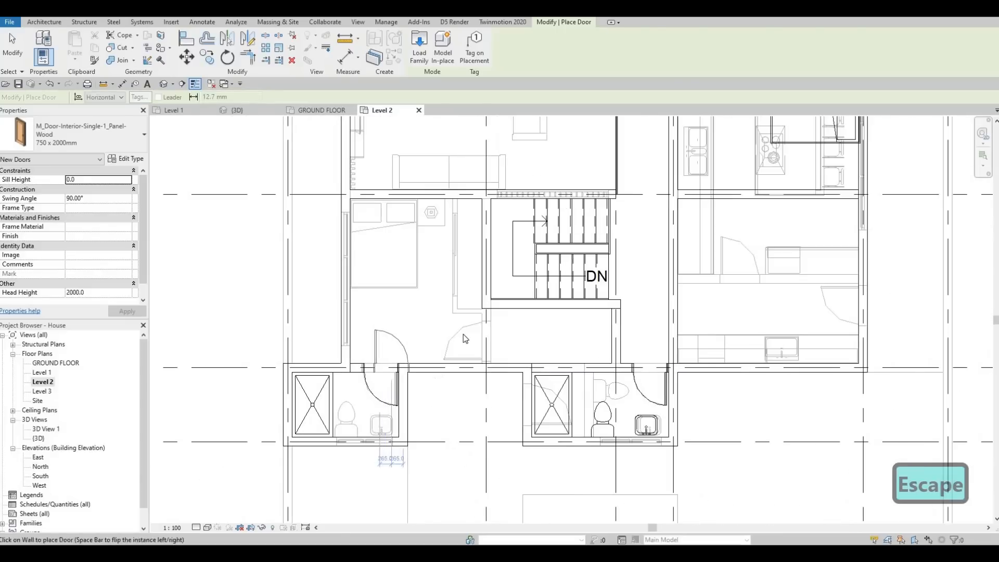
key(Escape)
key(Escape)
Create a similar 850 x 2000mm interior door from the underlay bedroom door in the short wall between the staircase and grid E
click(461, 334)
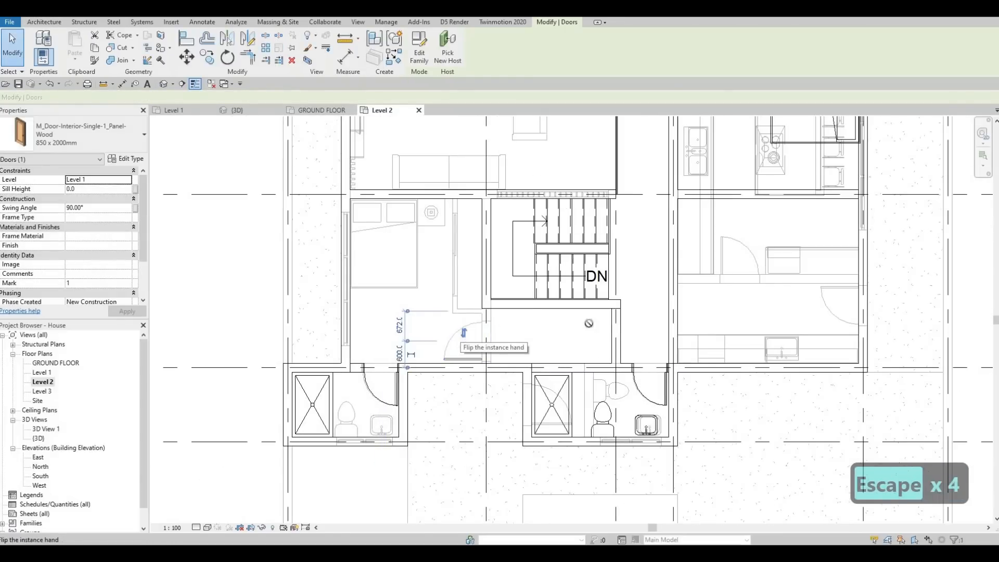
key(c)
key(s)
scroll(615, 336, up, 1)
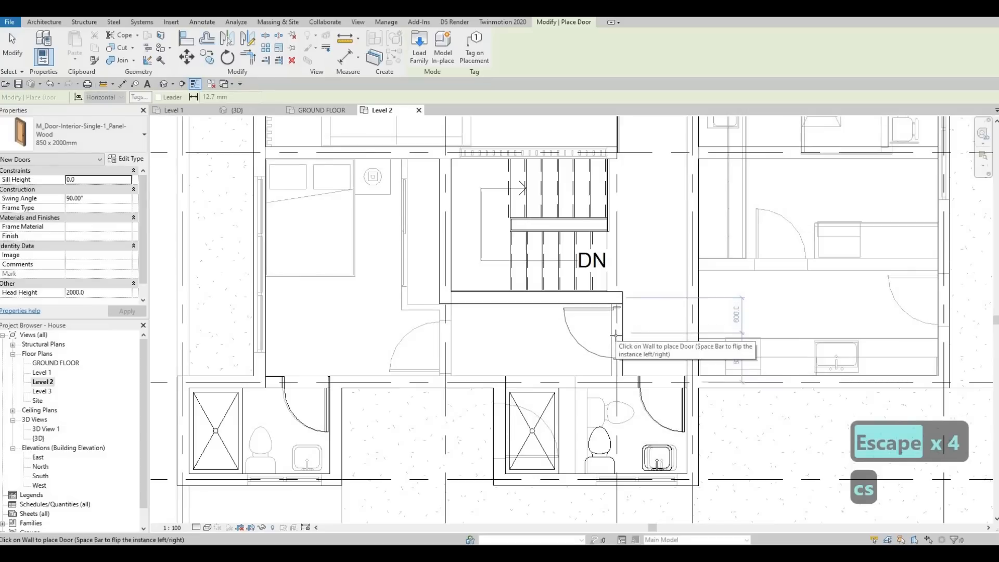
scroll(615, 335, up, 1)
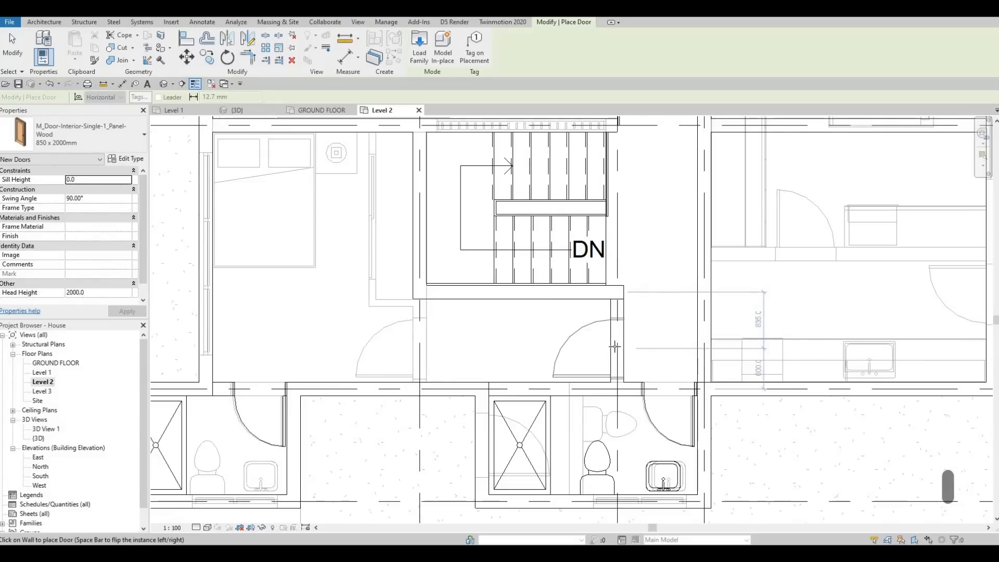
scroll(615, 291, down, 3)
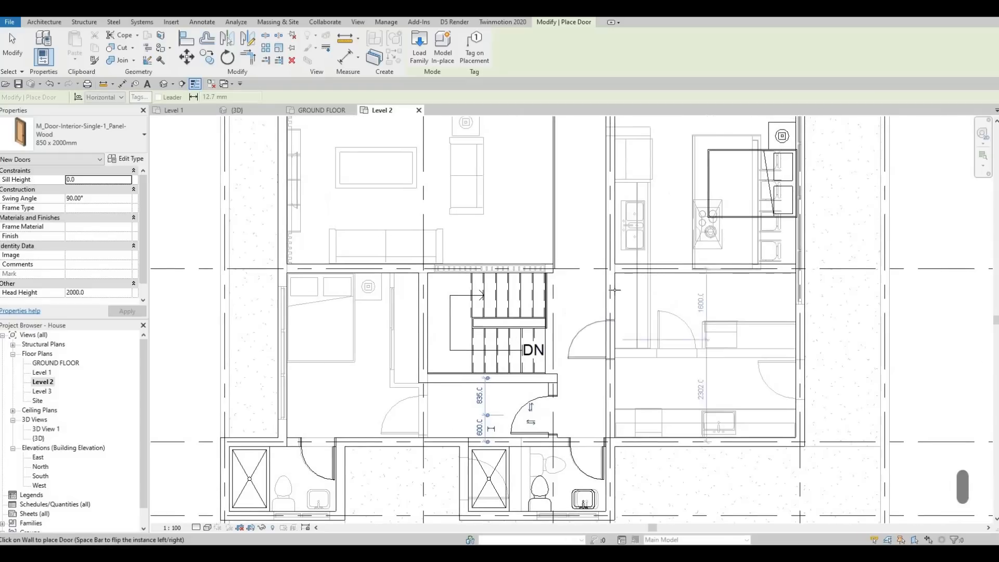
Place two more 850 x 2000mm doors in the corridor wall, one on each side of grid D, opening into the two rooms
click(617, 250)
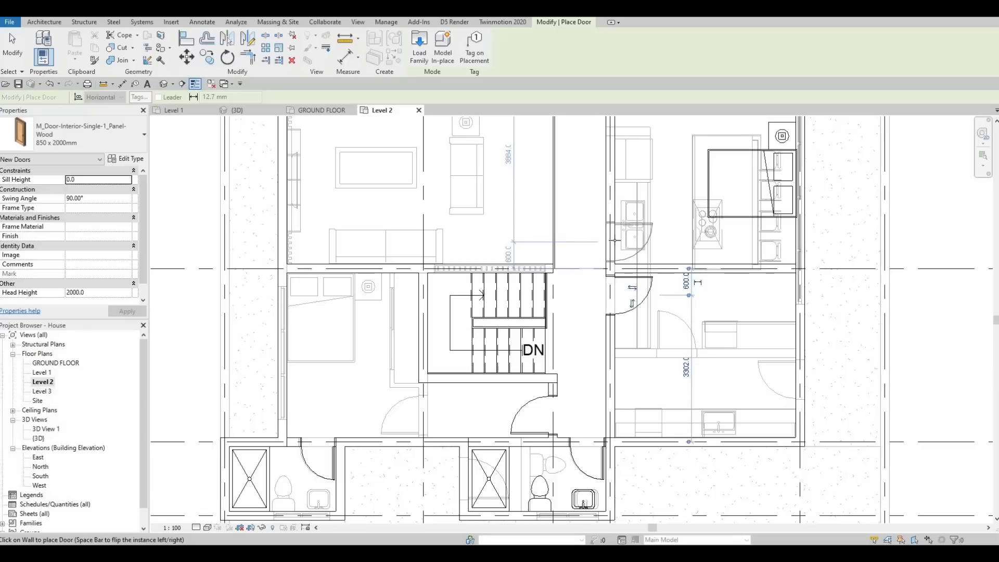
scroll(601, 245, down, 3)
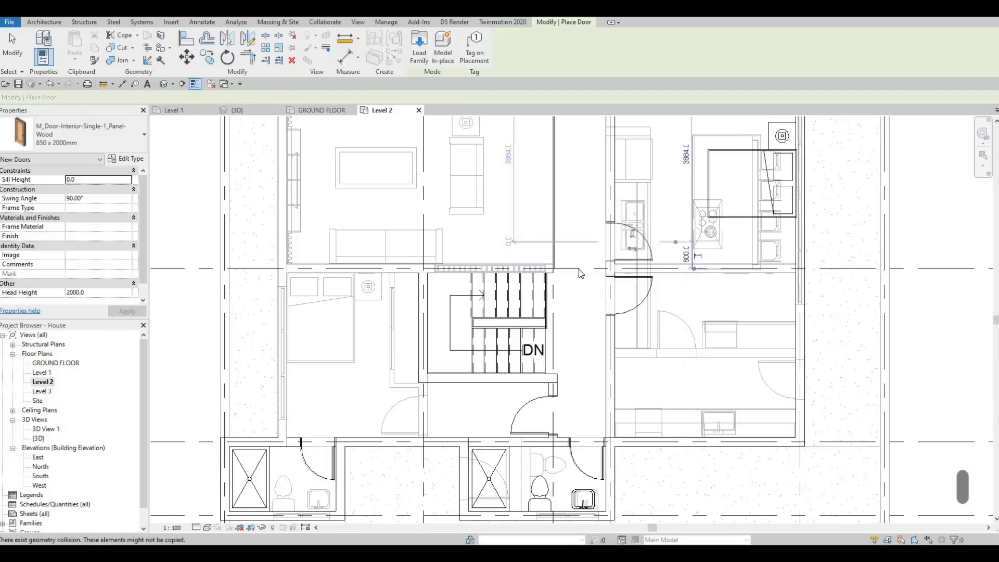
key(Escape)
key(Escape)
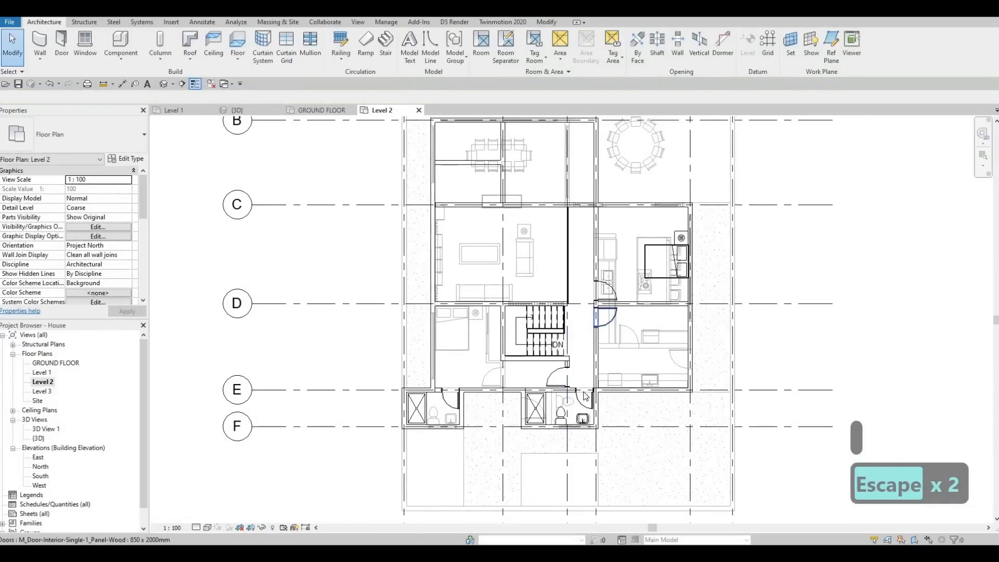
Create a similar 850 x 2000mm door centred across the corridor's end on grid C, swinging into the room beyond
middle_drag(585, 397, 561, 472)
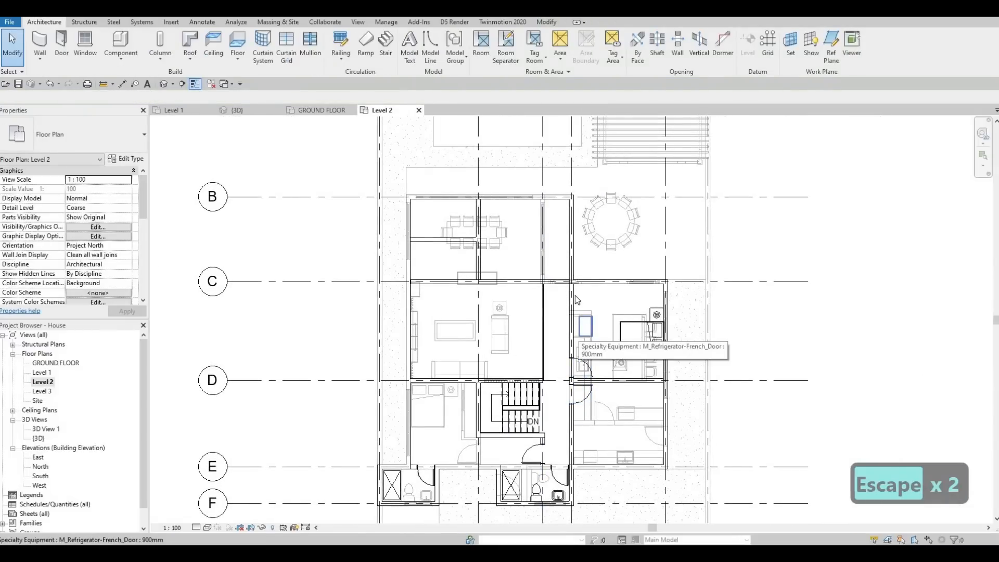
scroll(575, 295, up, 1)
scroll(576, 295, up, 1)
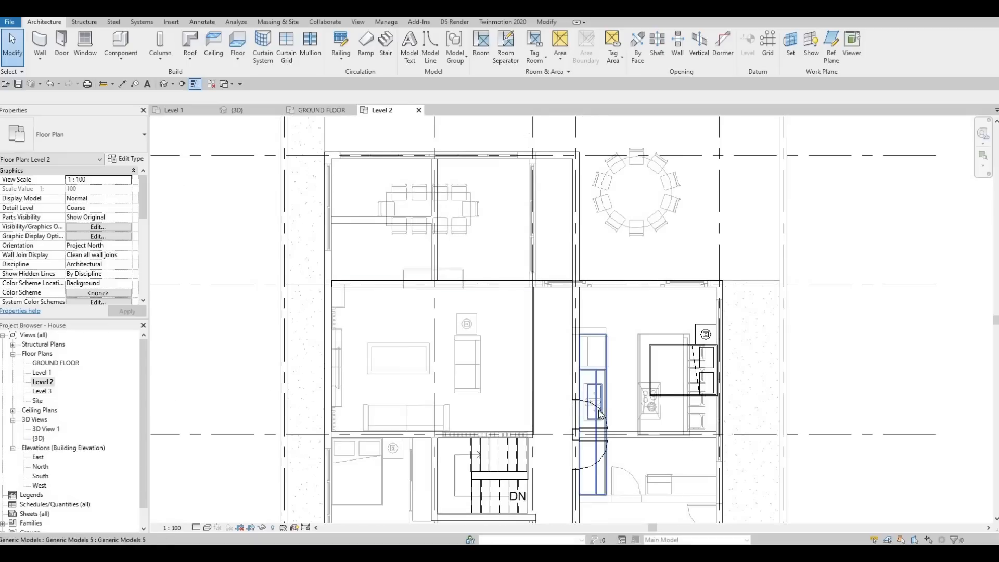
key(Escape)
key(Escape)
click(601, 414)
key(c)
key(s)
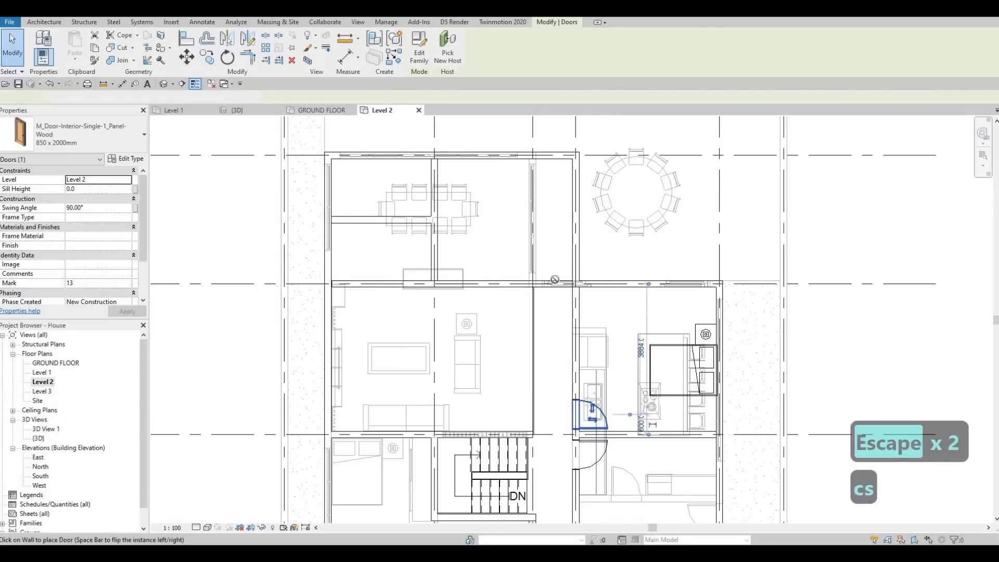
scroll(554, 265, up, 1)
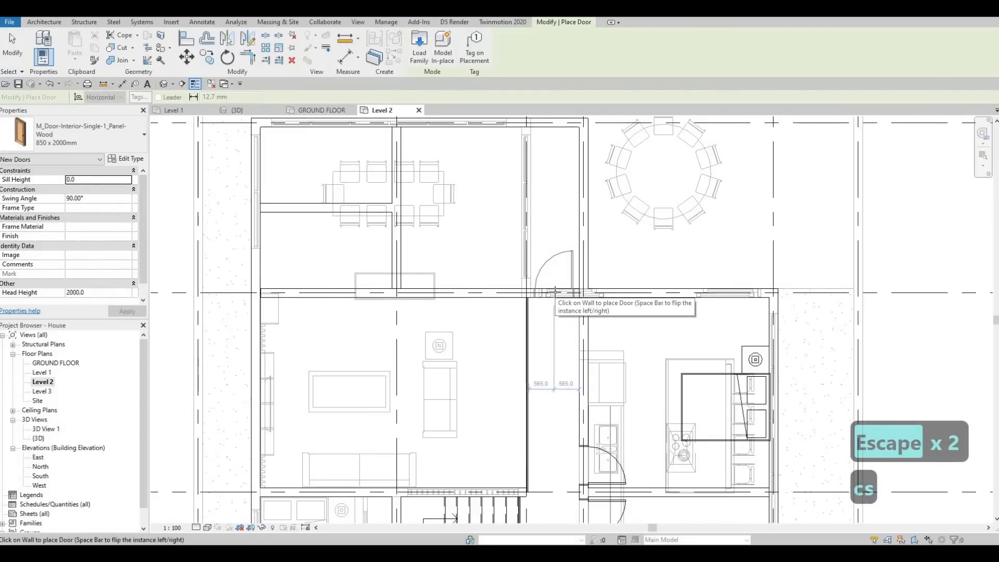
click(555, 293)
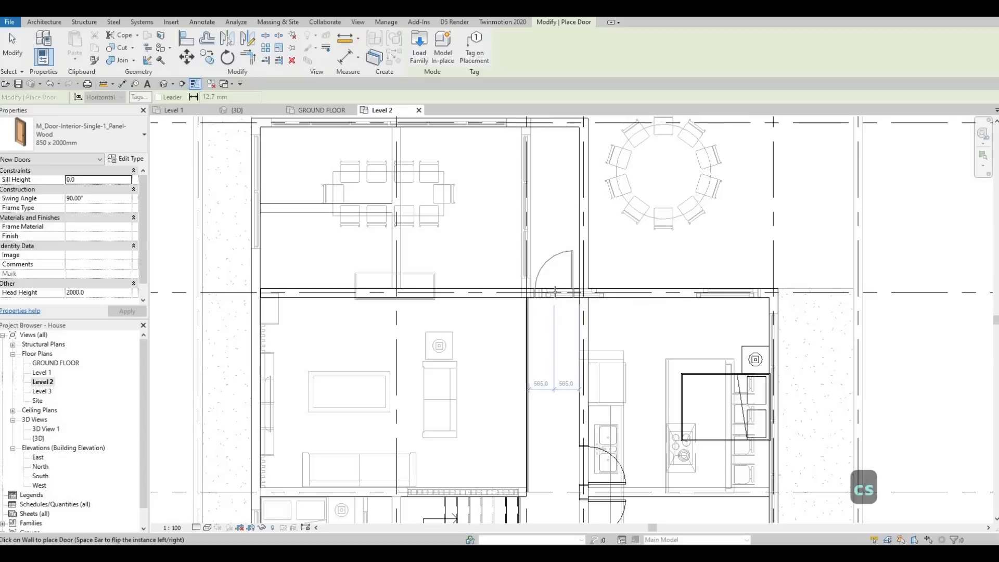
scroll(555, 293, down, 2)
key(Escape)
click(508, 289)
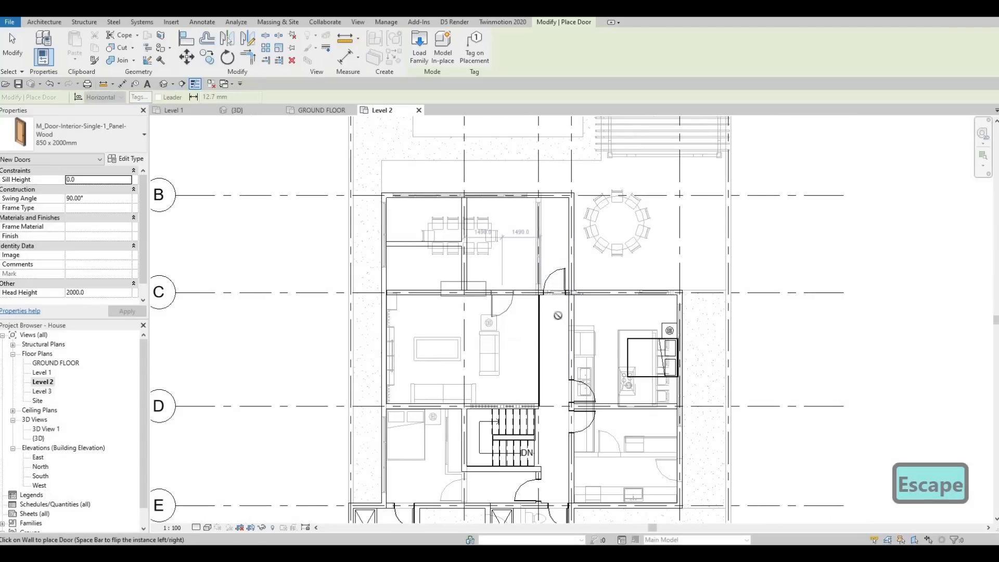
scroll(558, 316, down, 2)
key(Escape)
key(Escape)
Create a similar 750 x 2000mm door from the smaller bathroom's door in the horizontal partition between grids B and C, hinged beside the vertical partition
click(490, 426)
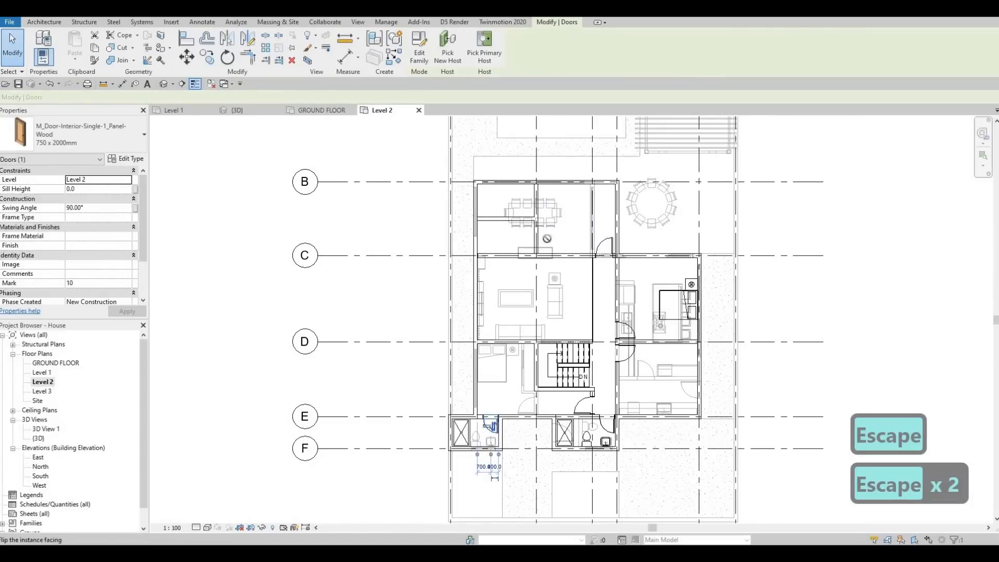
key(c)
key(s)
scroll(544, 208, up, 4)
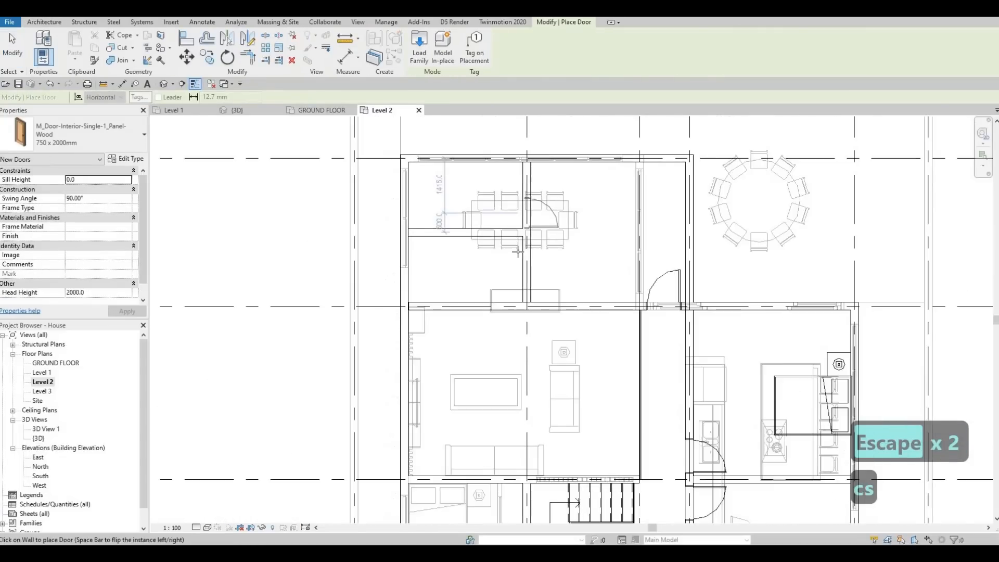
scroll(518, 252, up, 2)
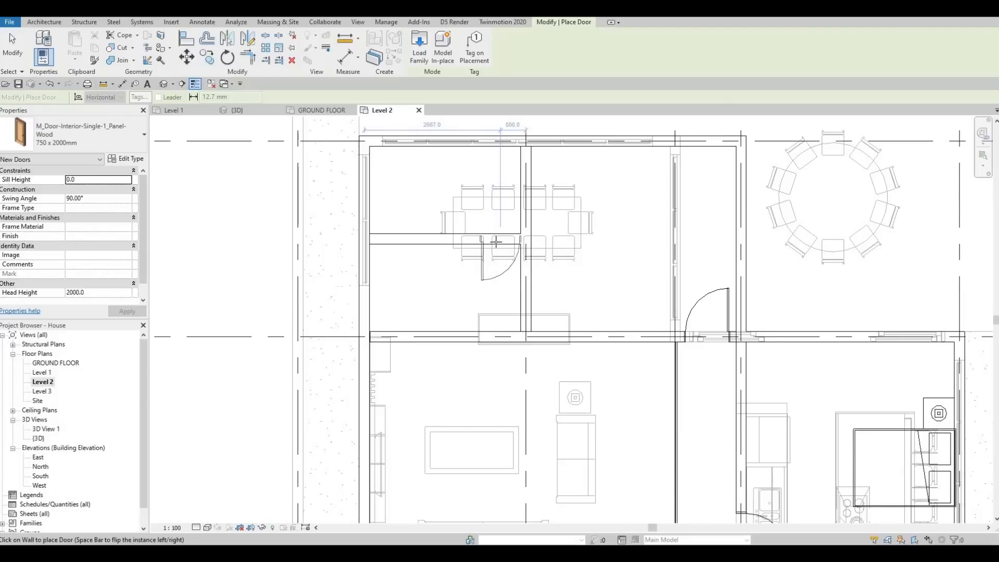
key(space)
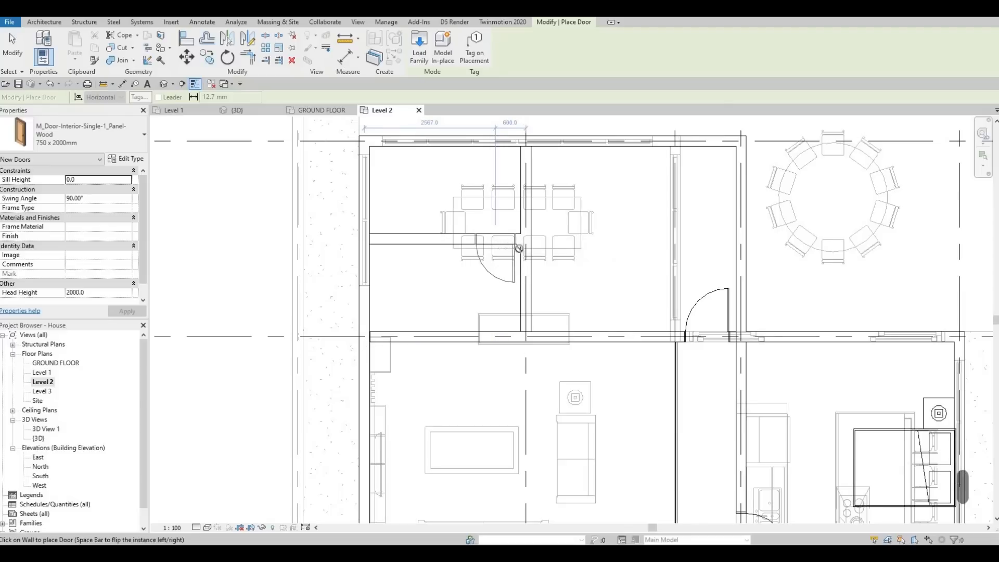
click(496, 242)
scroll(496, 242, down, 3)
key(Escape)
scroll(552, 281, down, 1)
key(Escape)
middle_drag(578, 318, 569, 264)
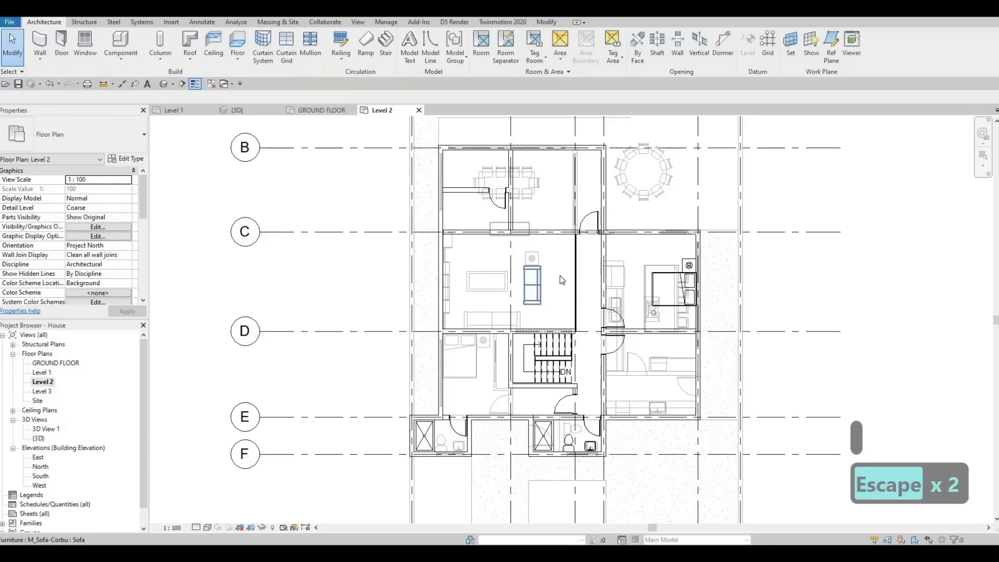
middle_drag(559, 322, 582, 294)
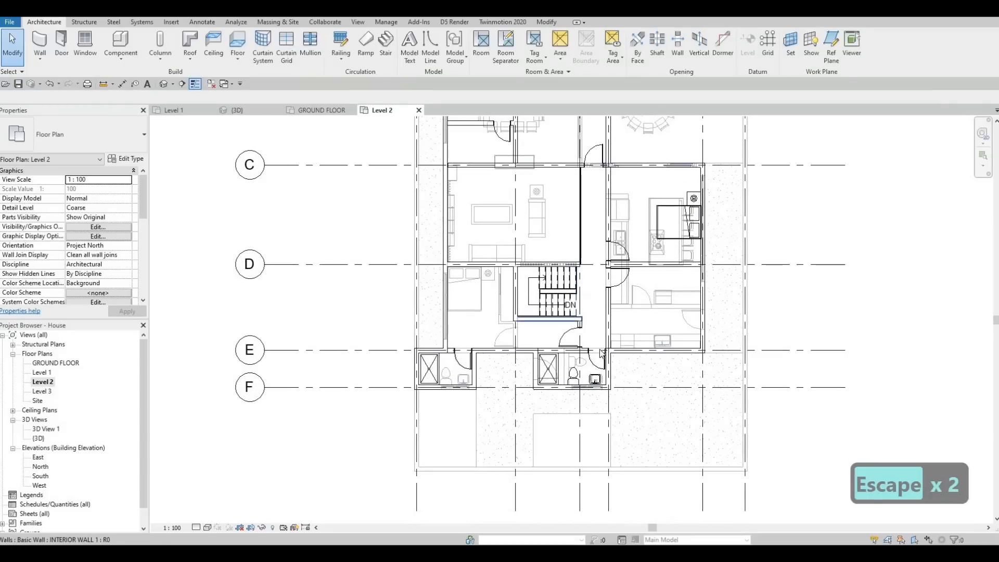
middle_drag(661, 310, 653, 326)
middle_drag(633, 283, 629, 327)
scroll(618, 303, down, 1)
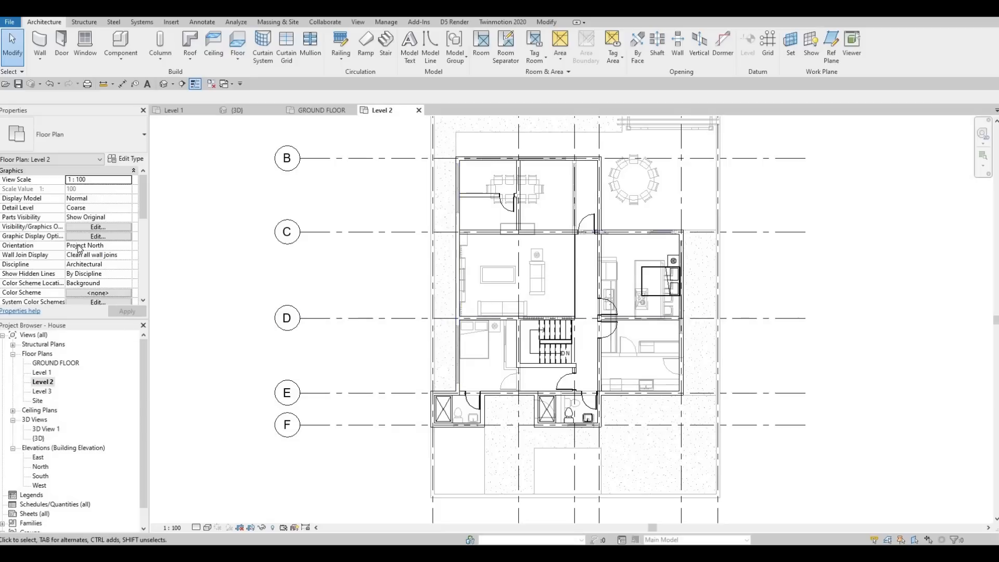
Set the Level 2 floor plan's underlay base level to None
scroll(80, 248, down, 3)
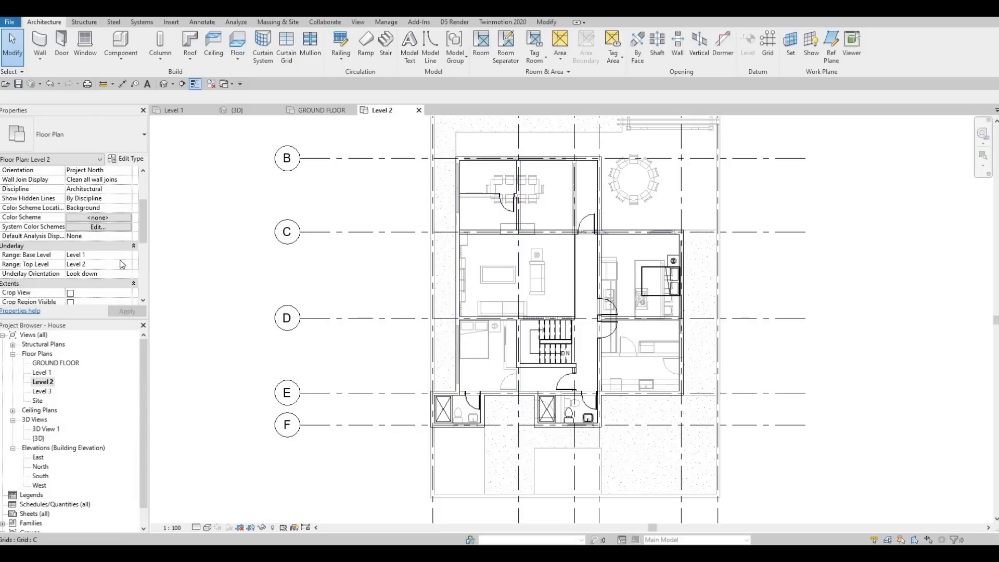
click(80, 255)
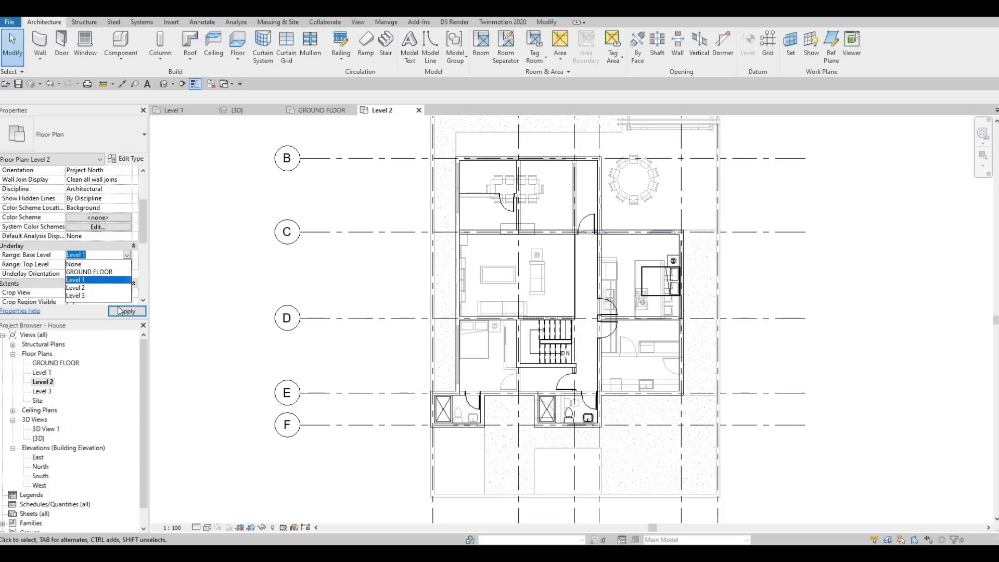
click(86, 264)
Create a similar M_Bed-Box 1525 x 2007mm - Queen over the existing bed, rotated with its head flush against the exterior wall
middle_drag(375, 294, 476, 238)
scroll(476, 239, down, 1)
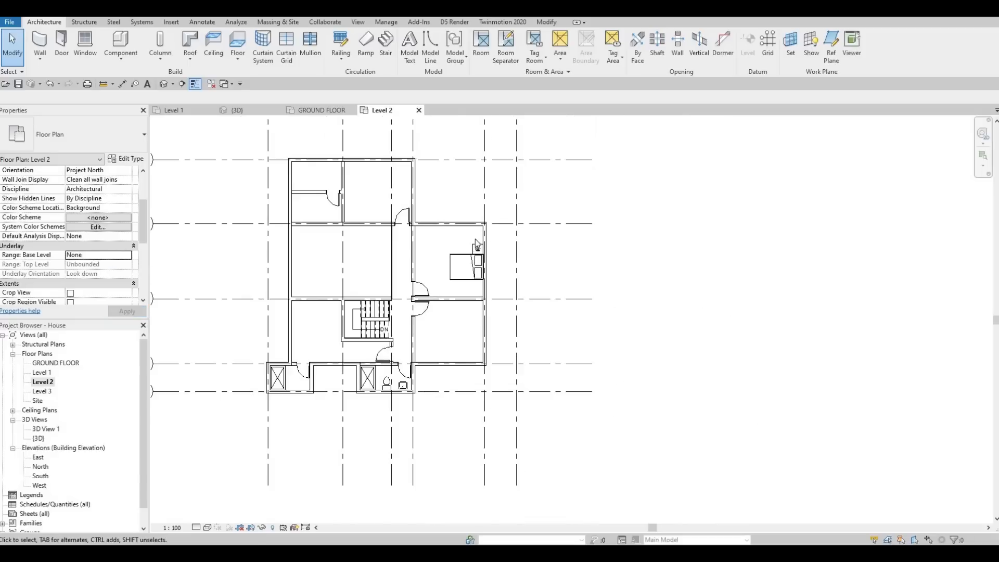
scroll(475, 239, up, 8)
key(Escape)
click(487, 303)
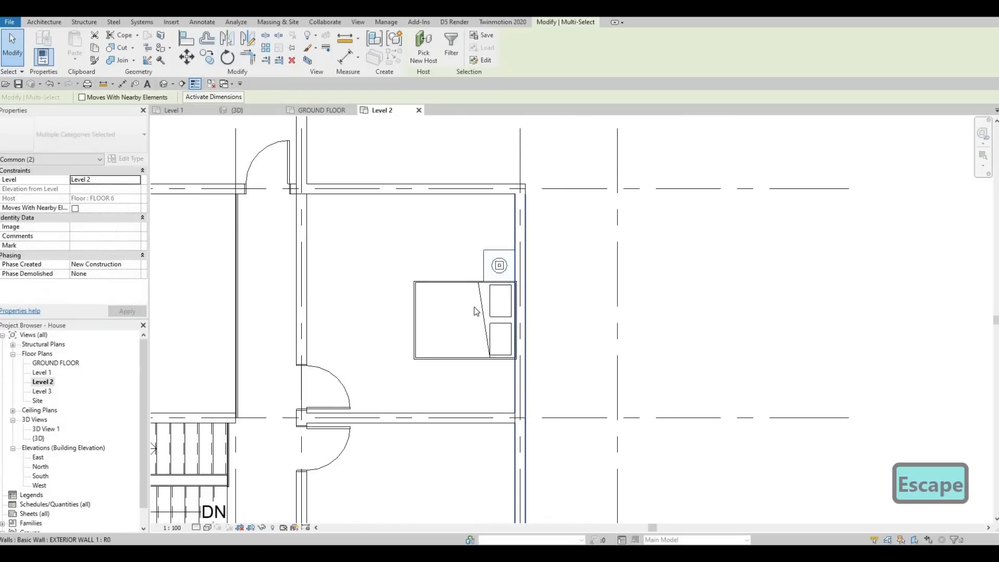
key(Escape)
click(489, 302)
key(c)
key(s)
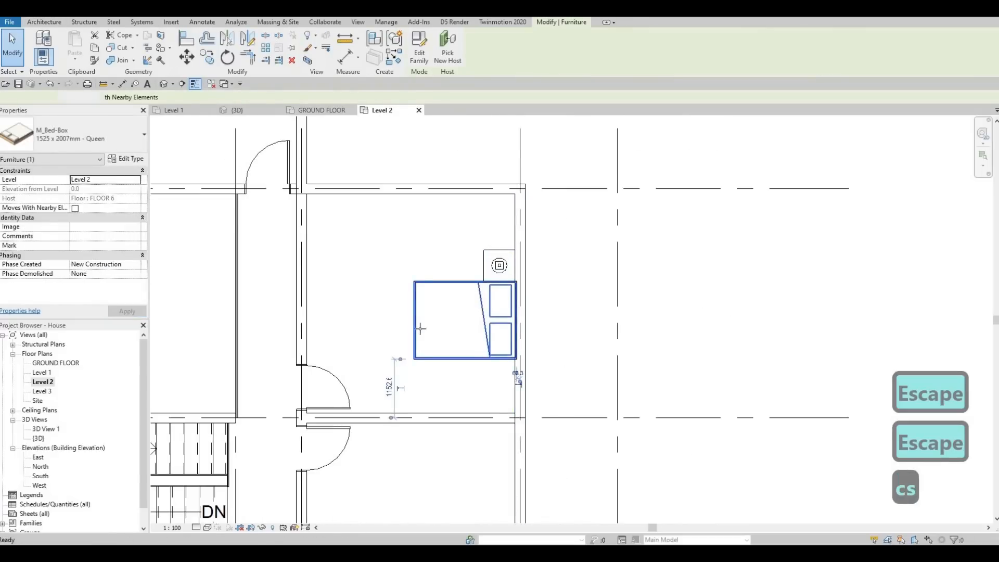
scroll(417, 330, up, 2)
key(space)
key(space)
key(space)
key(space)
key(space)
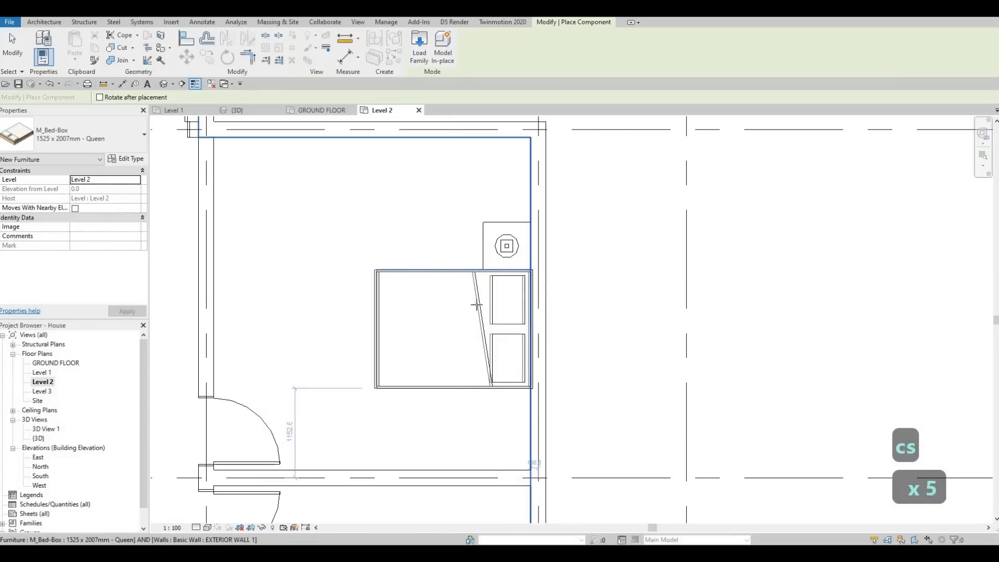
key(Escape)
key(Escape)
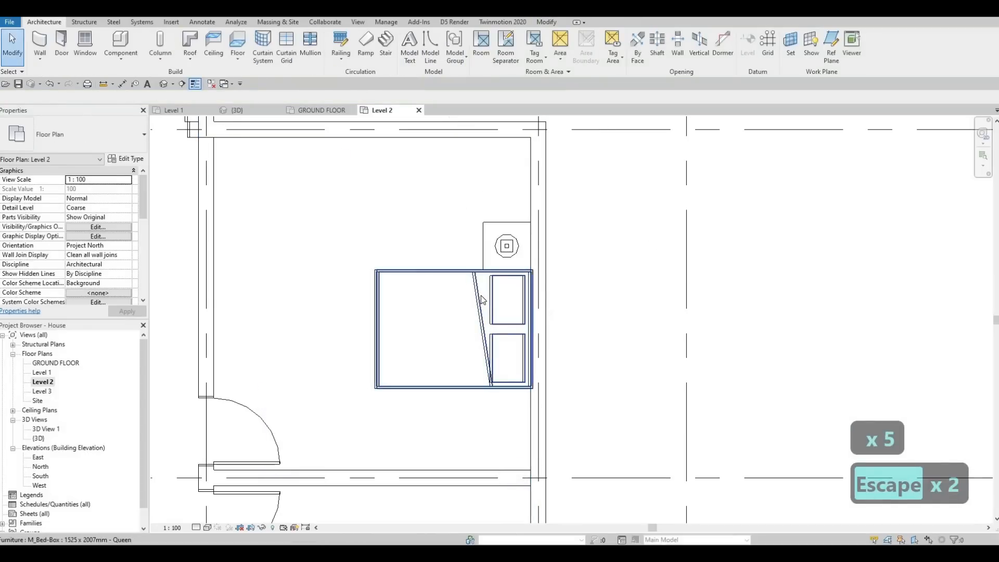
Delete the original bed overlapping the new one beside the night stand
click(483, 300)
key(Delete)
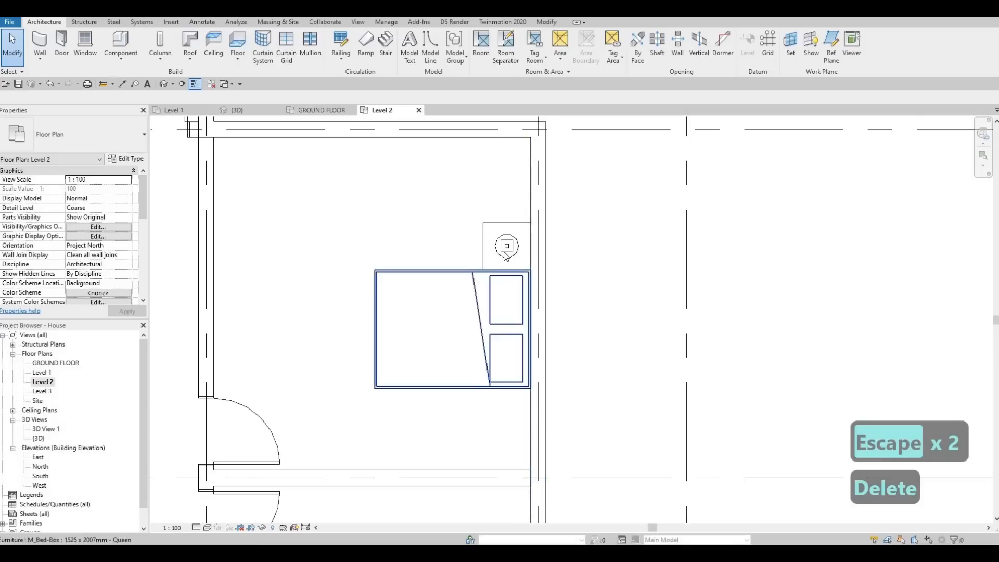
scroll(500, 218, down, 1)
key(Escape)
Copy the night stand and its lamp to the opposite side of the bed, against the exterior wall
drag(470, 199, 538, 273)
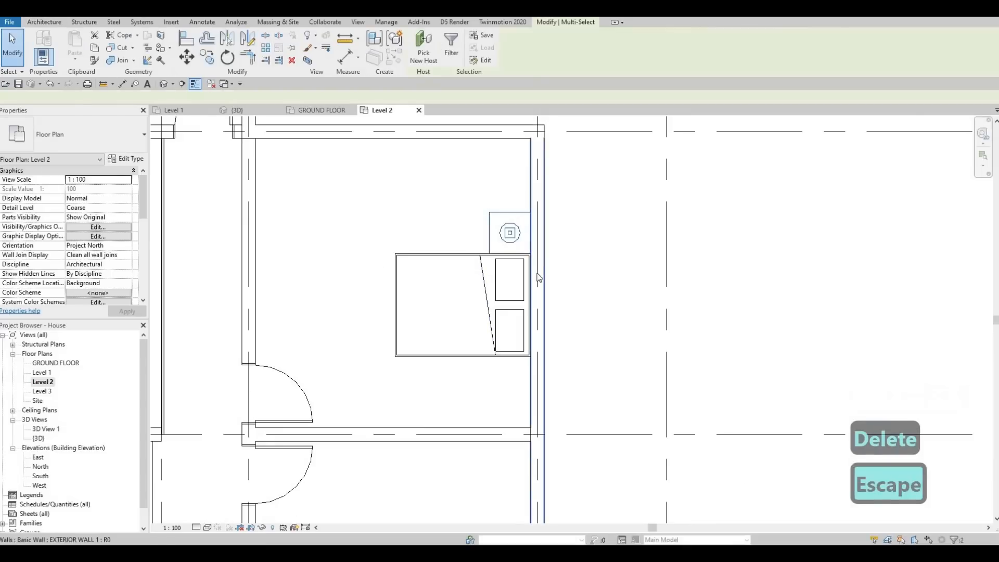
key(c)
key(o)
click(531, 211)
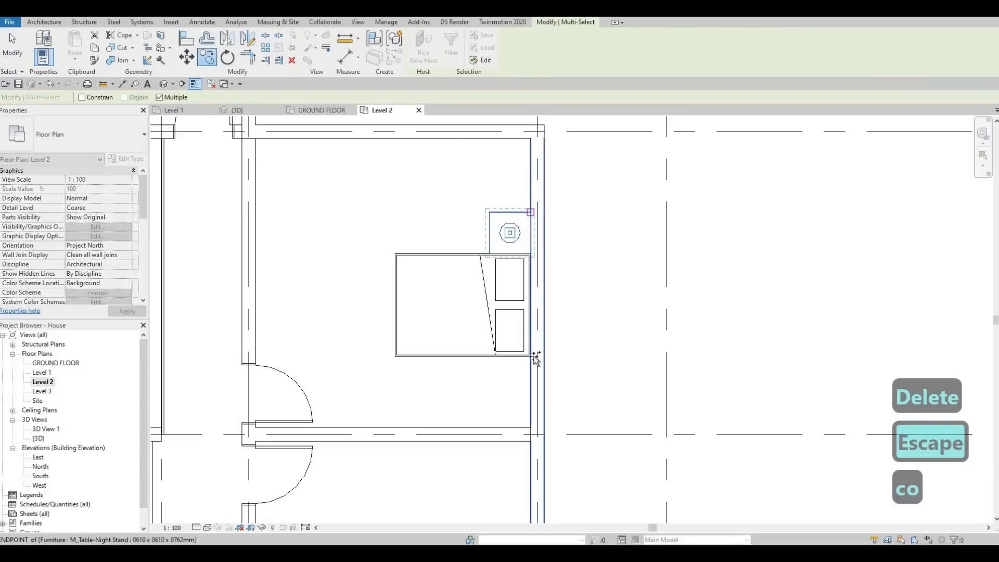
click(531, 345)
scroll(532, 345, down, 2)
key(Escape)
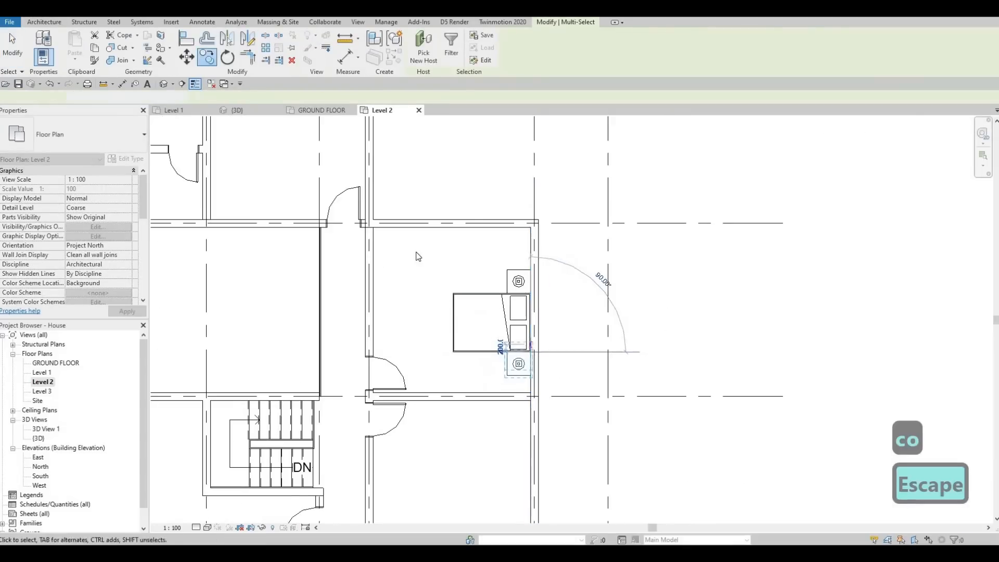
key(Escape)
Nudge the bed with both night stands and lamps along the exterior wall toward the bedroom's grid C wall
drag(410, 244, 559, 385)
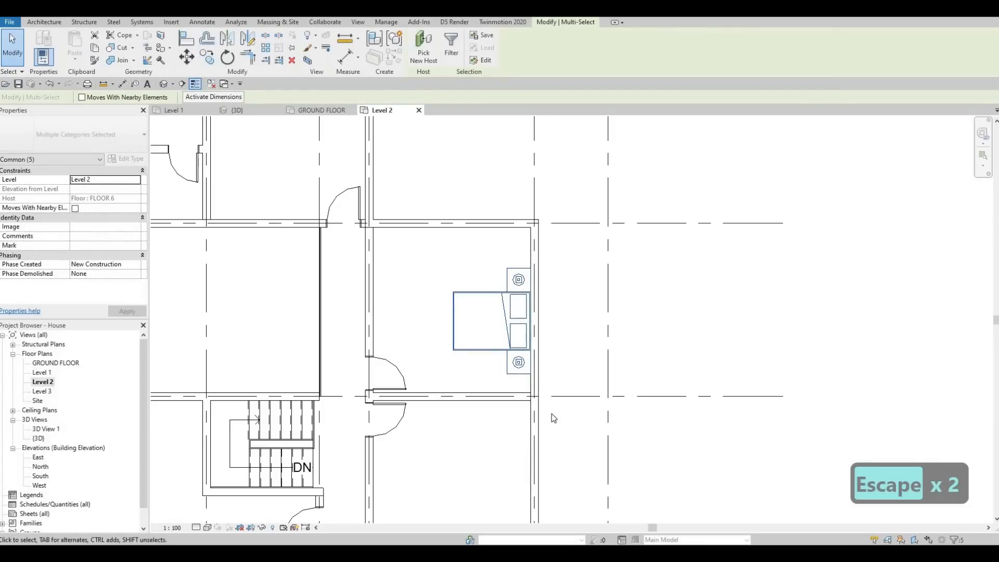
key(Up)
key(Up)
key(Up)
key(Up)
key(Up)
key(Up)
key(Up)
key(Up)
key(Up)
key(Up)
key(Up)
key(Up)
key(Up)
key(Up)
key(Up)
key(Up)
key(Up)
key(Up)
key(Up)
key(Up)
key(Up)
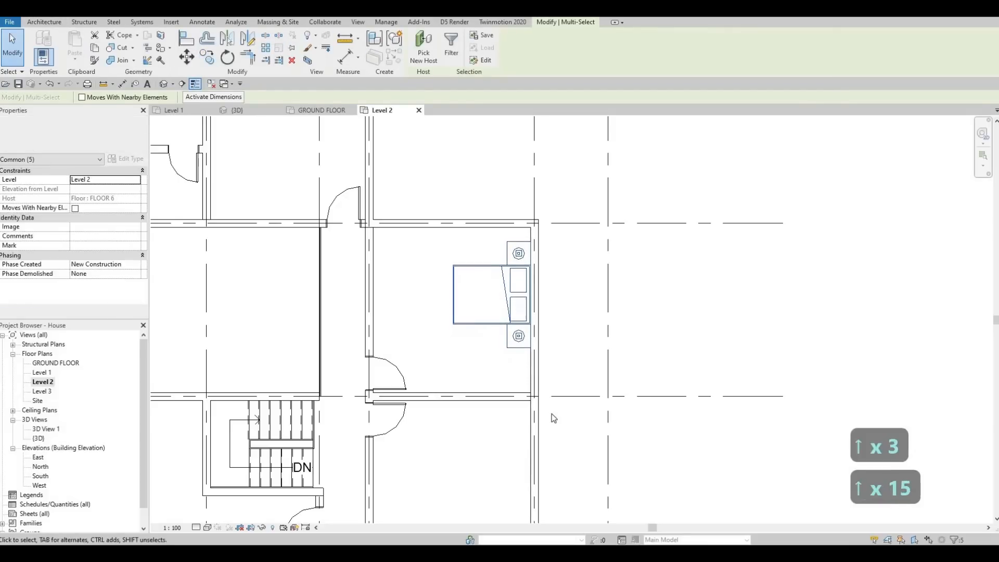
key(Up)
key(Up)
key(Up)
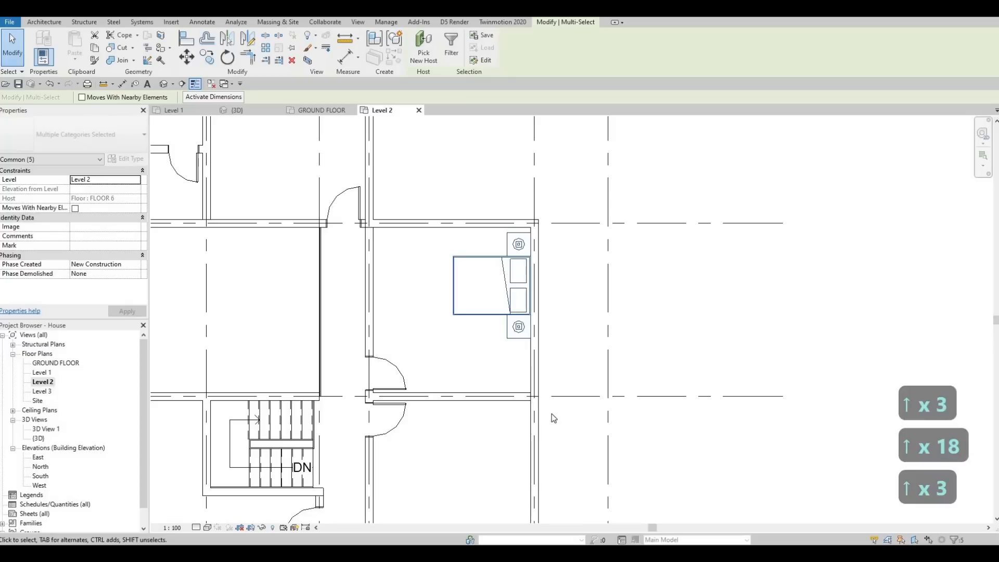
Copy the bed, night stands and lamps straight down into the bedroom between grids D and E
key(c)
key(o)
click(525, 284)
scroll(520, 328, down, 1)
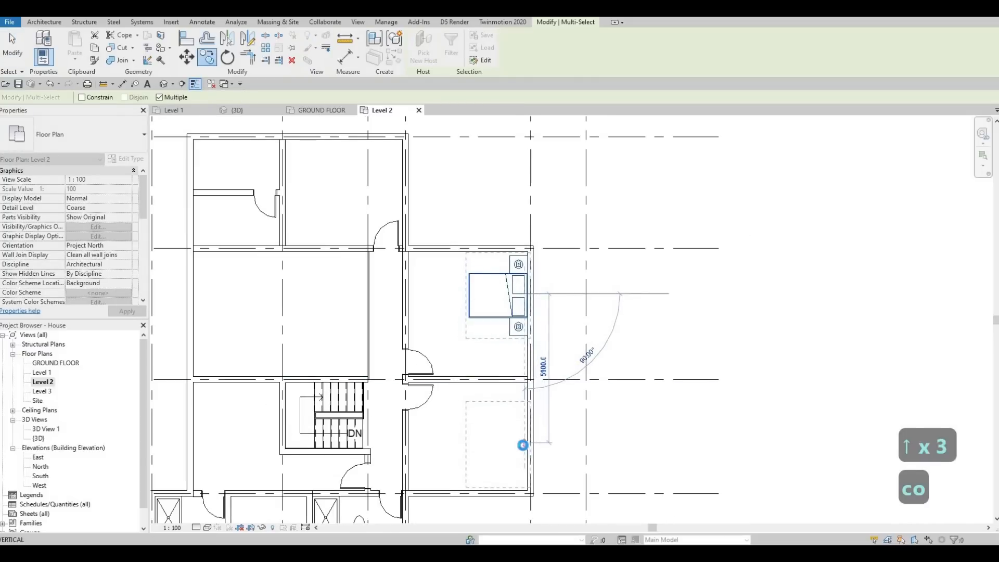
click(524, 438)
scroll(522, 437, up, 1)
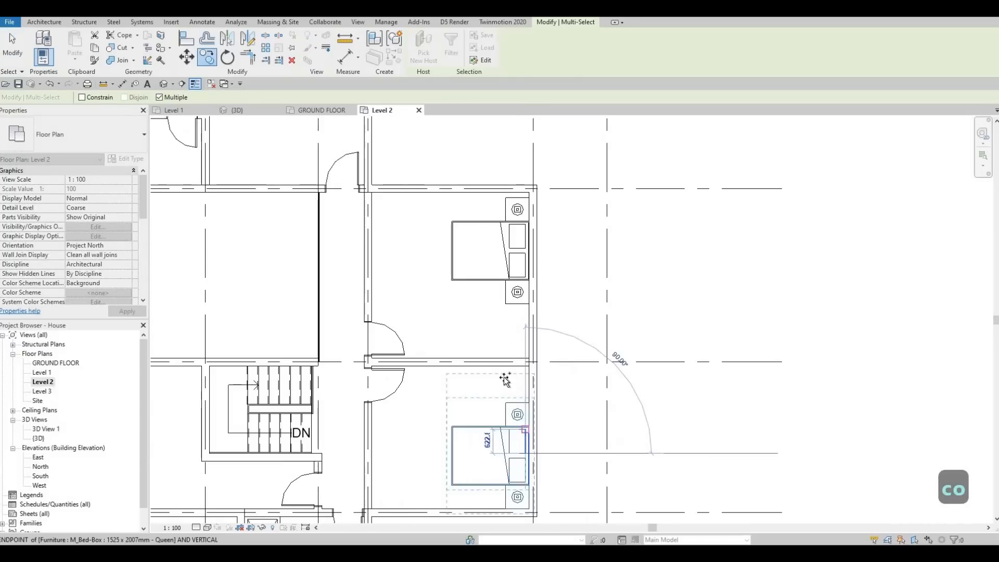
middle_drag(496, 421, 496, 368)
scroll(496, 381, up, 2)
scroll(494, 386, down, 3)
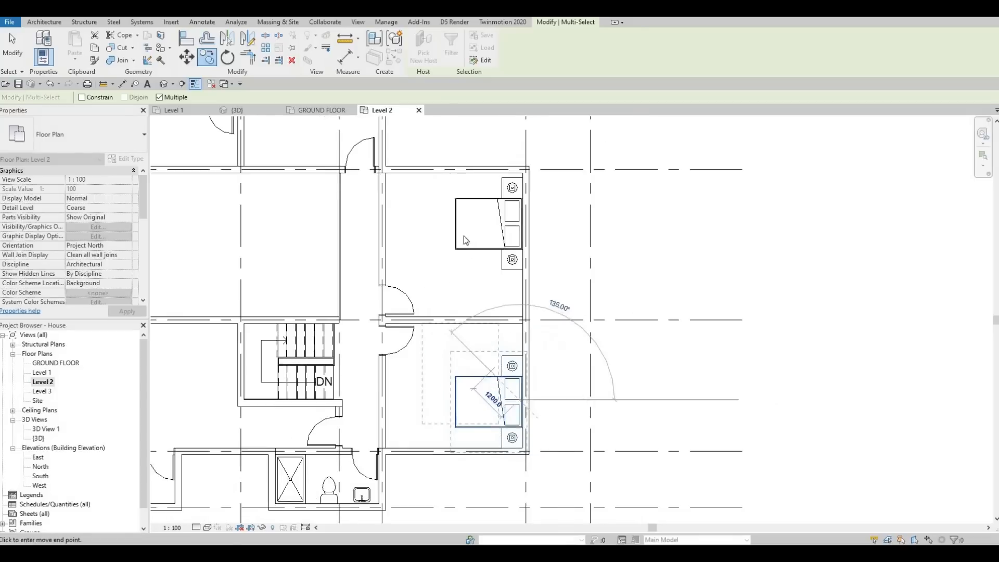
scroll(464, 236, down, 1)
middle_drag(464, 236, 461, 302)
key(Escape)
key(Escape)
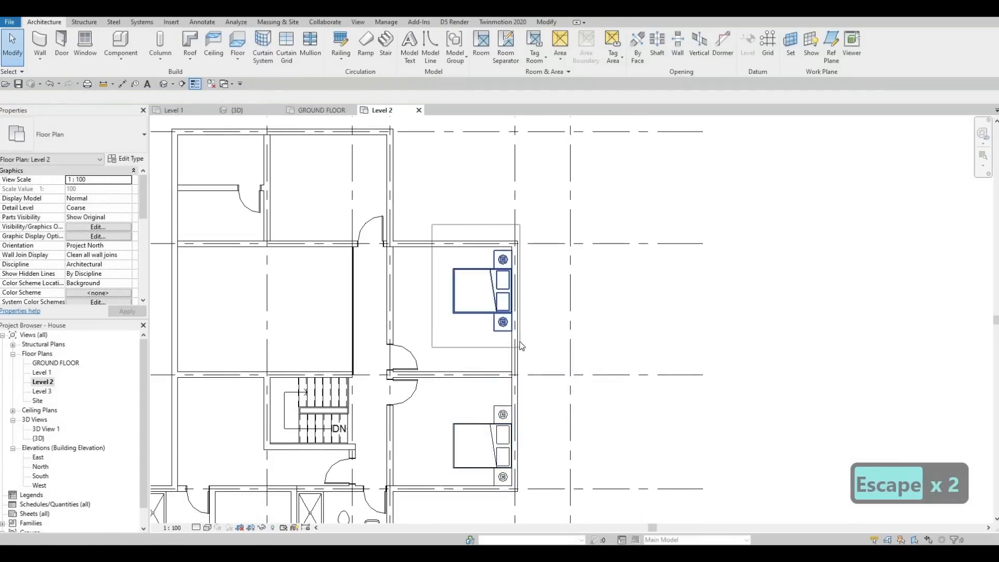
Move the bed set between grids C and D up until its night stand meets the grid C wall
click(522, 346)
key(m)
key(v)
scroll(520, 239, up, 3)
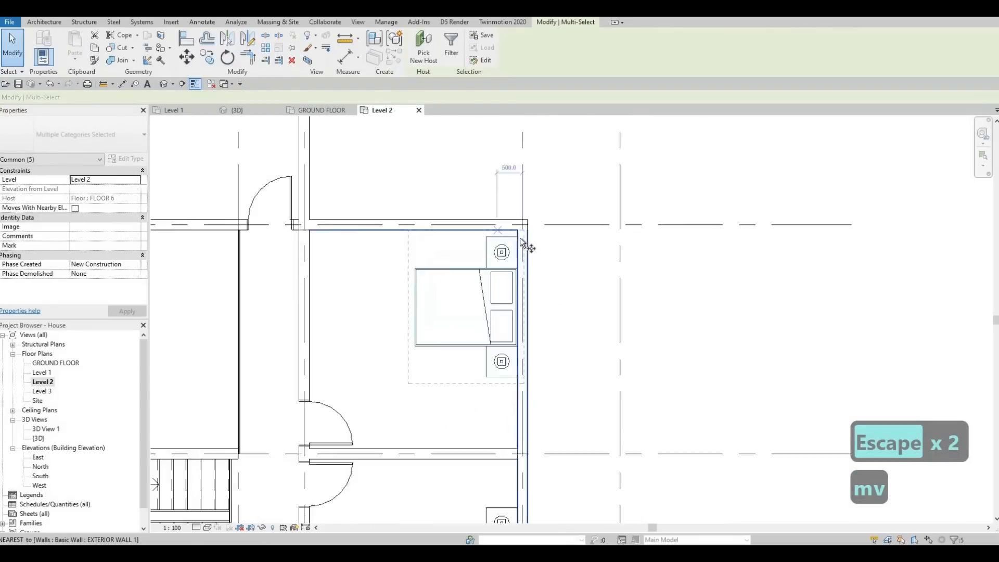
scroll(503, 229, up, 1)
click(521, 237)
click(493, 231)
key(Escape)
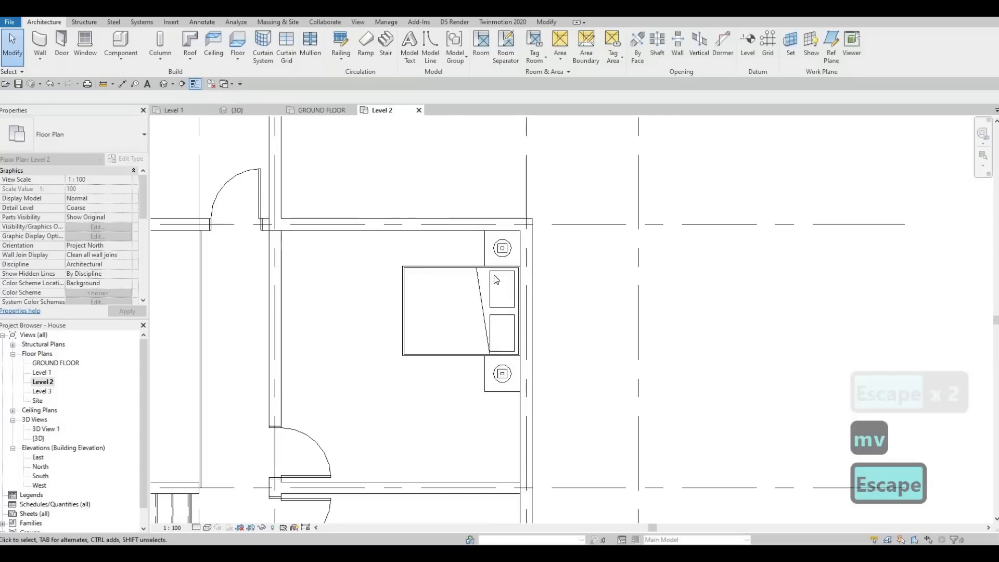
Create a similar M_Toilet-Domestic-2D in the leftmost bathroom between grids E and F, beside the shower on the grid F wall
scroll(496, 280, down, 3)
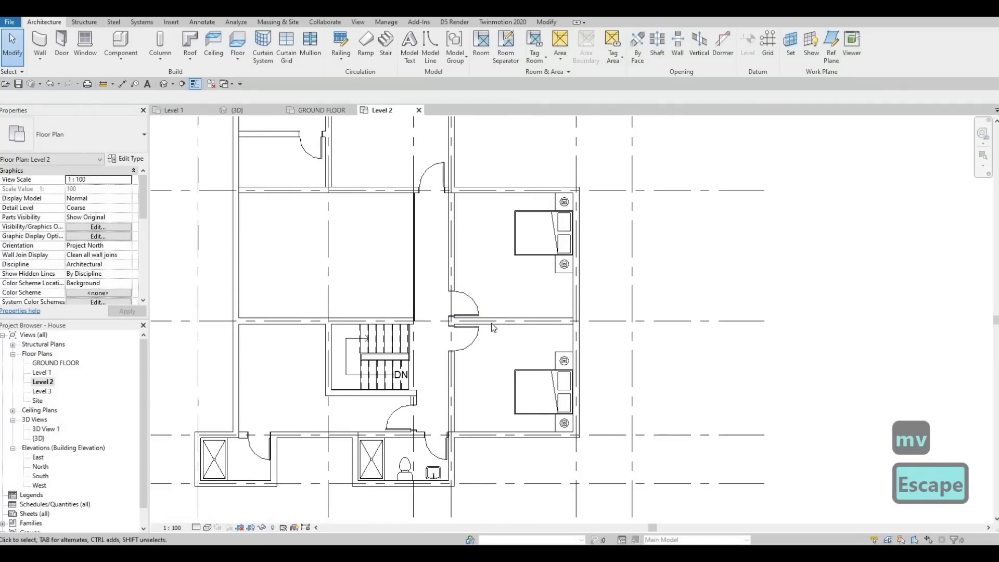
scroll(493, 327, up, 3)
key(Escape)
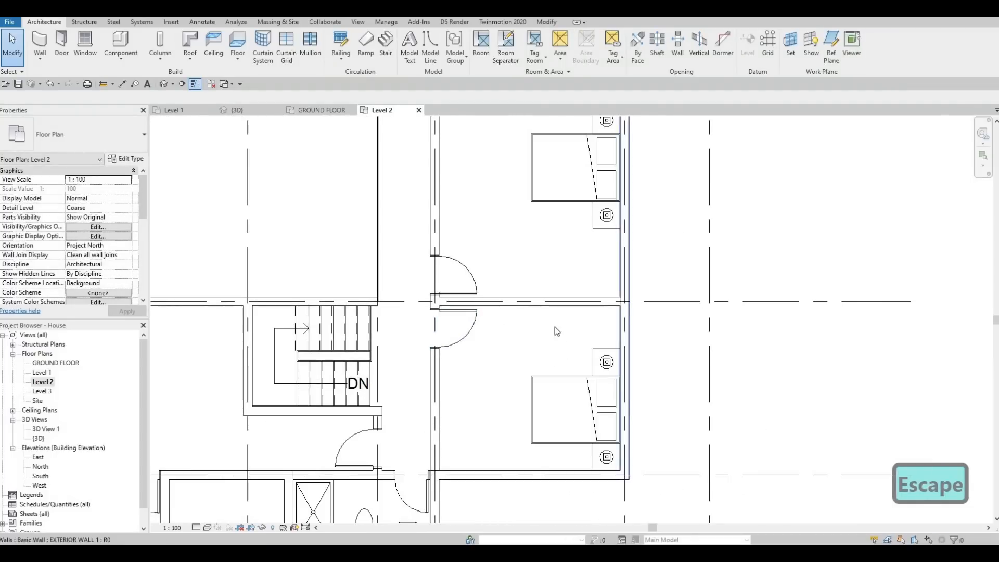
scroll(581, 326, down, 1)
scroll(563, 332, down, 3)
middle_drag(553, 280, 553, 308)
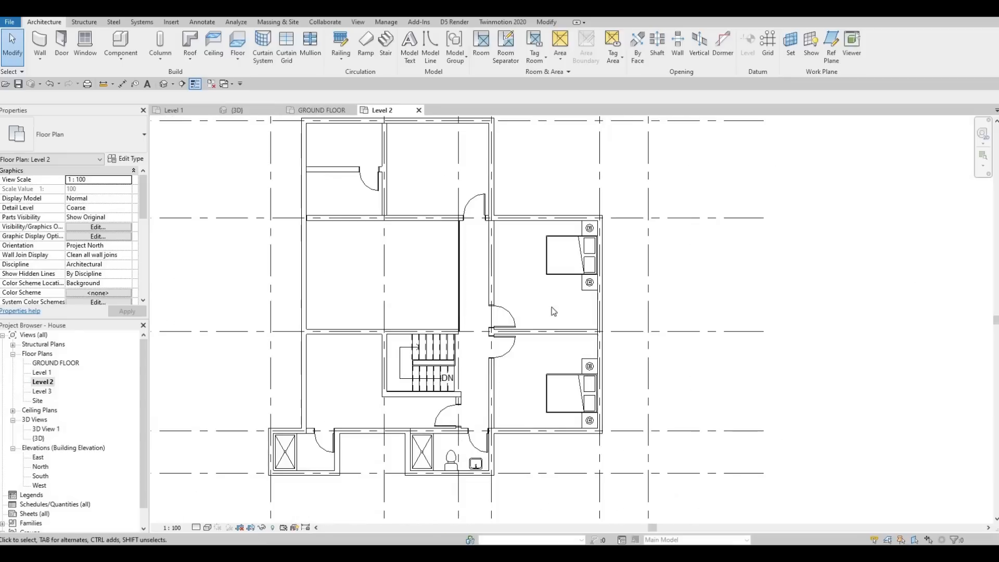
middle_drag(475, 378, 546, 376)
scroll(548, 379, down, 1)
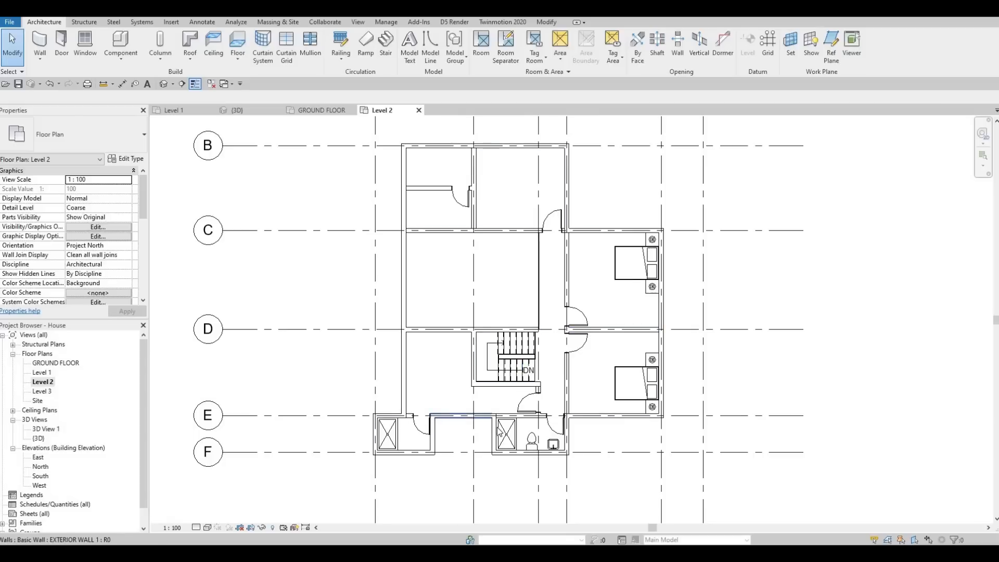
key(Escape)
key(Escape)
click(535, 441)
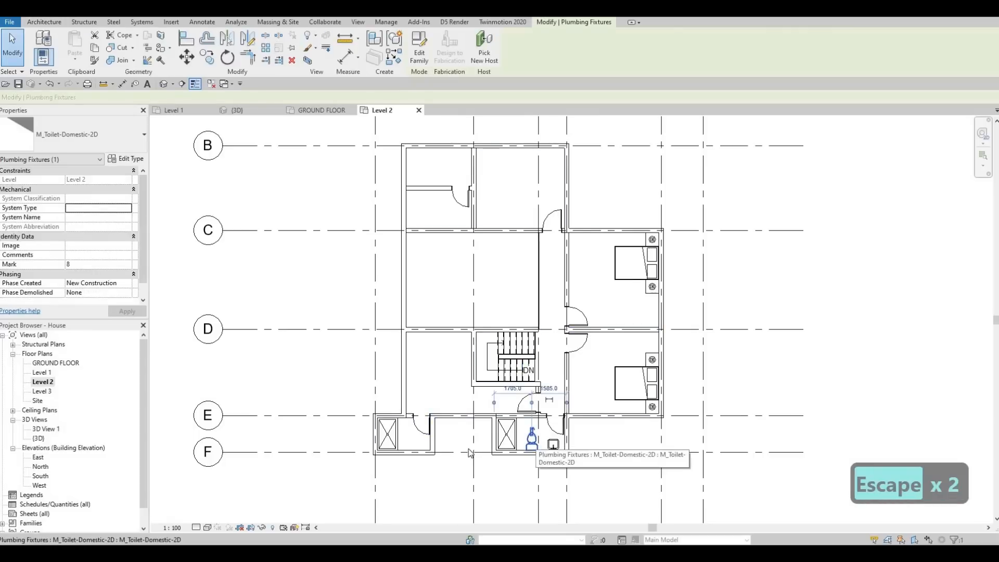
key(c)
key(s)
scroll(385, 449, up, 3)
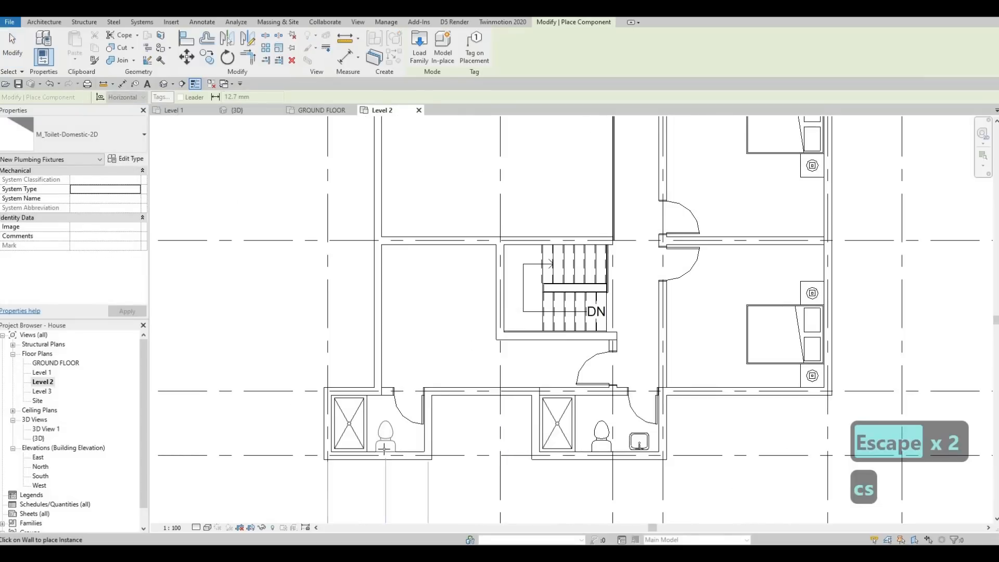
key(Escape)
key(Escape)
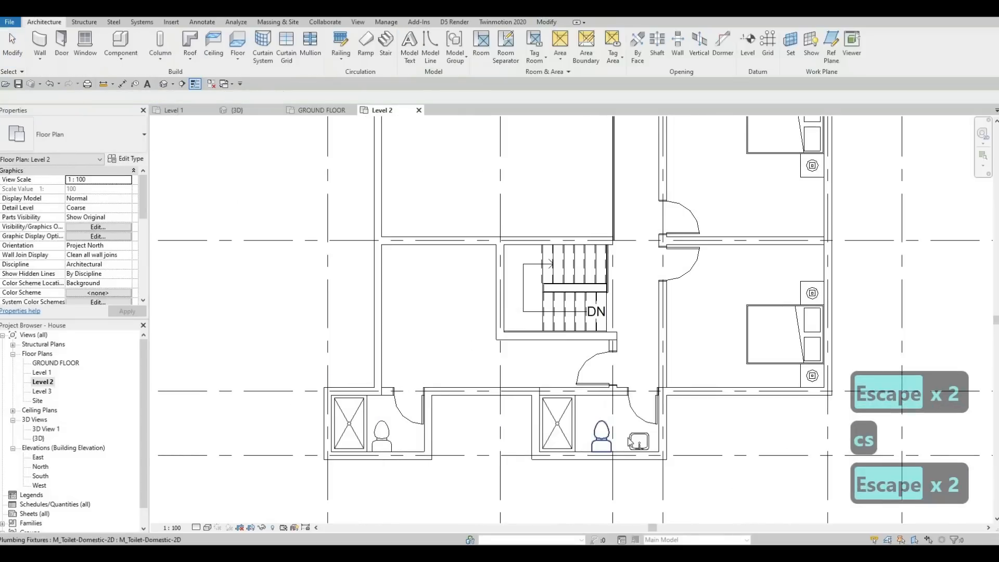
Create a similar M_Sink Vanity-Square 500 x 440mm beside the new toilet, rotated with its faucet toward the grid F wall
click(639, 441)
key(c)
key(s)
scroll(396, 432, up, 3)
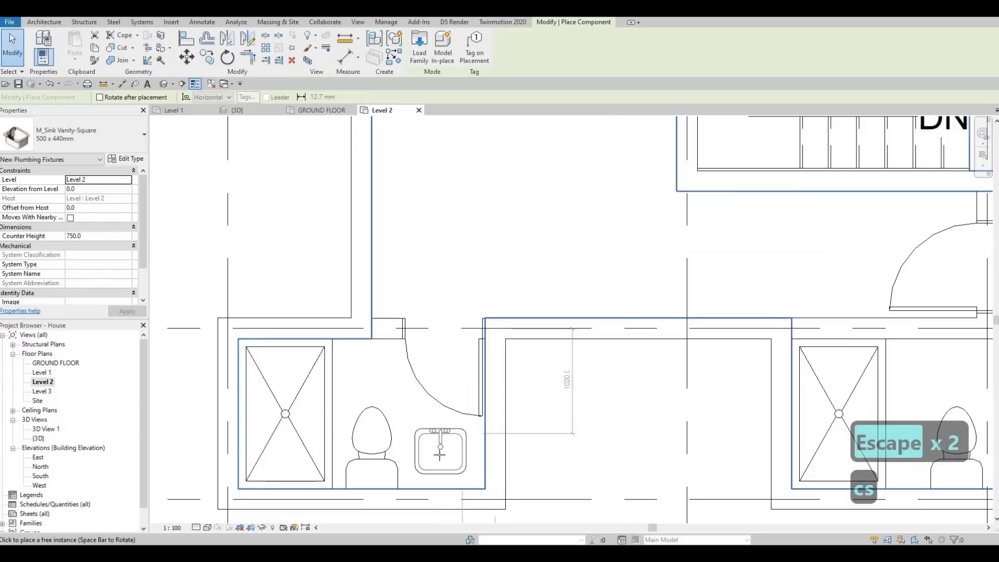
key(space)
key(space)
click(445, 464)
key(Escape)
key(Escape)
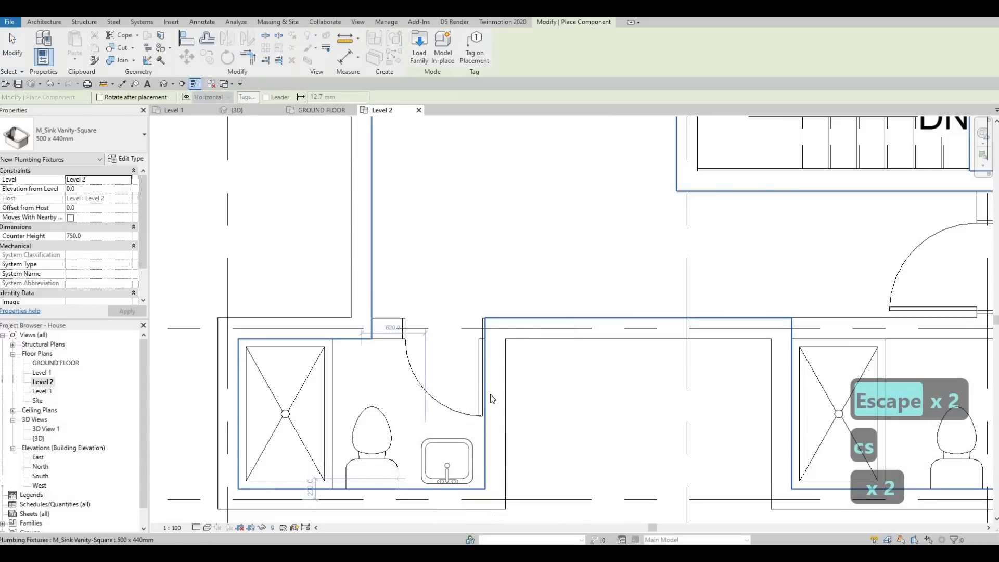
scroll(446, 416, down, 3)
scroll(417, 435, down, 5)
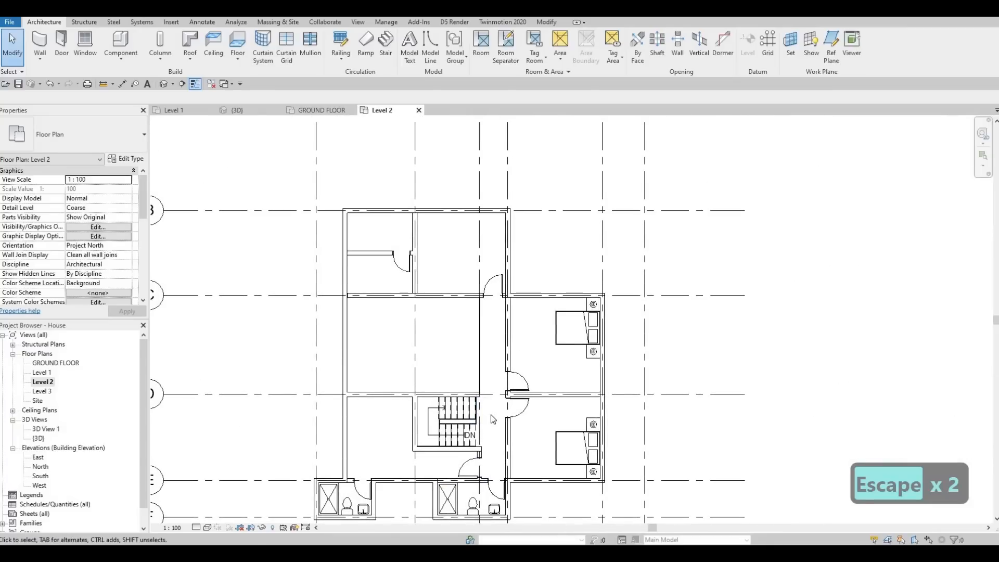
scroll(372, 333, down, 2)
middle_drag(372, 333, 370, 344)
middle_drag(335, 209, 353, 165)
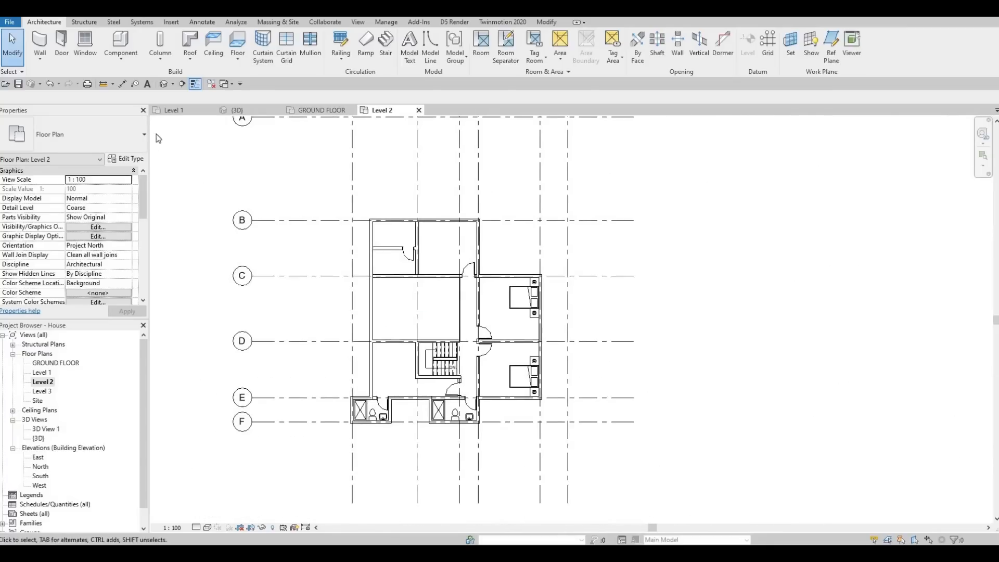